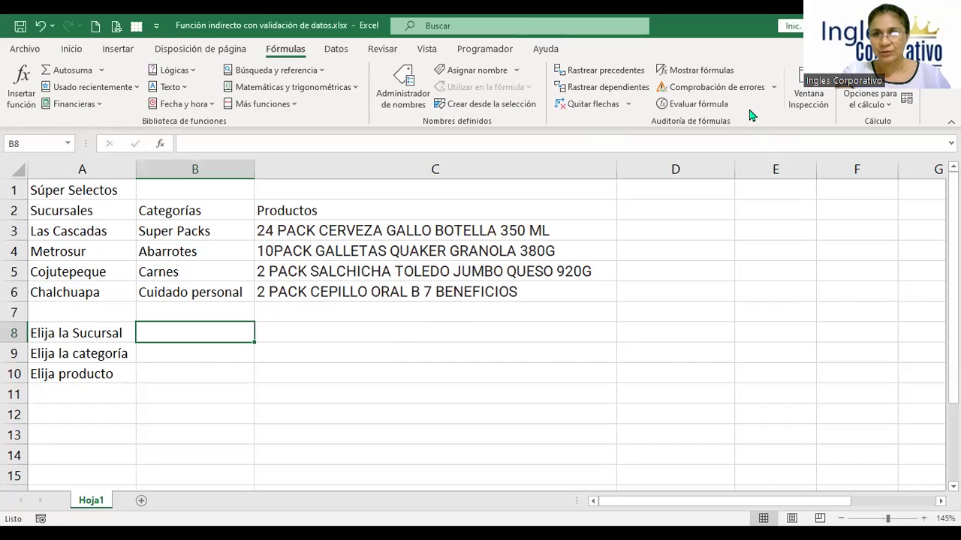
{"action": "left_click", "coordinate": [226, 227]}
{"action": "left_click", "coordinate": [436, 230]}
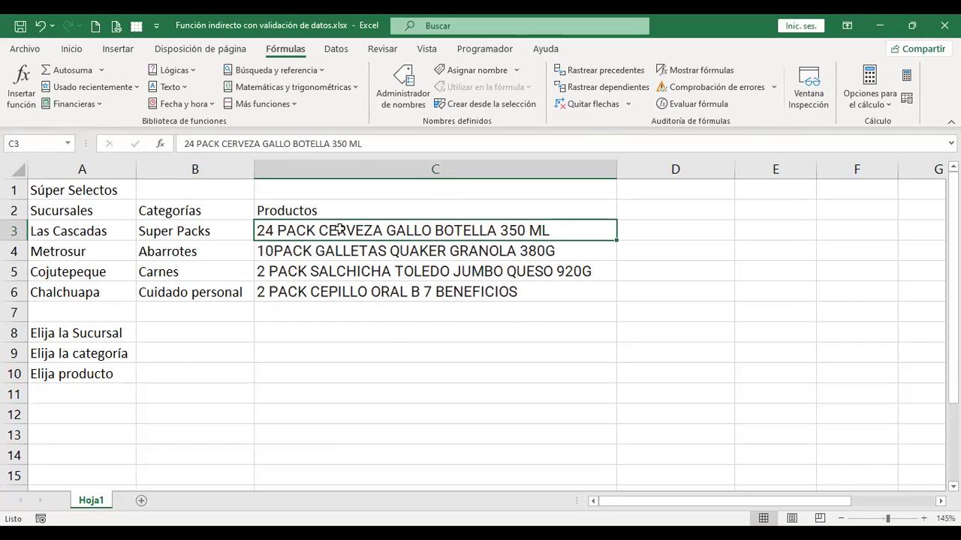
{"action": "left_click", "coordinate": [87, 335]}
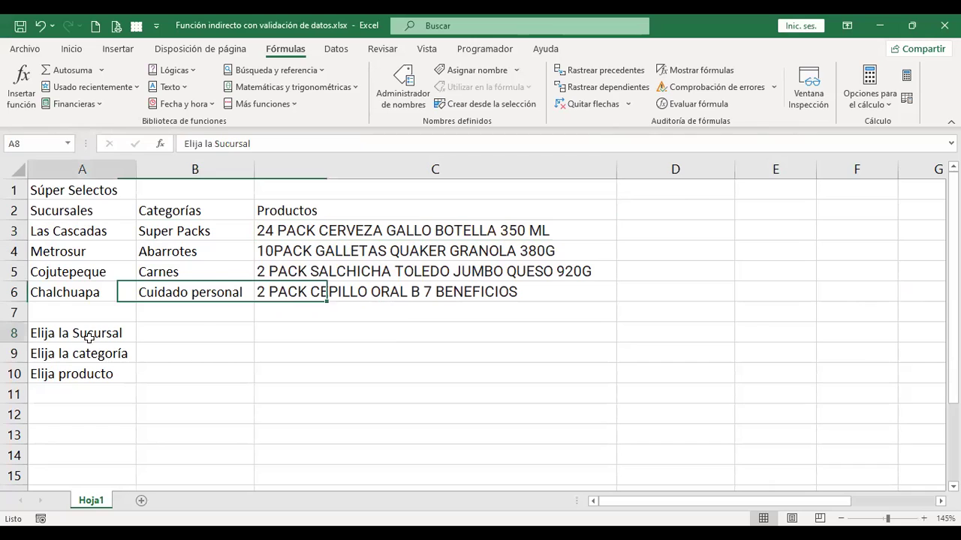
{"action": "left_click", "coordinate": [197, 334]}
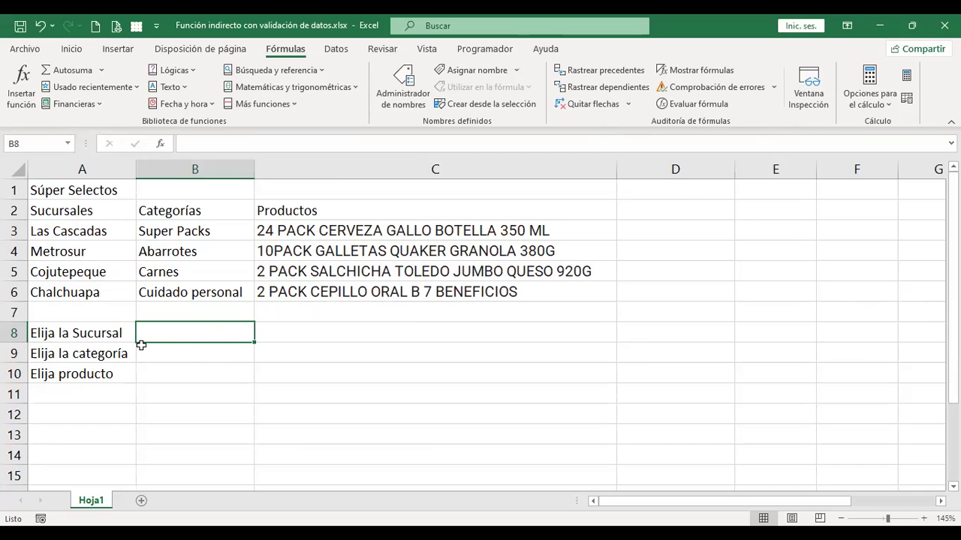
{"action": "left_click", "coordinate": [189, 354]}
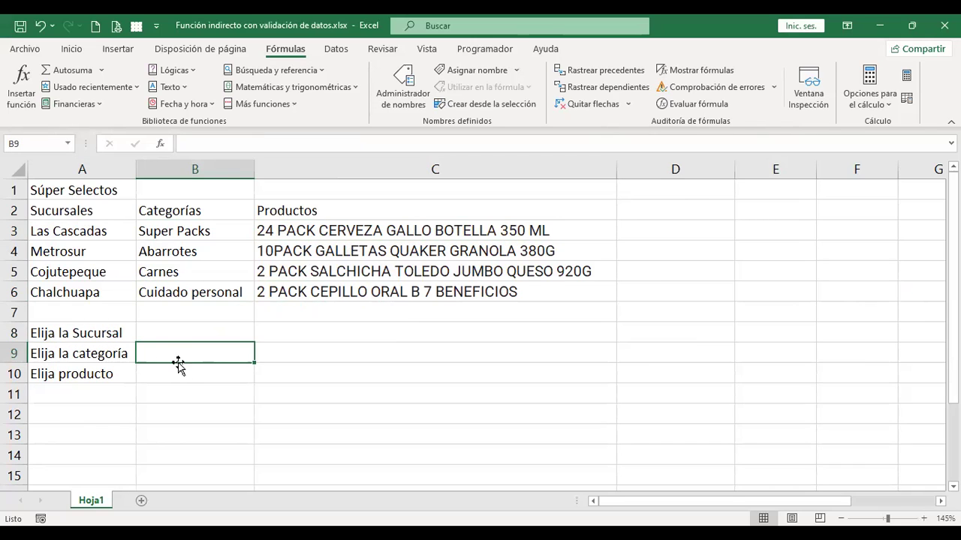
{"action": "left_click", "coordinate": [191, 373]}
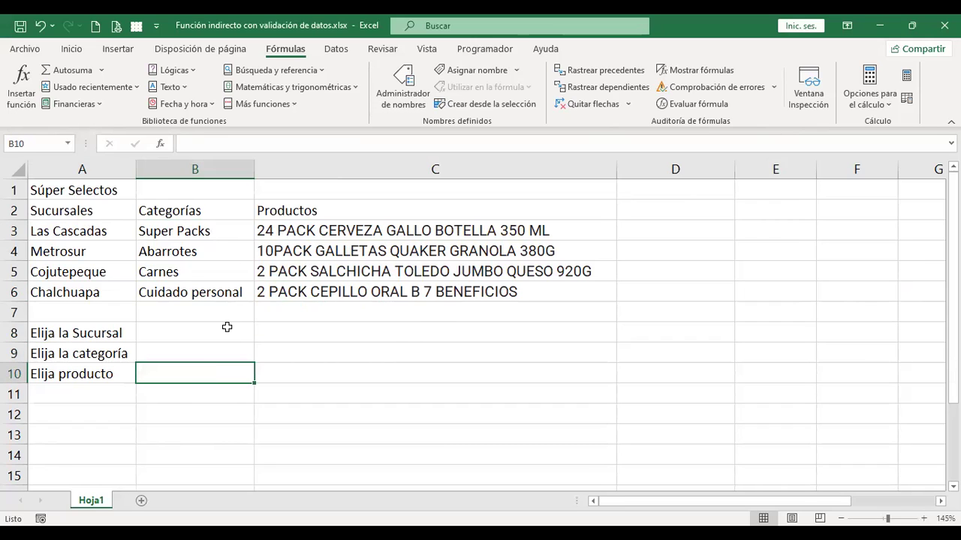
- Add list data validation to B8 using the branch names in A3:A6 as source, and check its drop-down
{"action": "key", "text": "Up"}
{"action": "key", "text": "Up"}
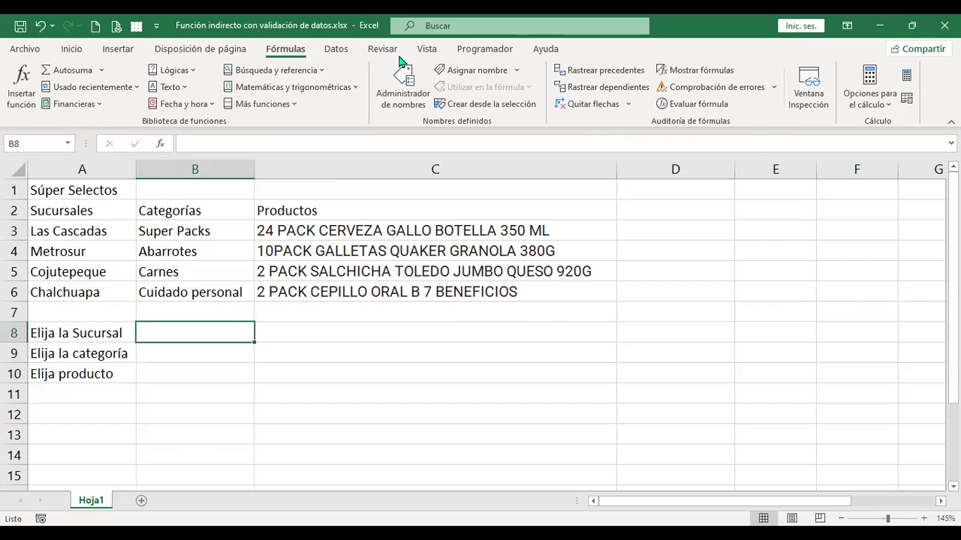
{"action": "left_click", "coordinate": [336, 49]}
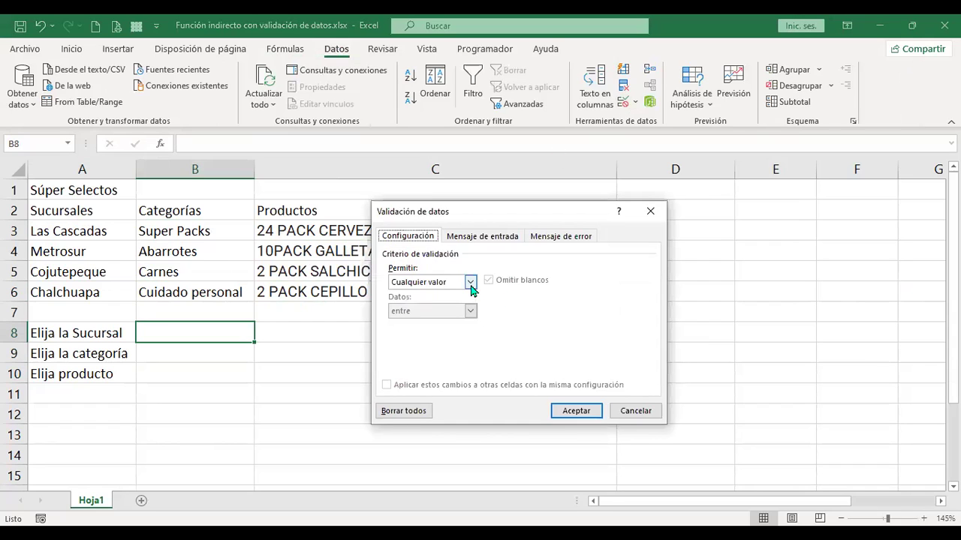
{"action": "left_click", "coordinate": [470, 282]}
{"action": "left_click", "coordinate": [415, 324]}
{"action": "left_click", "coordinate": [420, 338]}
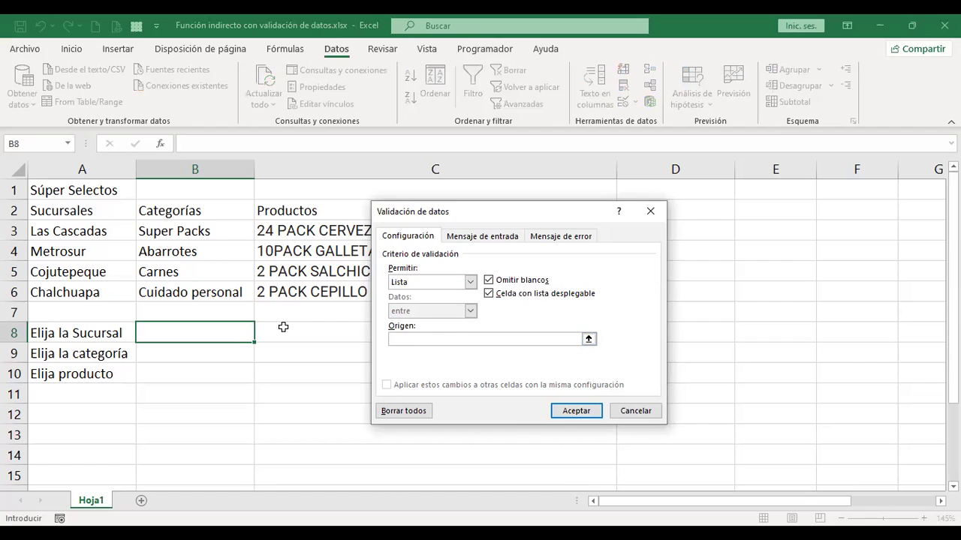
{"action": "left_click_drag", "start_coordinate": [86, 231], "coordinate": [86, 290]}
{"action": "left_click", "coordinate": [586, 412]}
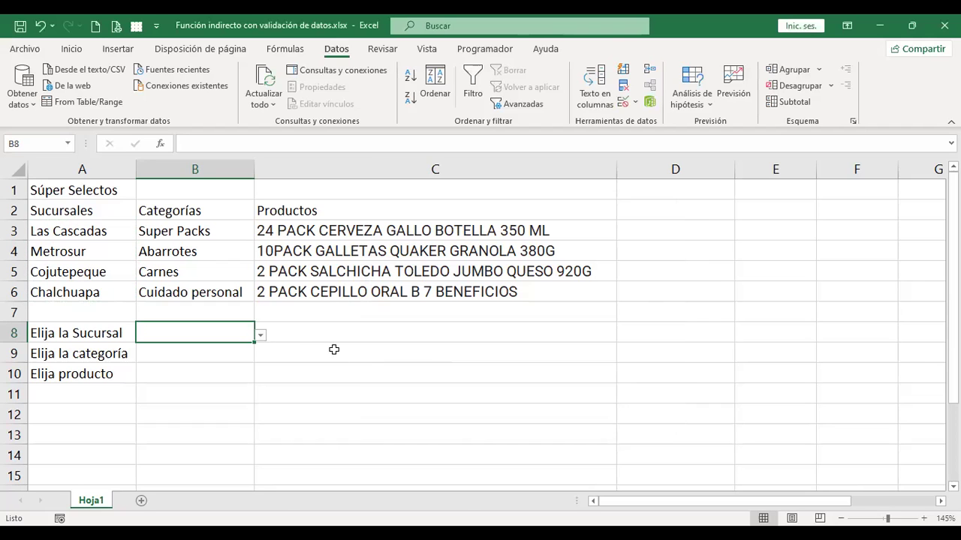
{"action": "left_click", "coordinate": [261, 339]}
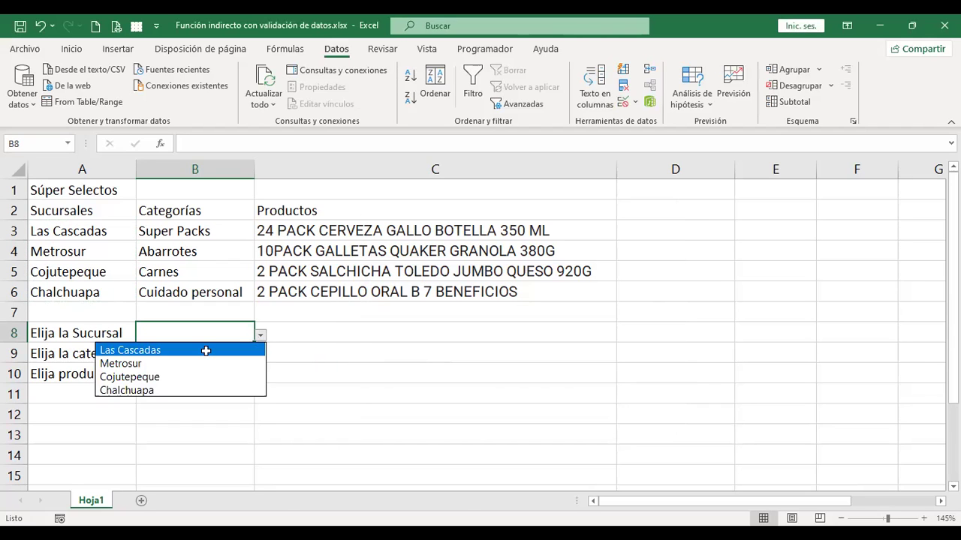
- Add list data validation to B9 using the categories in B3:B6 as source, and check its drop-down
{"action": "left_click", "coordinate": [180, 359]}
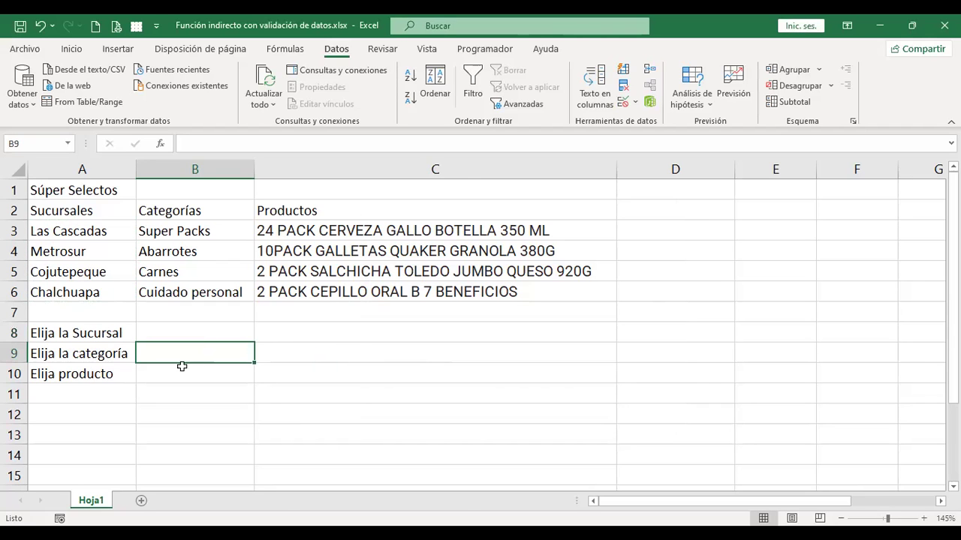
{"action": "left_click", "coordinate": [622, 106]}
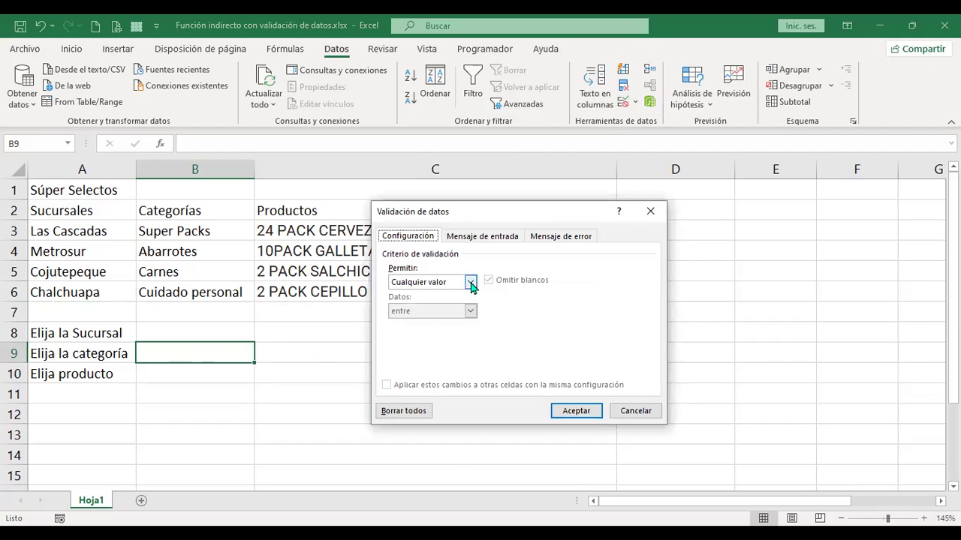
{"action": "left_click", "coordinate": [470, 283]}
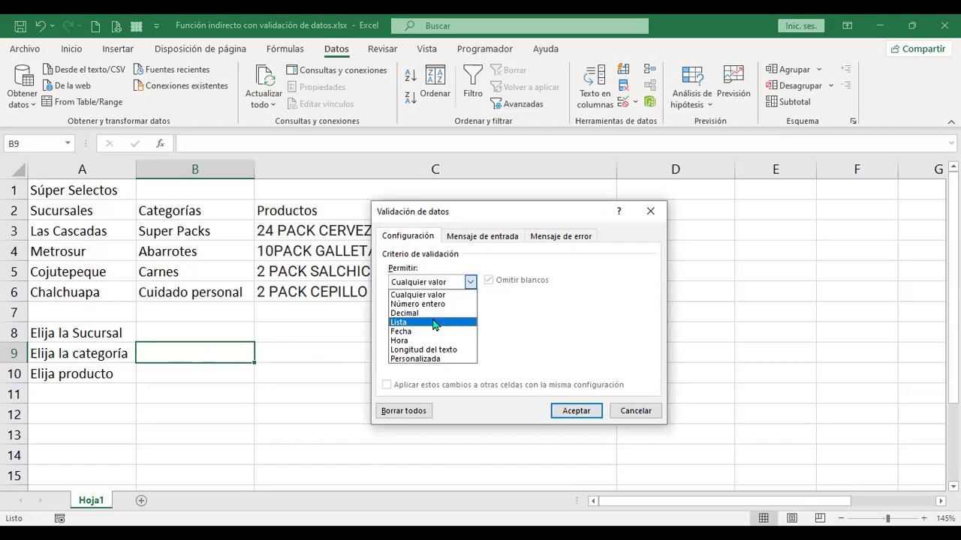
{"action": "left_click", "coordinate": [433, 324]}
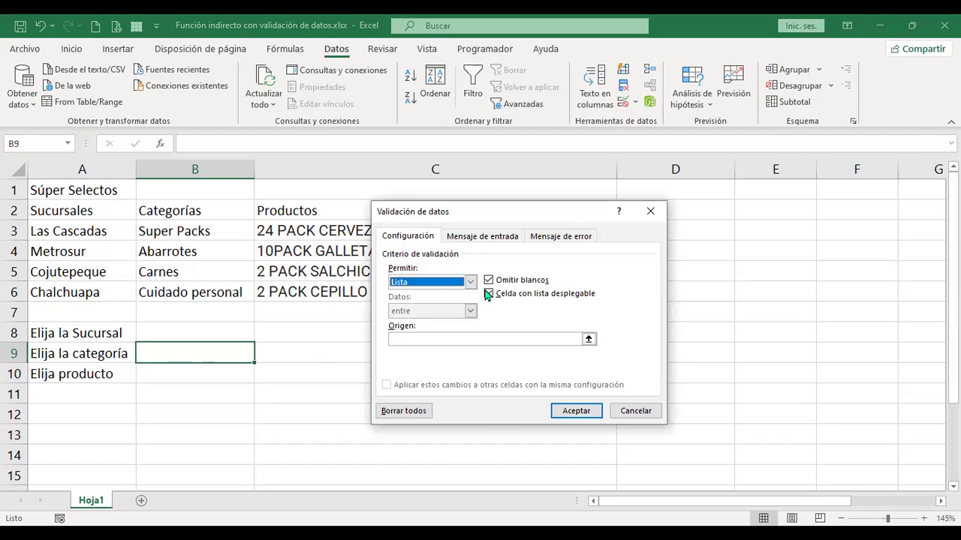
{"action": "left_click", "coordinate": [472, 339]}
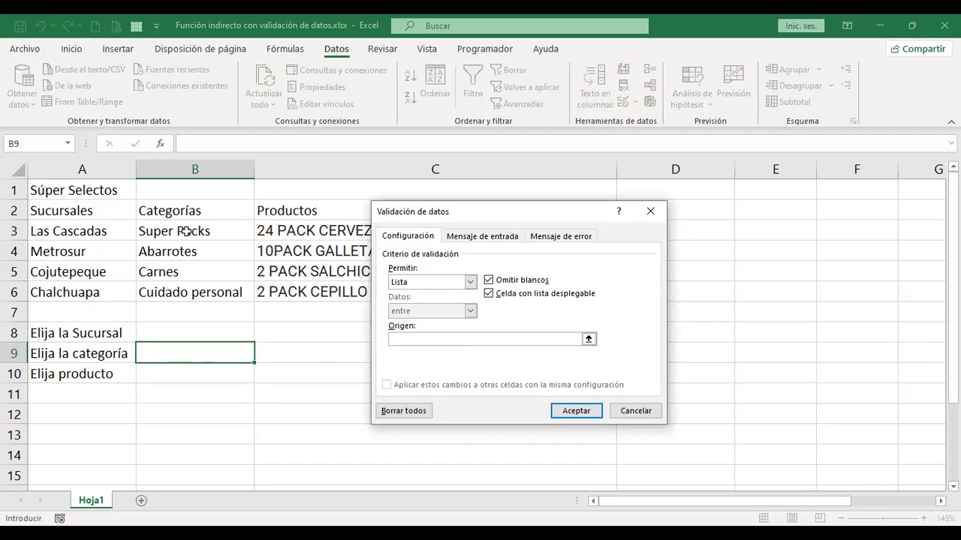
{"action": "left_click_drag", "start_coordinate": [188, 230], "coordinate": [191, 286]}
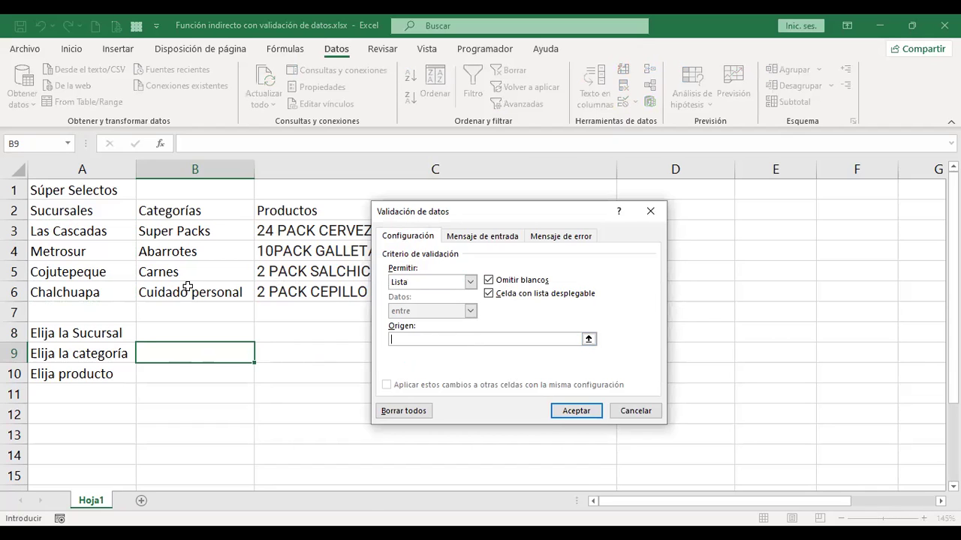
{"action": "left_click", "coordinate": [576, 410]}
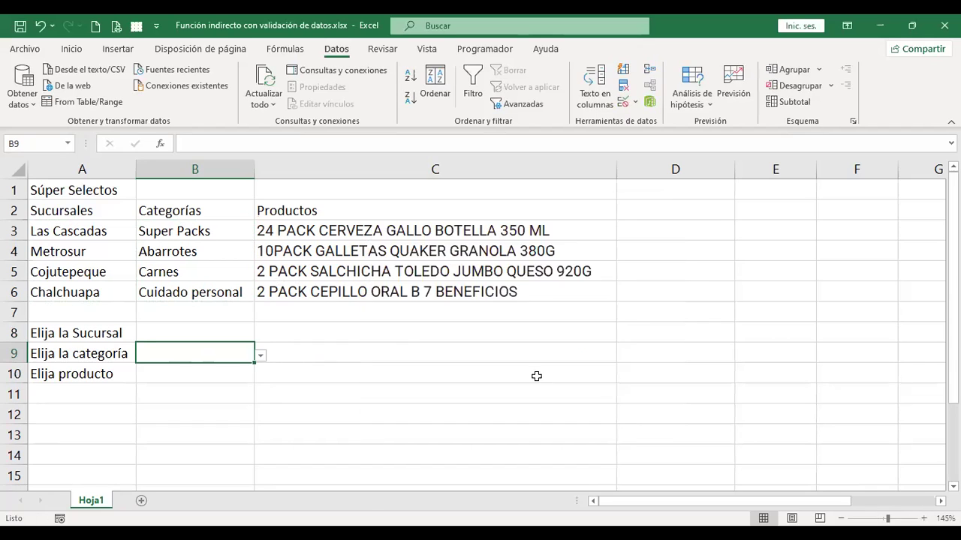
{"action": "left_click", "coordinate": [261, 358]}
{"action": "key", "text": "Escape"}
{"action": "left_click", "coordinate": [218, 371]}
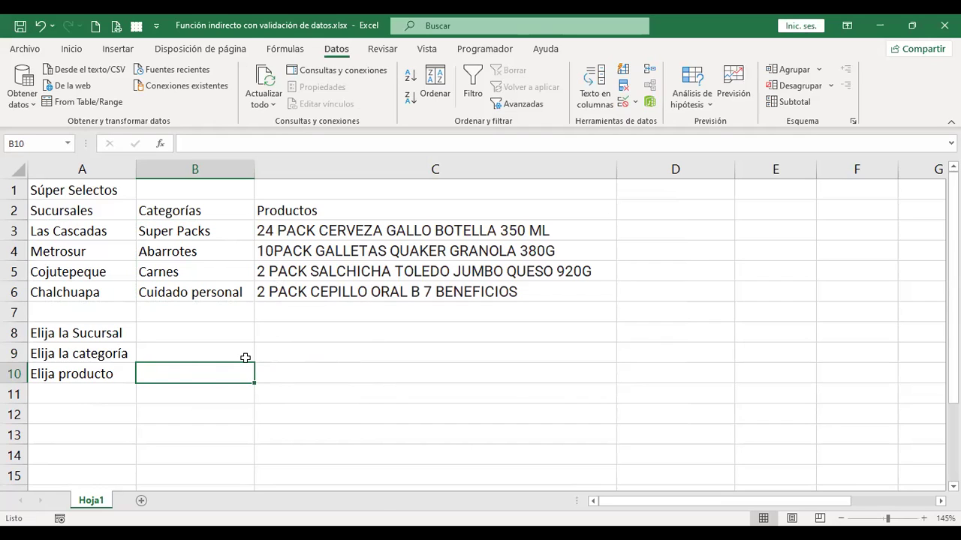
{"action": "left_click", "coordinate": [229, 231]}
{"action": "left_click_drag", "start_coordinate": [364, 231], "coordinate": [304, 294]}
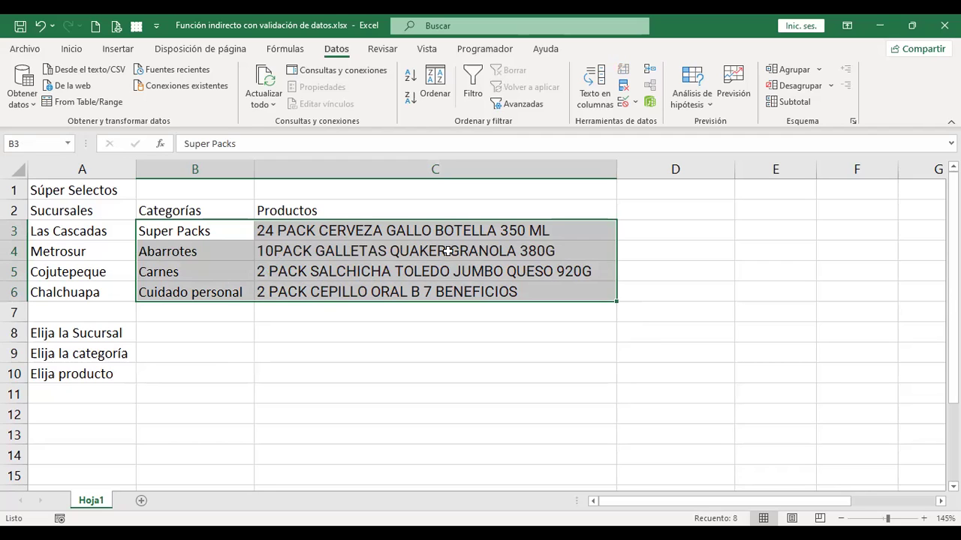
{"action": "left_click", "coordinate": [214, 336]}
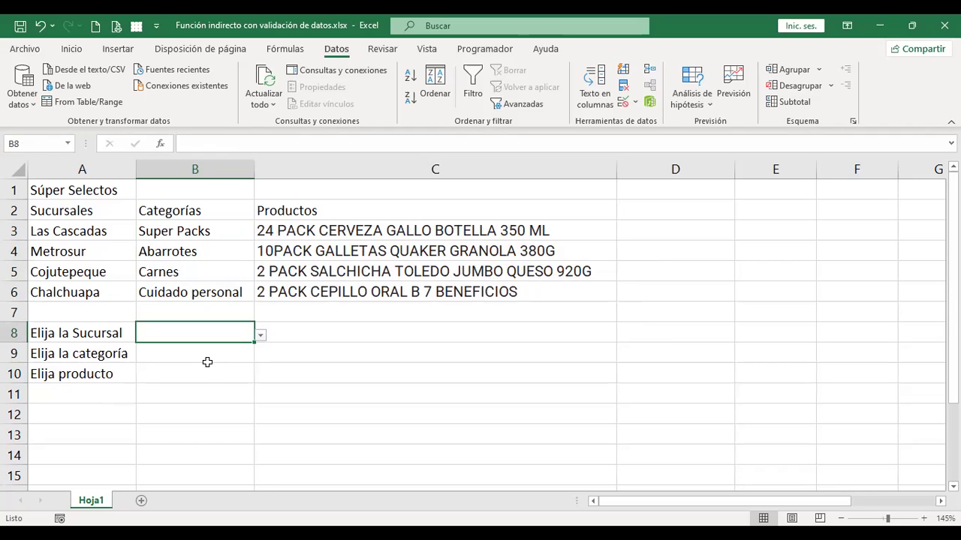
- Add list data validation to B10 using the products in C3:C6 as source
{"action": "left_click", "coordinate": [209, 367]}
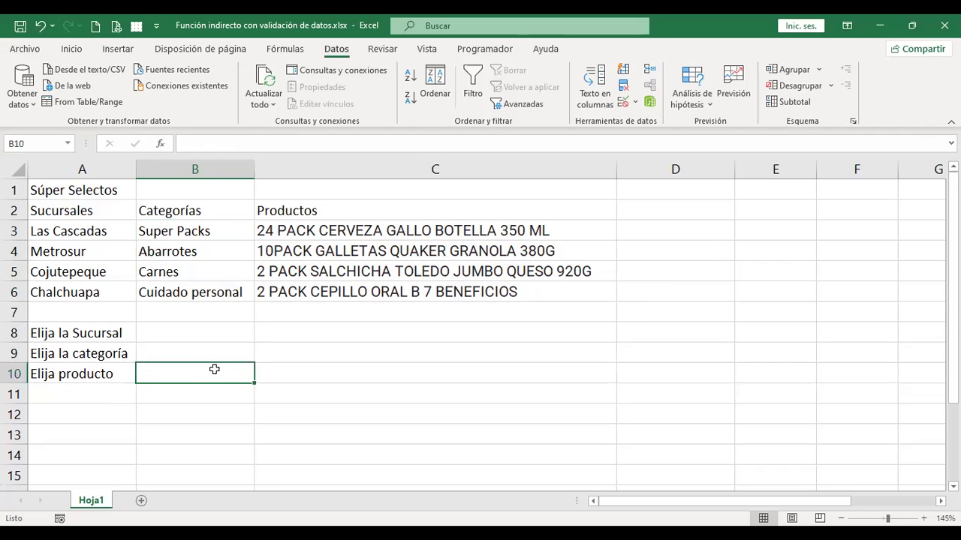
{"action": "left_click", "coordinate": [623, 102]}
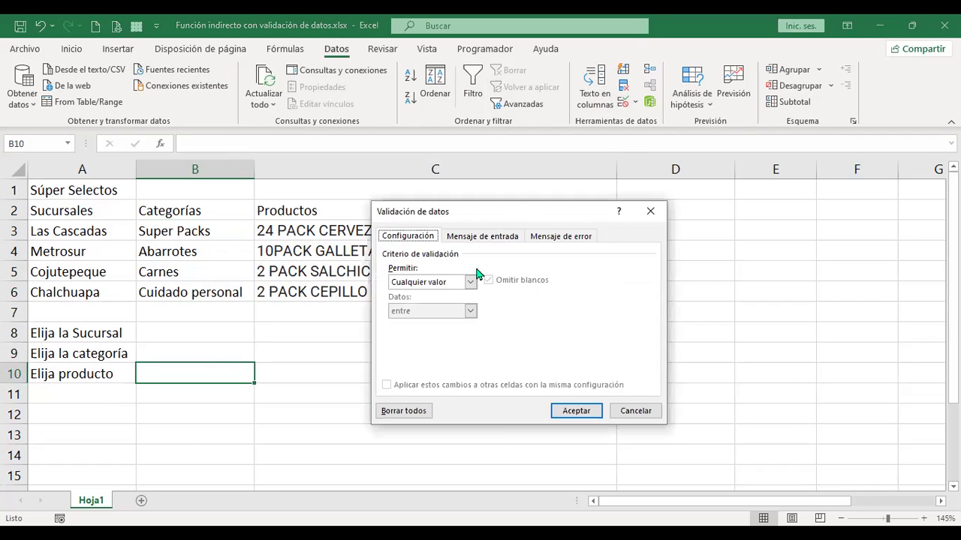
{"action": "left_click", "coordinate": [470, 281]}
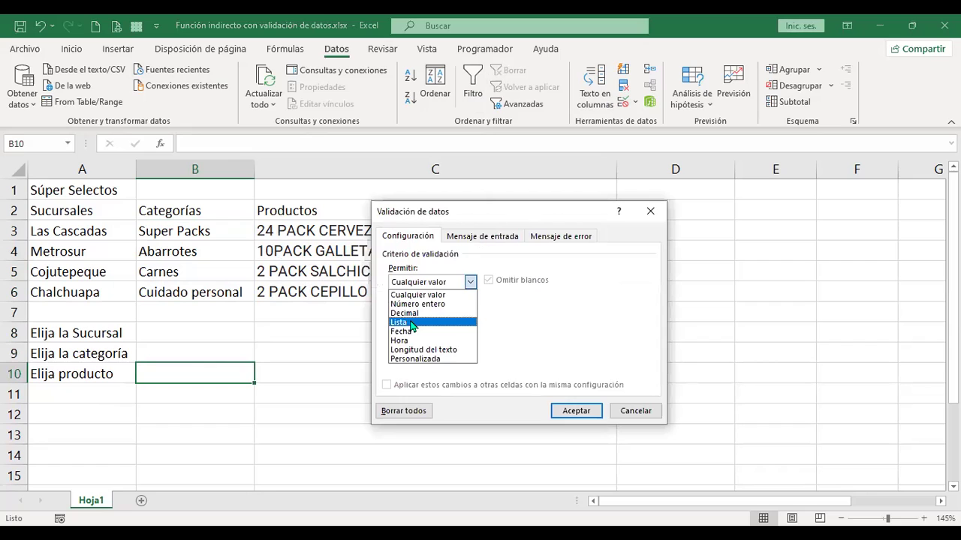
{"action": "left_click", "coordinate": [411, 322]}
{"action": "left_click_drag", "start_coordinate": [314, 231], "coordinate": [321, 292]}
{"action": "left_click", "coordinate": [589, 414]}
- Choose Las Cascadas as the branch in B8 and Abarrotes as the category in B9
{"action": "left_click", "coordinate": [234, 337]}
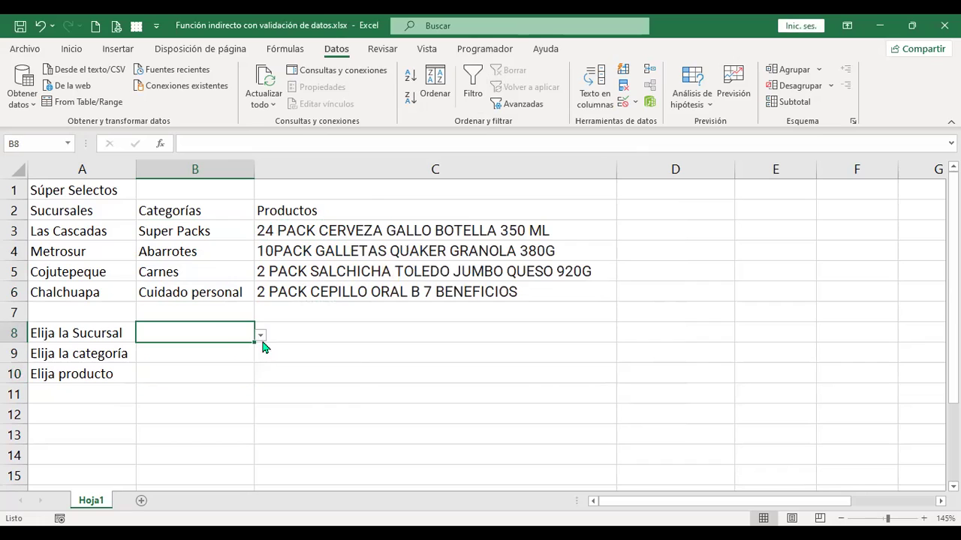
{"action": "left_click", "coordinate": [260, 336]}
{"action": "left_click", "coordinate": [223, 350]}
{"action": "left_click", "coordinate": [248, 354]}
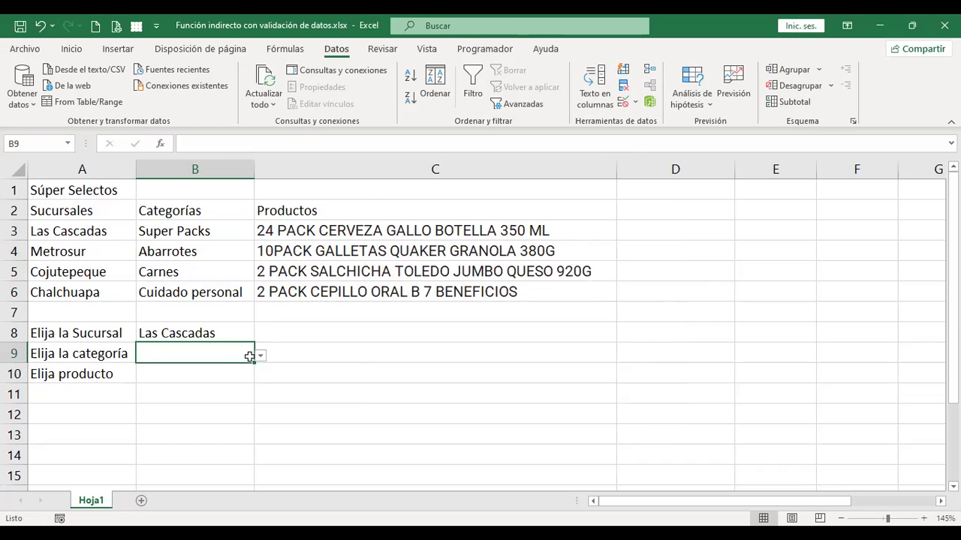
{"action": "left_click", "coordinate": [261, 355]}
{"action": "left_click", "coordinate": [187, 385]}
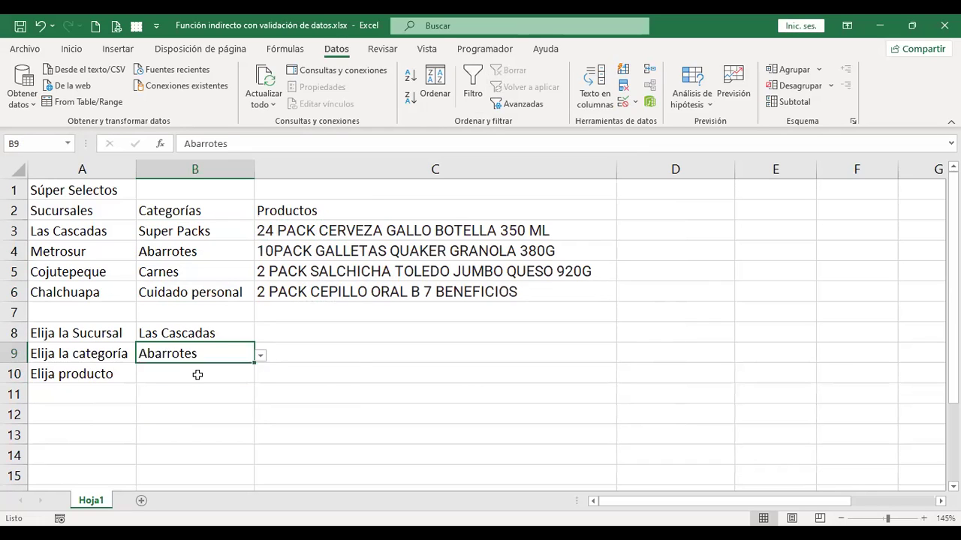
- Check which products the drop-down list in B10 offers for the chosen category
{"action": "left_click", "coordinate": [198, 375]}
{"action": "left_click", "coordinate": [258, 377]}
{"action": "left_click", "coordinate": [235, 377]}
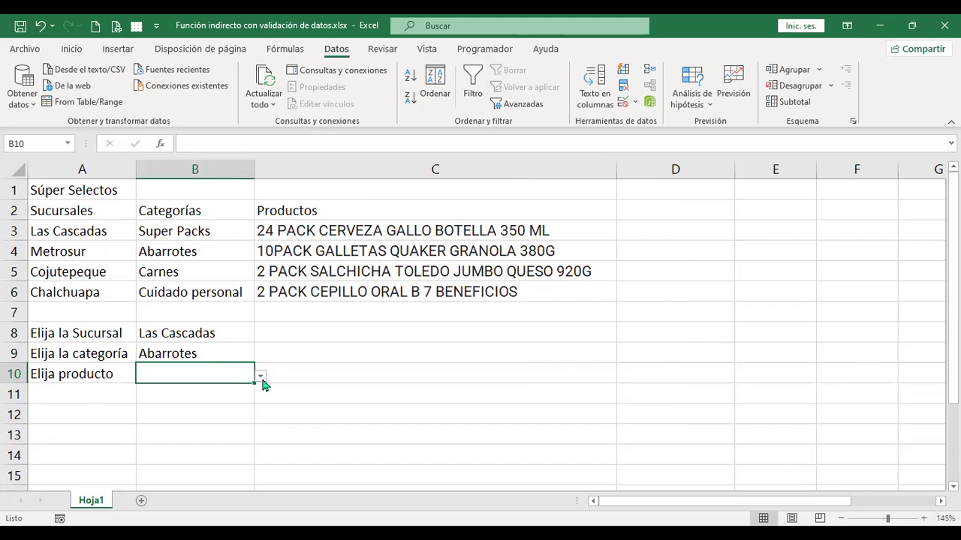
{"action": "left_click", "coordinate": [261, 376]}
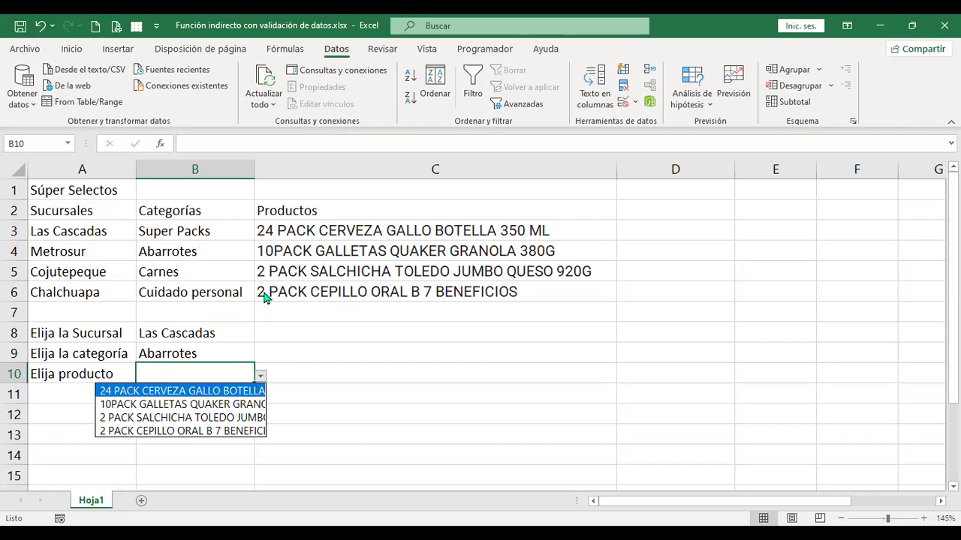
{"action": "left_click", "coordinate": [623, 107]}
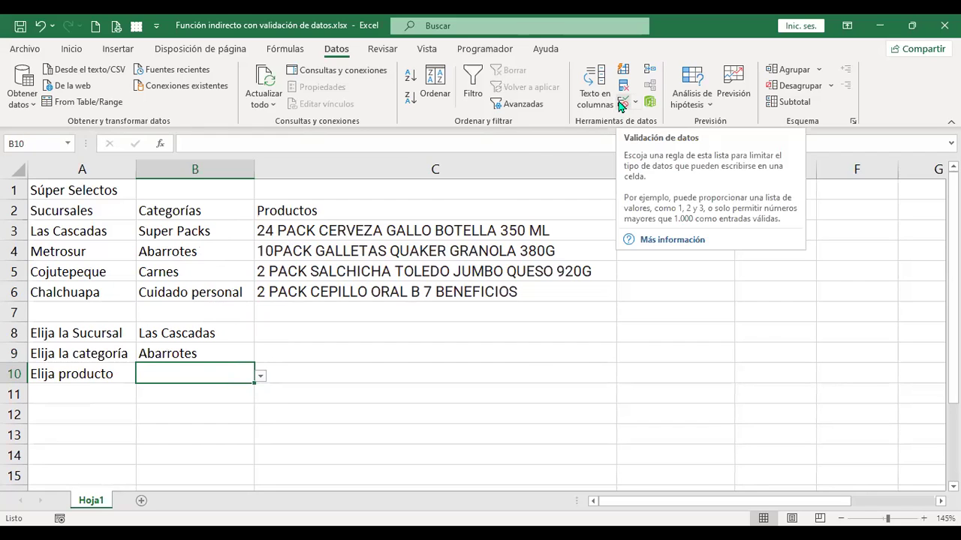
- Create defined names from the range B3:C6 using only the left column values
{"action": "left_click", "coordinate": [223, 232]}
{"action": "mouse_move", "coordinate": [303, 243]}
{"action": "left_mouse_down"}
{"action": "mouse_move", "coordinate": [336, 282]}
{"action": "mouse_move", "coordinate": [355, 285]}
{"action": "left_mouse_up"}
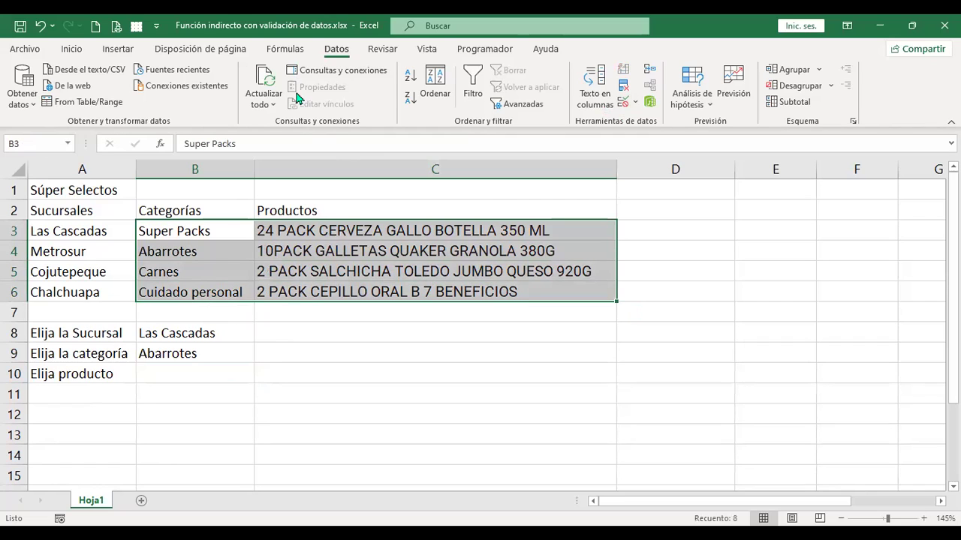
{"action": "left_click", "coordinate": [300, 50]}
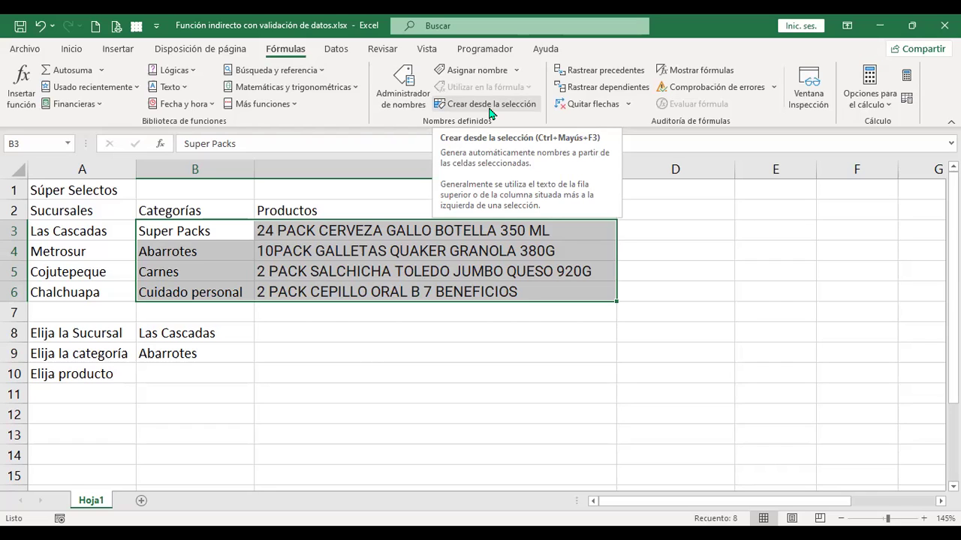
{"action": "left_click", "coordinate": [494, 108]}
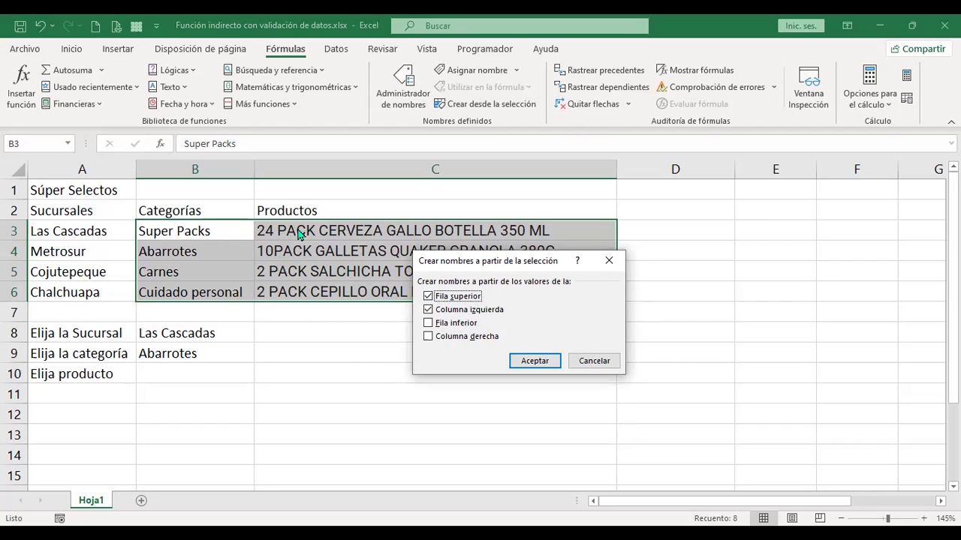
{"action": "left_click", "coordinate": [428, 297]}
{"action": "left_click", "coordinate": [531, 363]}
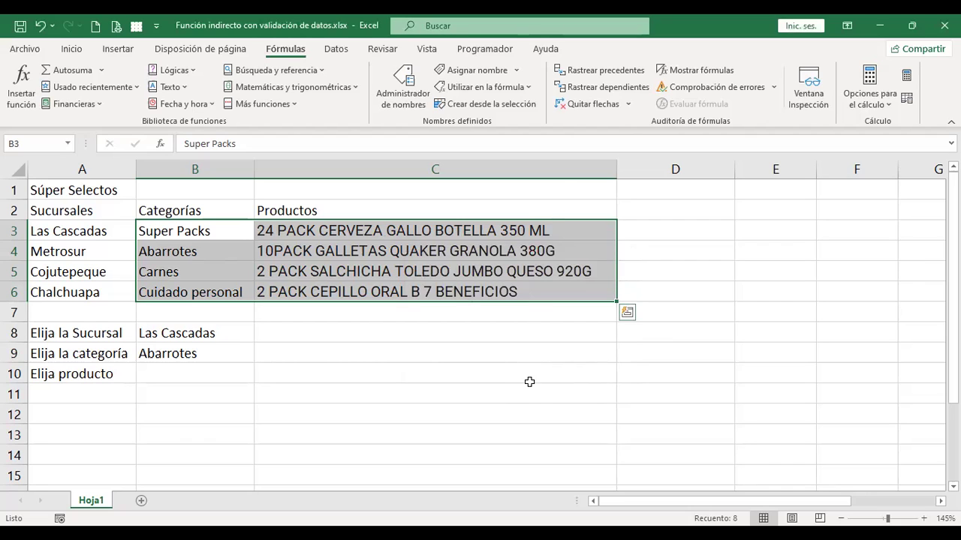
- Review the defined names in the Name Manager, close it and select the product cell B10
{"action": "left_click", "coordinate": [404, 97]}
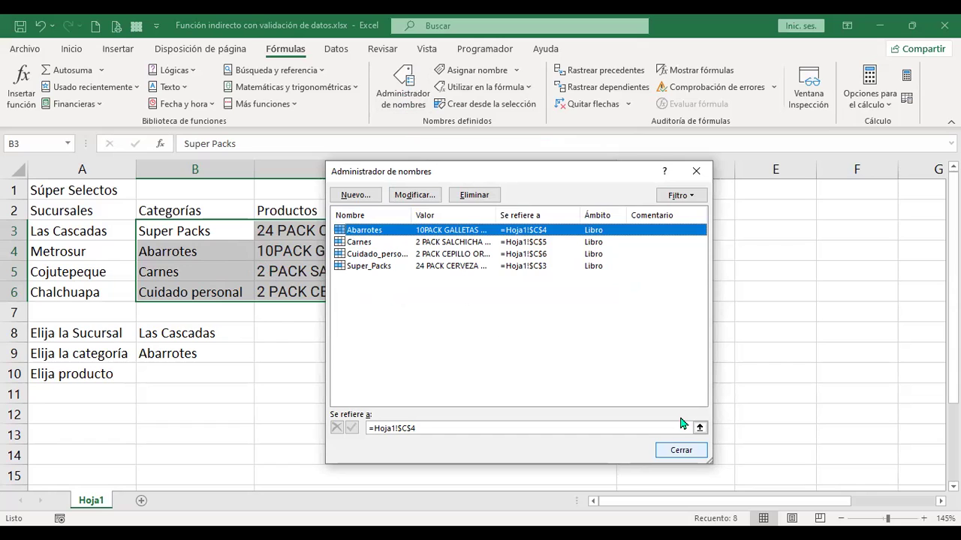
{"action": "left_click", "coordinate": [681, 450]}
{"action": "left_click", "coordinate": [238, 374]}
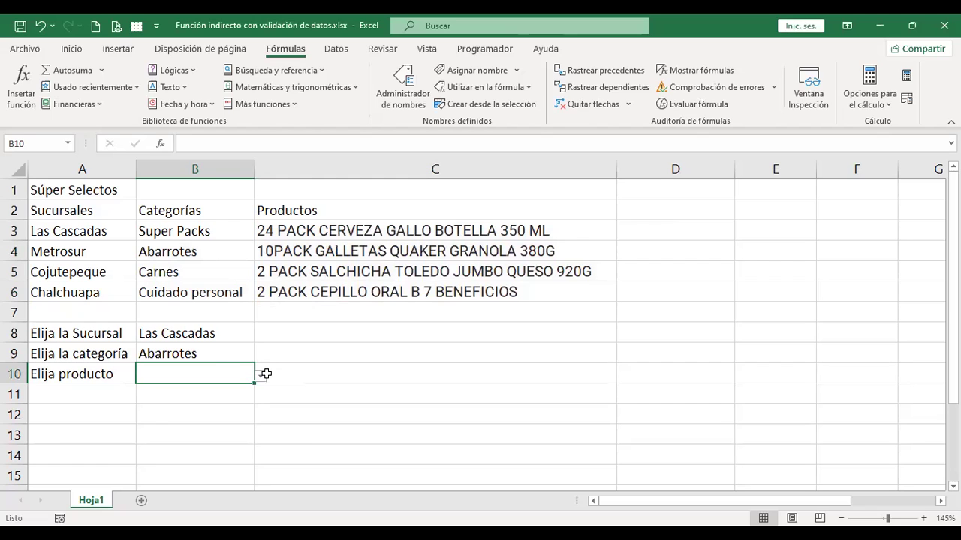
- Check the options offered by the product drop-down in B10 and the category drop-down in B9
{"action": "left_click", "coordinate": [261, 375]}
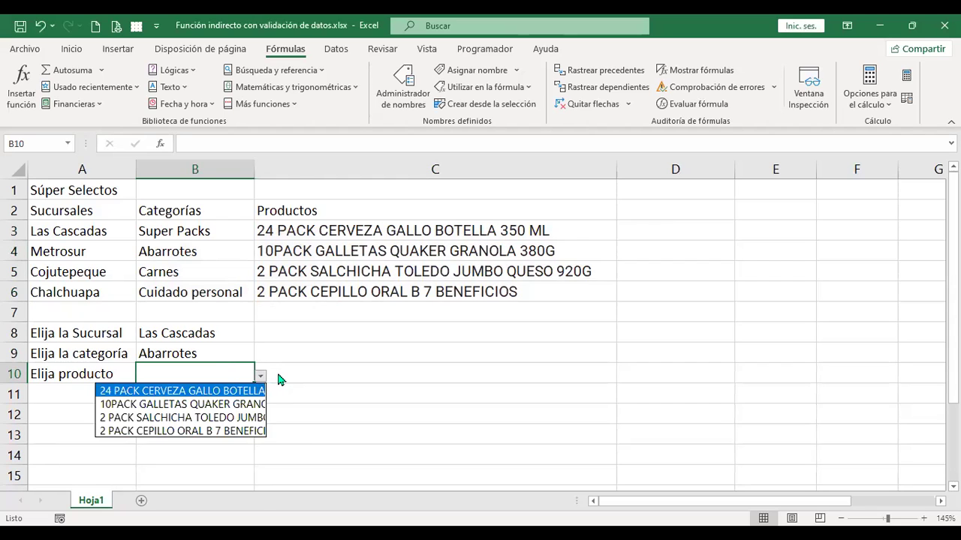
{"action": "left_click", "coordinate": [223, 371]}
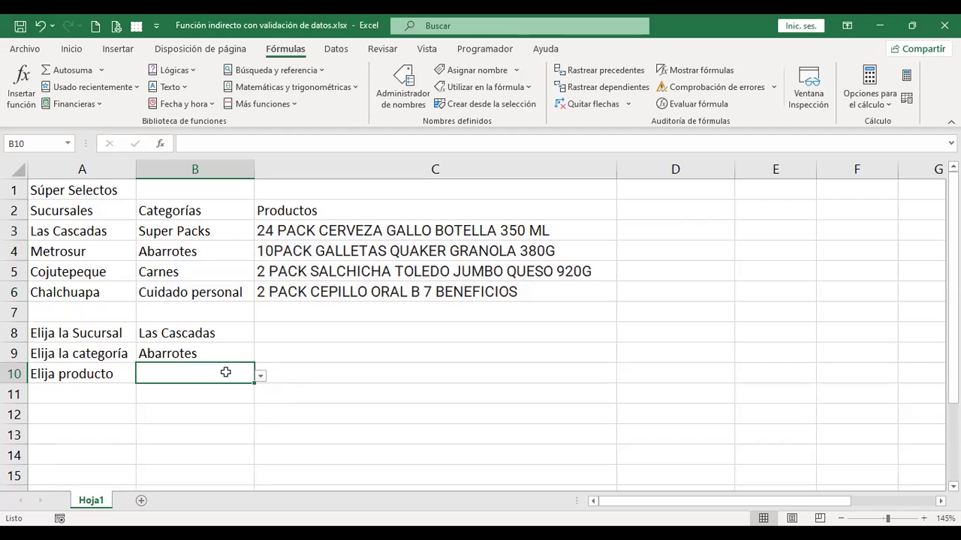
{"action": "left_click", "coordinate": [262, 378]}
{"action": "left_click", "coordinate": [234, 355]}
{"action": "left_click", "coordinate": [248, 350]}
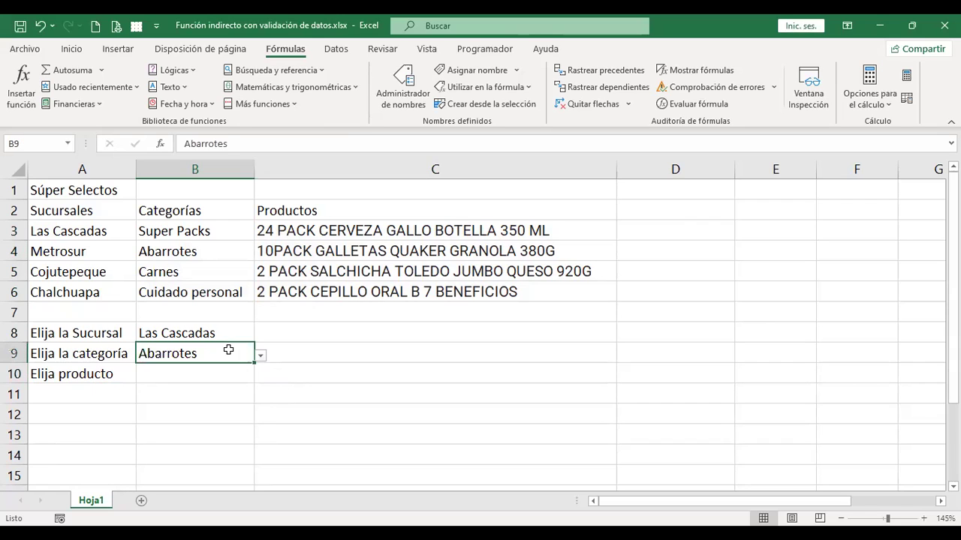
{"action": "left_click", "coordinate": [260, 356]}
{"action": "left_click", "coordinate": [296, 367]}
- Replace the list source in the data validation of product cell B10 with =indirecto($B$9)
{"action": "left_click", "coordinate": [226, 372]}
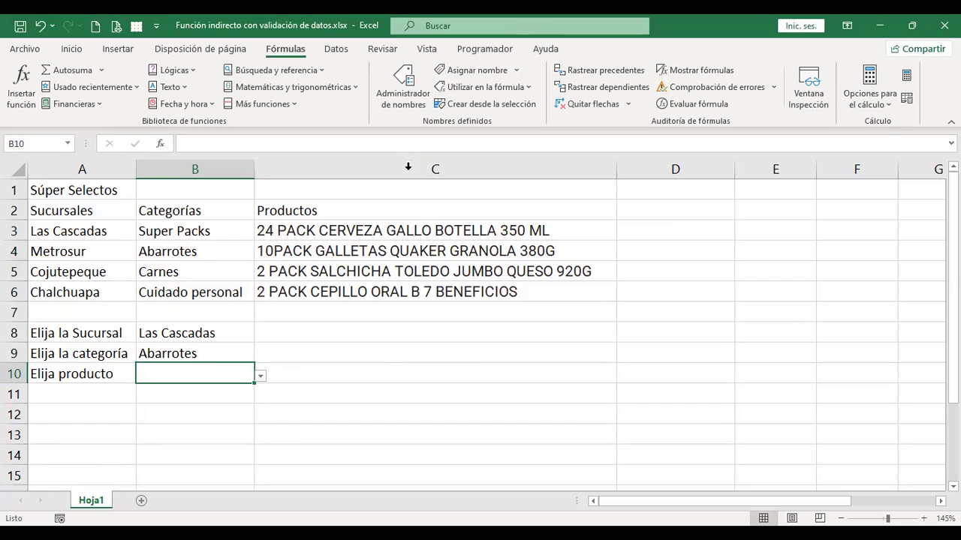
{"action": "left_click", "coordinate": [343, 53]}
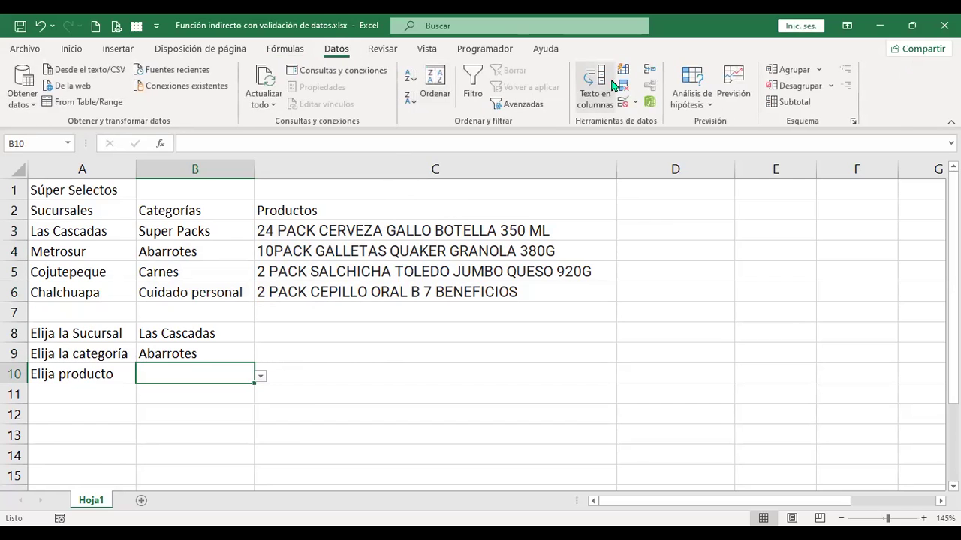
{"action": "left_click", "coordinate": [623, 102]}
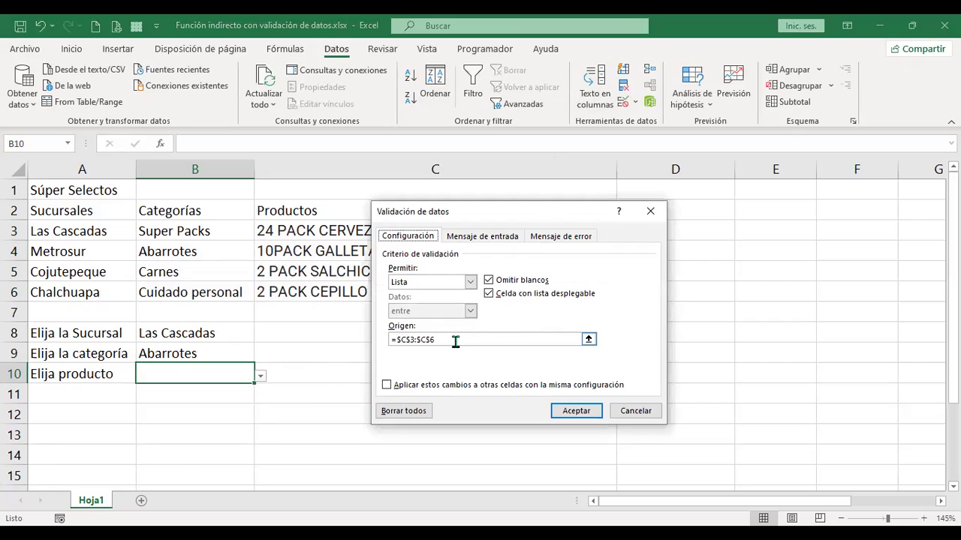
{"action": "left_click_drag", "start_coordinate": [433, 340], "coordinate": [396, 339]}
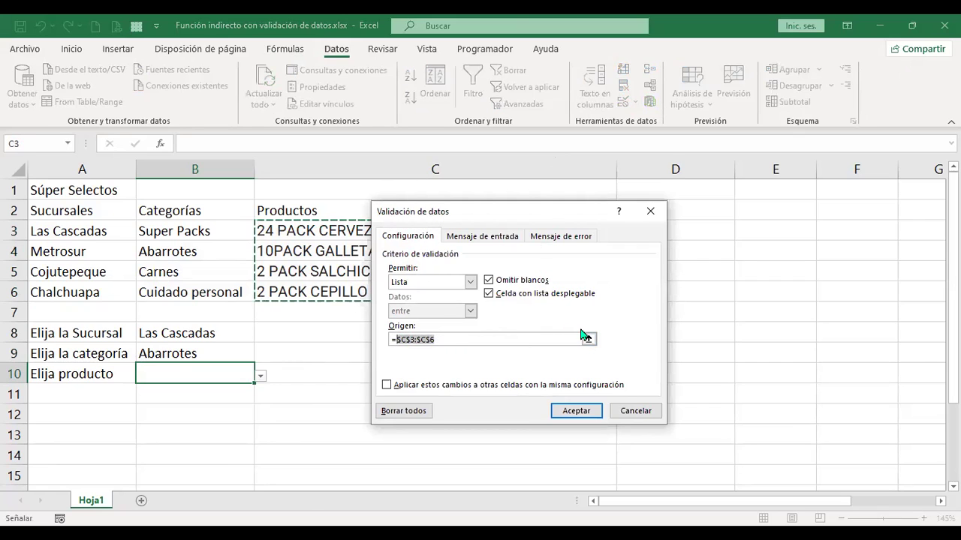
{"action": "key", "text": "Delete"}
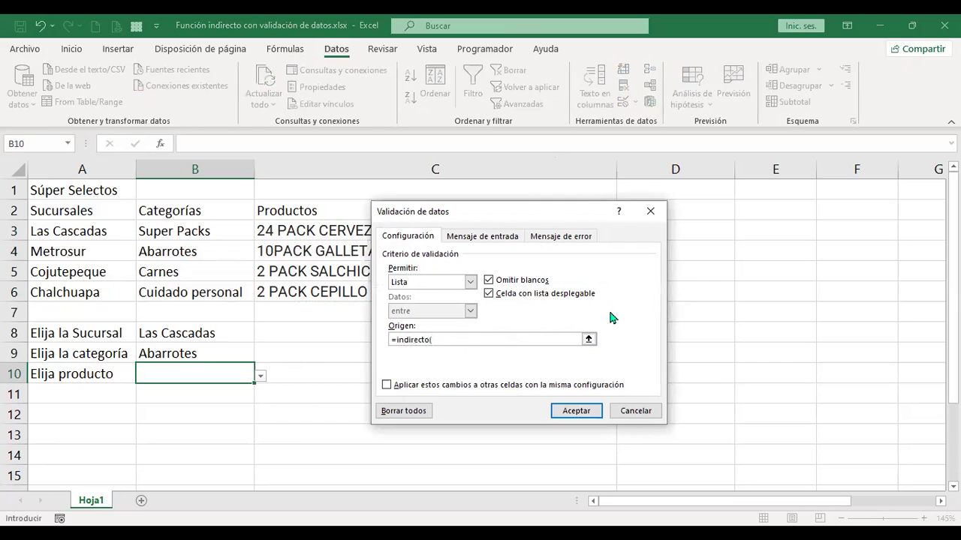
{"action": "type", "text": "("}
{"action": "left_click", "coordinate": [204, 350]}
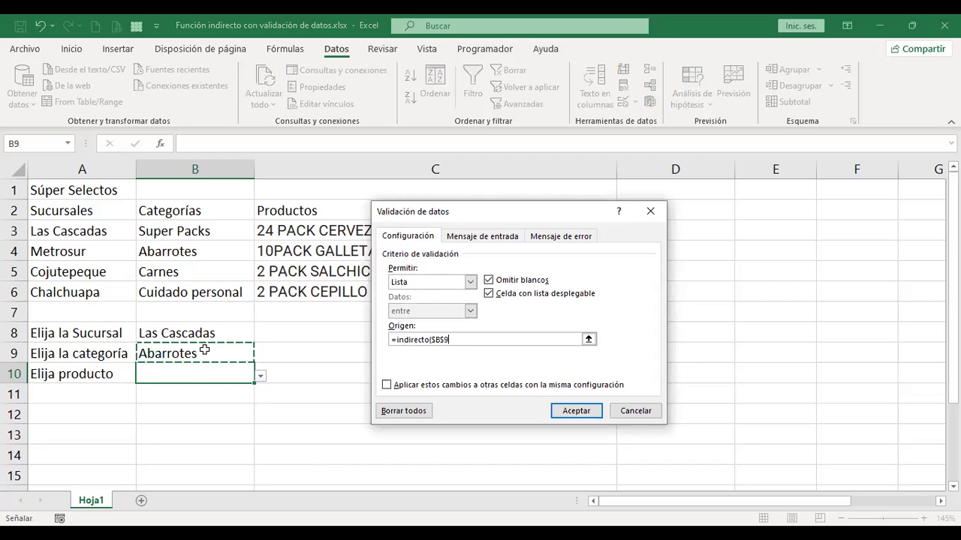
{"action": "type", "text": ")"}
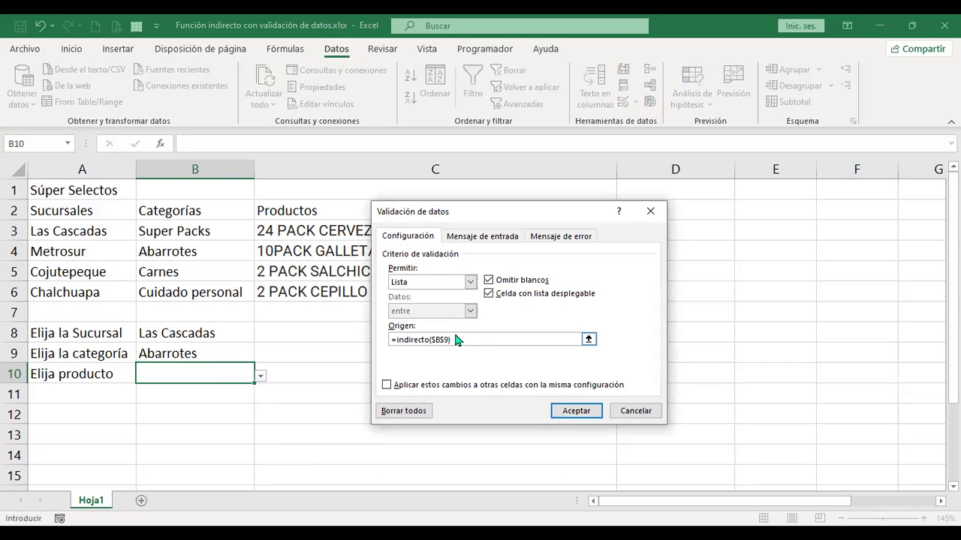
{"action": "left_click", "coordinate": [565, 412]}
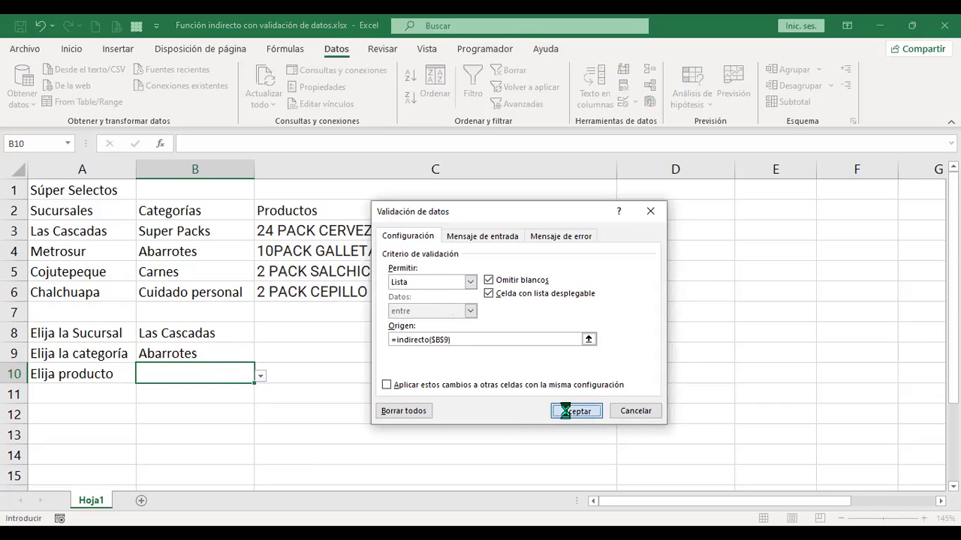
- Test the dependent product list in B10 with Abarrotes and with Carnes as the category in B9
{"action": "left_click", "coordinate": [260, 376]}
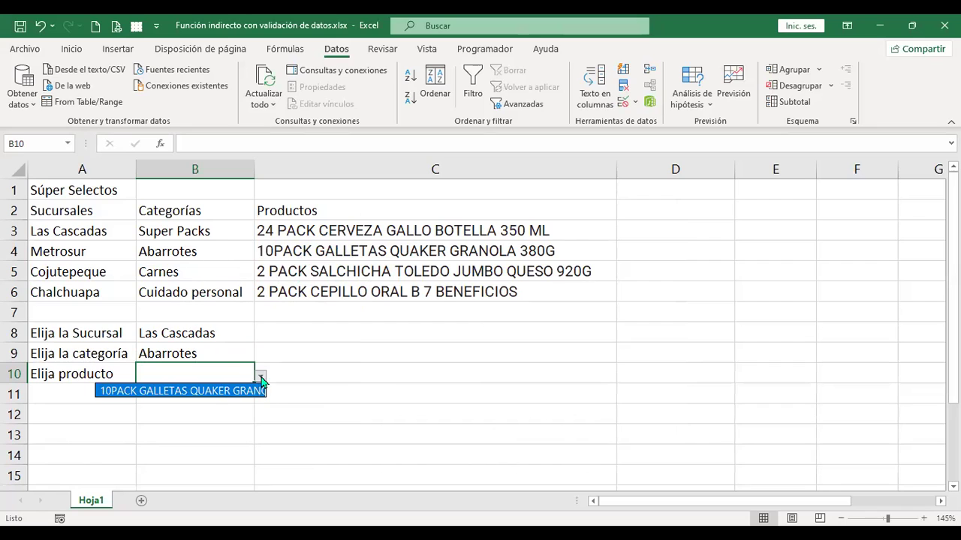
{"action": "key", "text": "Escape"}
{"action": "left_click", "coordinate": [223, 347]}
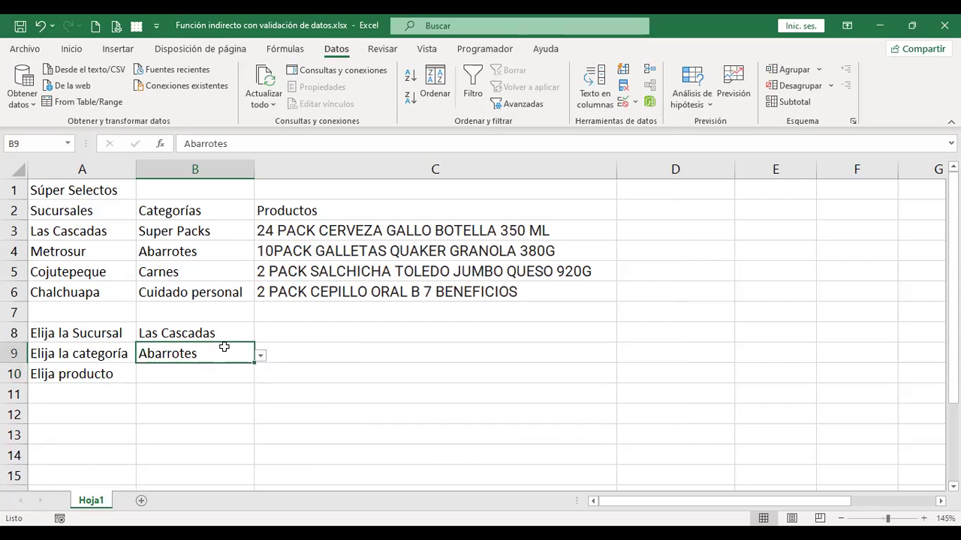
{"action": "left_click", "coordinate": [261, 356]}
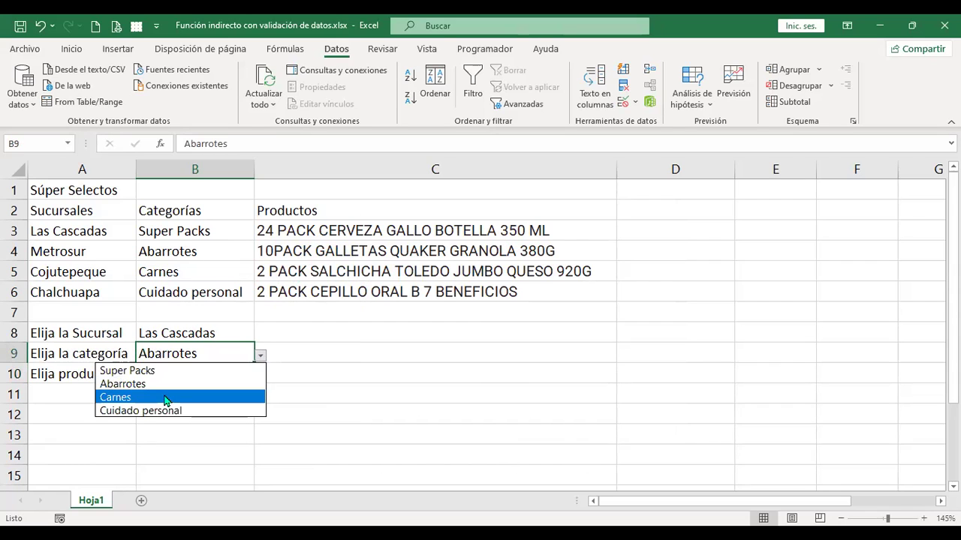
{"action": "left_click", "coordinate": [165, 398]}
{"action": "left_click", "coordinate": [239, 372]}
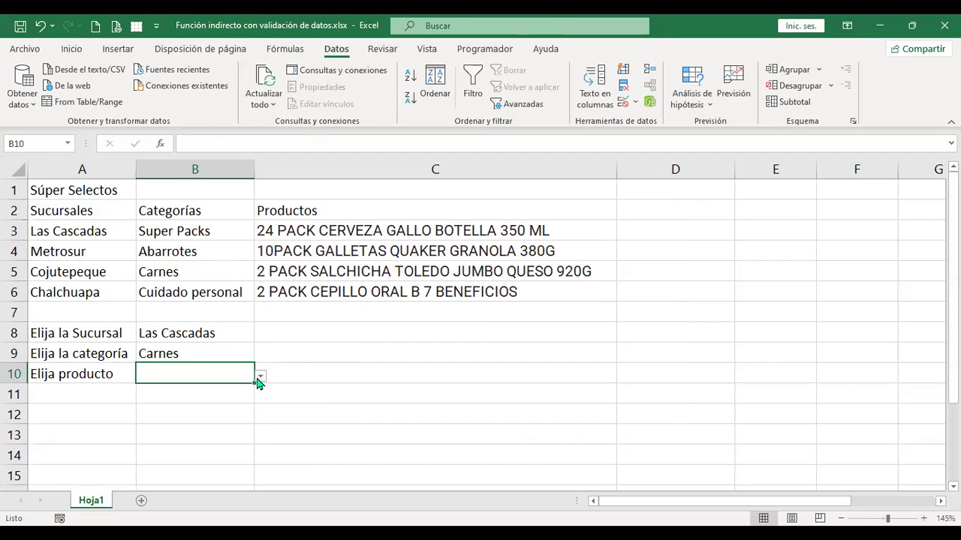
{"action": "left_click", "coordinate": [260, 377]}
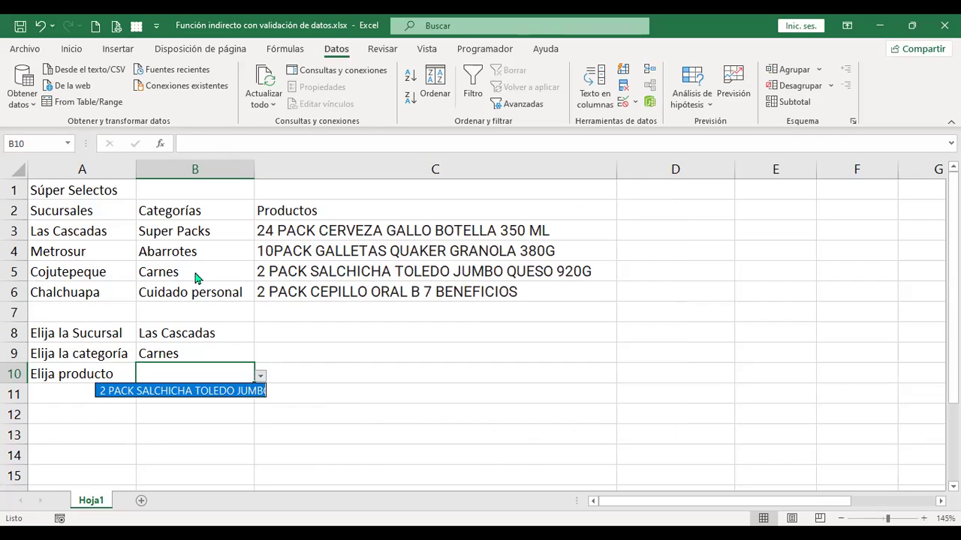
{"action": "key", "text": "Escape"}
- Choose Cuidado personal as the category in B9 and try the product list in B10
{"action": "left_click", "coordinate": [241, 348]}
{"action": "left_click", "coordinate": [260, 356]}
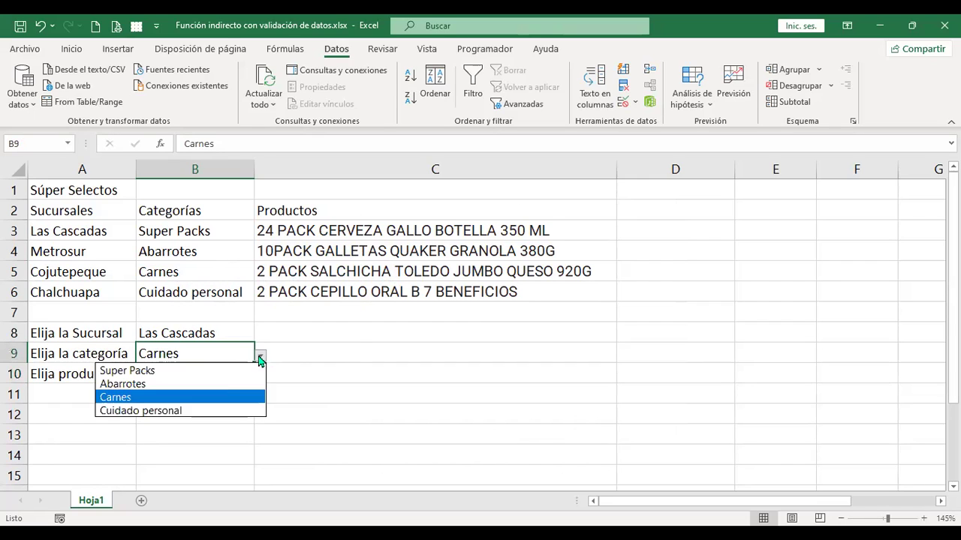
{"action": "left_click", "coordinate": [188, 411]}
{"action": "left_click", "coordinate": [188, 379]}
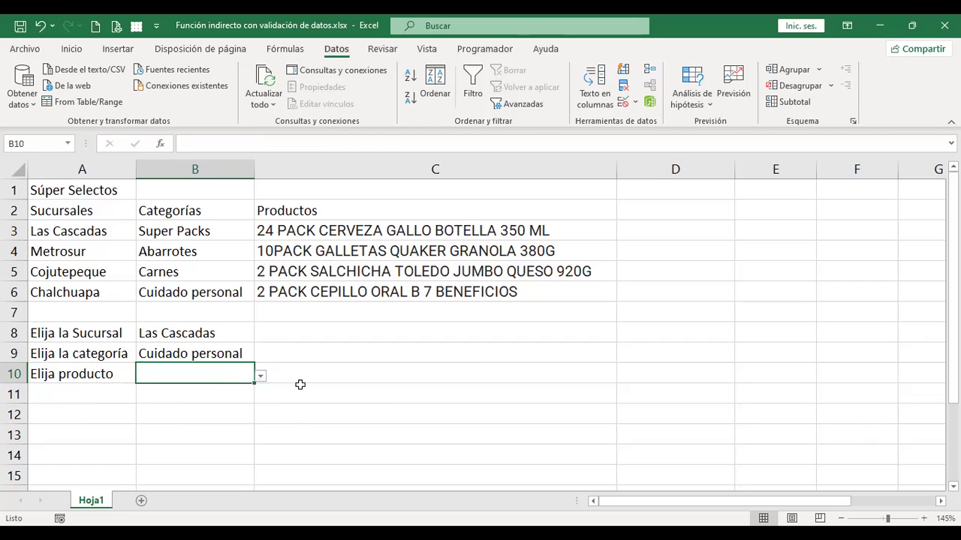
{"action": "left_click", "coordinate": [239, 352]}
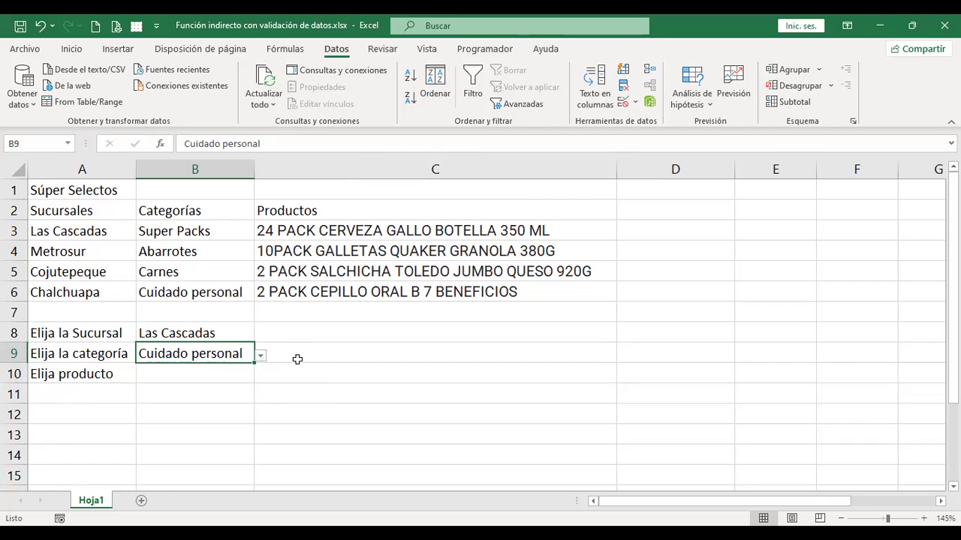
{"action": "left_click", "coordinate": [242, 372]}
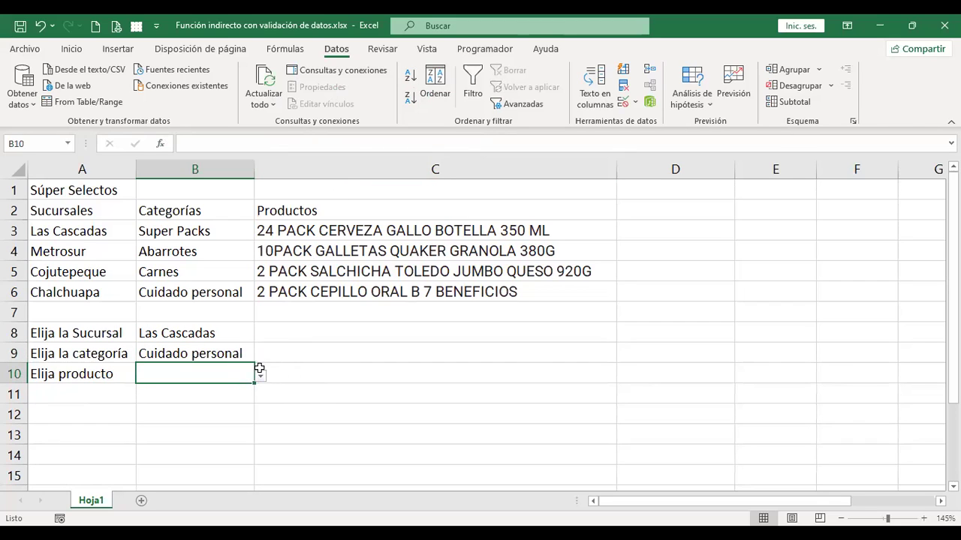
- Review in the Name Manager how the defined names for the categories are written, and close it
{"action": "left_click", "coordinate": [286, 49]}
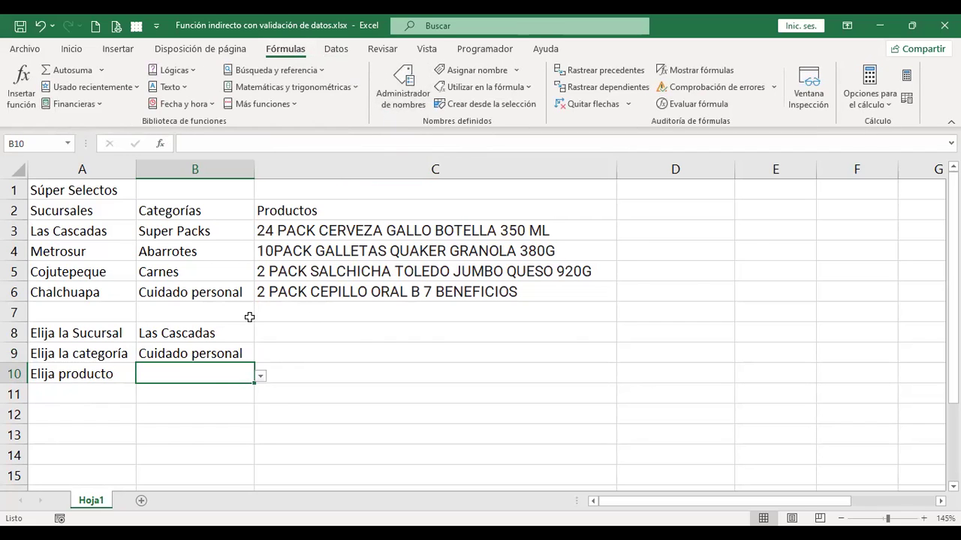
{"action": "left_click", "coordinate": [405, 97]}
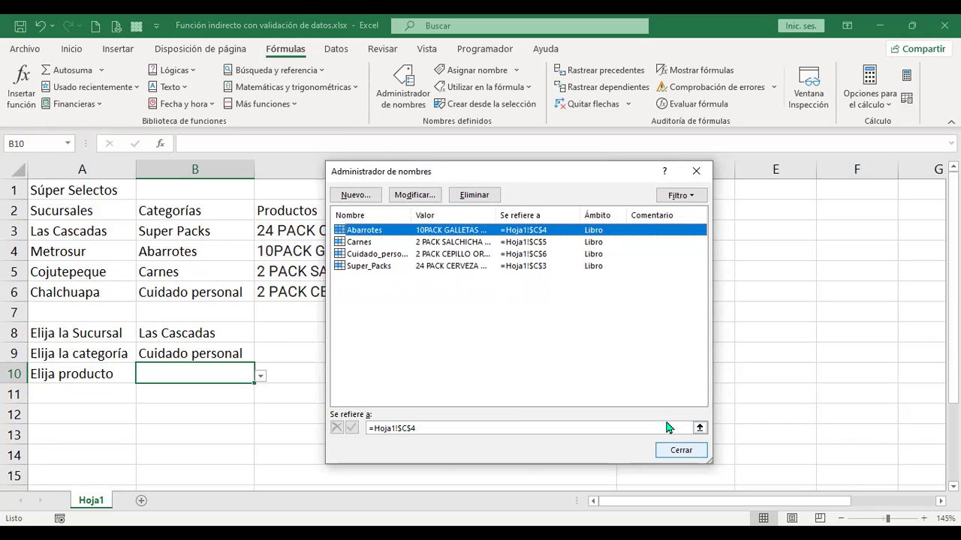
{"action": "left_click", "coordinate": [679, 450]}
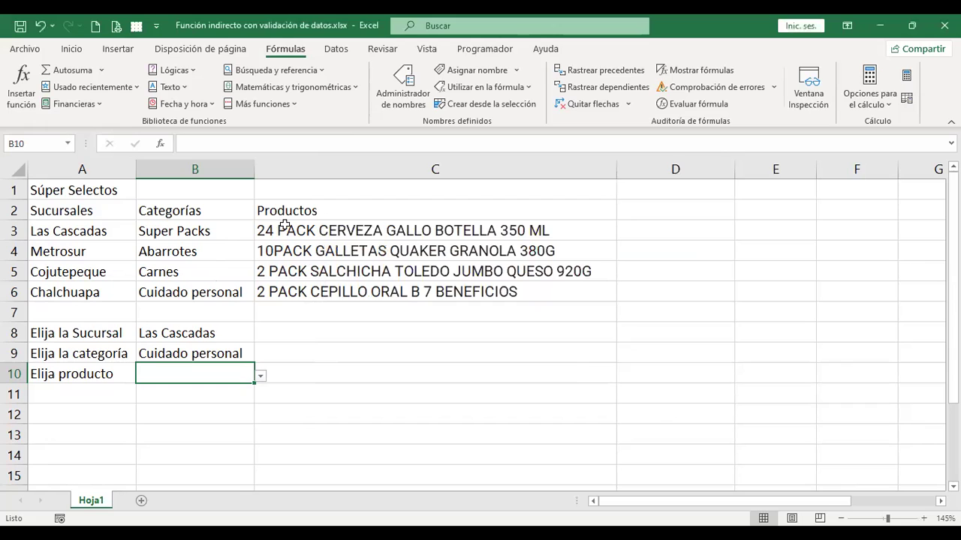
- Change the category in B3 to Super_Packs, with an underscore instead of the space
{"action": "left_click", "coordinate": [230, 225]}
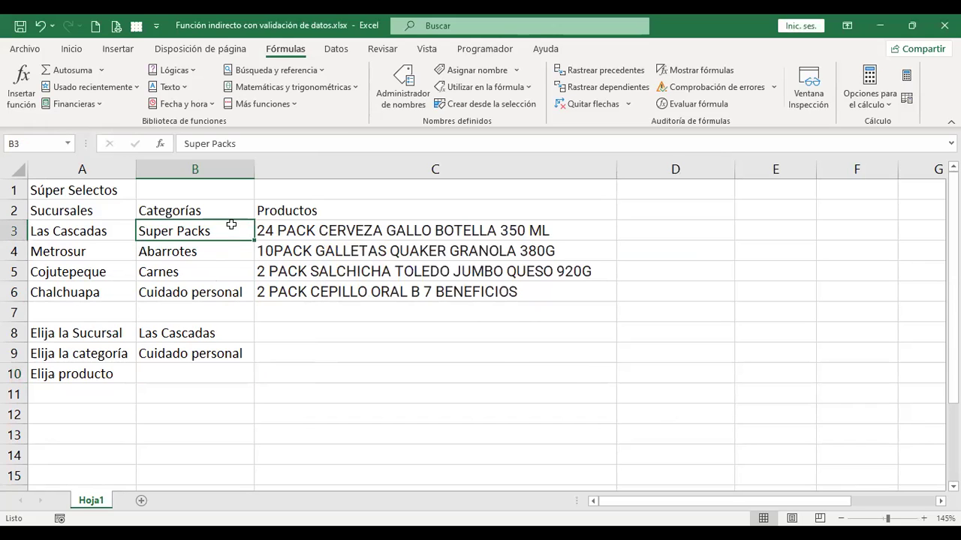
{"action": "left_click", "coordinate": [215, 145]}
{"action": "key", "text": "BackSpace"}
{"action": "type", "text": "_"}
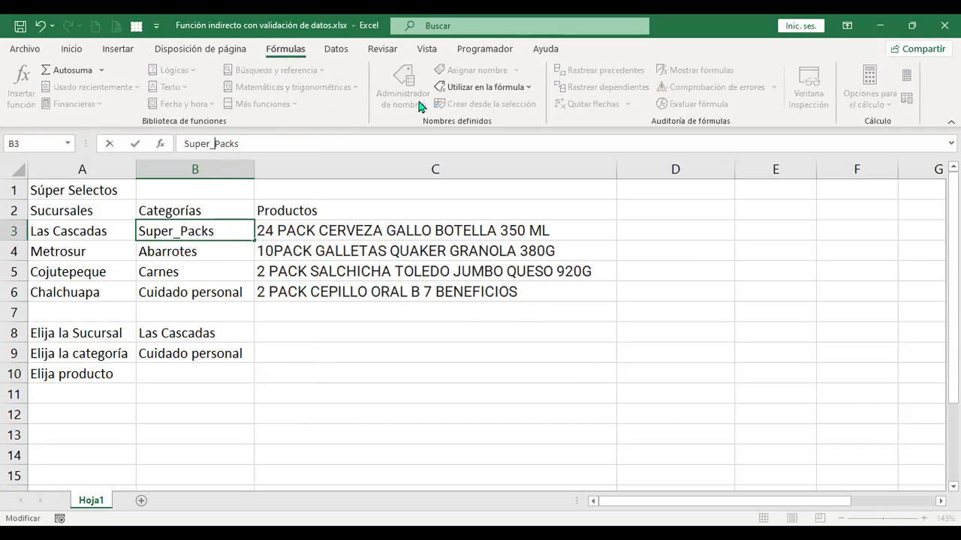
{"action": "key", "text": "Return"}
- Change the category in B6 to Cuidado_personal, with an underscore instead of the space
{"action": "key", "text": "Return"}
{"action": "key", "text": "Return"}
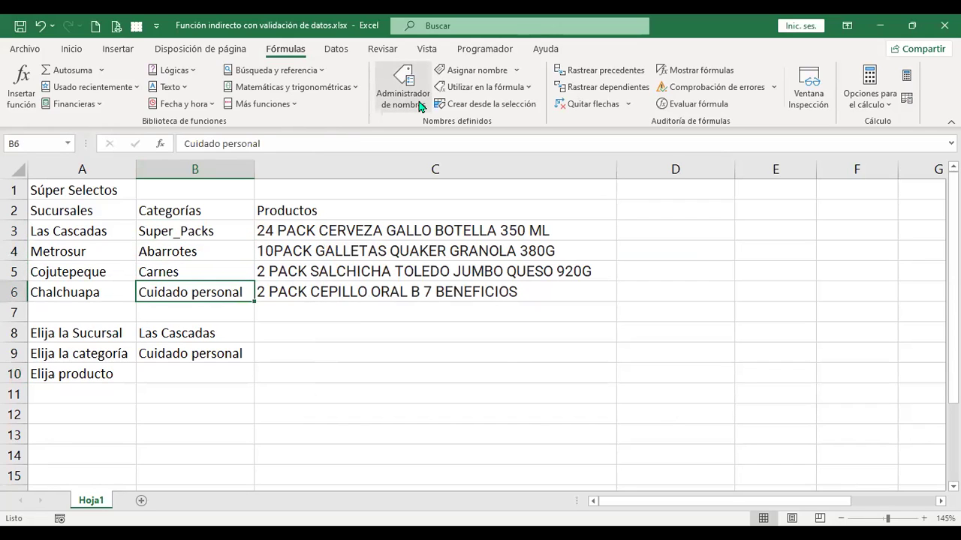
{"action": "key", "text": "F2"}
{"action": "key", "text": "Left"}
{"action": "key", "text": "Left"}
{"action": "key", "text": "Left"}
{"action": "key", "text": "Left"}
{"action": "key", "text": "Left"}
{"action": "key", "text": "Left"}
{"action": "key", "text": "Left"}
{"action": "key", "text": "Left"}
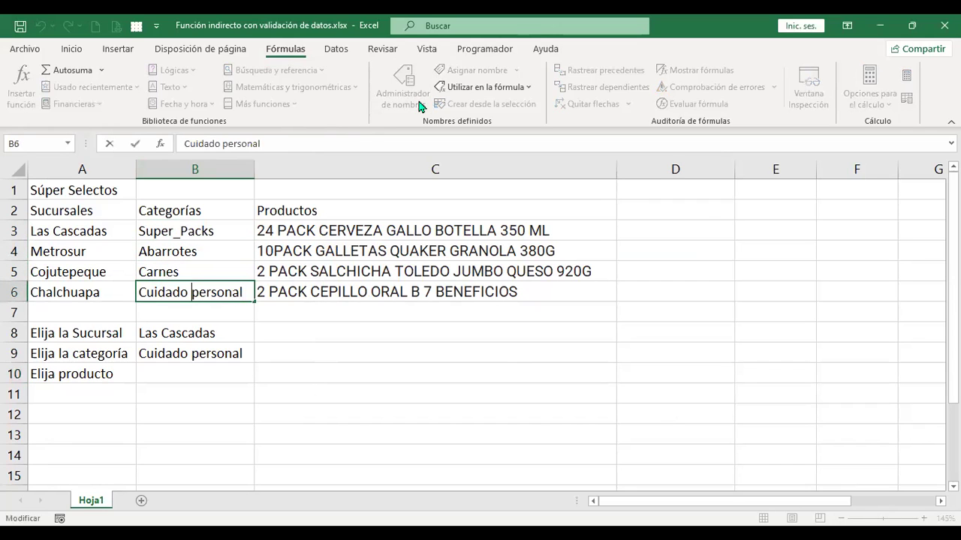
{"action": "key", "text": "BackSpace"}
{"action": "type", "text": "_"}
{"action": "key", "text": "Return"}
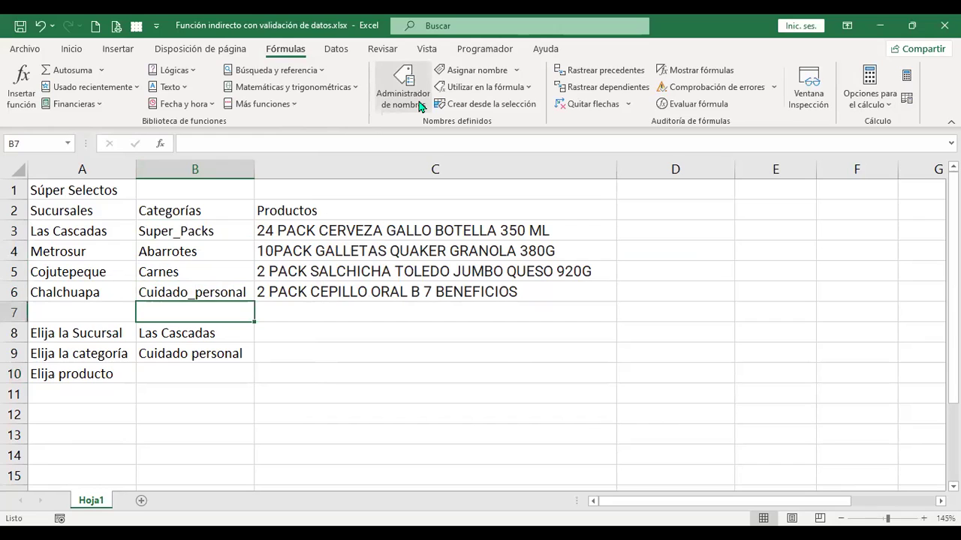
- Choose Cuidado_personal as the category in B9 and check the product list offered in B10
{"action": "left_click", "coordinate": [248, 354]}
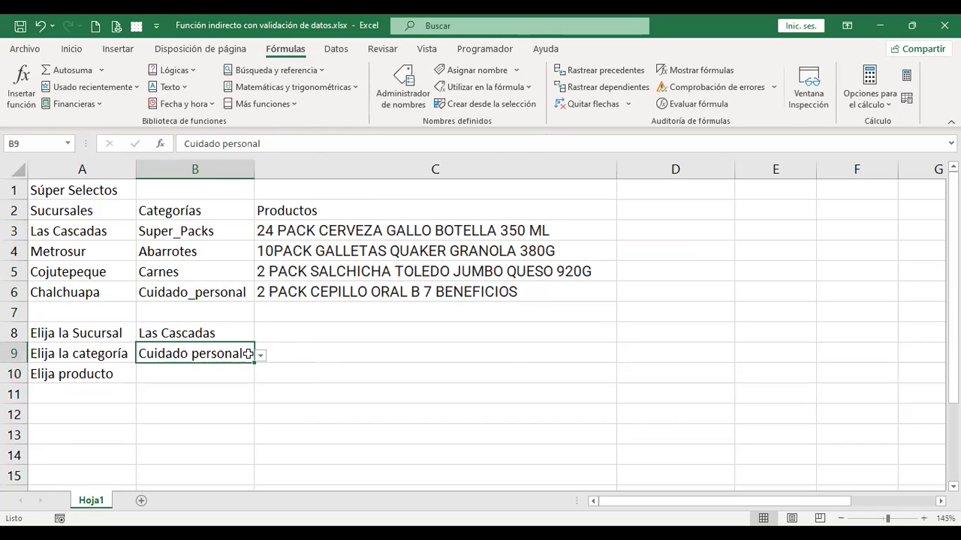
{"action": "left_click", "coordinate": [260, 356]}
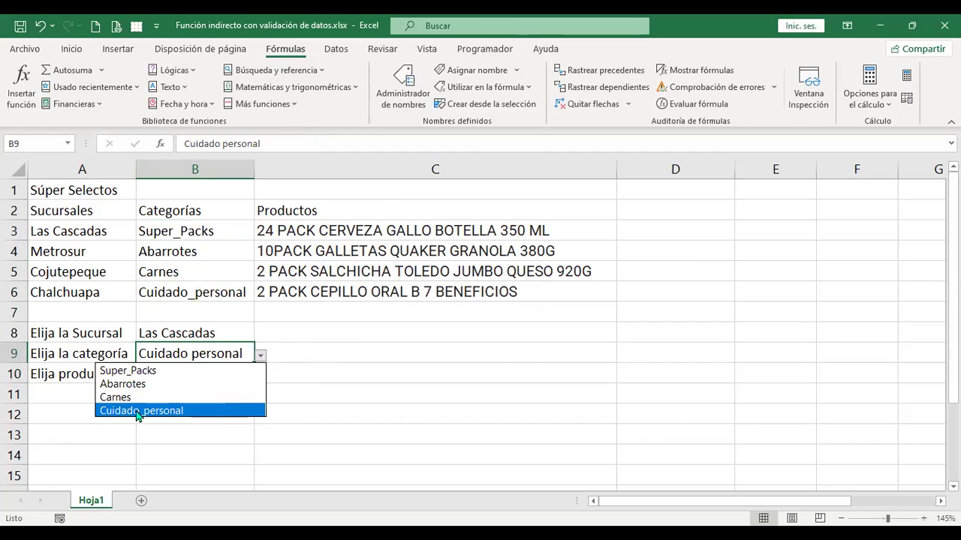
{"action": "left_click", "coordinate": [170, 413]}
{"action": "left_click", "coordinate": [194, 369]}
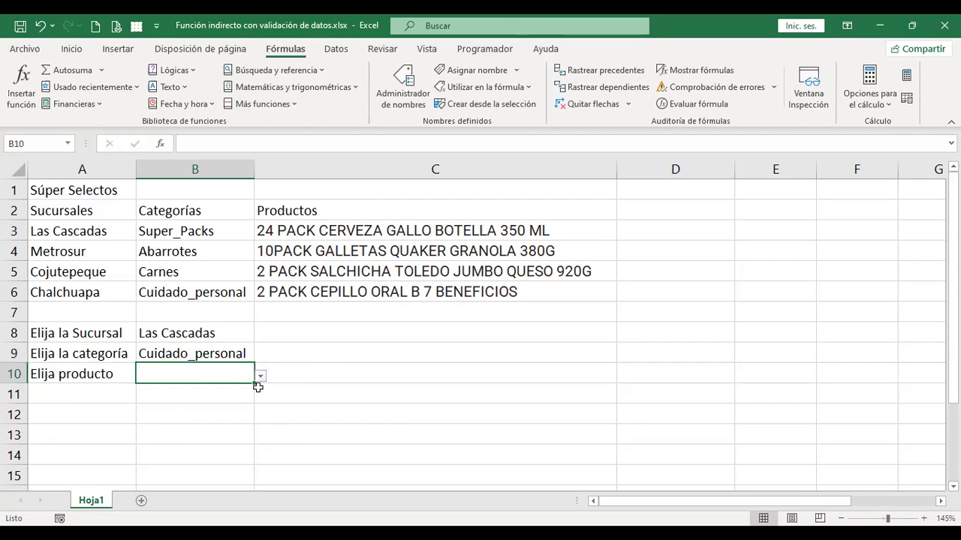
{"action": "left_click", "coordinate": [261, 377]}
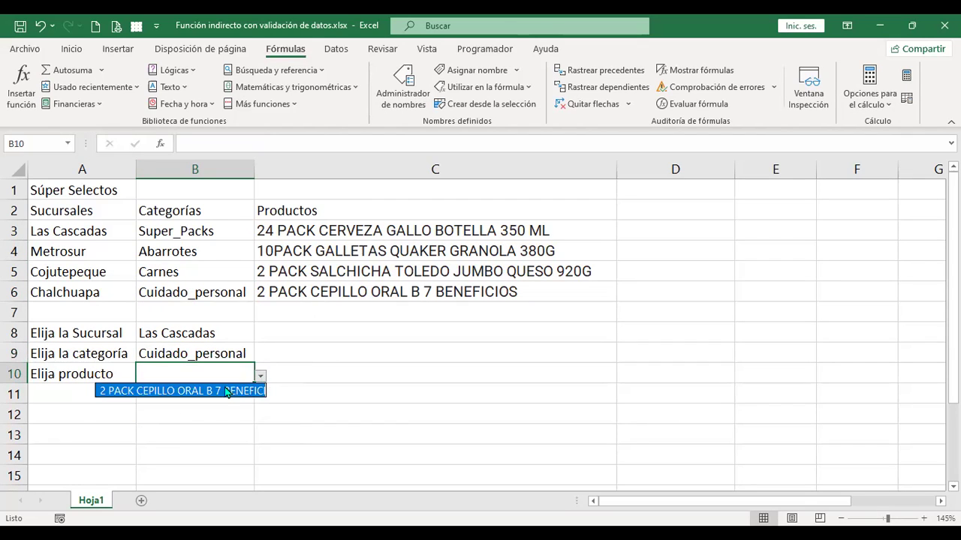
{"action": "left_click", "coordinate": [233, 369]}
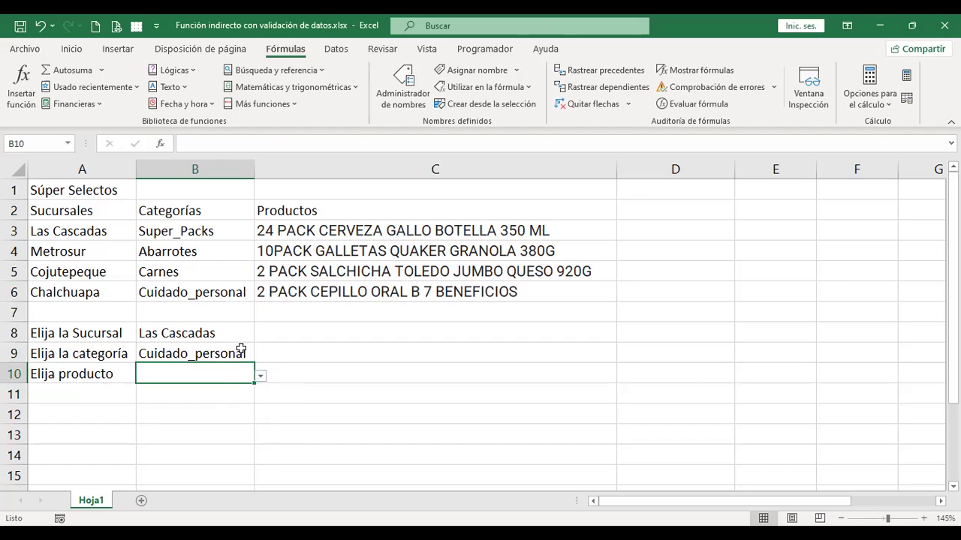
- Choose Super_Packs as the category in B9 and check the product list offered in B10
{"action": "left_click", "coordinate": [238, 353]}
{"action": "left_click", "coordinate": [261, 355]}
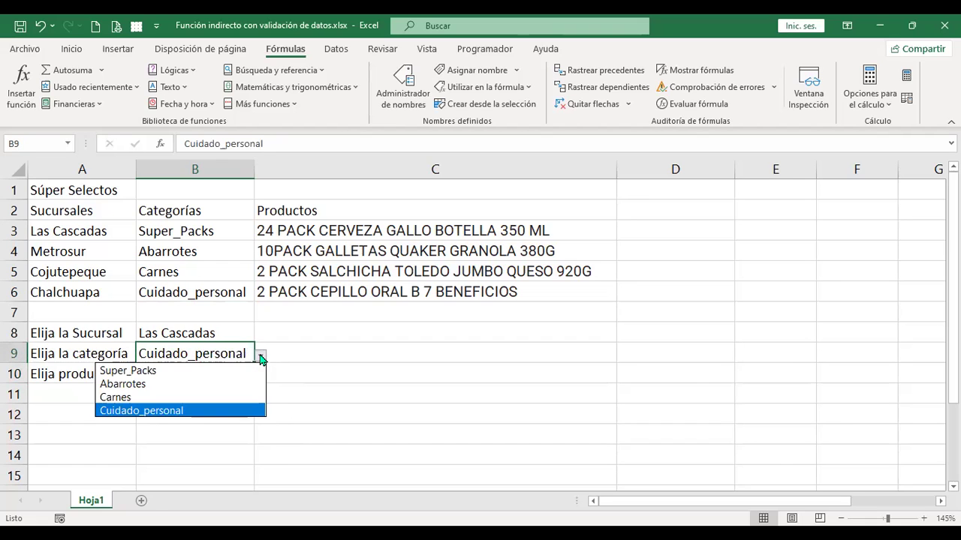
{"action": "left_click", "coordinate": [211, 373]}
{"action": "left_click", "coordinate": [211, 371]}
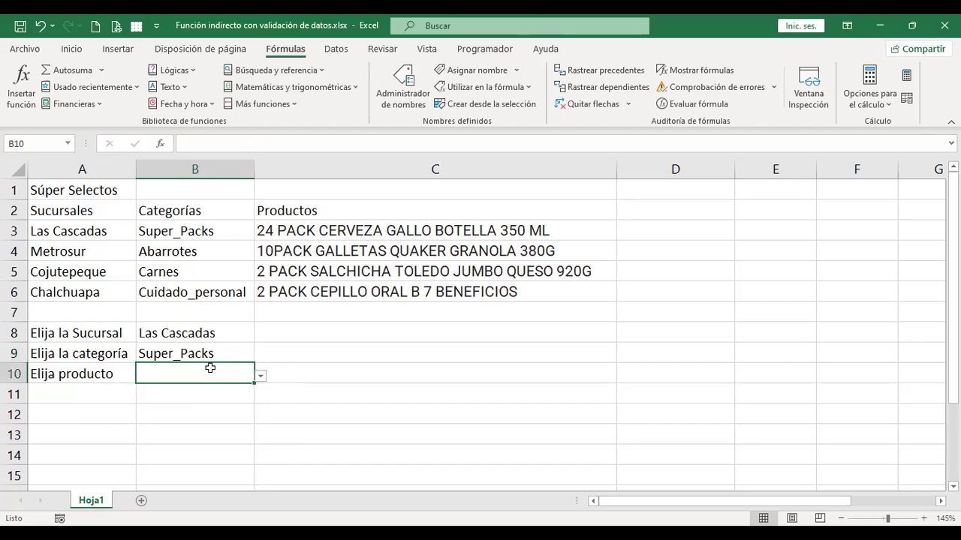
{"action": "left_click", "coordinate": [260, 377]}
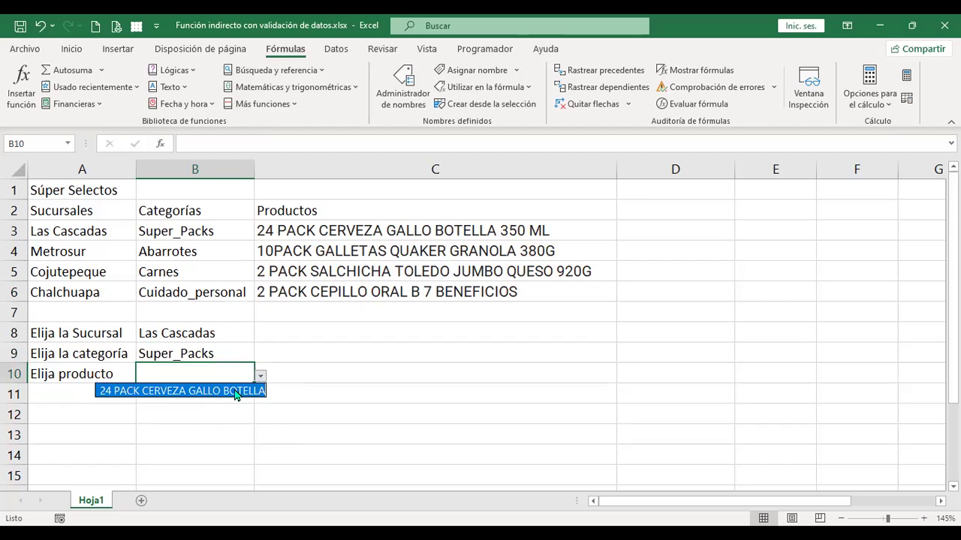
{"action": "left_click", "coordinate": [227, 366]}
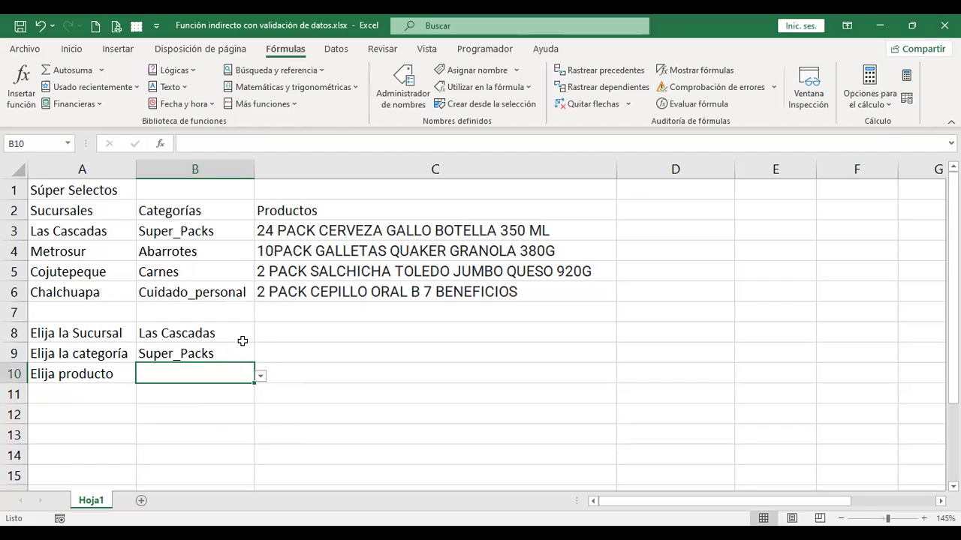
{"action": "left_click", "coordinate": [261, 376]}
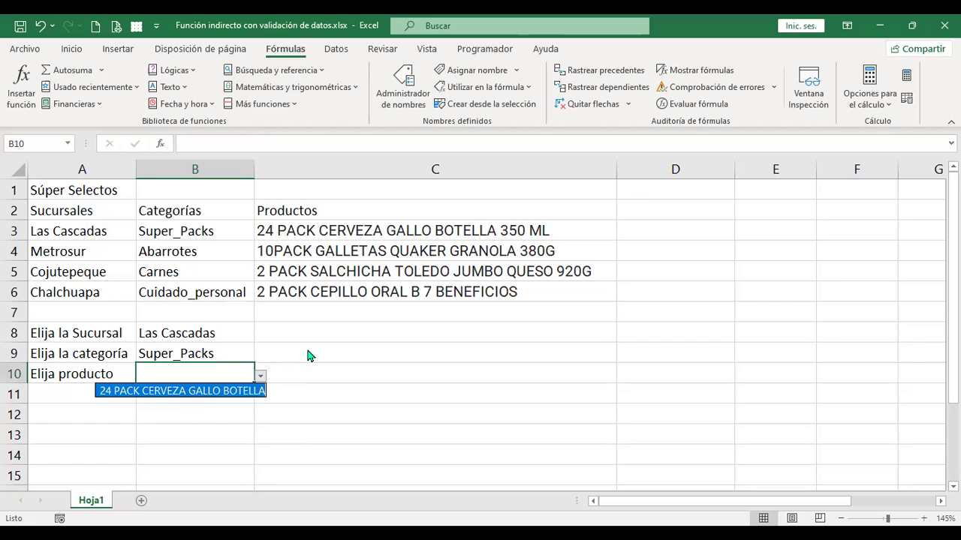
{"action": "key", "text": "Escape"}
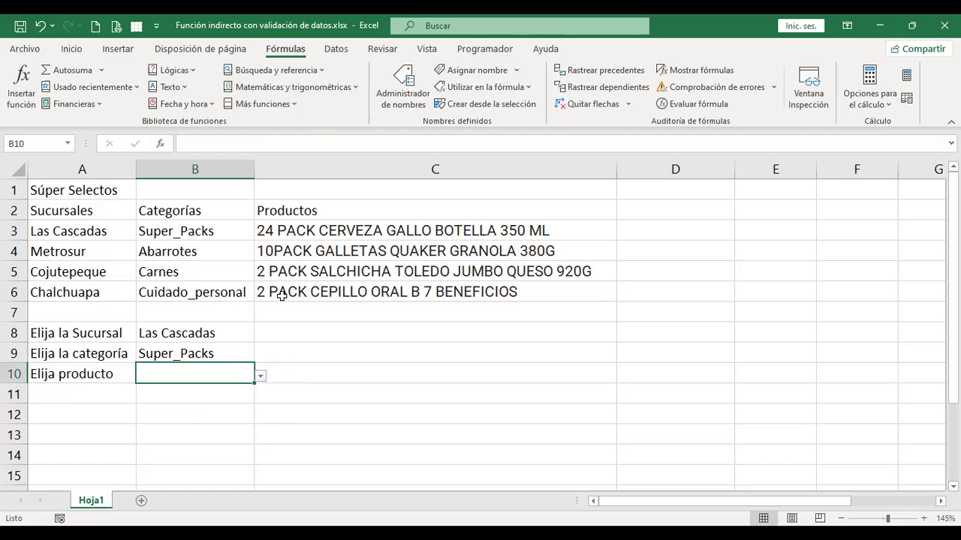
{"action": "left_click", "coordinate": [260, 377]}
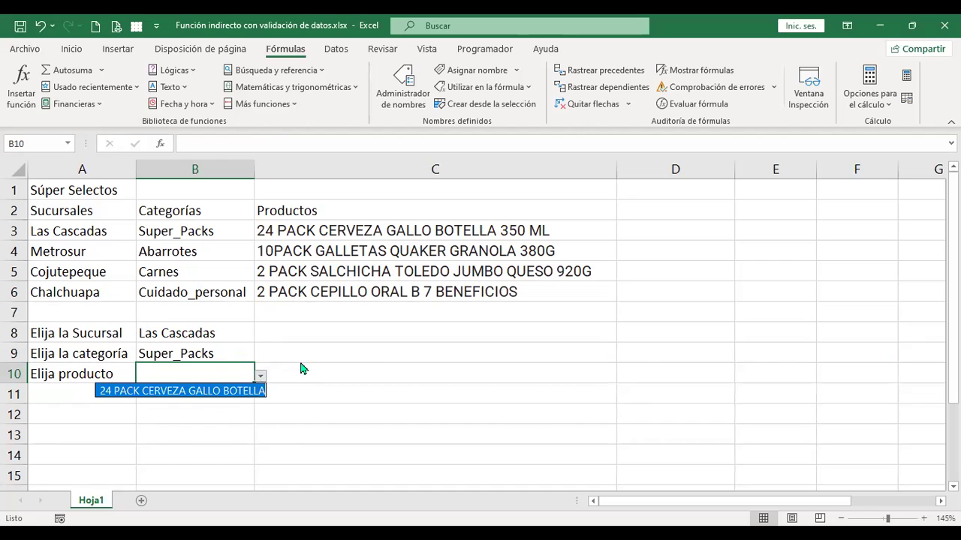
{"action": "left_click", "coordinate": [381, 241]}
{"action": "left_click", "coordinate": [374, 233]}
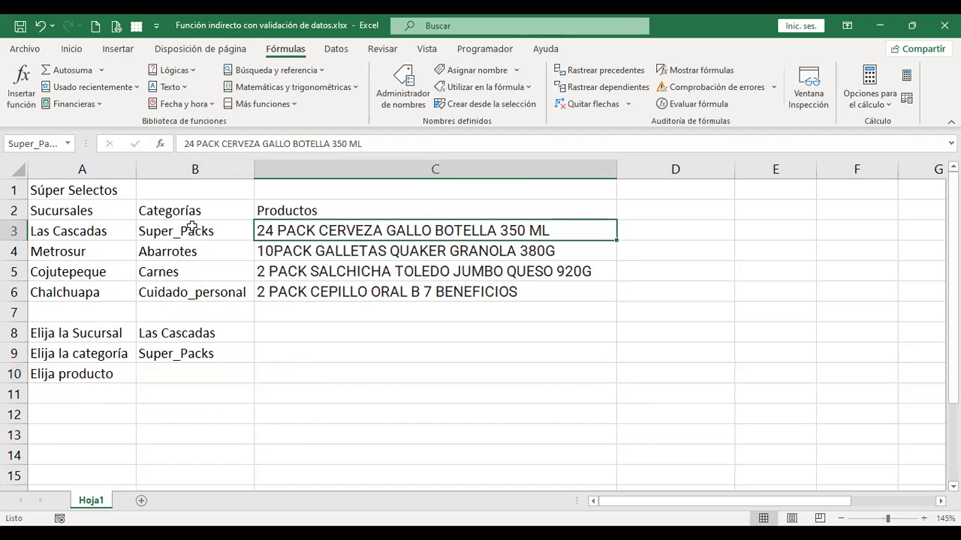
{"action": "left_click", "coordinate": [192, 227]}
{"action": "left_click", "coordinate": [364, 229]}
- Enter the category heading SuperPacks in D3, beside the product table
{"action": "left_click", "coordinate": [691, 228]}
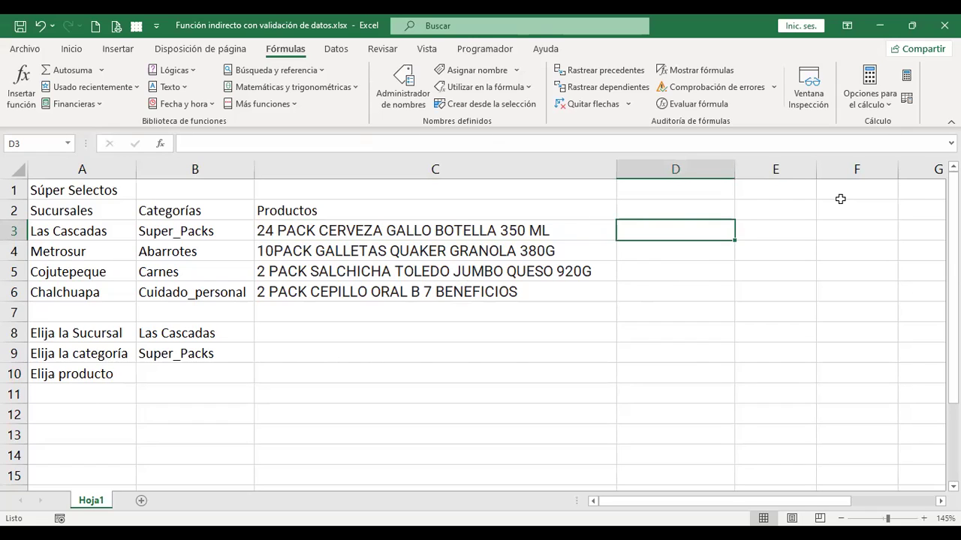
{"action": "type", "text": "Su"}
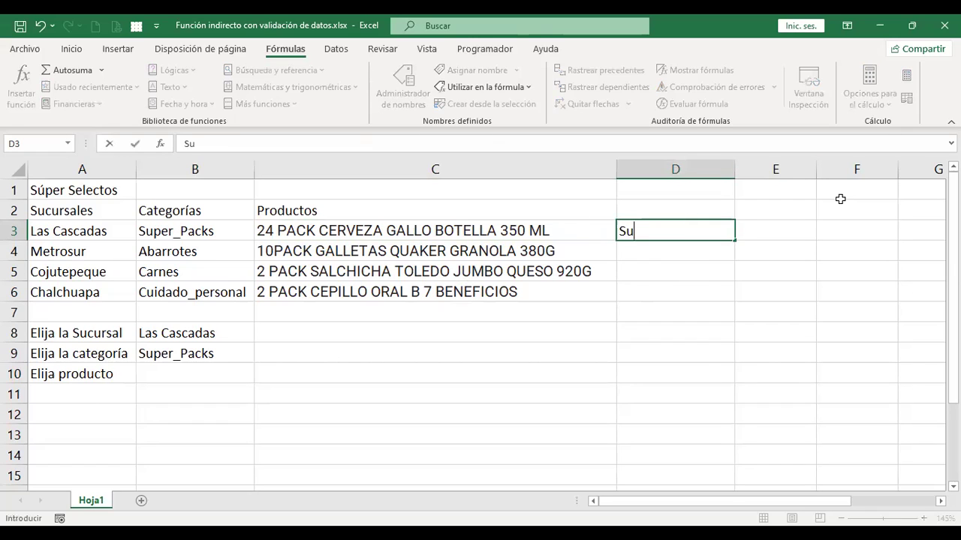
{"action": "type", "text": "perPacks"}
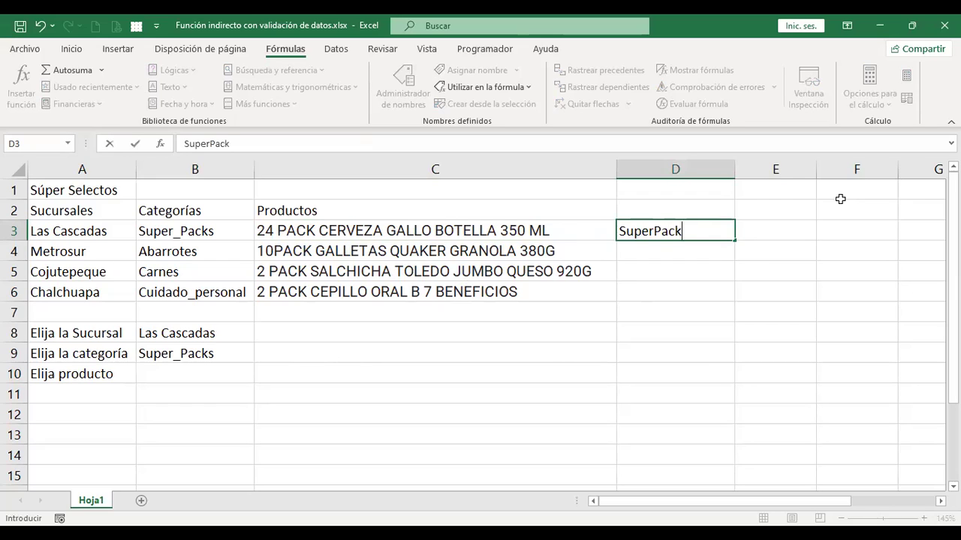
{"action": "key", "text": "Return"}
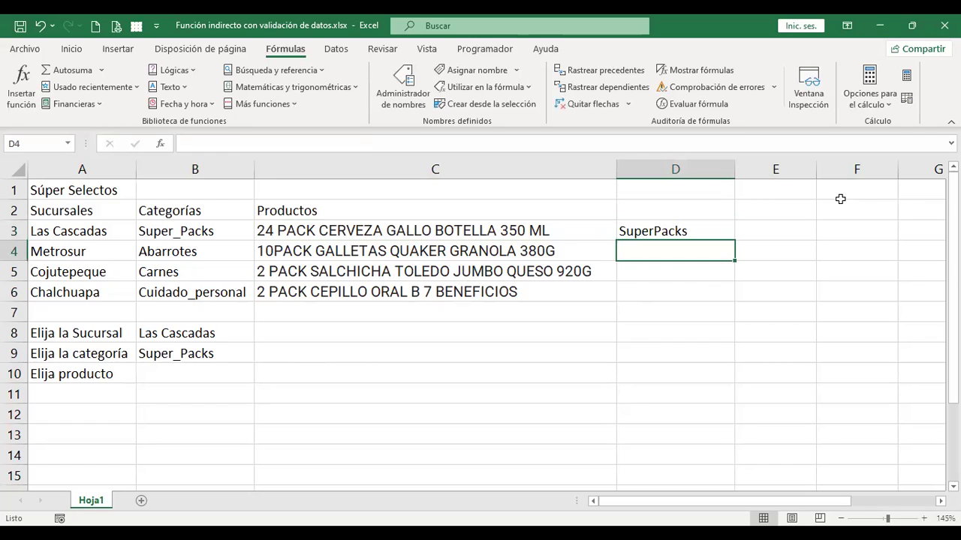
- Add the category headings Abarrotes in E3 and Carnes in F3
{"action": "key", "text": "Up"}
{"action": "key", "text": "Right"}
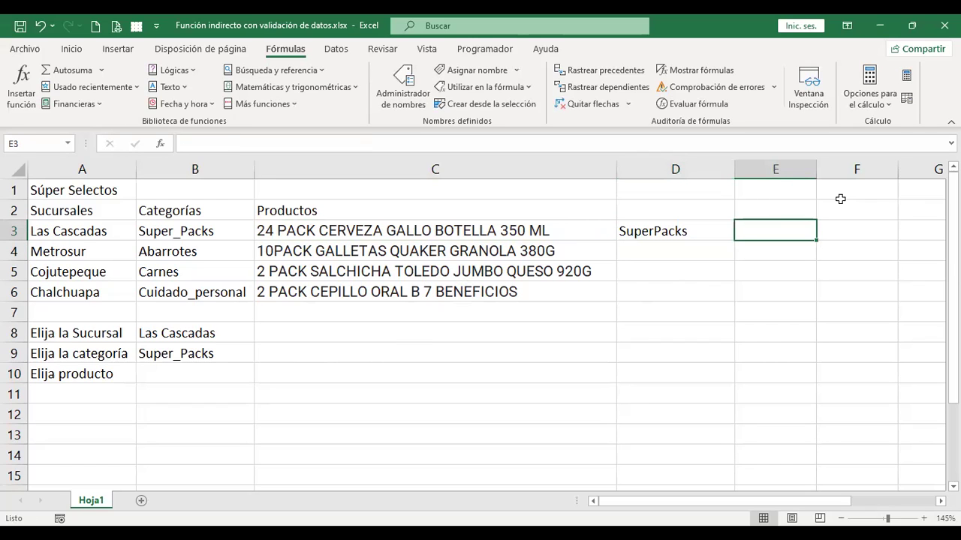
{"action": "type", "text": "Abarro"}
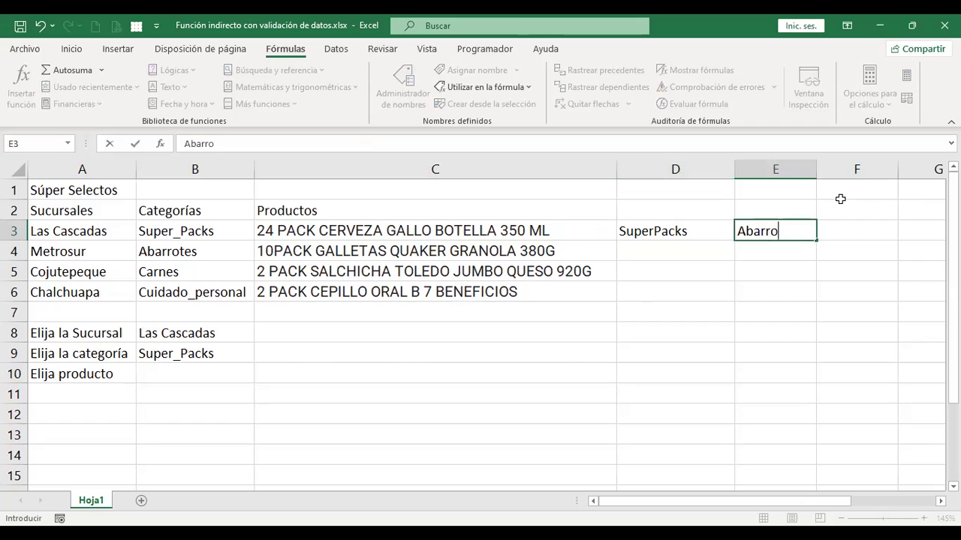
{"action": "type", "text": "tes"}
{"action": "key", "text": "Return"}
{"action": "key", "text": "Up"}
{"action": "key", "text": "Right"}
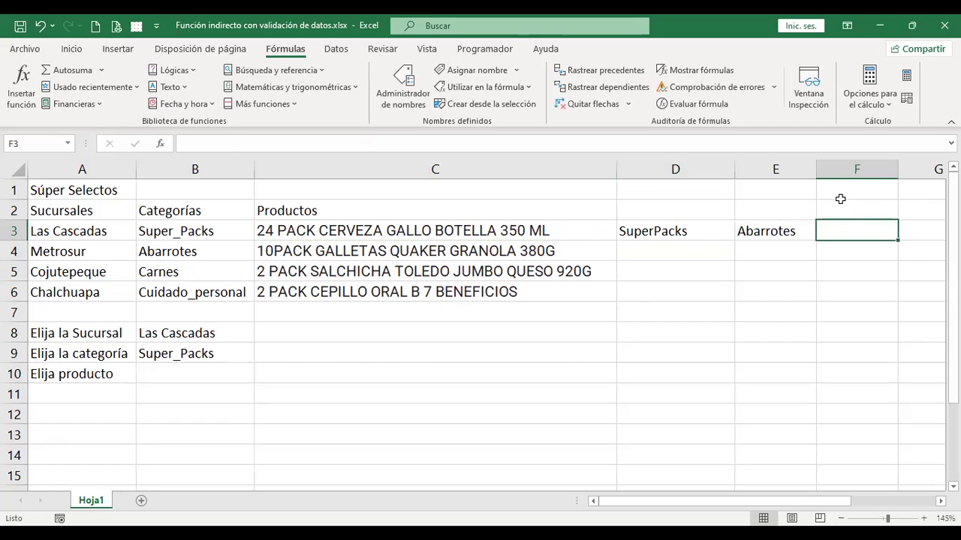
{"action": "type", "text": "Carnes"}
{"action": "key", "text": "Return"}
{"action": "key", "text": "Left"}
{"action": "key", "text": "Left"}
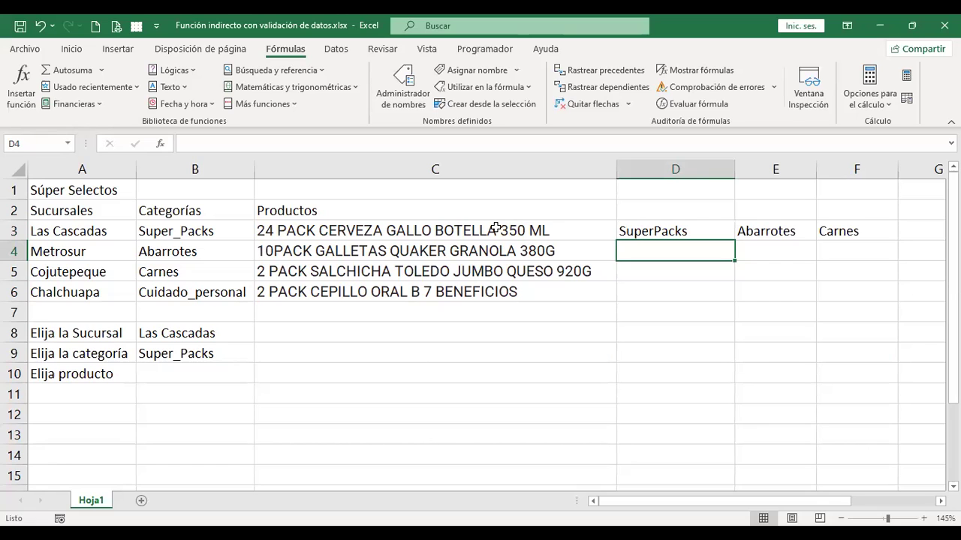
{"action": "left_click", "coordinate": [424, 233]}
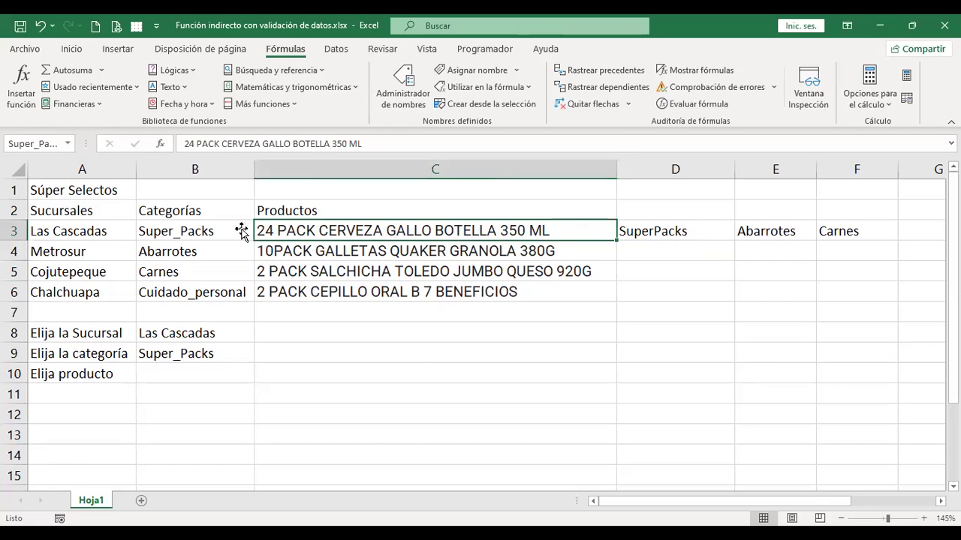
{"action": "left_click", "coordinate": [187, 230]}
{"action": "left_click", "coordinate": [389, 250]}
{"action": "left_click", "coordinate": [179, 252]}
{"action": "left_click", "coordinate": [298, 268]}
{"action": "left_click", "coordinate": [215, 268]}
- Copy the products in C3:C5 and paste them transposed into row 4 starting at D4, beneath the category headings
{"action": "left_click_drag", "start_coordinate": [355, 229], "coordinate": [368, 264]}
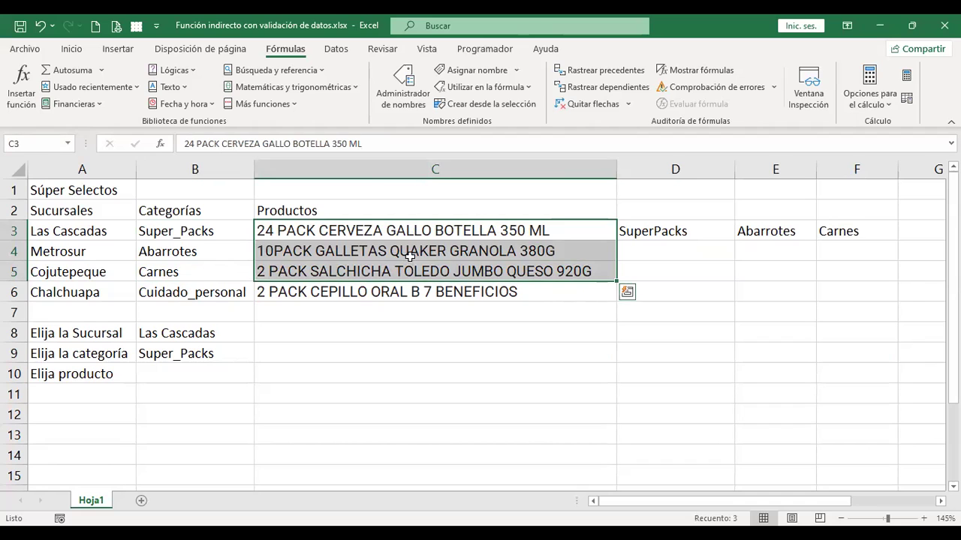
{"action": "key", "text": "ctrl+c"}
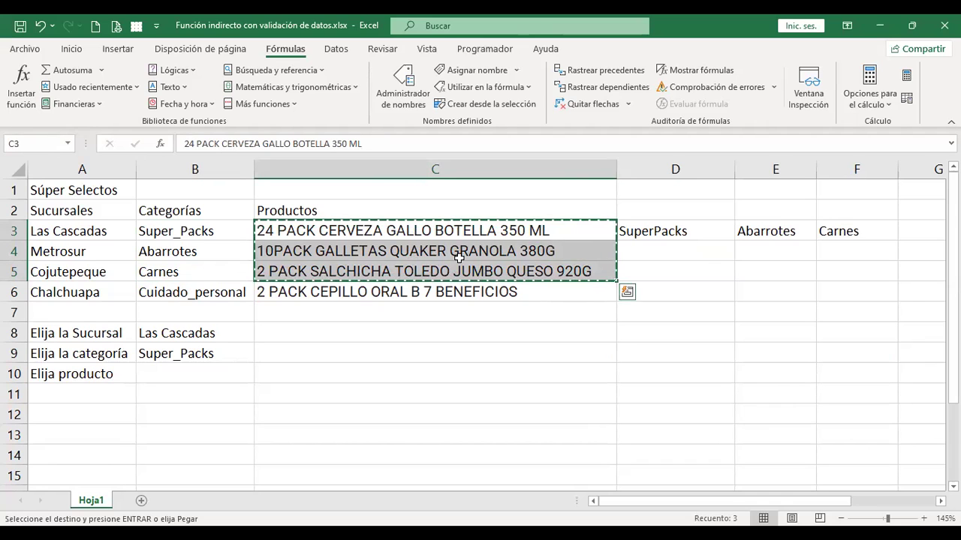
{"action": "left_click", "coordinate": [726, 256]}
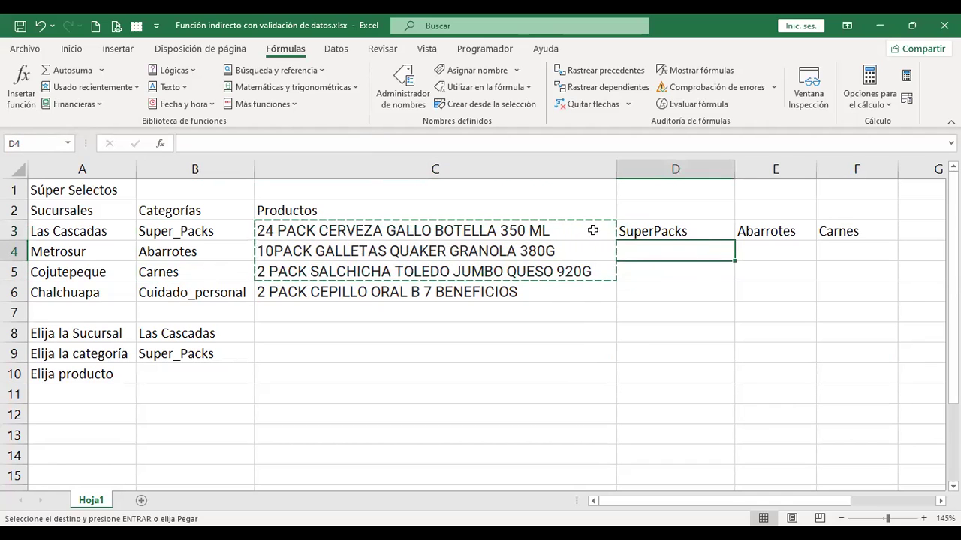
{"action": "right_click", "coordinate": [716, 260]}
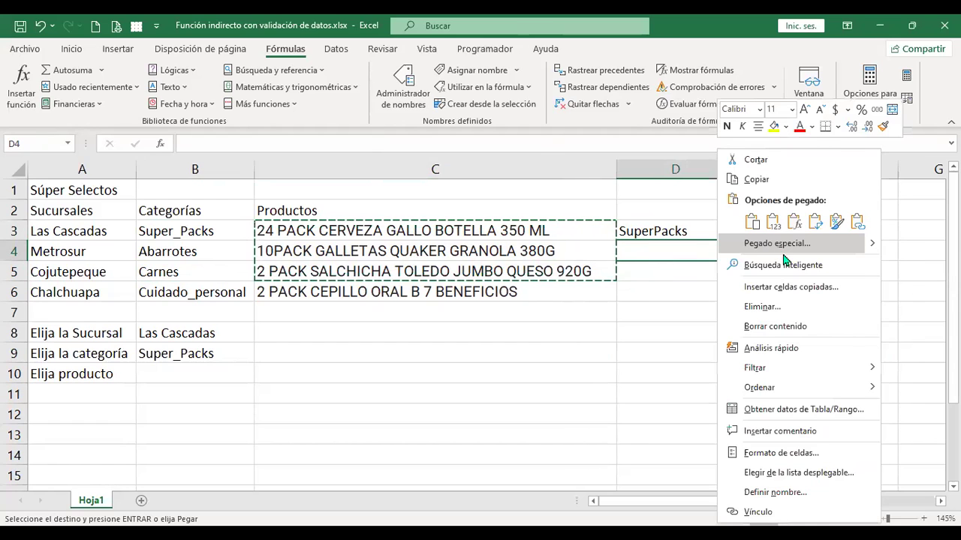
{"action": "left_click", "coordinate": [779, 247]}
{"action": "left_click", "coordinate": [758, 313]}
{"action": "left_click", "coordinate": [864, 338]}
{"action": "left_click", "coordinate": [781, 309]}
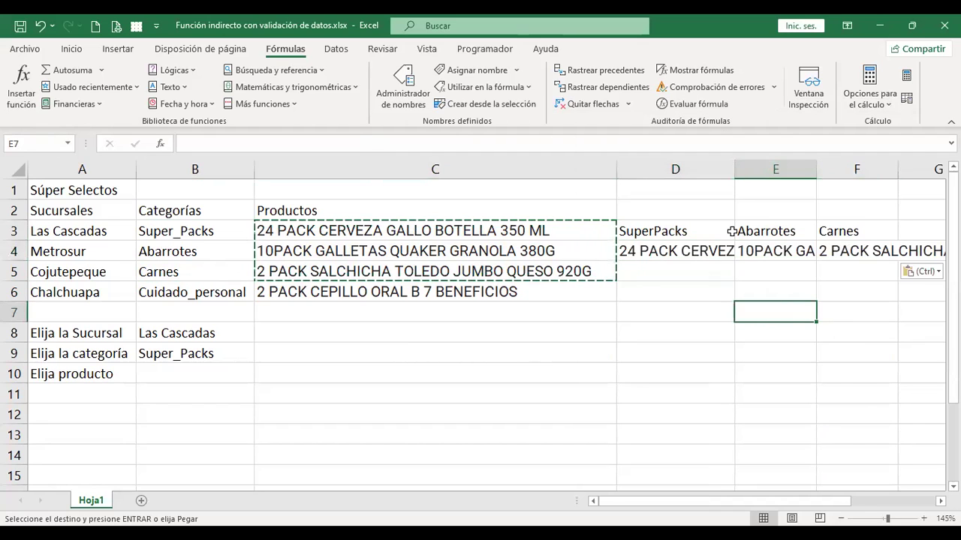
- Autofit the widths of columns D, E and F to their product names
{"action": "double_click", "coordinate": [735, 171]}
{"action": "left_click_drag", "start_coordinate": [694, 503], "coordinate": [802, 508]}
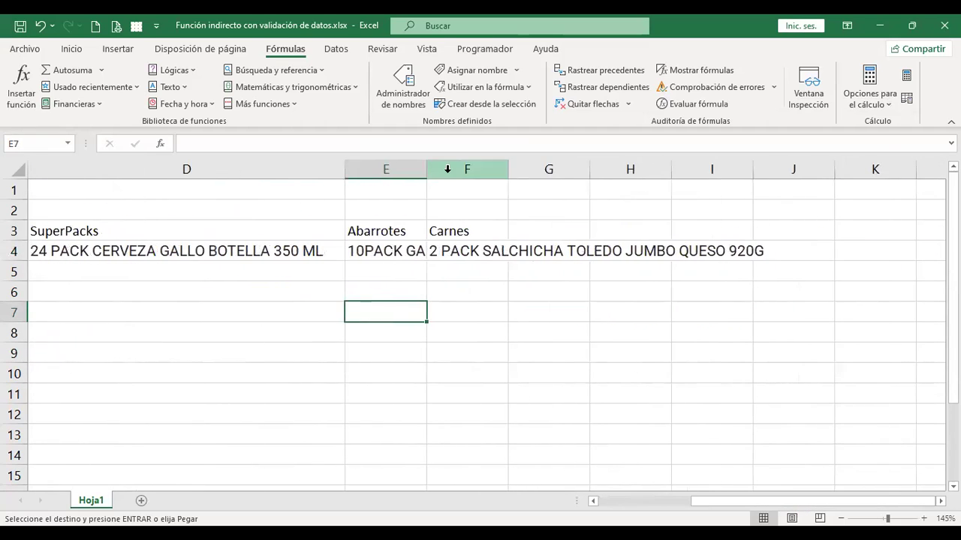
{"action": "double_click", "coordinate": [422, 171]}
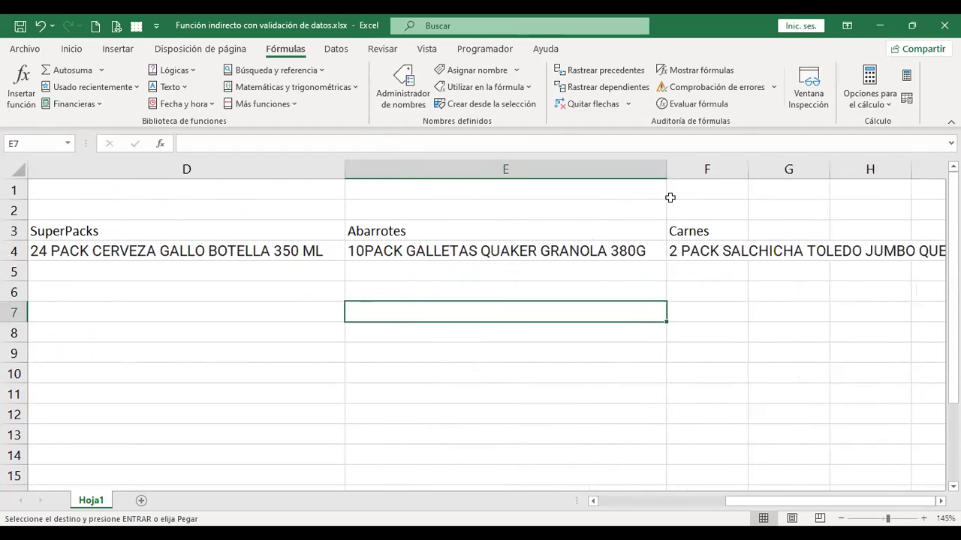
{"action": "double_click", "coordinate": [746, 173]}
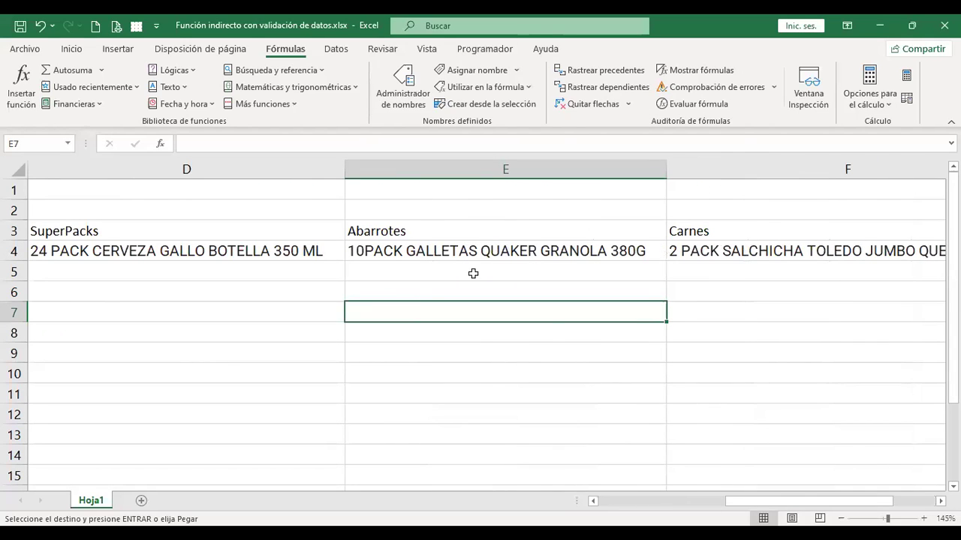
- Add Vino as a second SuperPacks product in D5, ending the pending copy selection first
{"action": "left_click", "coordinate": [266, 270]}
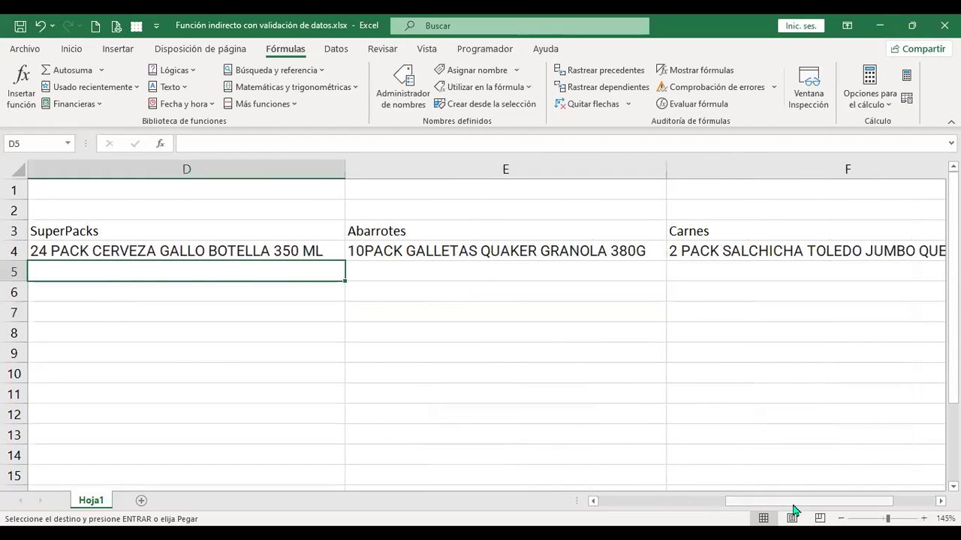
{"action": "left_click_drag", "start_coordinate": [794, 506], "coordinate": [715, 507]}
{"action": "key", "text": "Escape"}
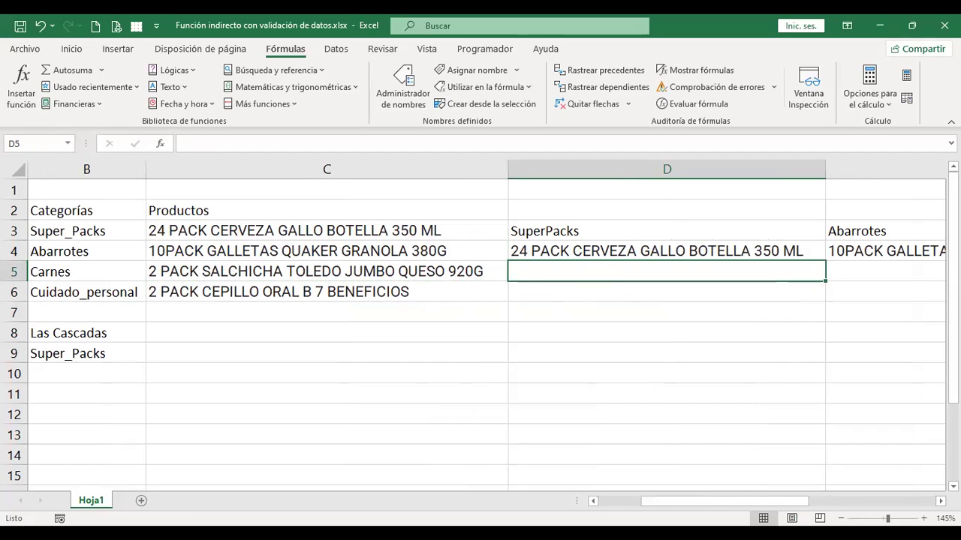
{"action": "type", "text": "Vino"}
{"action": "key", "text": "Return"}
- Add Avena as a second Abarrotes product in E5
{"action": "left_click", "coordinate": [667, 271]}
{"action": "key", "text": "Right"}
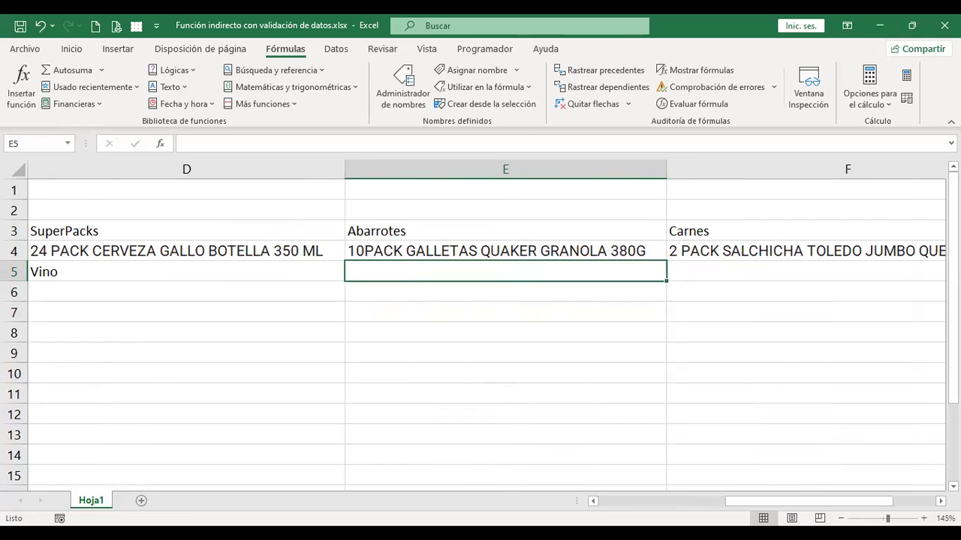
{"action": "type", "text": "Avena"}
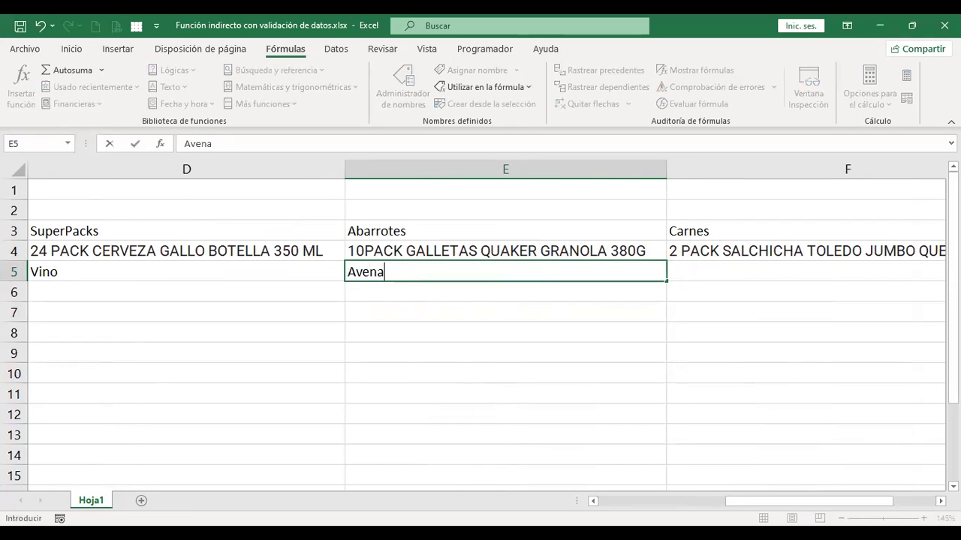
{"action": "key", "text": "Return"}
- Add Carne para guisar as a second Carnes product in F5
{"action": "left_click", "coordinate": [751, 272]}
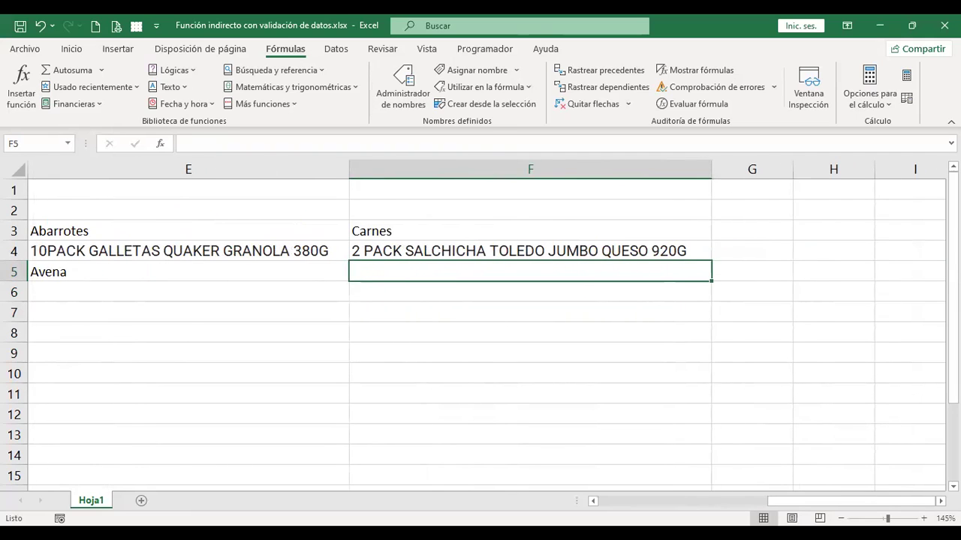
{"action": "type", "text": "Po"}
{"action": "key", "text": "BackSpace"}
{"action": "key", "text": "BackSpace"}
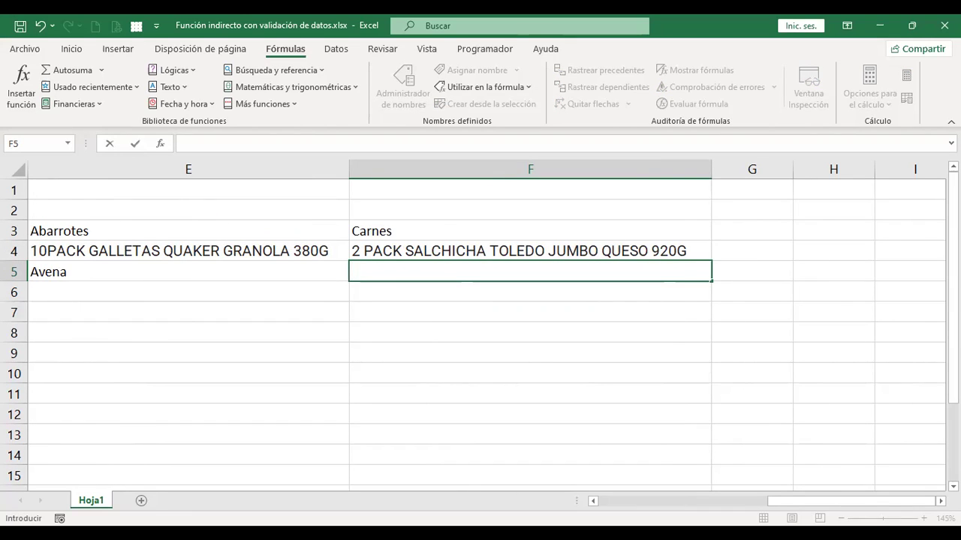
{"action": "type", "text": "C"}
{"action": "type", "text": "arne"}
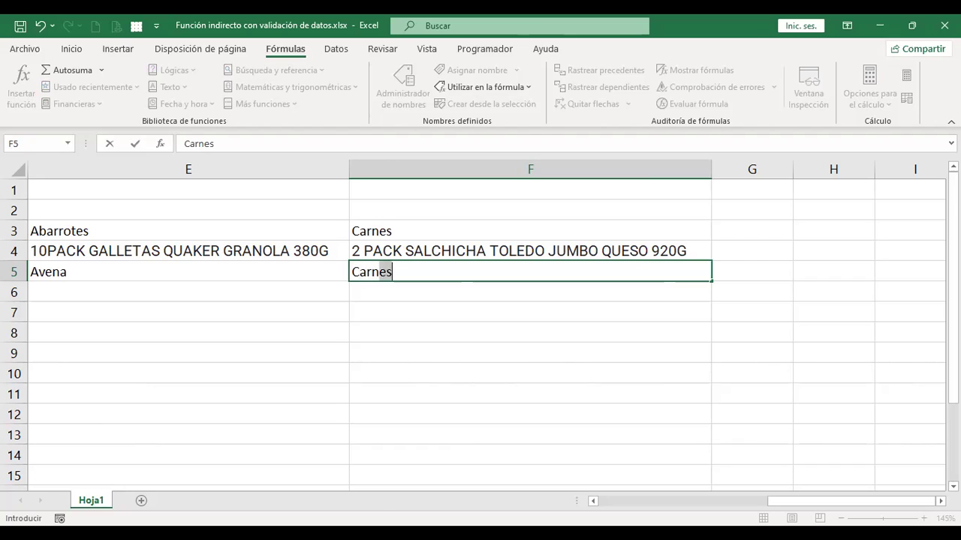
{"action": "type", "text": " para guisar"}
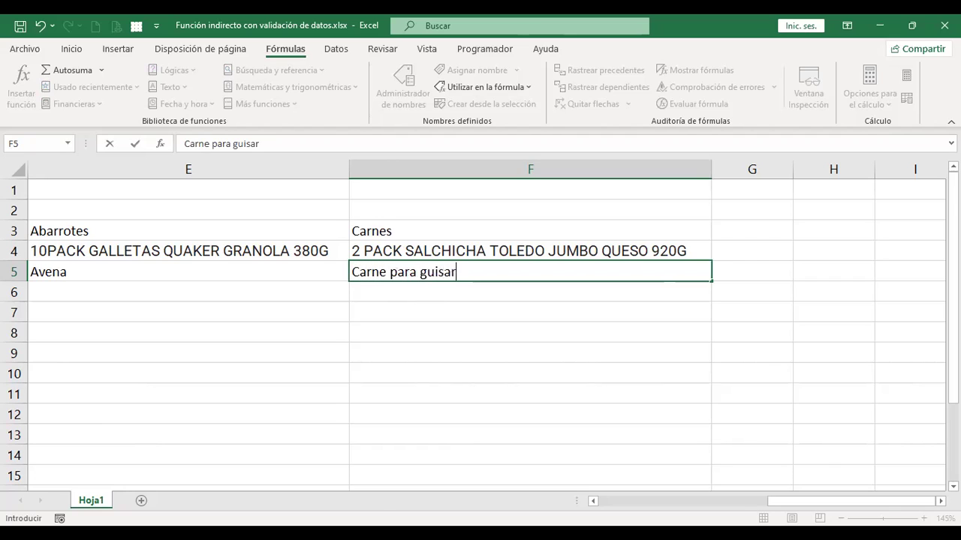
{"action": "key", "text": "Return"}
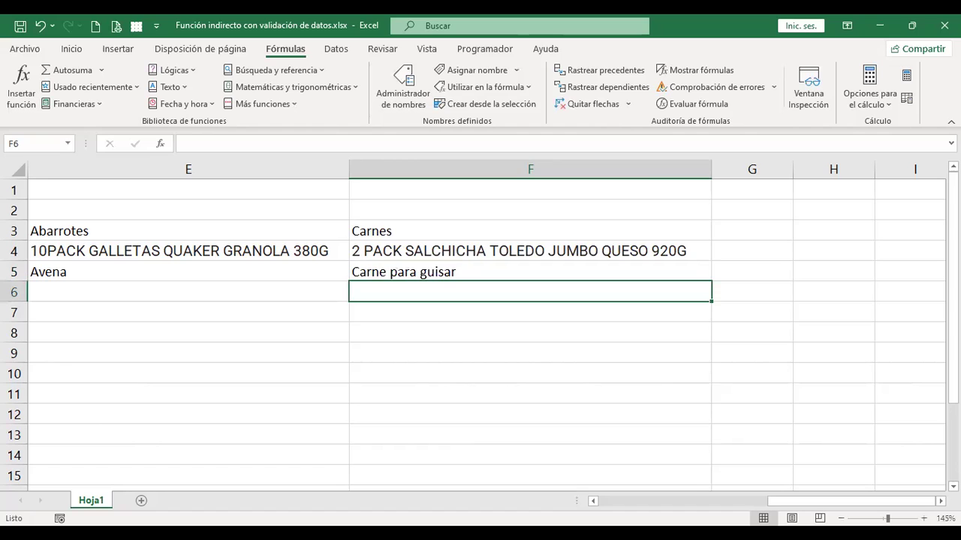
- Add Carne de cerdo as a third Carnes product in F6
{"action": "type", "text": "Carne d"}
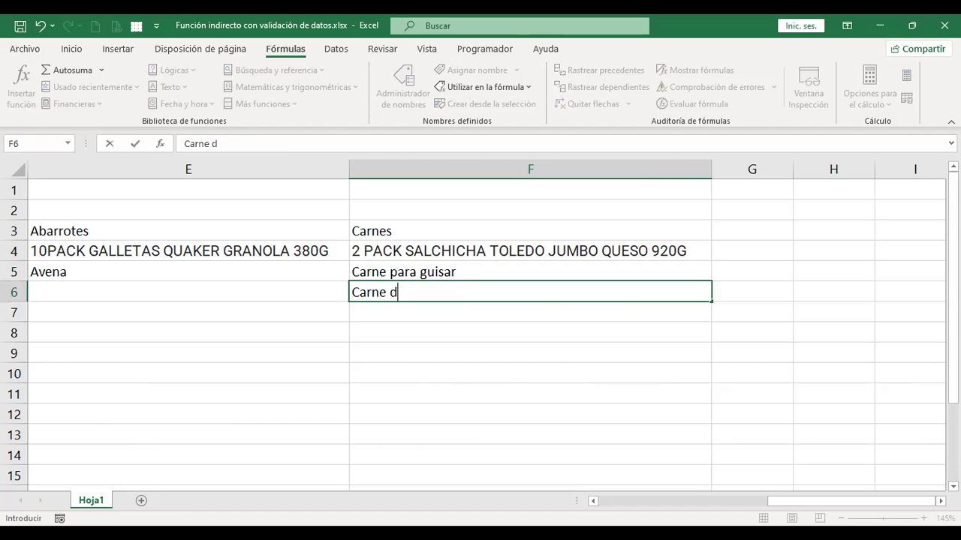
{"action": "type", "text": "e cerdo"}
{"action": "key", "text": "Return"}
{"action": "key", "text": "Up"}
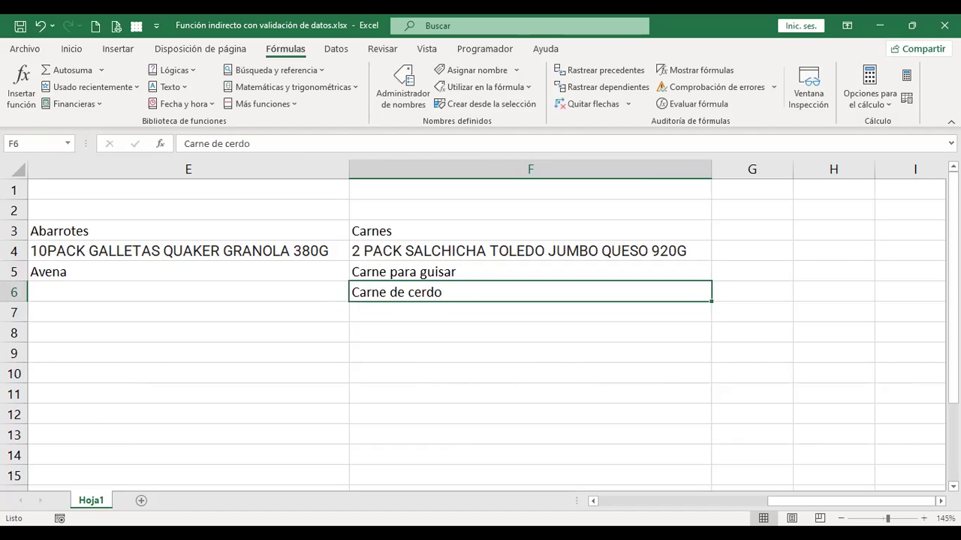
- Add Harina as a third Abarrotes product in E6
{"action": "key", "text": "ctrl+Left"}
{"action": "key", "text": "ctrl+Left"}
{"action": "key", "text": "Up"}
{"action": "key", "text": "Right"}
{"action": "key", "text": "Right"}
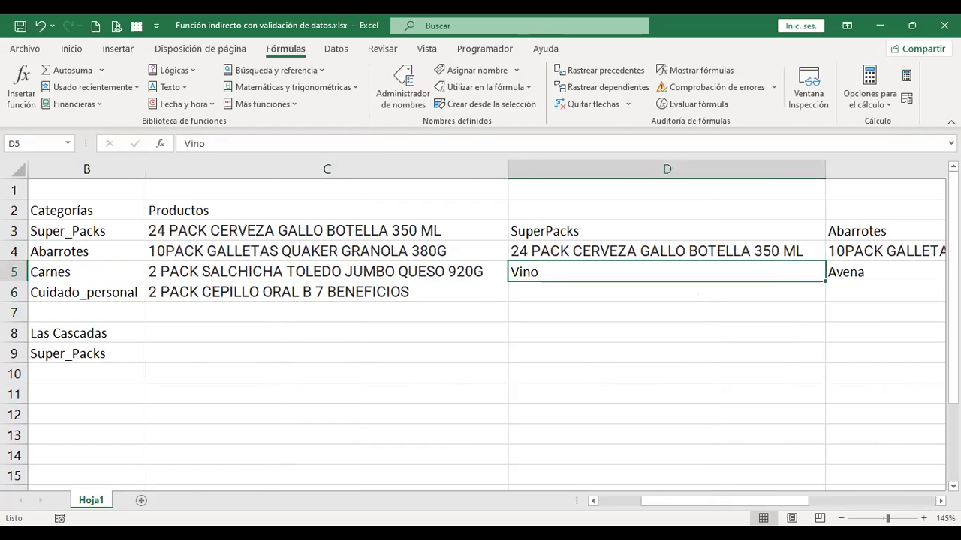
{"action": "key", "text": "Down"}
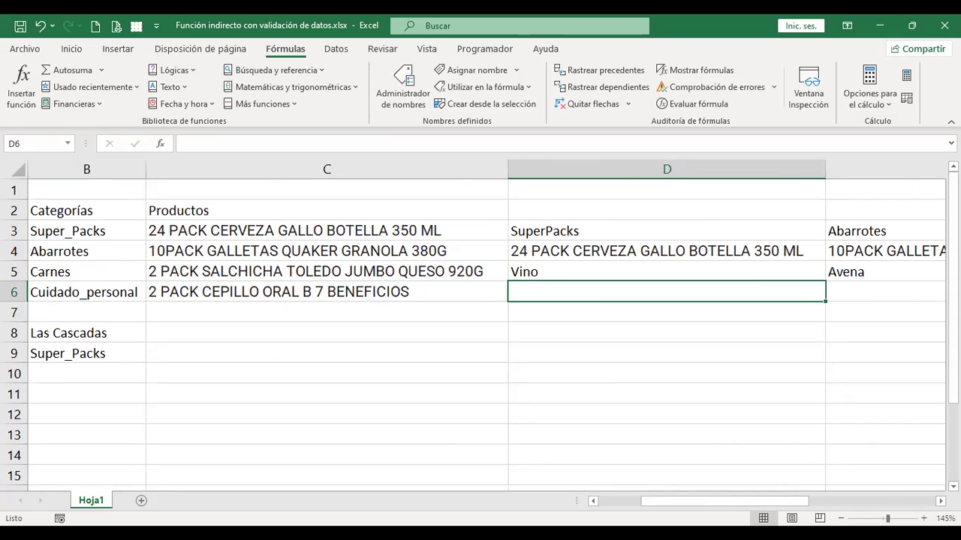
{"action": "left_click", "coordinate": [885, 292]}
{"action": "type", "text": "Harina"}
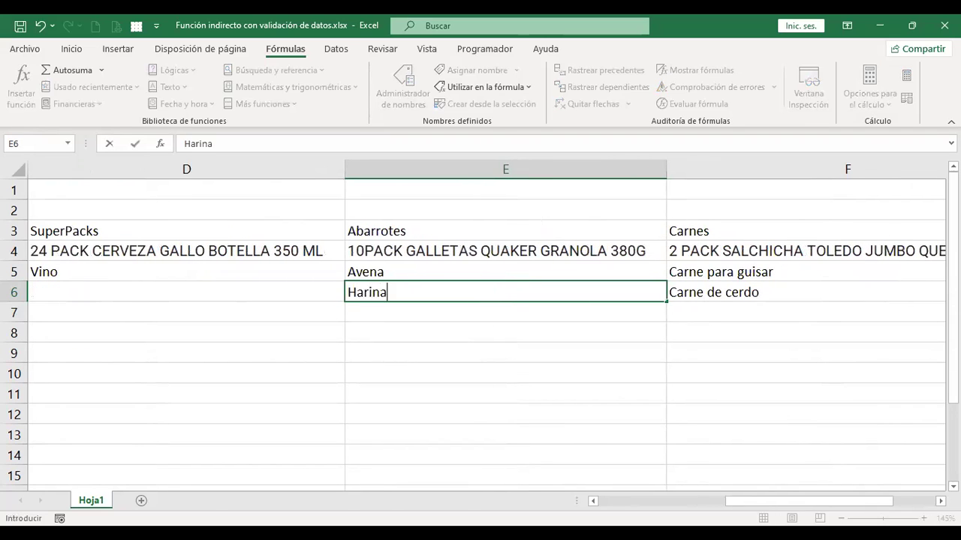
{"action": "key", "text": "Return"}
- Add Cerveza Pilsener as a third SuperPacks product in D6
{"action": "left_click", "coordinate": [186, 292]}
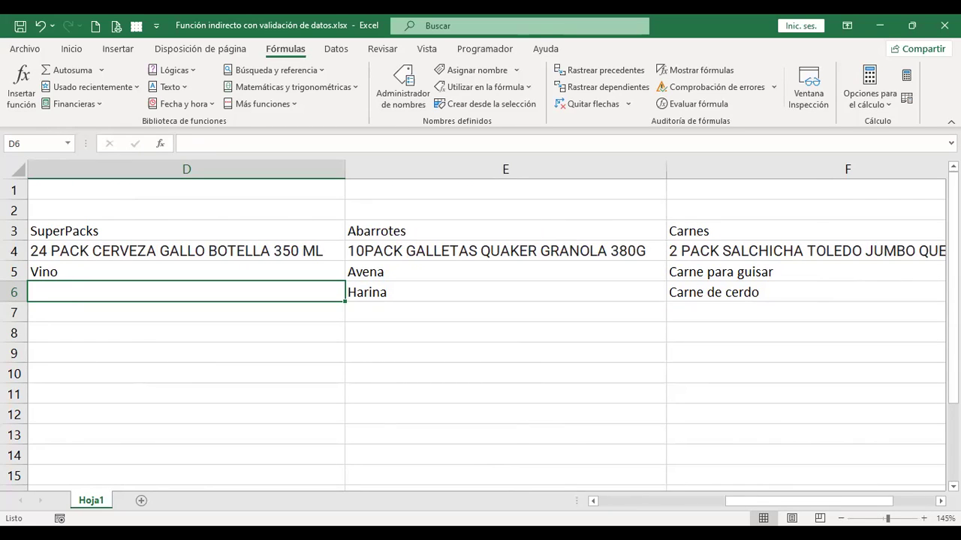
{"action": "type", "text": "Cerveza"}
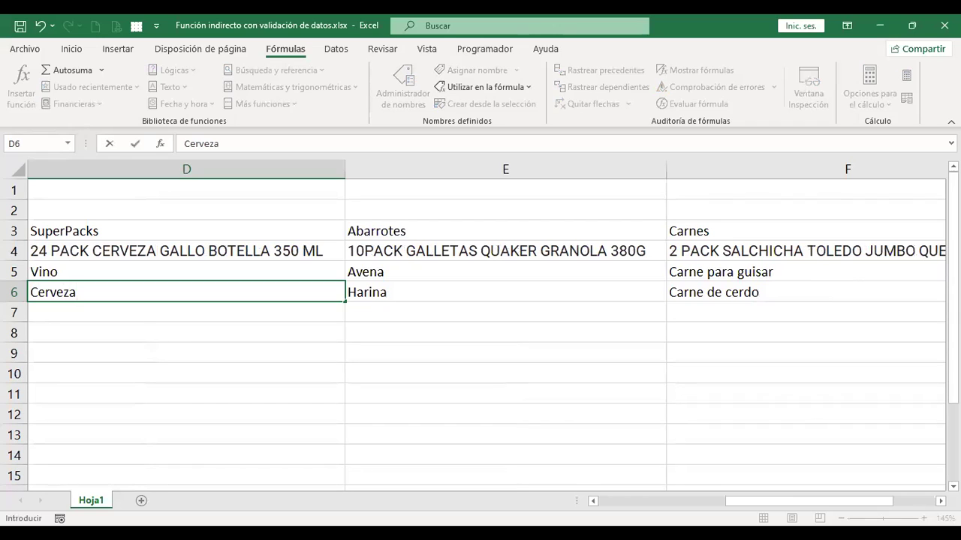
{"action": "type", "text": " Pilsener"}
{"action": "key", "text": "Return"}
- Compare the SuperPacks header in D3 with the matching category entry in B3
{"action": "key", "text": "Left"}
{"action": "key", "text": "Up"}
{"action": "key", "text": "Up"}
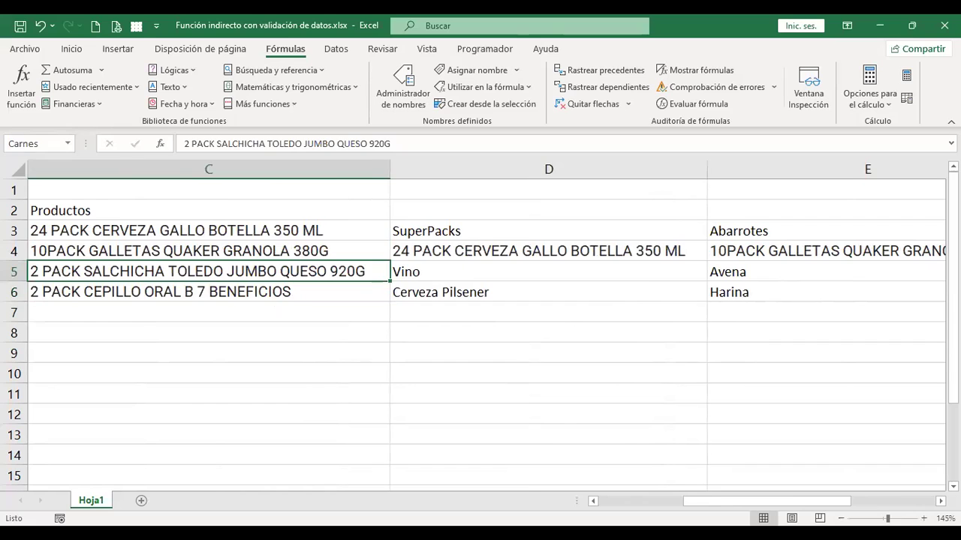
{"action": "left_click", "coordinate": [427, 231]}
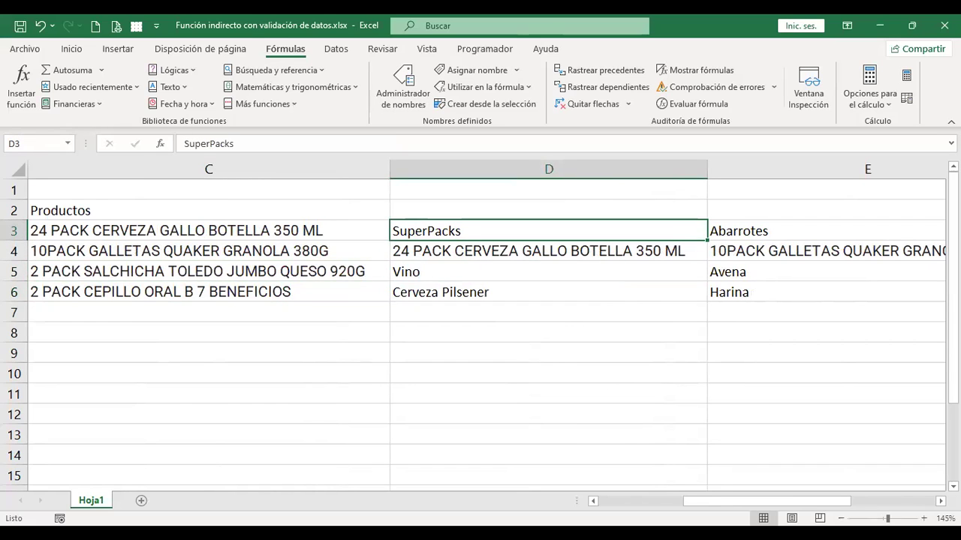
{"action": "key", "text": "Left"}
{"action": "key", "text": "Left"}
{"action": "key", "text": "Left"}
{"action": "key", "text": "Right"}
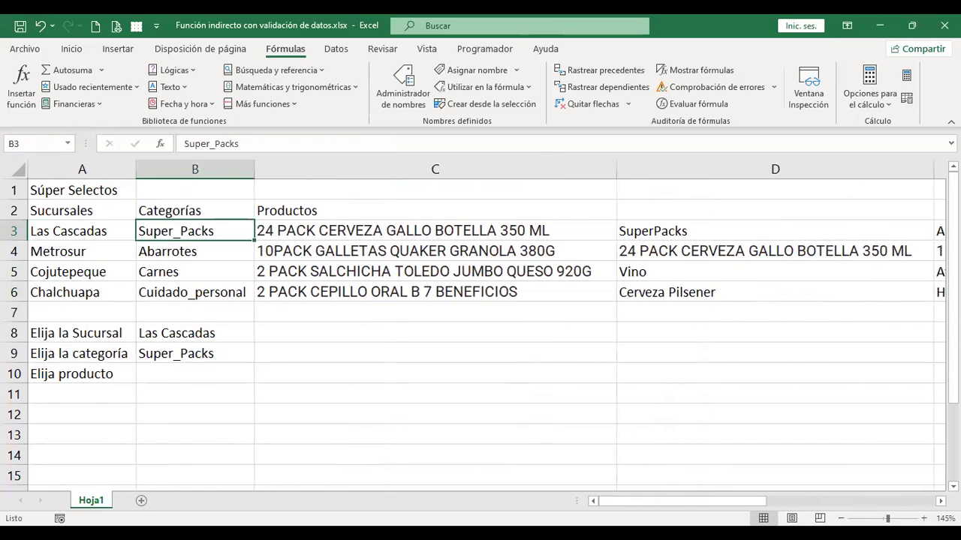
{"action": "key", "text": "Right"}
{"action": "left_click", "coordinate": [194, 231]}
{"action": "key", "text": "Right"}
{"action": "key", "text": "Right"}
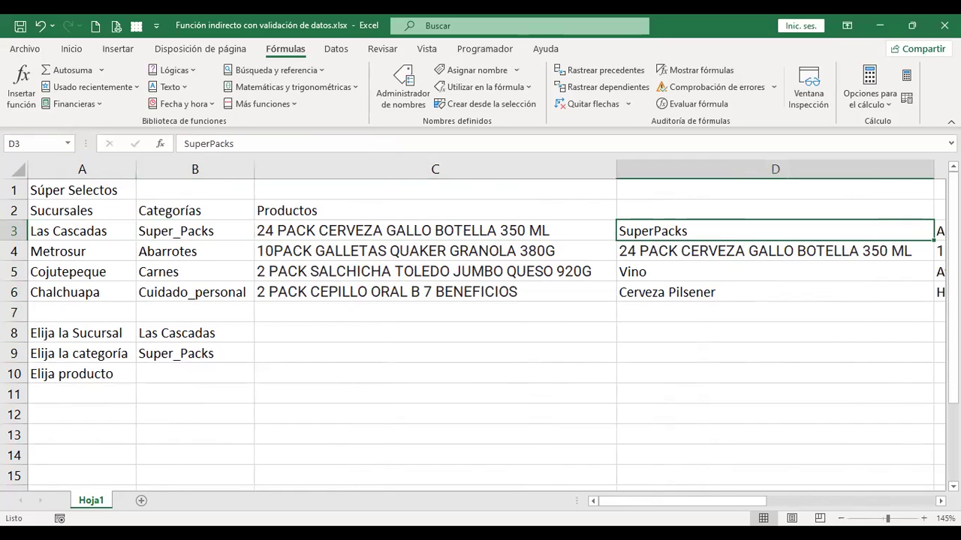
- Create defined names for D3:F6 from the top row only, without the left column, replacing the existing definitions
{"action": "key", "text": "shift+Right"}
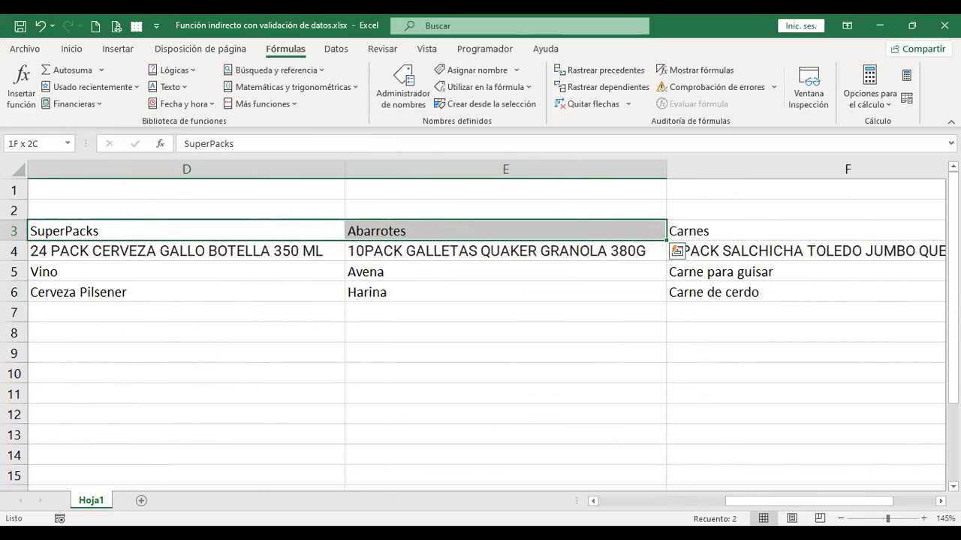
{"action": "key", "text": "shift+Right"}
{"action": "key", "text": "shift+Down"}
{"action": "key", "text": "shift+Down"}
{"action": "key", "text": "shift+Down"}
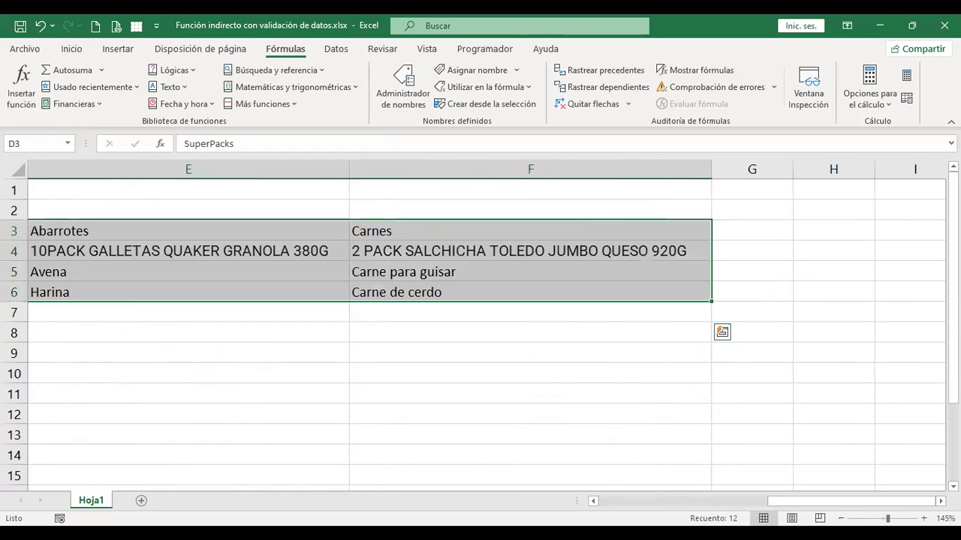
{"action": "left_click_drag", "start_coordinate": [878, 501], "coordinate": [846, 510]}
{"action": "scroll", "coordinate": [717, 501], "scroll_direction": "right", "scroll_amount": 1}
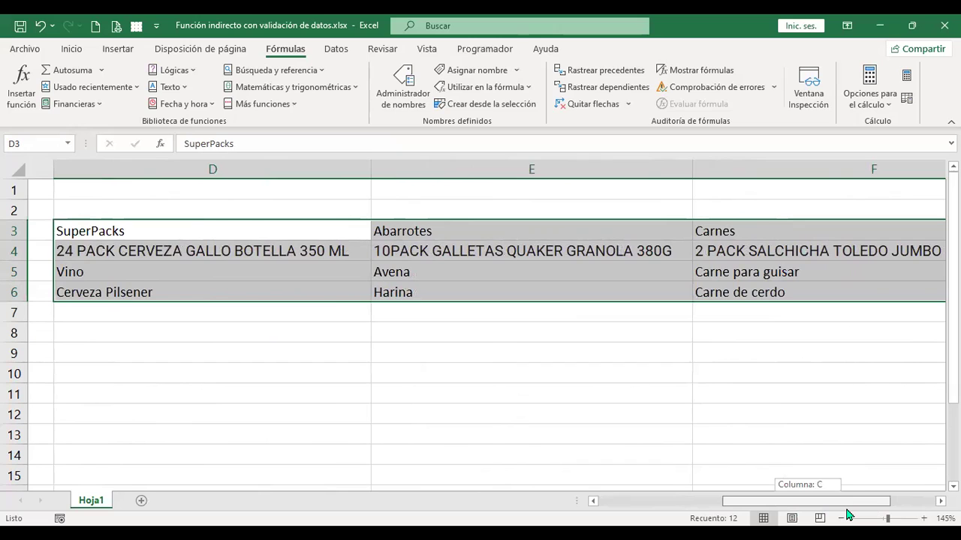
{"action": "left_click_drag", "start_coordinate": [846, 510], "coordinate": [846, 511]}
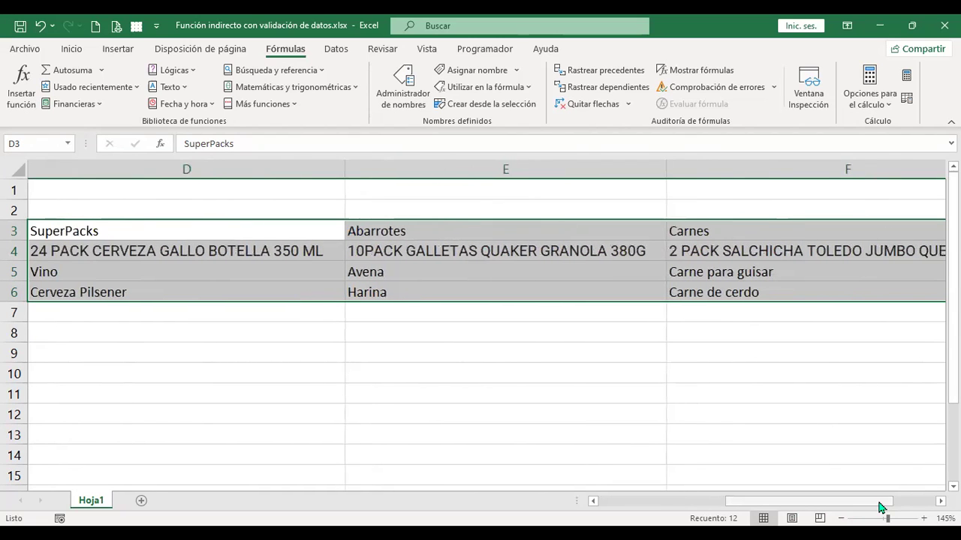
{"action": "scroll", "coordinate": [796, 349], "scroll_direction": "down", "scroll_amount": 2}
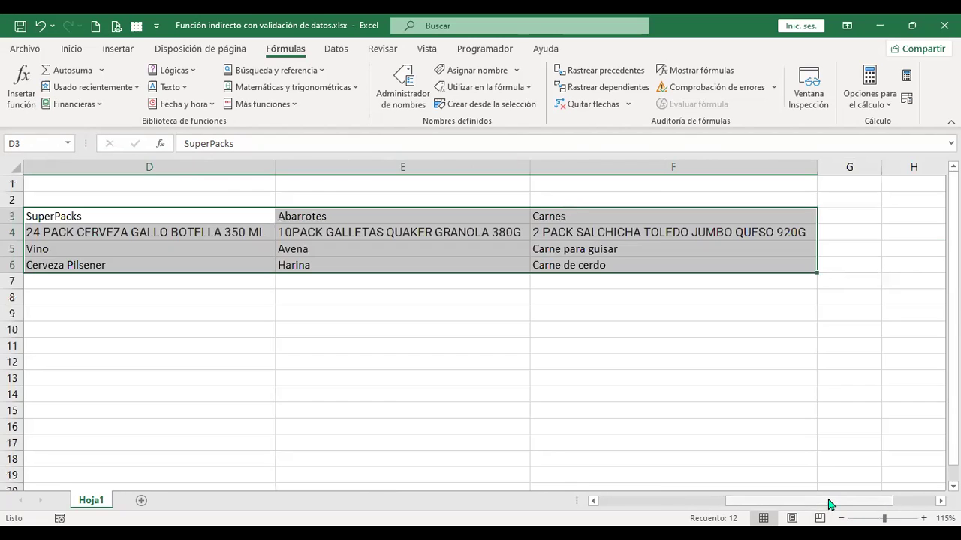
{"action": "left_click_drag", "start_coordinate": [829, 504], "coordinate": [700, 510]}
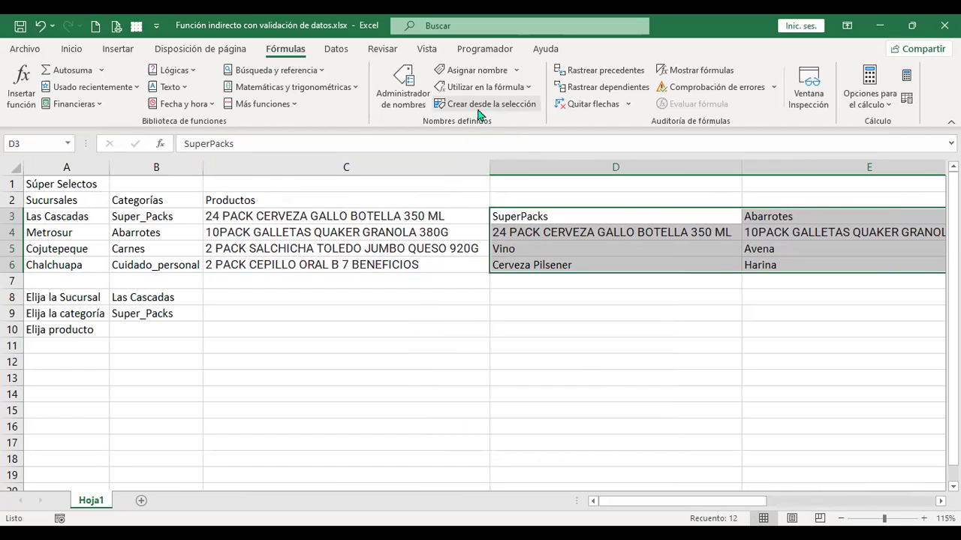
{"action": "left_click", "coordinate": [504, 109]}
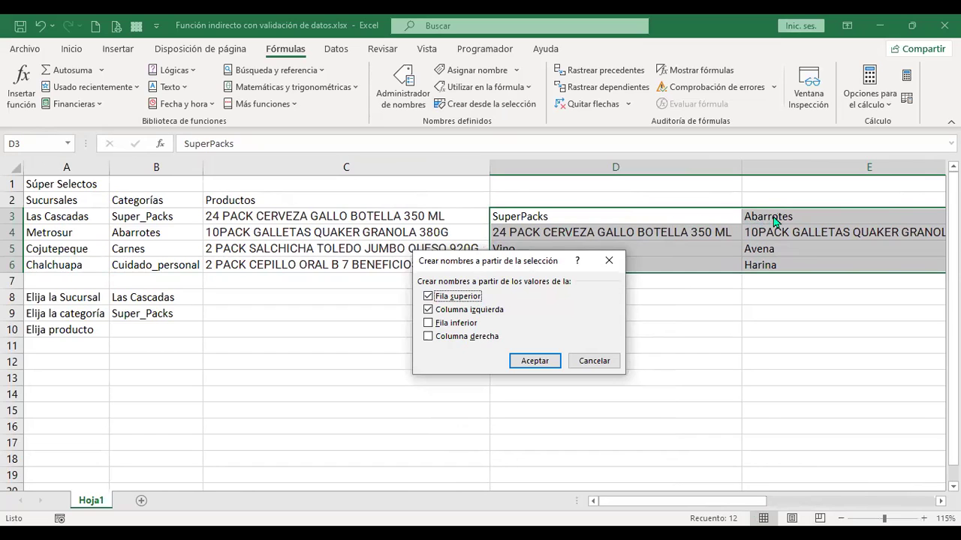
{"action": "left_click", "coordinate": [428, 310]}
{"action": "left_click", "coordinate": [552, 363]}
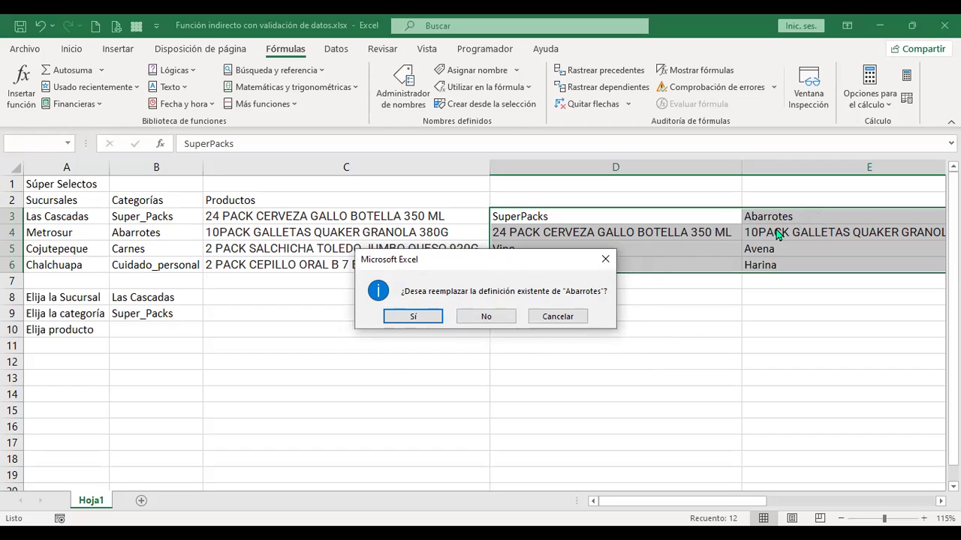
{"action": "left_click", "coordinate": [424, 324]}
{"action": "left_click", "coordinate": [423, 314]}
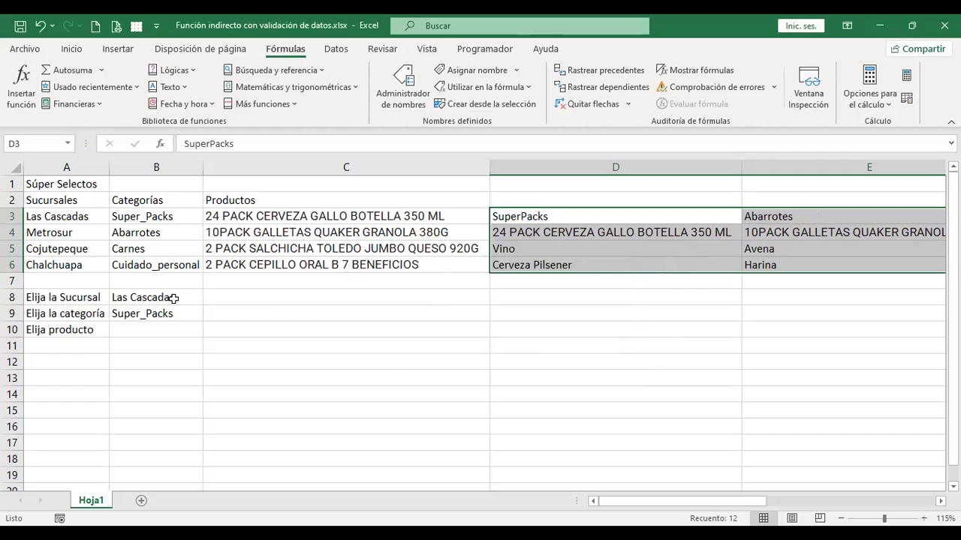
- Check the product drop-down in B10 for the category in B9 and review the SuperPacks, Abarrotes and Carnes product columns
{"action": "left_click", "coordinate": [169, 324]}
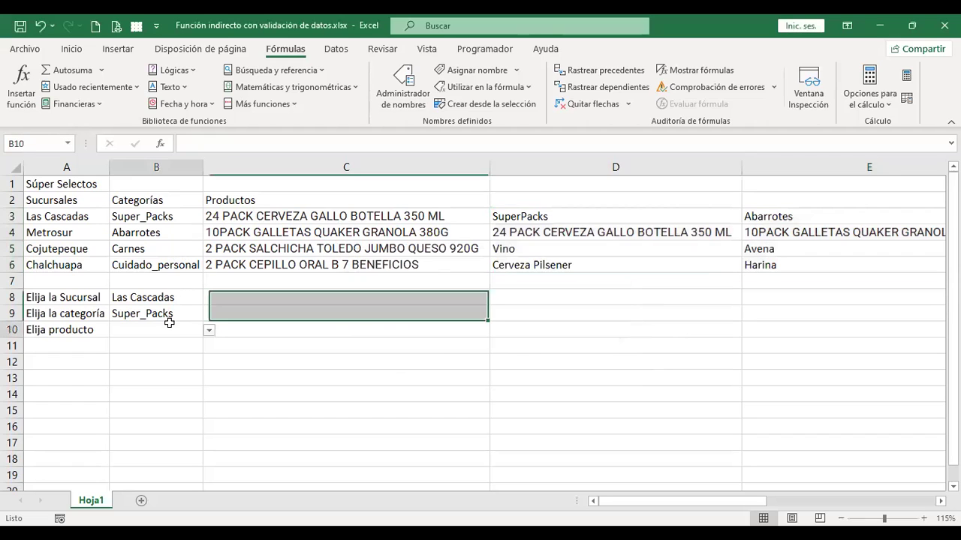
{"action": "left_click", "coordinate": [210, 331]}
{"action": "left_click", "coordinate": [210, 330]}
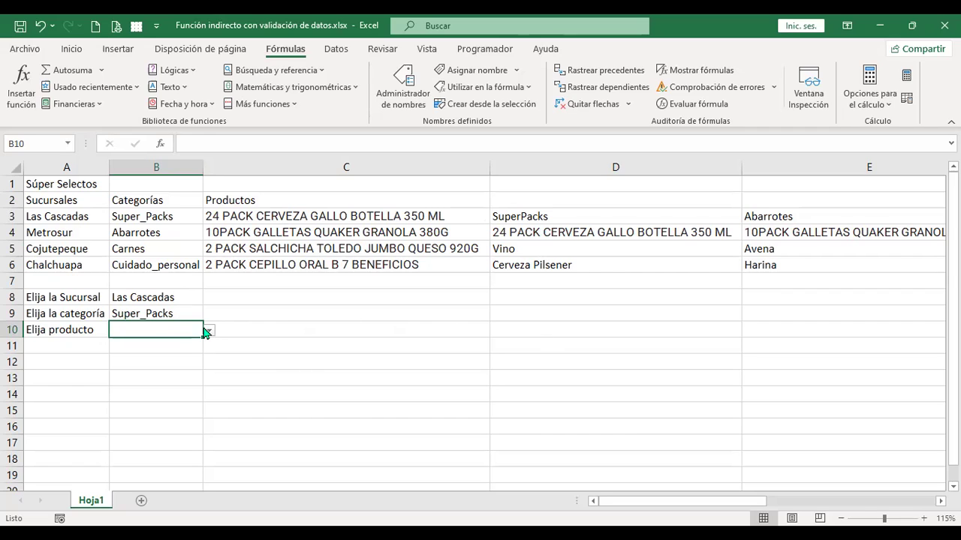
{"action": "left_click", "coordinate": [185, 311]}
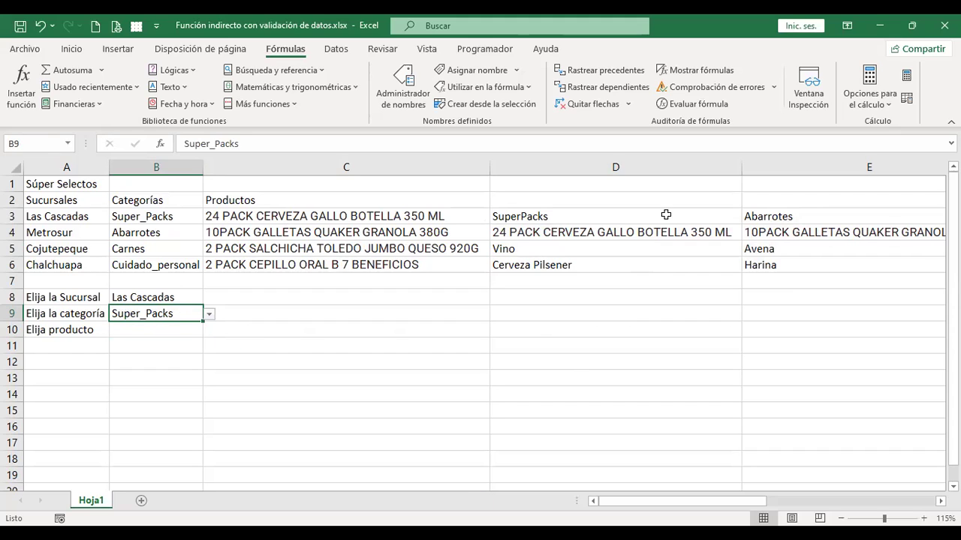
{"action": "left_click", "coordinate": [670, 218]}
{"action": "left_click_drag", "start_coordinate": [670, 217], "coordinate": [830, 270]}
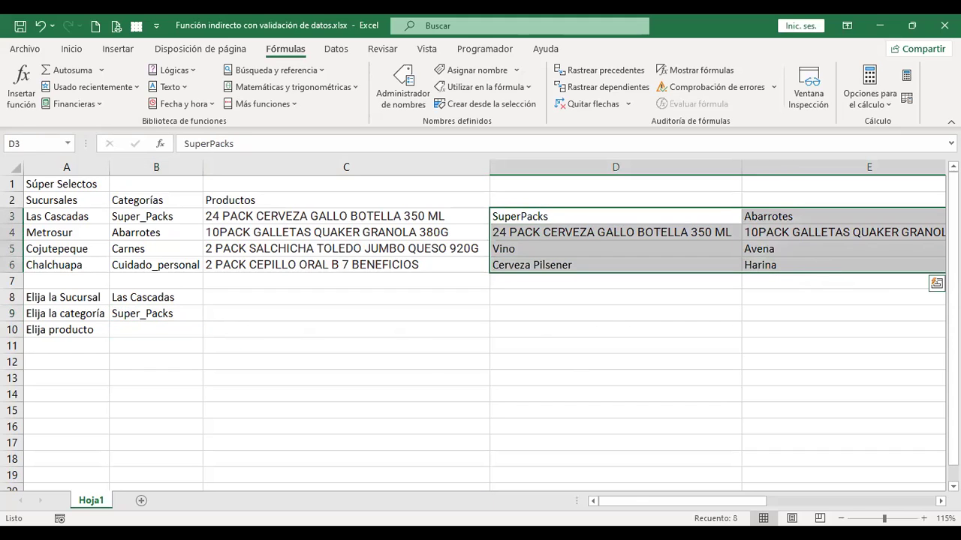
{"action": "left_click_drag", "start_coordinate": [639, 507], "coordinate": [729, 508]}
{"action": "left_click", "coordinate": [615, 398]}
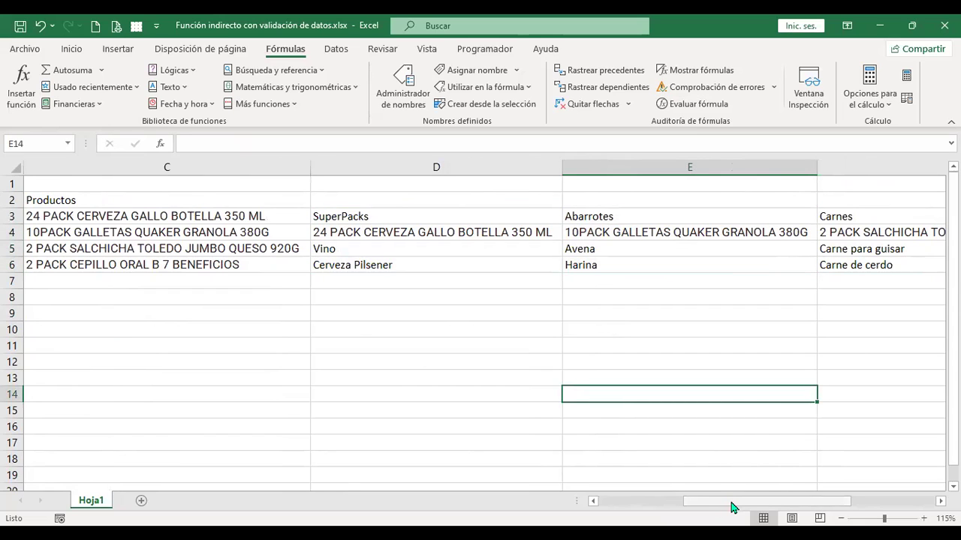
{"action": "left_click_drag", "start_coordinate": [730, 502], "coordinate": [652, 508]}
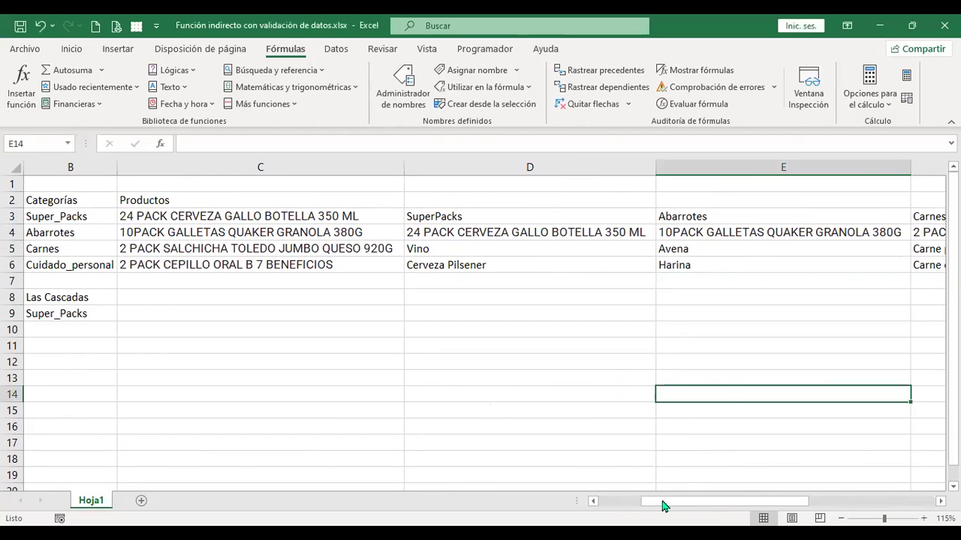
- Copy the products in C3:C6 and paste them transposed as a row starting at C13
{"action": "left_click_drag", "start_coordinate": [663, 505], "coordinate": [616, 506]}
{"action": "left_click_drag", "start_coordinate": [373, 214], "coordinate": [307, 268]}
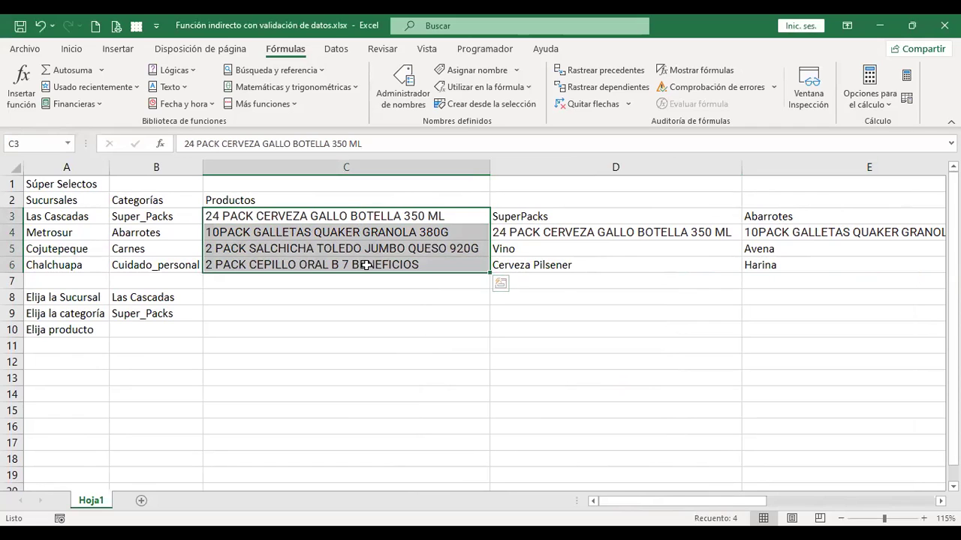
{"action": "key", "text": "ctrl+c"}
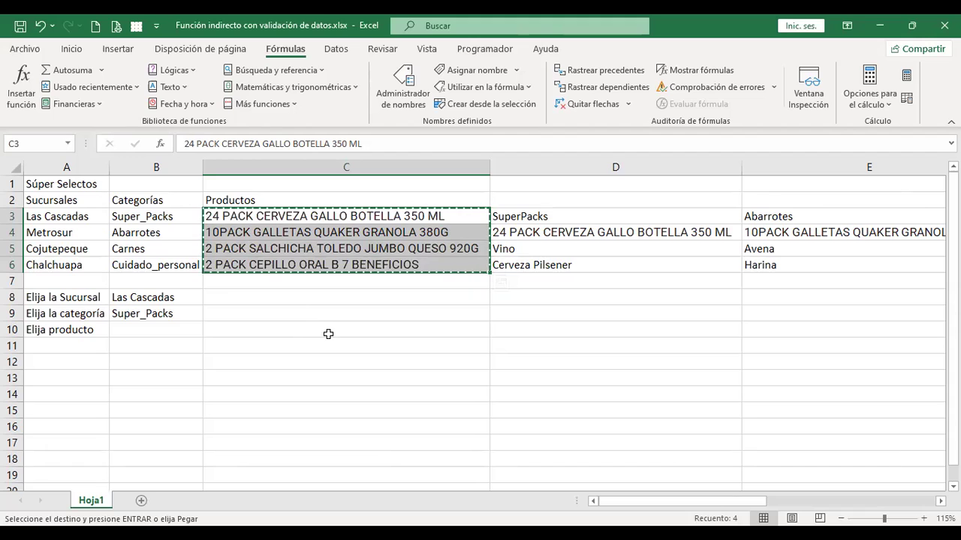
{"action": "left_click", "coordinate": [312, 376]}
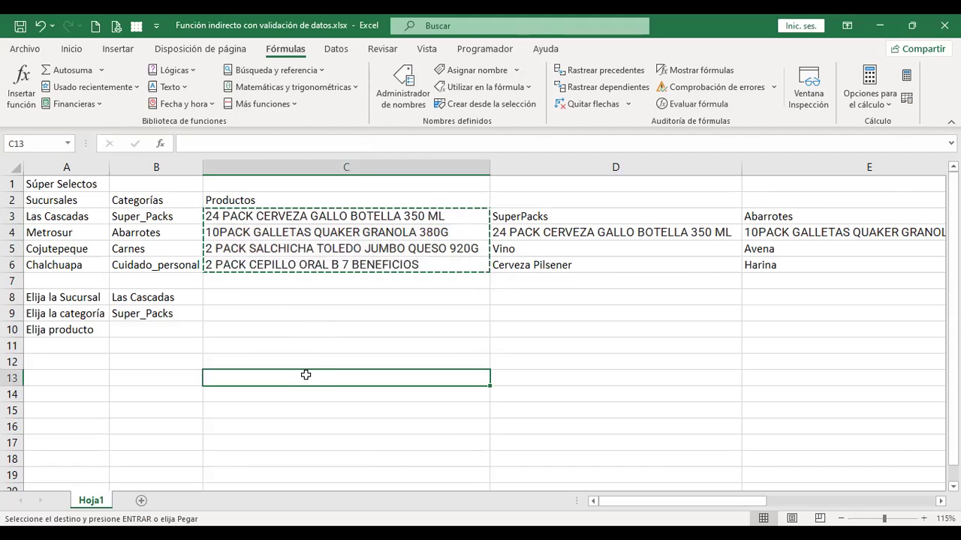
{"action": "right_click", "coordinate": [353, 383]}
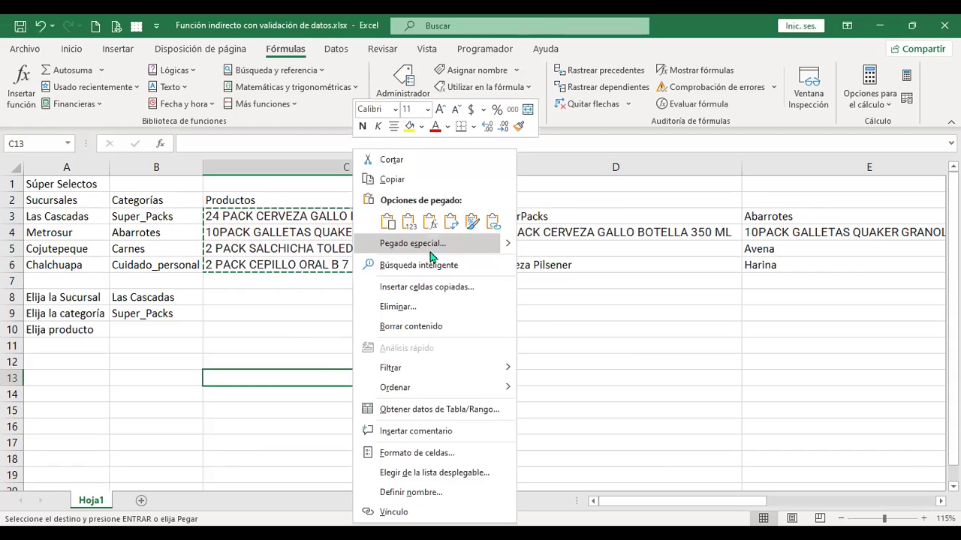
{"action": "left_click", "coordinate": [428, 246]}
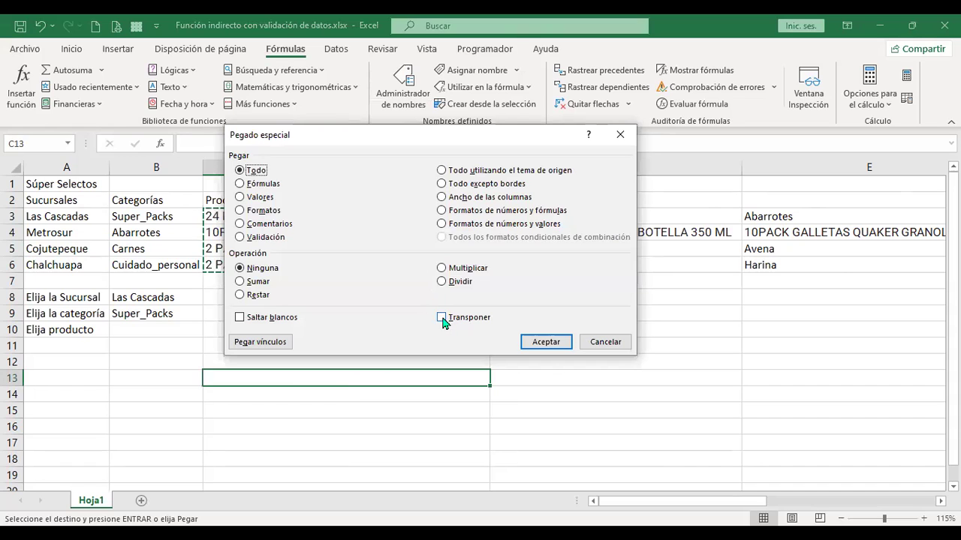
{"action": "left_click", "coordinate": [443, 318]}
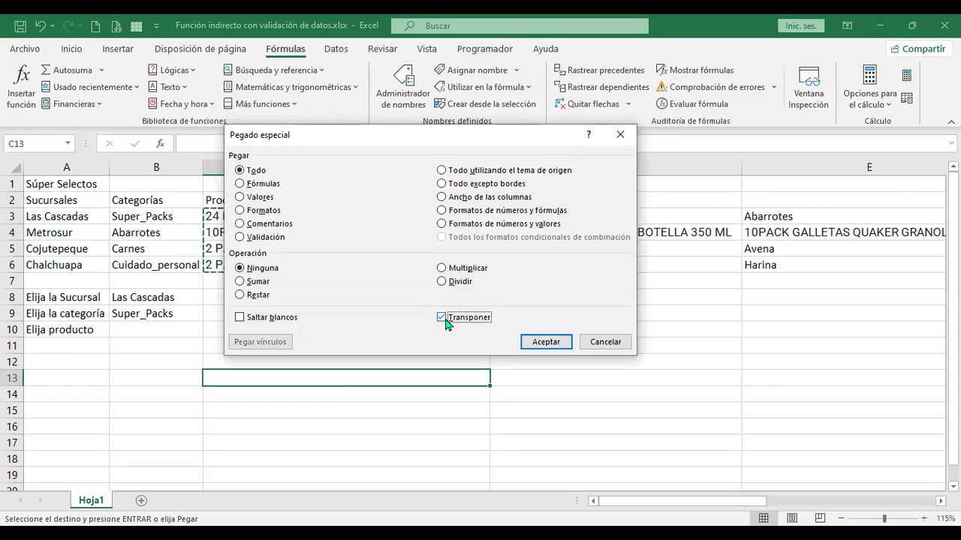
{"action": "left_click", "coordinate": [553, 342]}
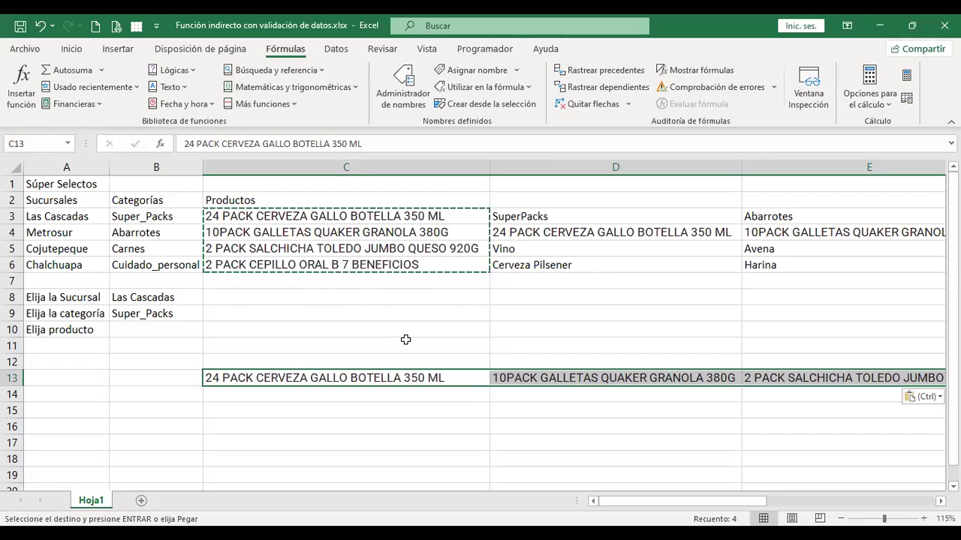
- Inspect the Transpose option in Paste Special for C14 without pasting anything
{"action": "right_click", "coordinate": [426, 395]}
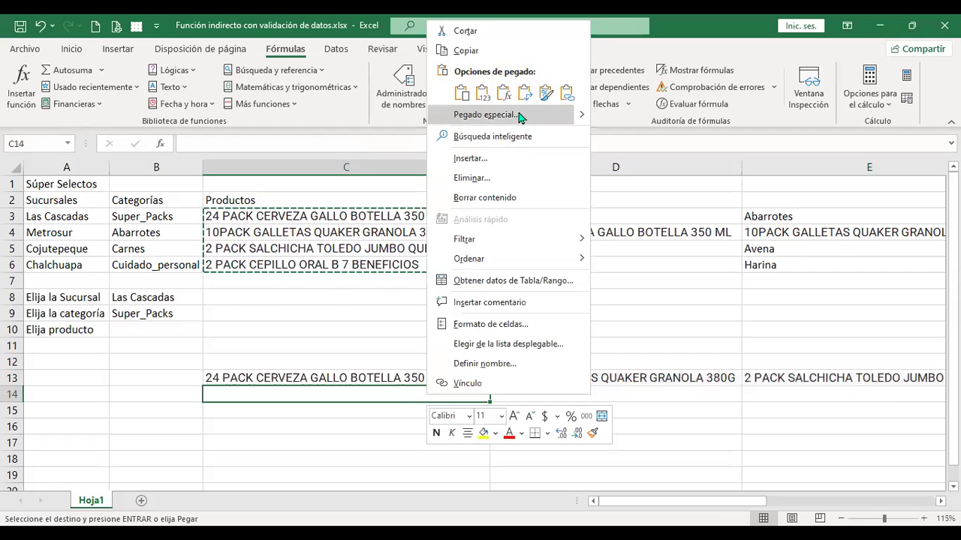
{"action": "left_click", "coordinate": [521, 117]}
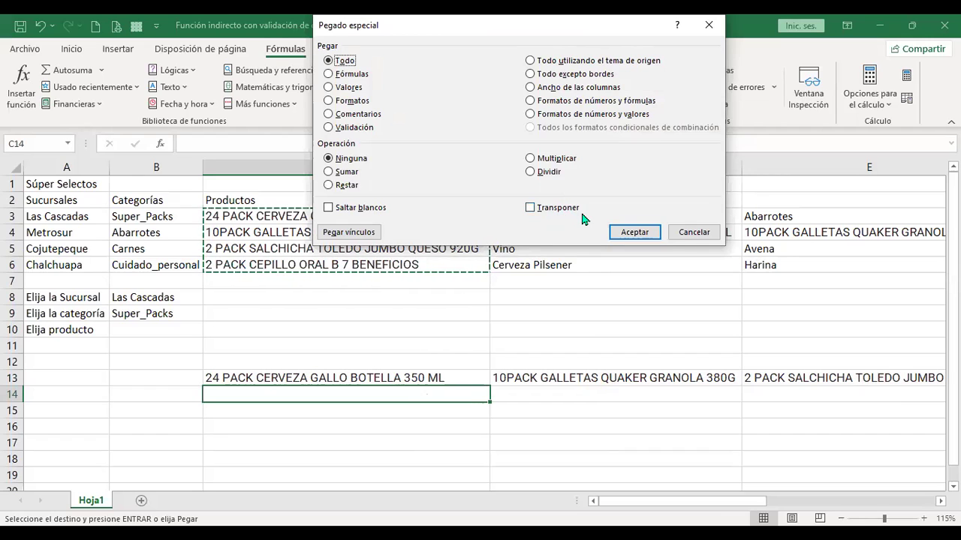
{"action": "left_click", "coordinate": [694, 234]}
- Compare the vertical product list in C3:C6 with its transposed copy across C13:F13
{"action": "left_click", "coordinate": [471, 377]}
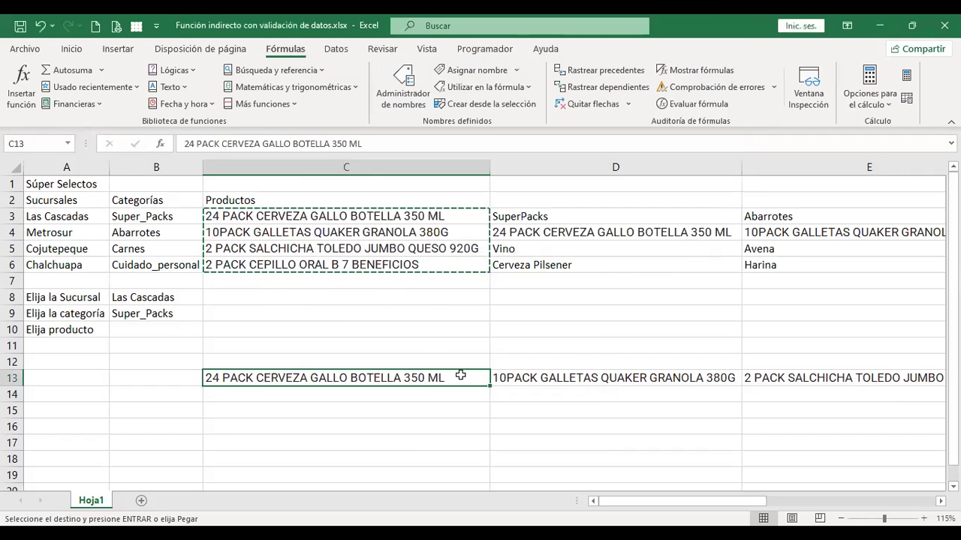
{"action": "left_click", "coordinate": [617, 373]}
{"action": "left_click_drag", "start_coordinate": [390, 222], "coordinate": [402, 266]}
{"action": "left_click", "coordinate": [430, 376]}
{"action": "left_click", "coordinate": [591, 378]}
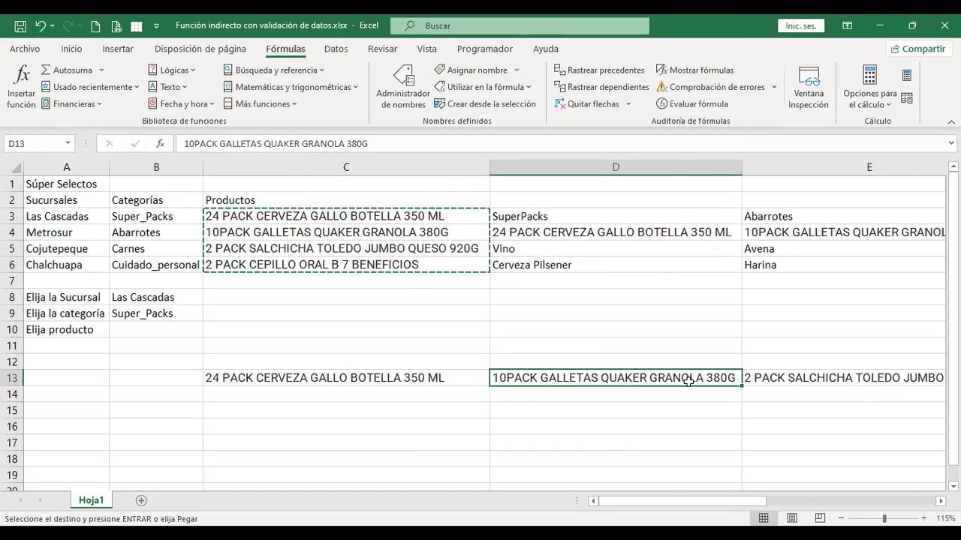
{"action": "key", "text": "Right"}
{"action": "key", "text": "Right"}
{"action": "key", "text": "Right"}
{"action": "key", "text": "Left"}
{"action": "key", "text": "Left"}
{"action": "key", "text": "Left"}
{"action": "key", "text": "Left"}
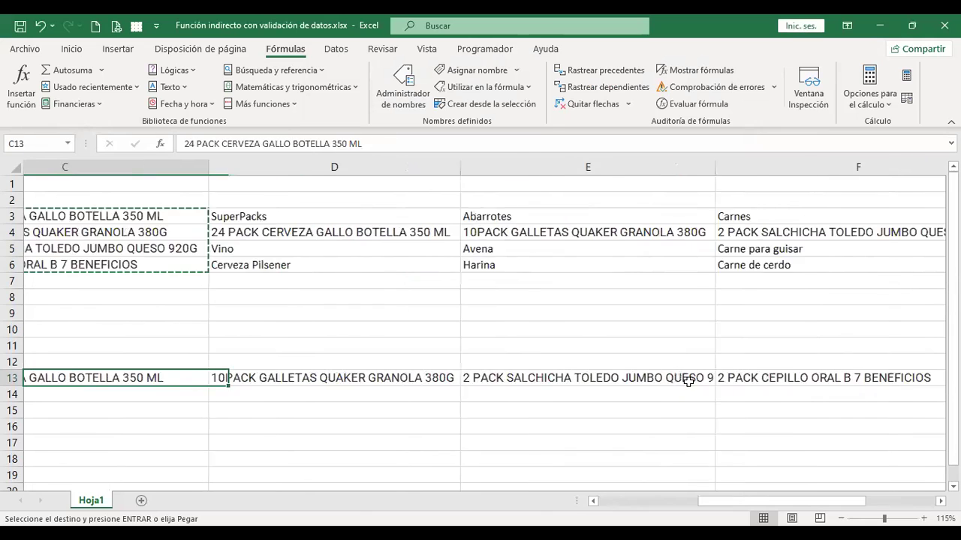
{"action": "key", "text": "Left"}
{"action": "key", "text": "Left"}
{"action": "key", "text": "Right"}
{"action": "key", "text": "Right"}
{"action": "key", "text": "Right"}
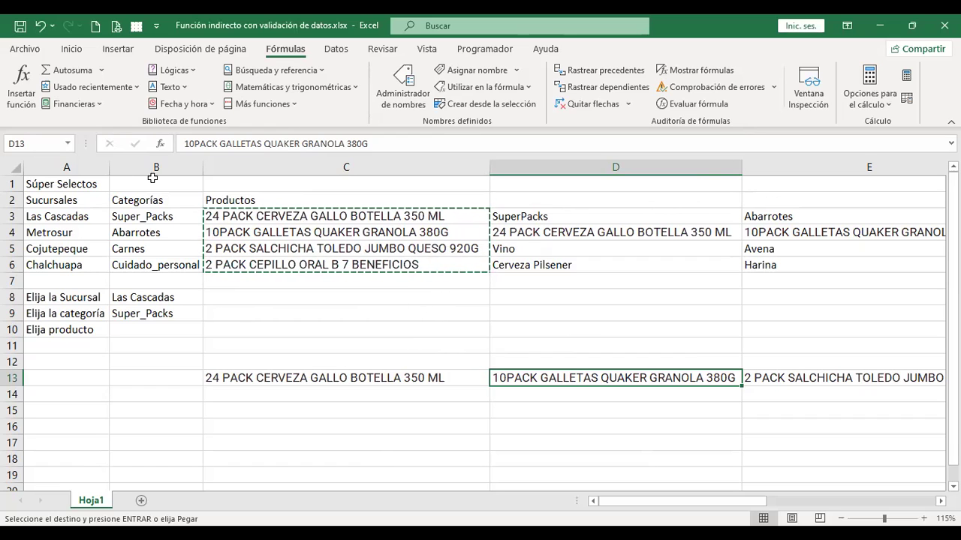
- Review the Transpose option in Paste Special for D13 without pasting, and cancel the pending copy of C3:C6
{"action": "left_click", "coordinate": [72, 48]}
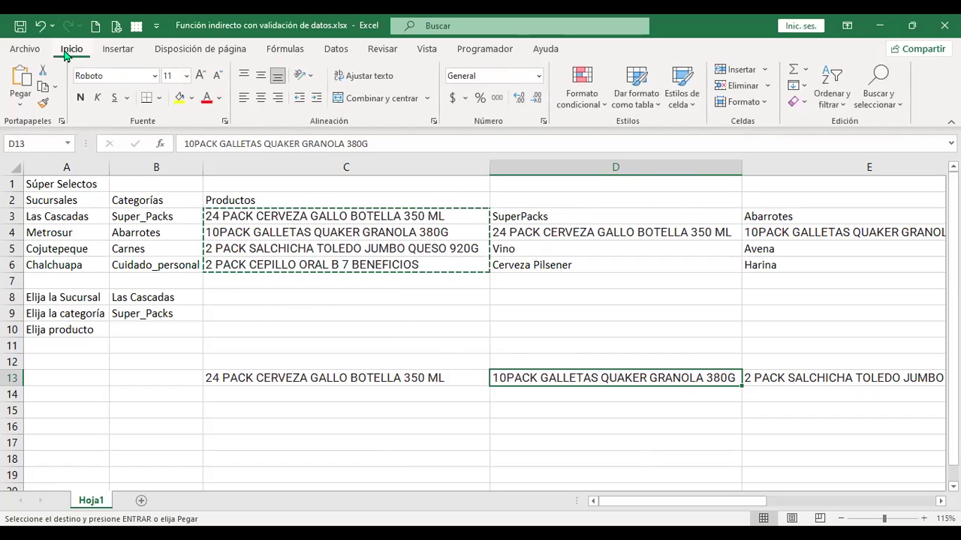
{"action": "left_click", "coordinate": [20, 107]}
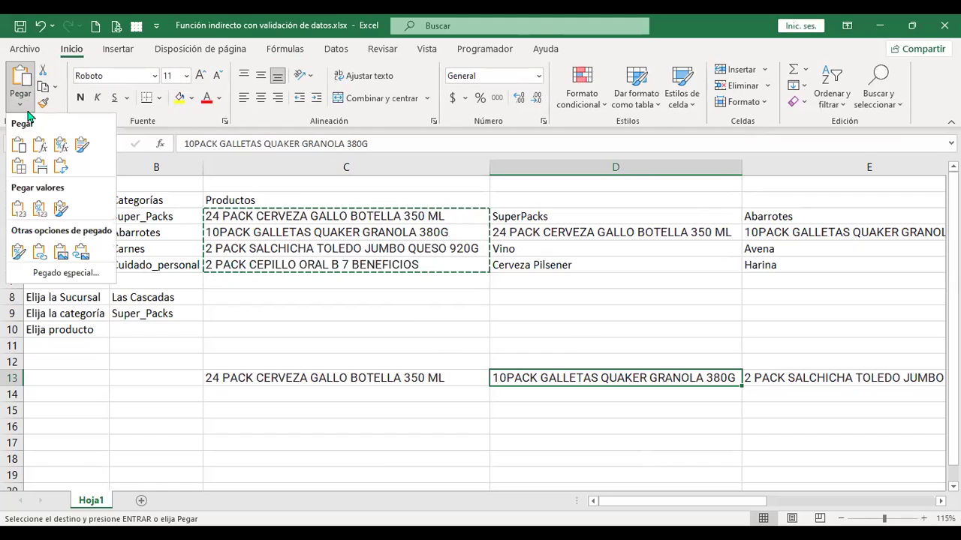
{"action": "left_click", "coordinate": [96, 276]}
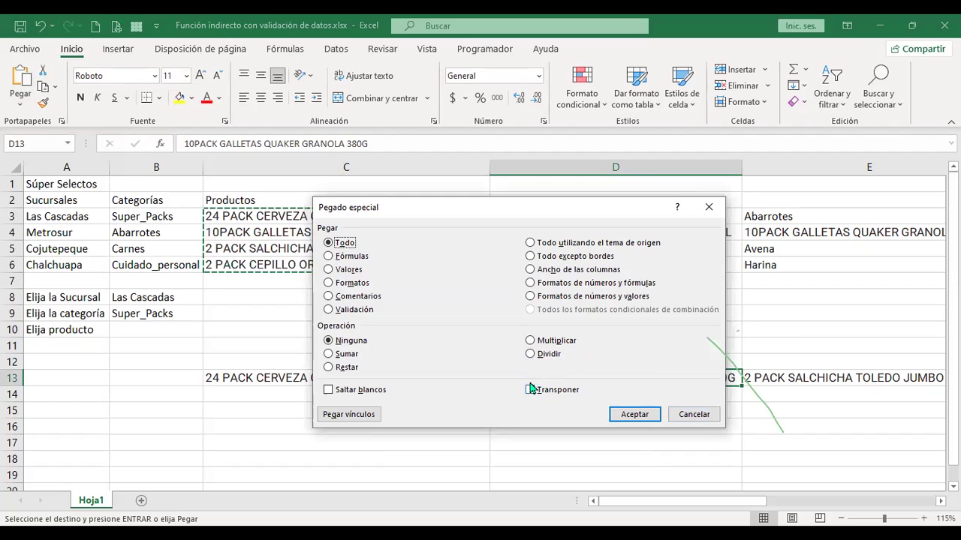
{"action": "left_click", "coordinate": [693, 415]}
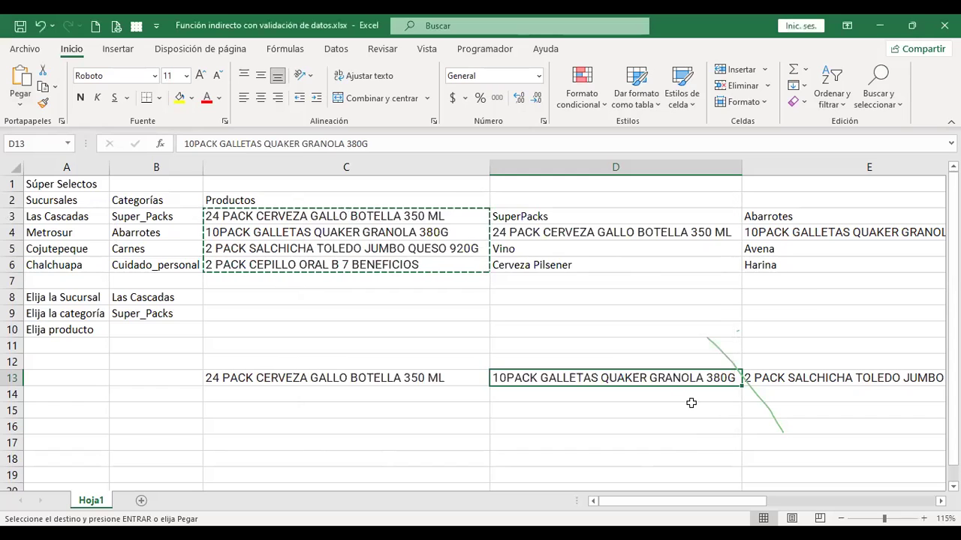
{"action": "key", "text": "Escape"}
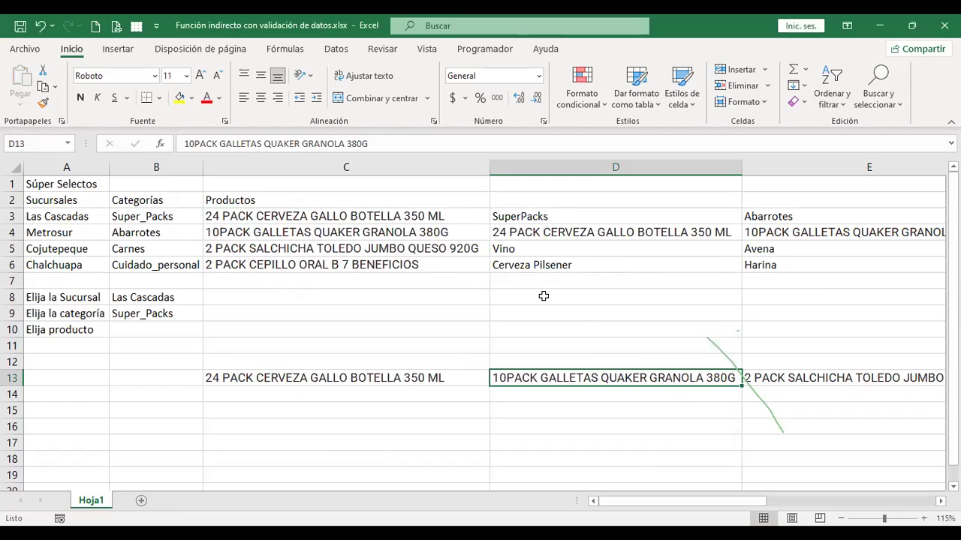
- Check the category drop-down in B9, keeping Super_Packs selected, and compare that entry with the SuperPacks header in D3
{"action": "left_click", "coordinate": [156, 315]}
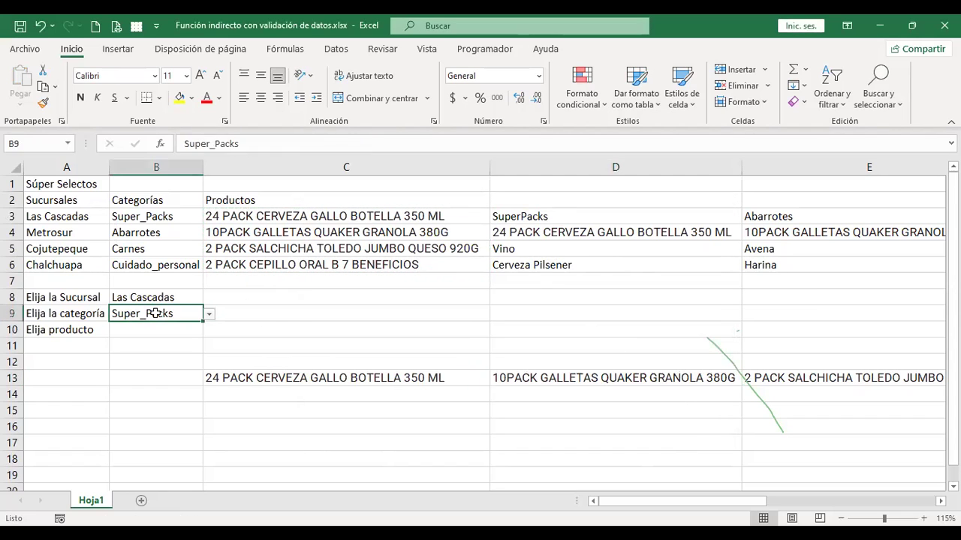
{"action": "left_click", "coordinate": [209, 316]}
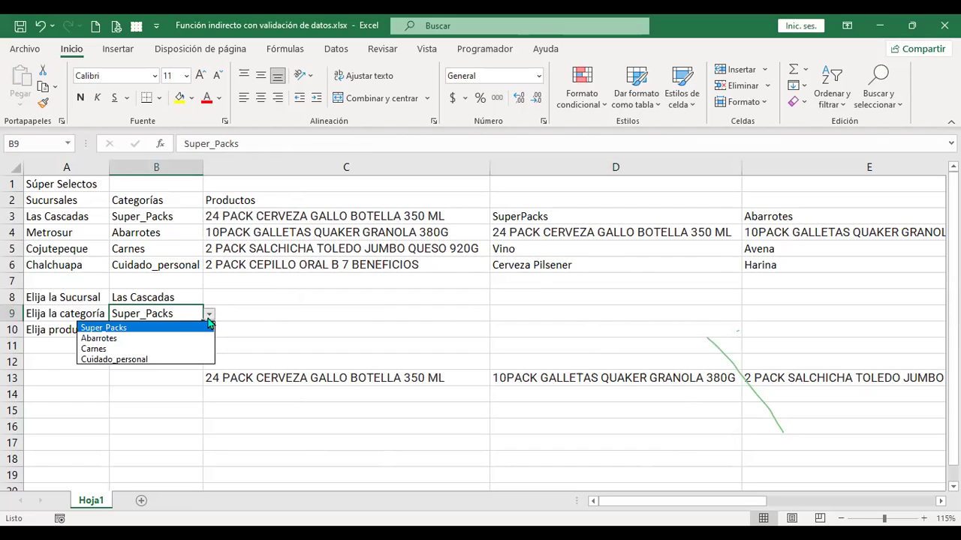
{"action": "left_click", "coordinate": [163, 331]}
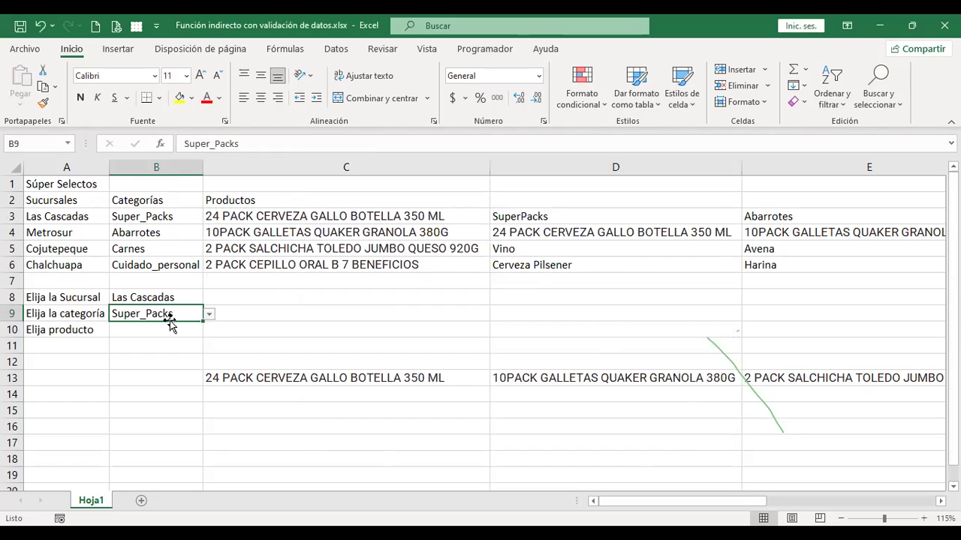
{"action": "left_click", "coordinate": [210, 316]}
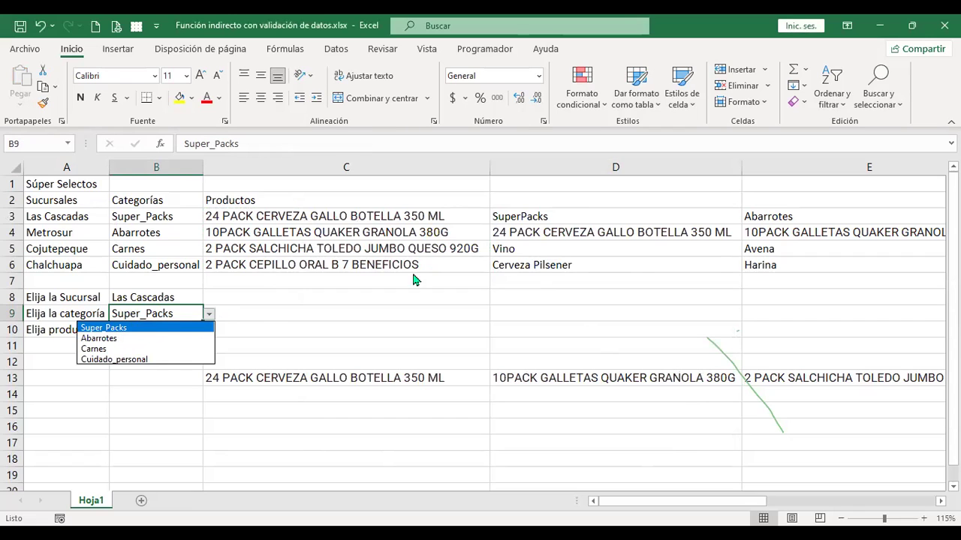
{"action": "key", "text": "Escape"}
{"action": "left_click", "coordinate": [567, 215]}
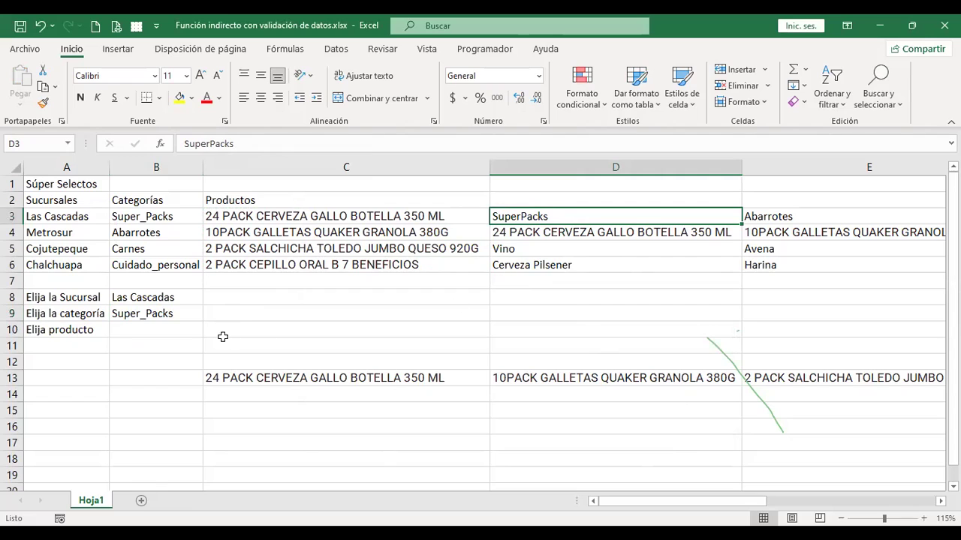
- Set the category in B9 to Abarrotes and check the options of the product drop-down in B10
{"action": "left_click", "coordinate": [195, 318]}
{"action": "left_click", "coordinate": [208, 315]}
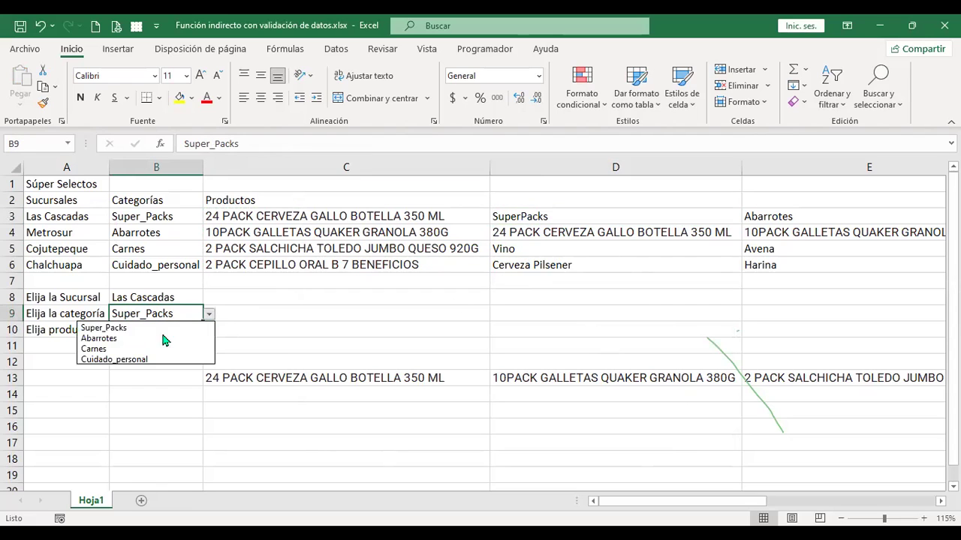
{"action": "left_click", "coordinate": [162, 335]}
{"action": "left_click", "coordinate": [180, 330]}
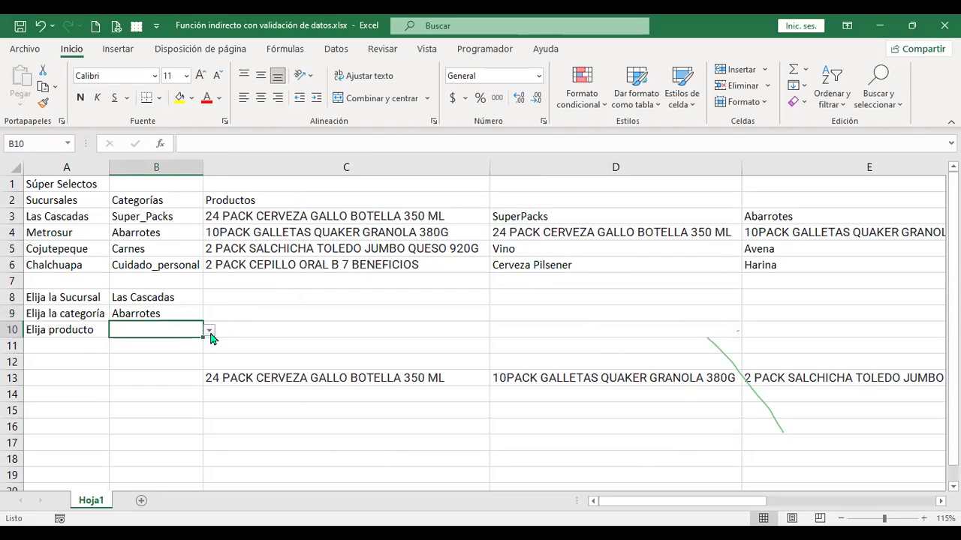
{"action": "left_click", "coordinate": [209, 331]}
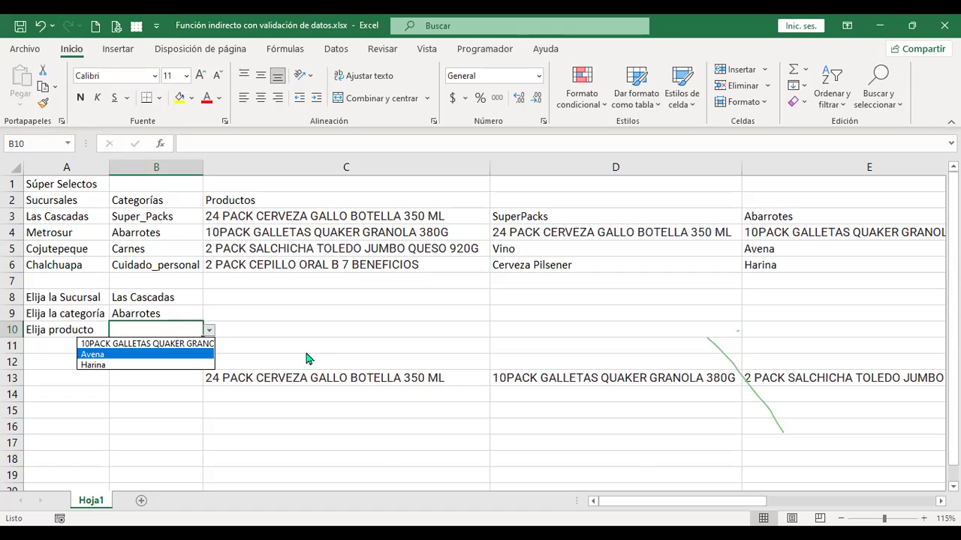
- Set the category in B9 to Carnes and check the product drop-down in B10 without choosing a product
{"action": "left_click", "coordinate": [182, 319]}
{"action": "left_click", "coordinate": [209, 315]}
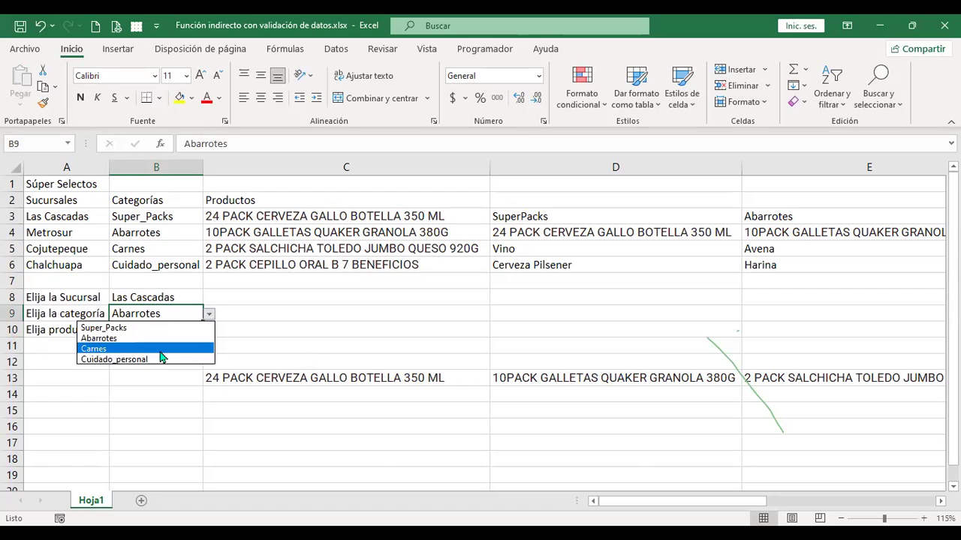
{"action": "left_click", "coordinate": [159, 349]}
{"action": "left_click", "coordinate": [184, 331]}
{"action": "left_click", "coordinate": [209, 330]}
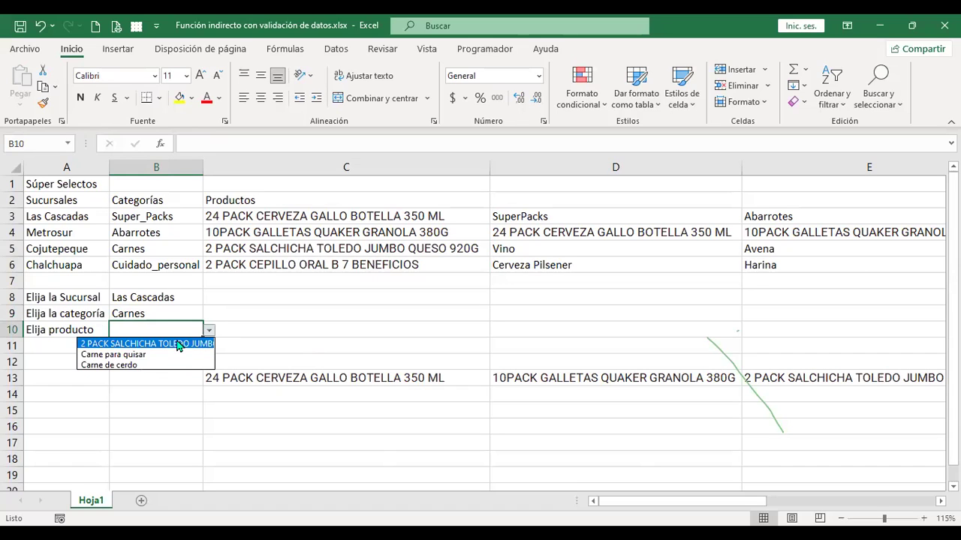
{"action": "left_click", "coordinate": [268, 316]}
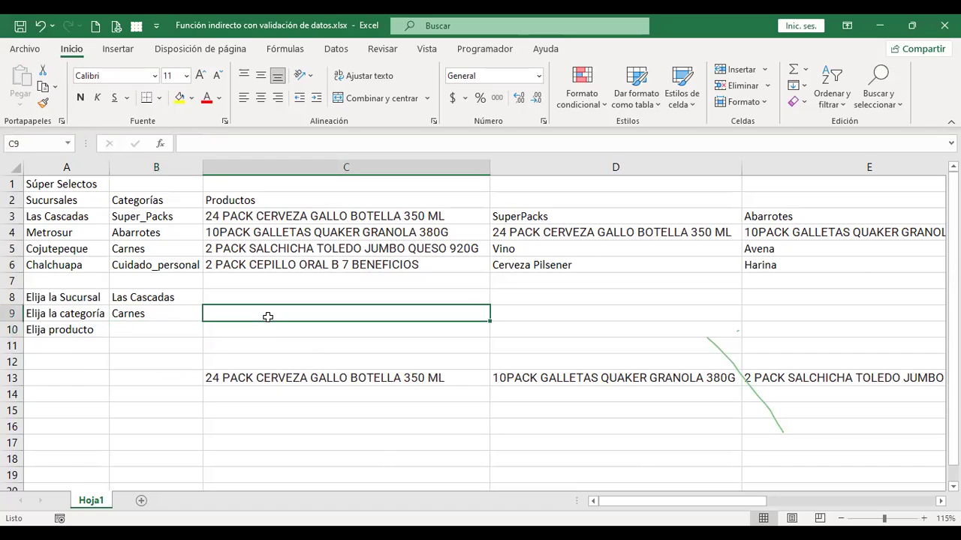
{"action": "left_click", "coordinate": [181, 328]}
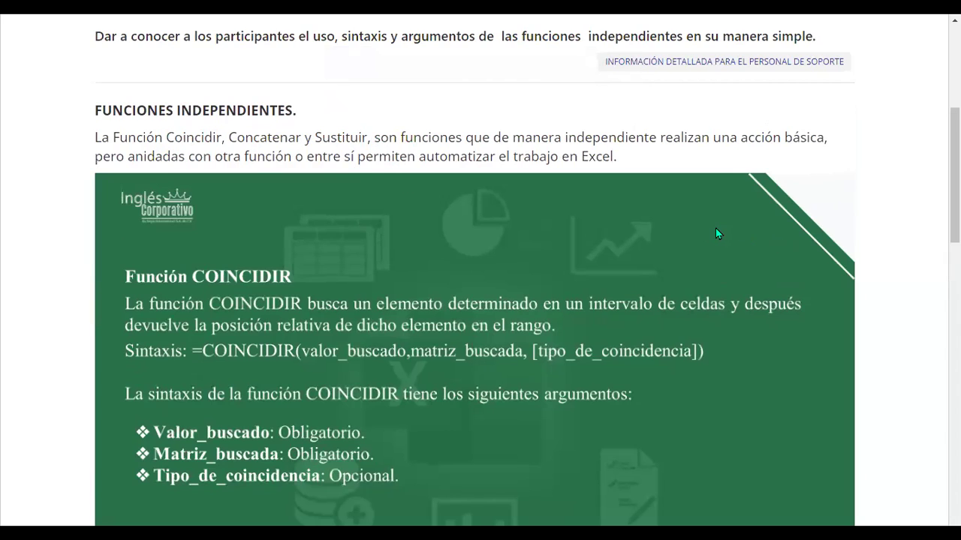
{"action": "scroll", "coordinate": [716, 233], "scroll_direction": "up", "scroll_amount": 1}
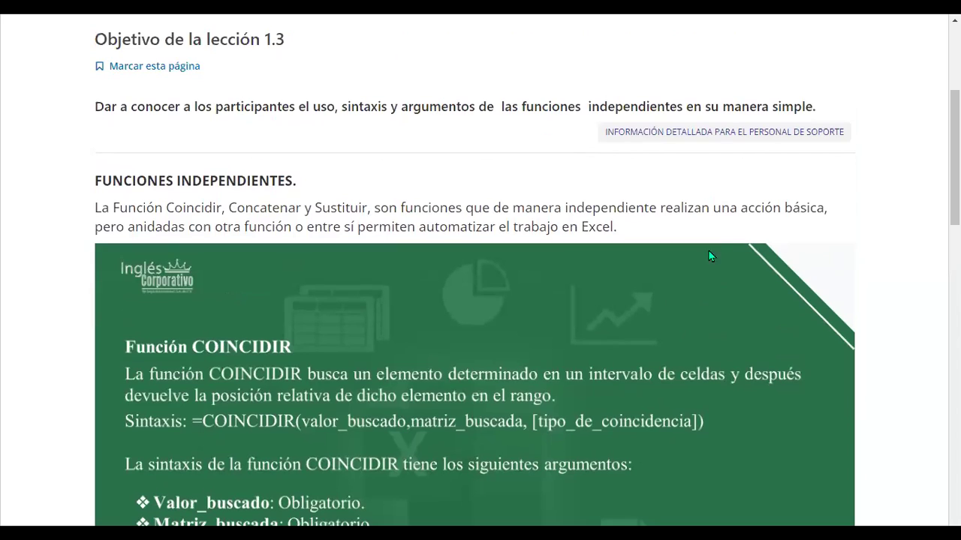
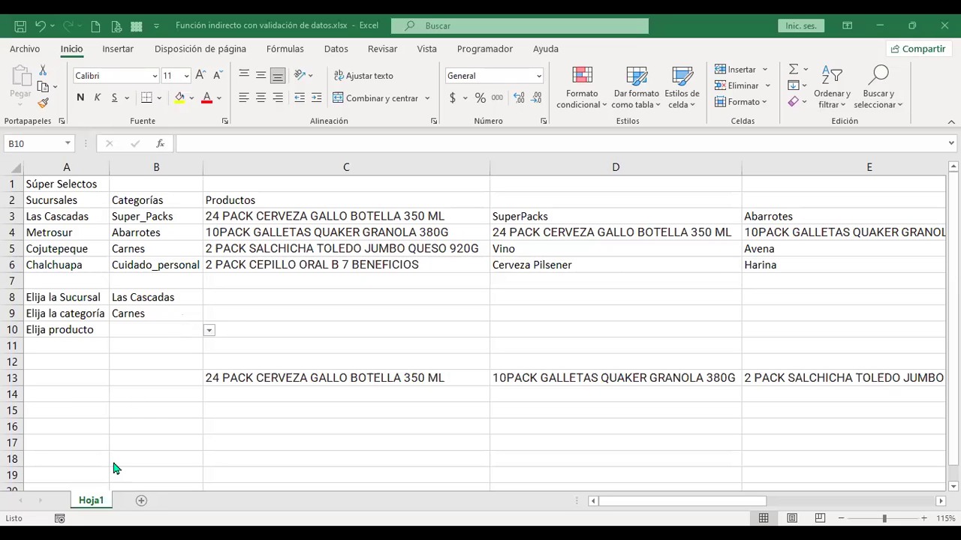
- Add a new blank worksheet after Hoja1
{"action": "left_click", "coordinate": [145, 515]}
{"action": "left_click", "coordinate": [141, 502]}
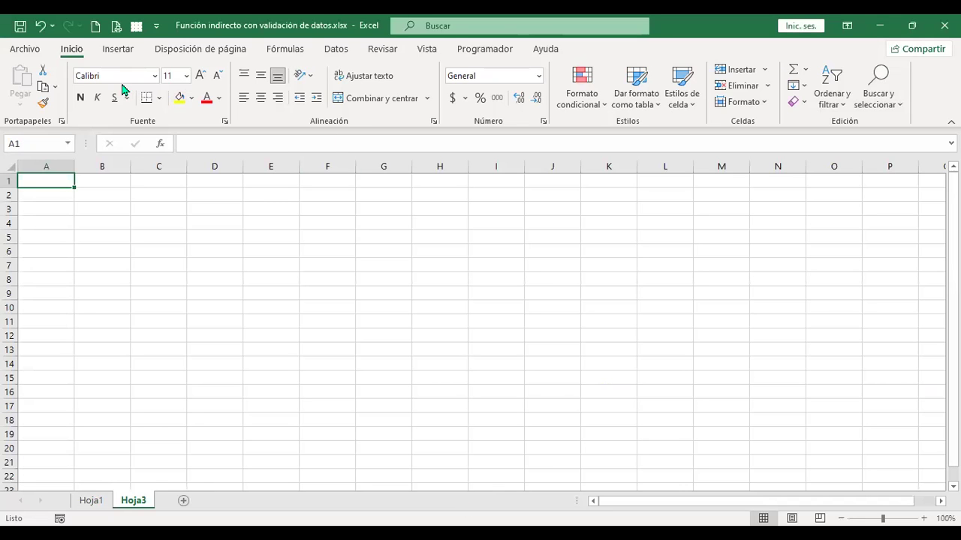
{"action": "scroll", "coordinate": [543, 343], "scroll_direction": "up", "scroll_amount": 3}
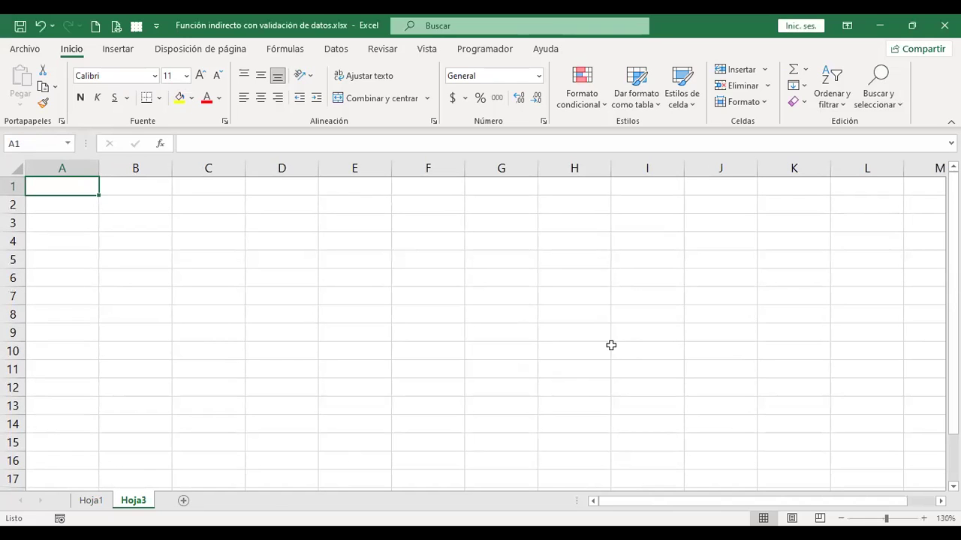
- Clear the transposed product list from row 13 of Hoja1
{"action": "left_click", "coordinate": [91, 501]}
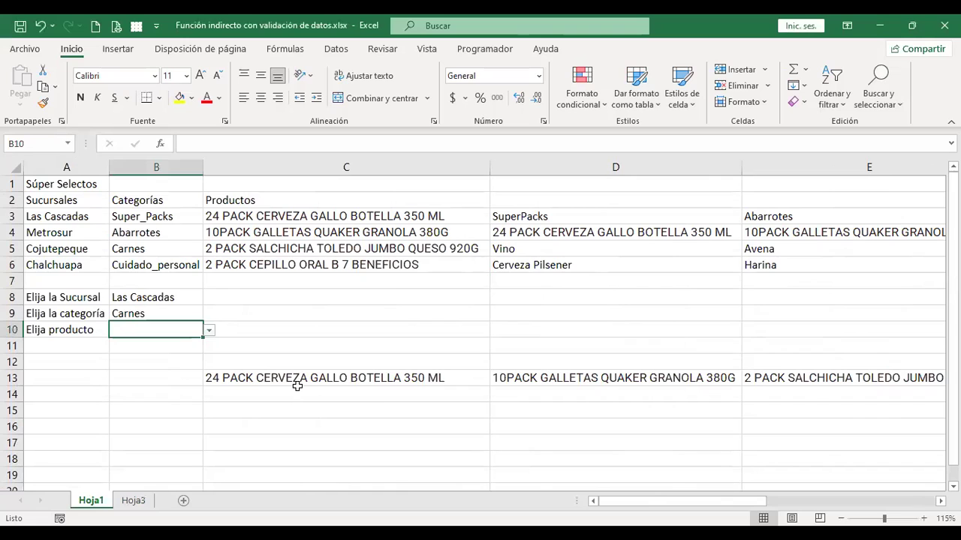
{"action": "left_click", "coordinate": [12, 378]}
{"action": "key", "text": "Delete"}
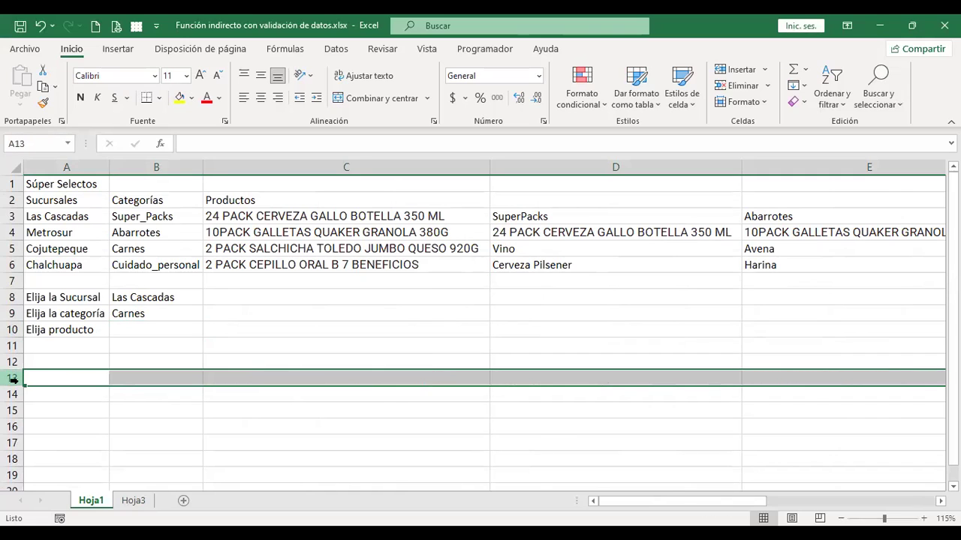
{"action": "left_click", "coordinate": [93, 374]}
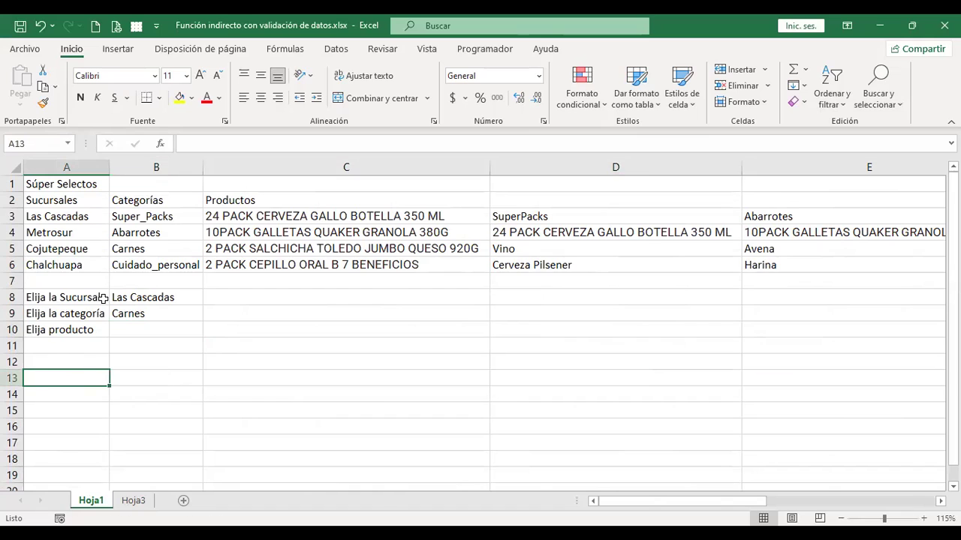
- Review the branches in A3:A6, categories in B3:B6, products in C3:C6, and the SuperPacks and Abarrotes columns in D3:E6
{"action": "left_click_drag", "start_coordinate": [86, 216], "coordinate": [85, 262]}
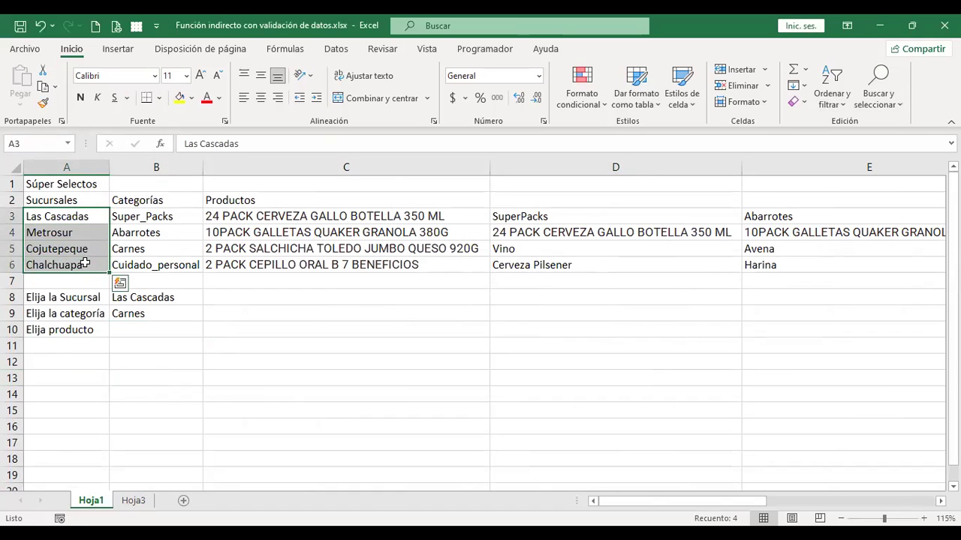
{"action": "left_click", "coordinate": [157, 215]}
{"action": "left_click_drag", "start_coordinate": [161, 235], "coordinate": [159, 266]}
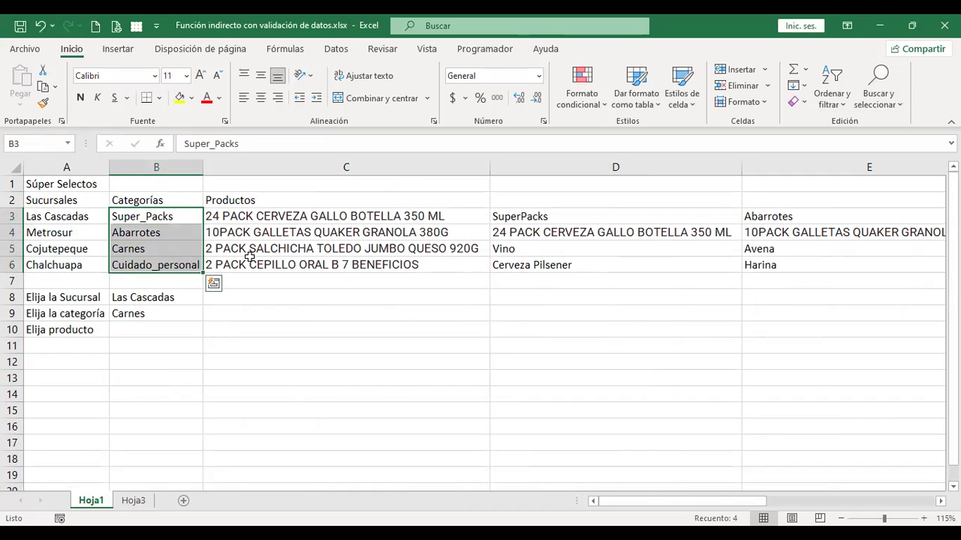
{"action": "left_click_drag", "start_coordinate": [328, 222], "coordinate": [347, 265]}
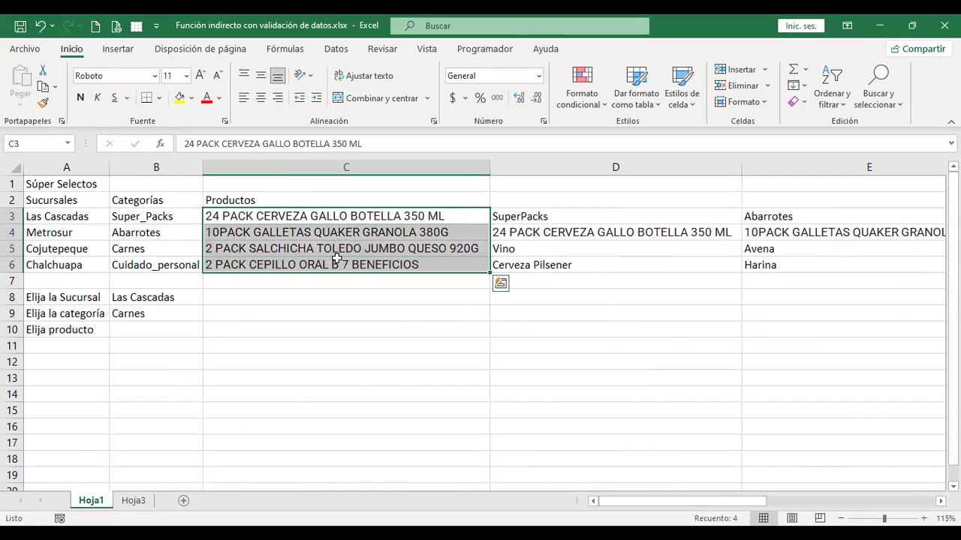
{"action": "left_click", "coordinate": [577, 221]}
{"action": "left_click_drag", "start_coordinate": [579, 227], "coordinate": [575, 264]}
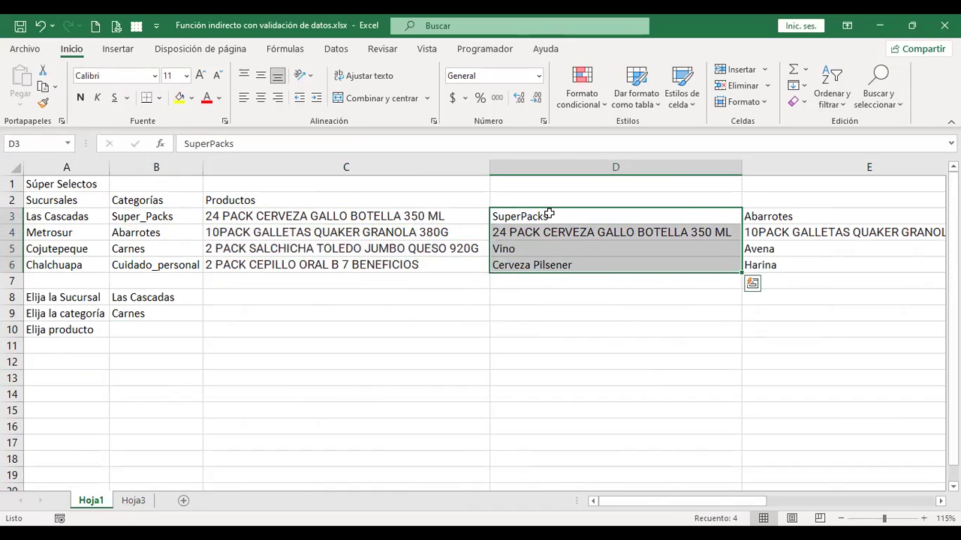
{"action": "left_click_drag", "start_coordinate": [804, 218], "coordinate": [801, 264]}
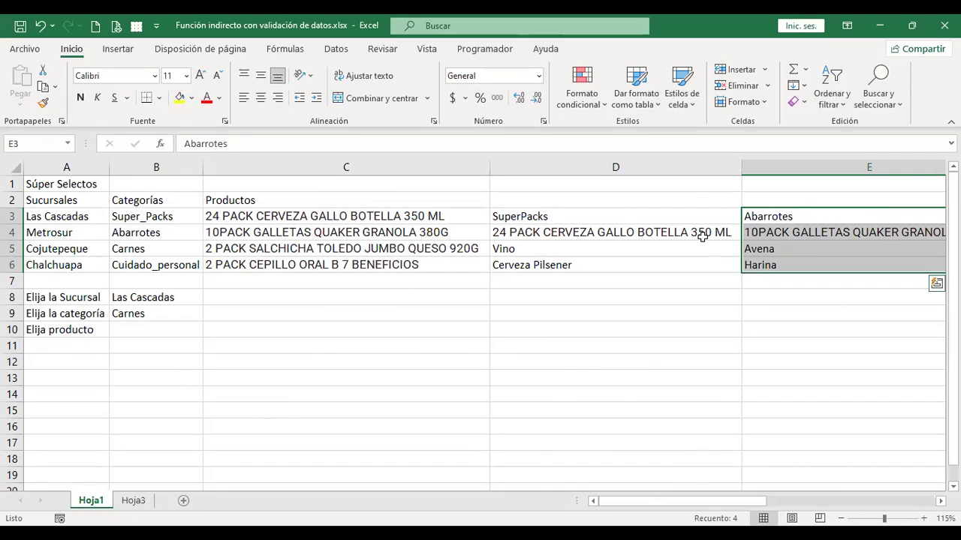
- Enter a COINCIDIR formula in A12 that looks up the branch in B8 within A3:A6, without a match type
{"action": "left_click", "coordinate": [93, 365]}
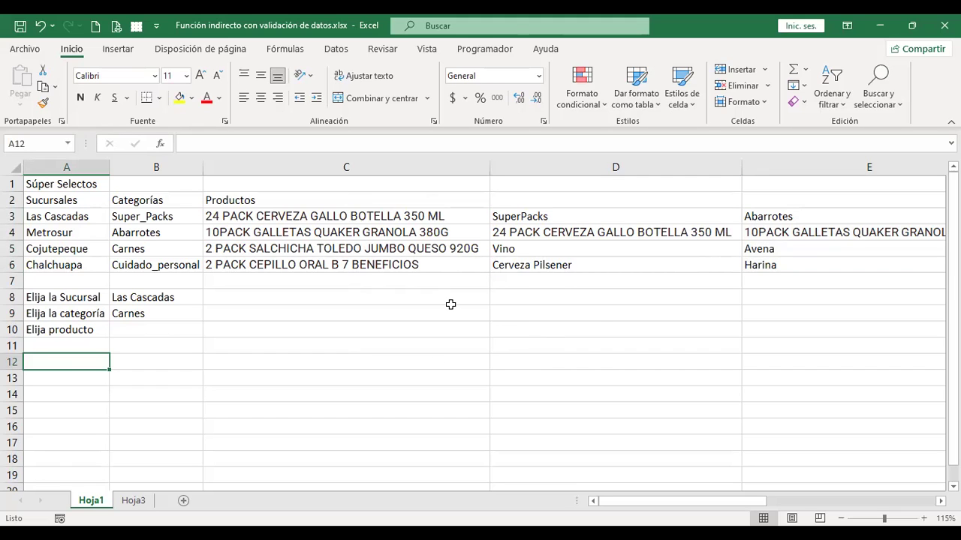
{"action": "type", "text": "+"}
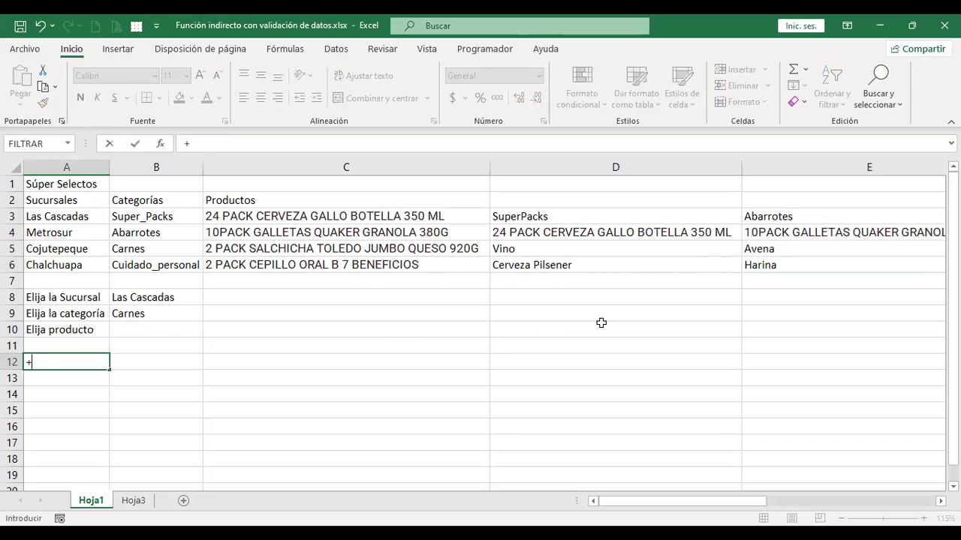
{"action": "type", "text": "coin"}
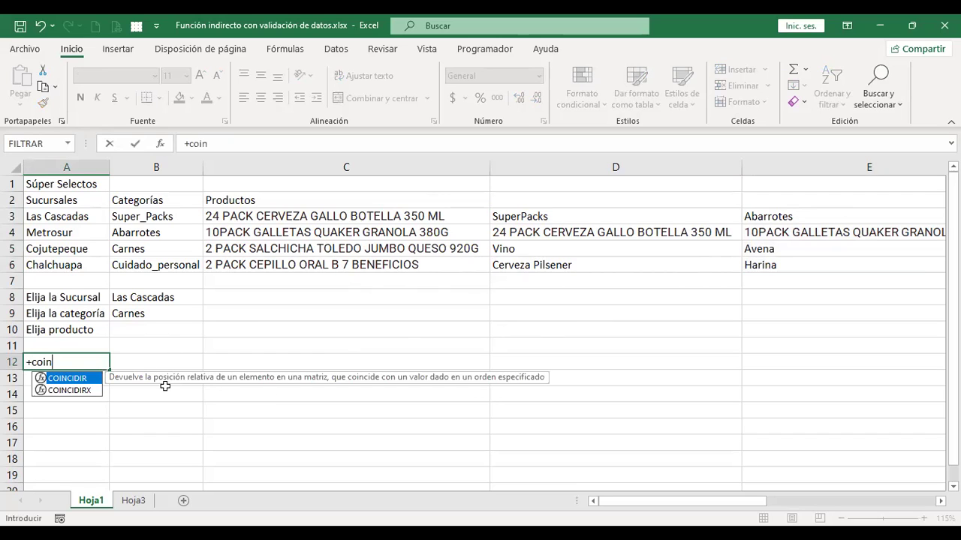
{"action": "double_click", "coordinate": [83, 381]}
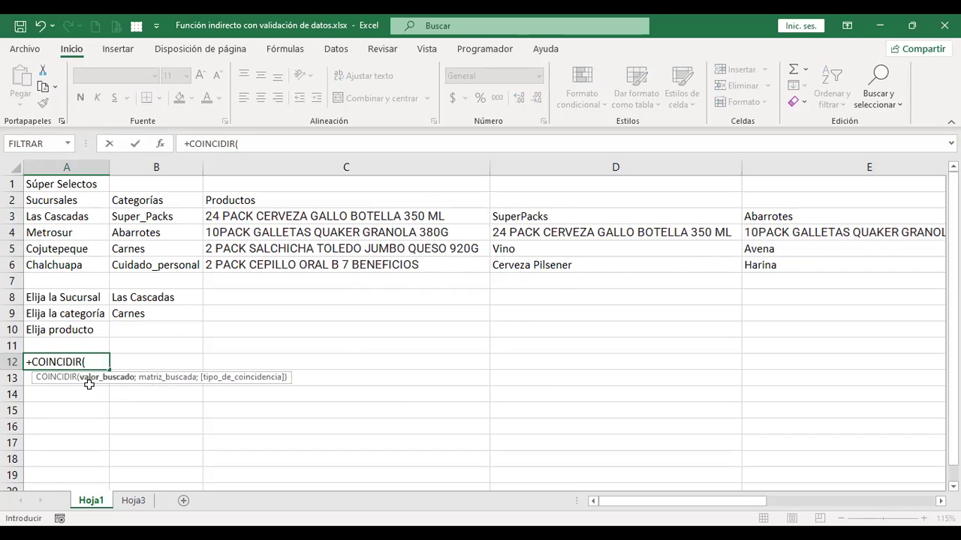
{"action": "left_click", "coordinate": [181, 298]}
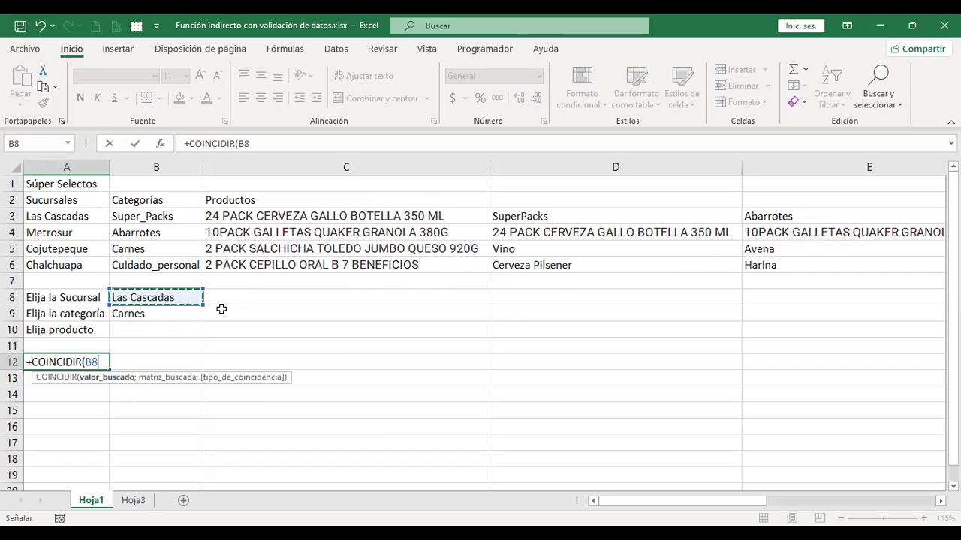
{"action": "type", "text": ";"}
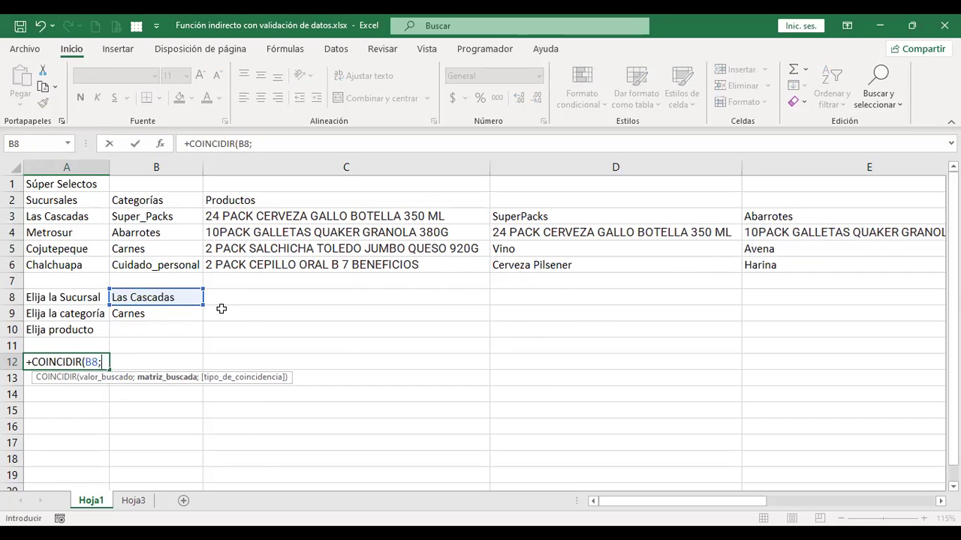
{"action": "left_click_drag", "start_coordinate": [87, 216], "coordinate": [87, 266]}
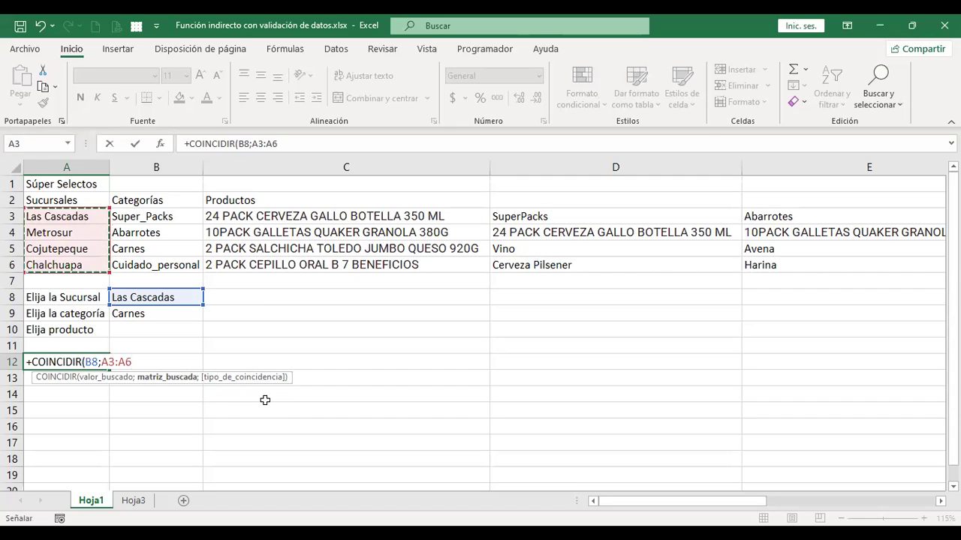
{"action": "key", "text": "Return"}
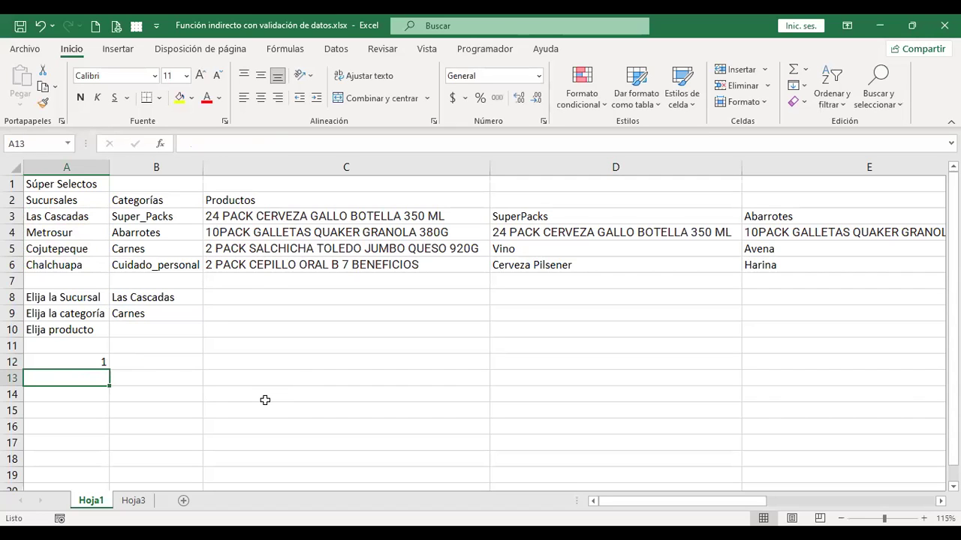
{"action": "key", "text": "Up"}
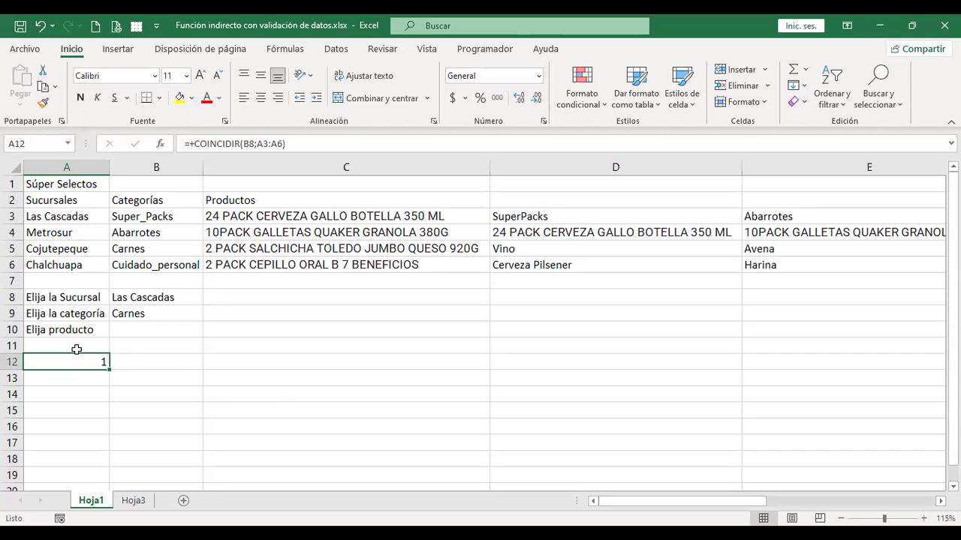
- Set the branch in B8 to Cojutepeque and inspect the references of the COINCIDIR formula in A12
{"action": "left_click", "coordinate": [150, 297]}
{"action": "left_click", "coordinate": [210, 299]}
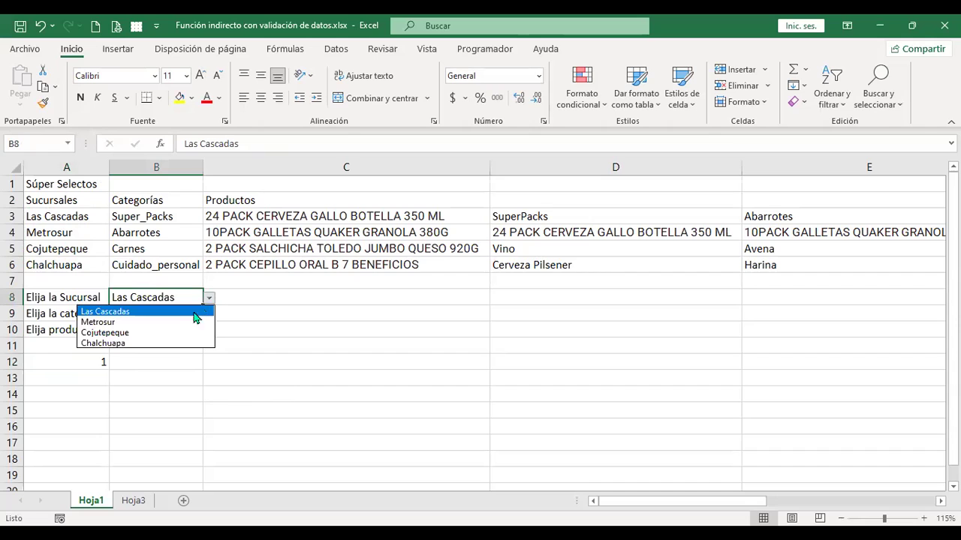
{"action": "left_click", "coordinate": [172, 337]}
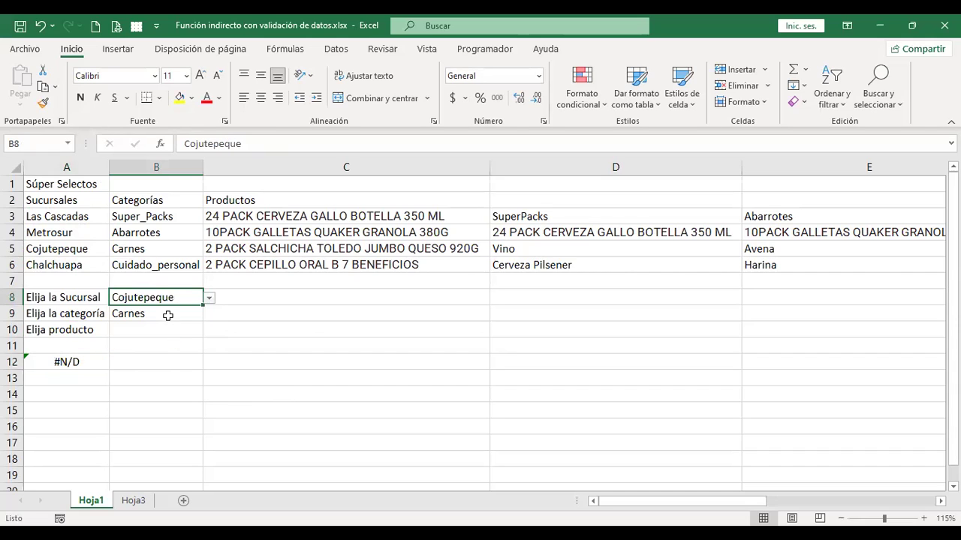
{"action": "left_click", "coordinate": [75, 362]}
{"action": "double_click", "coordinate": [86, 363]}
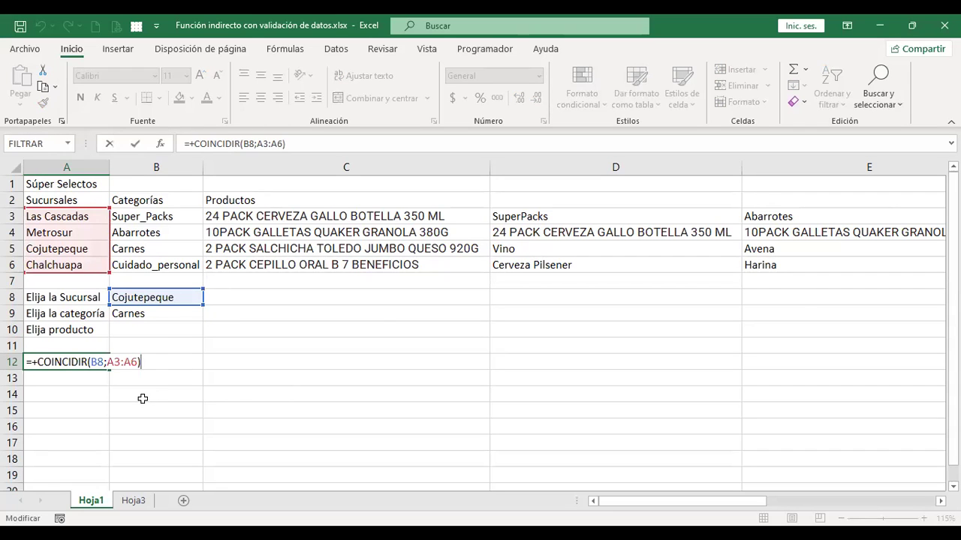
{"action": "key", "text": "ctrl+Return"}
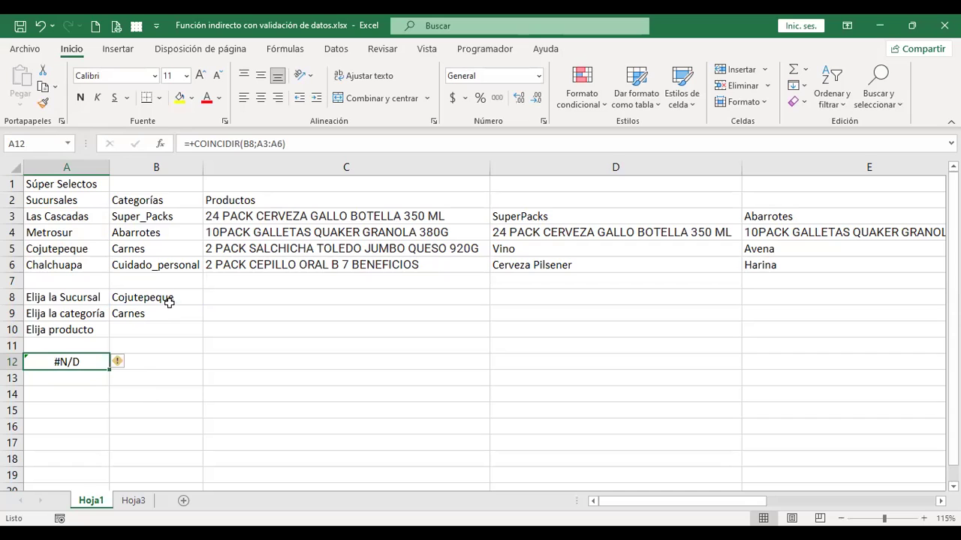
{"action": "left_click", "coordinate": [187, 297]}
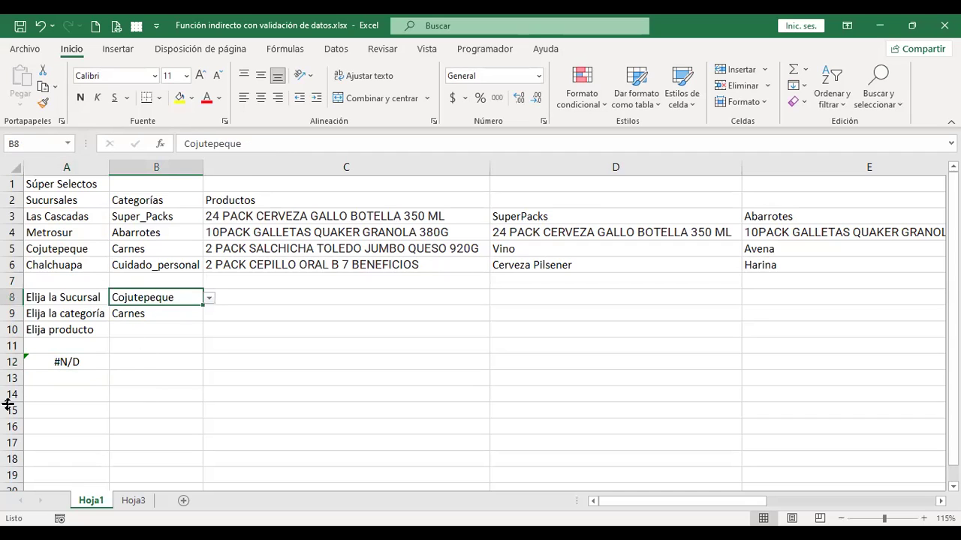
- Add the exact-match argument 0 to the COINCIDIR formula in A12, making it =+COINCIDIR(B8;A3:A6;0)
{"action": "left_click", "coordinate": [67, 361]}
{"action": "key", "text": "F2"}
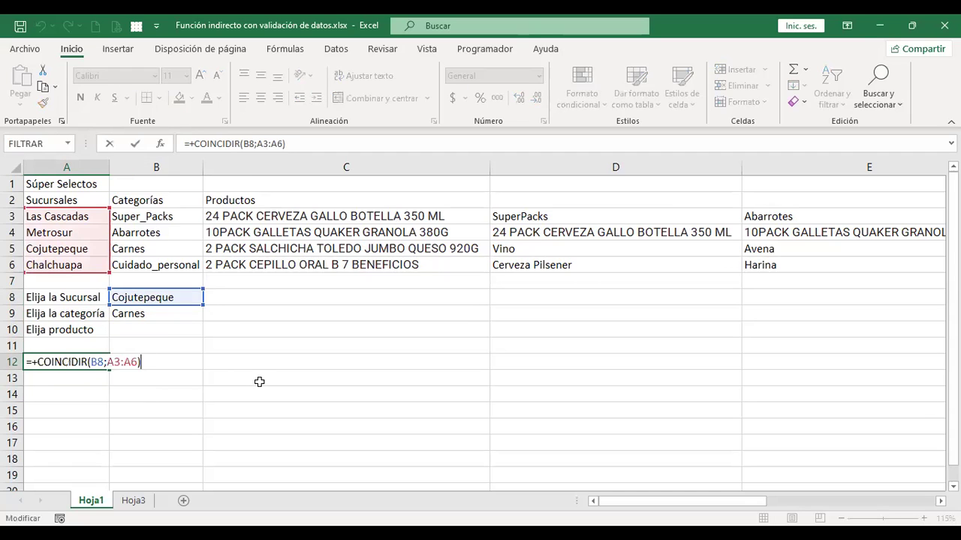
{"action": "left_click", "coordinate": [128, 363]}
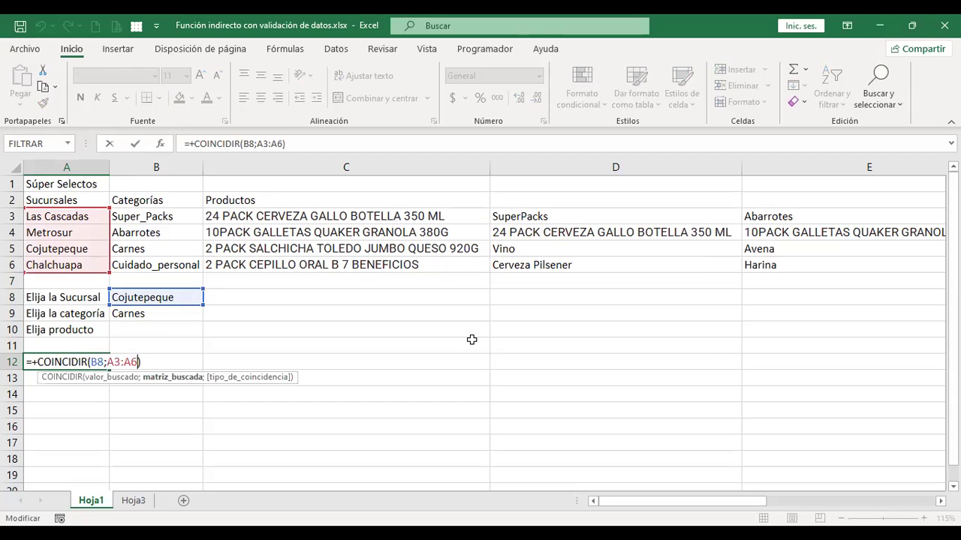
{"action": "key", "text": "End"}
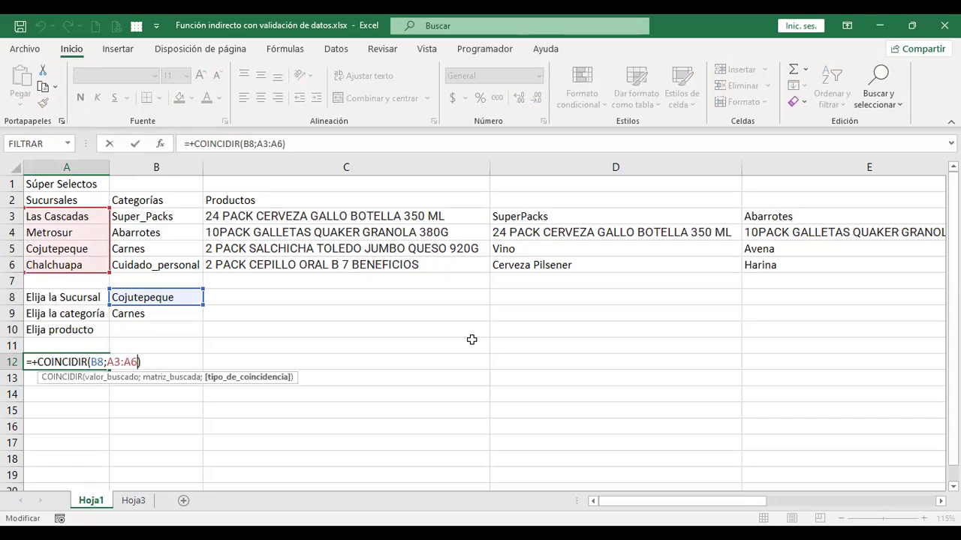
{"action": "type", "text": ";"}
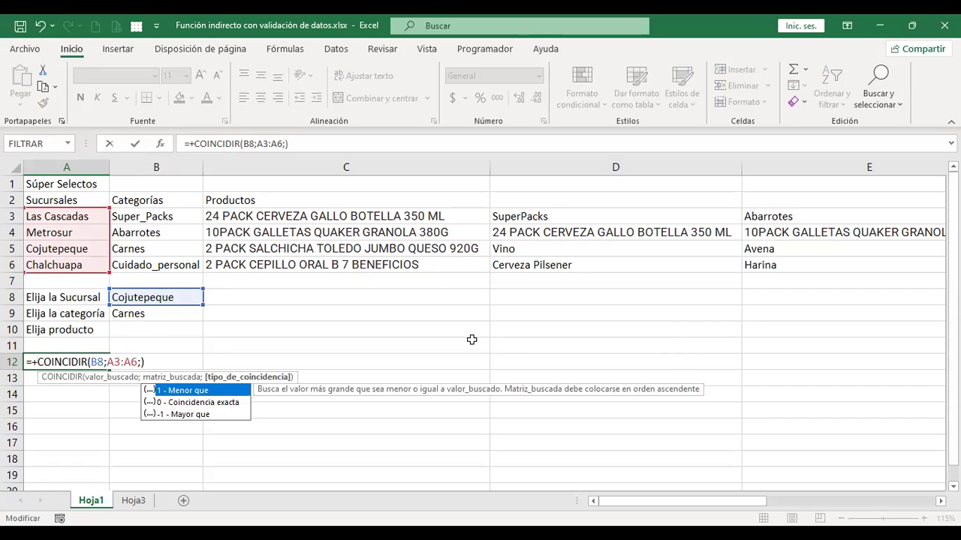
{"action": "left_click", "coordinate": [234, 407]}
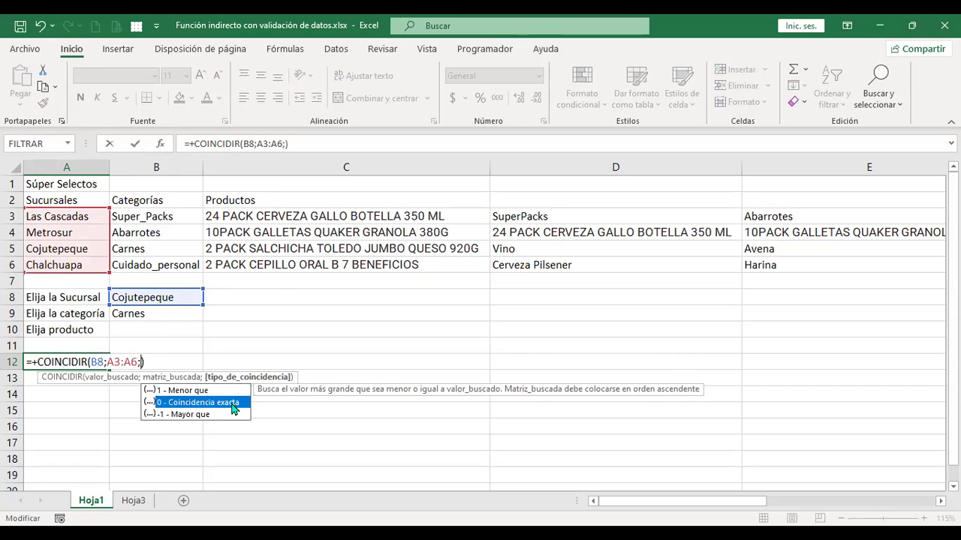
{"action": "double_click", "coordinate": [231, 403]}
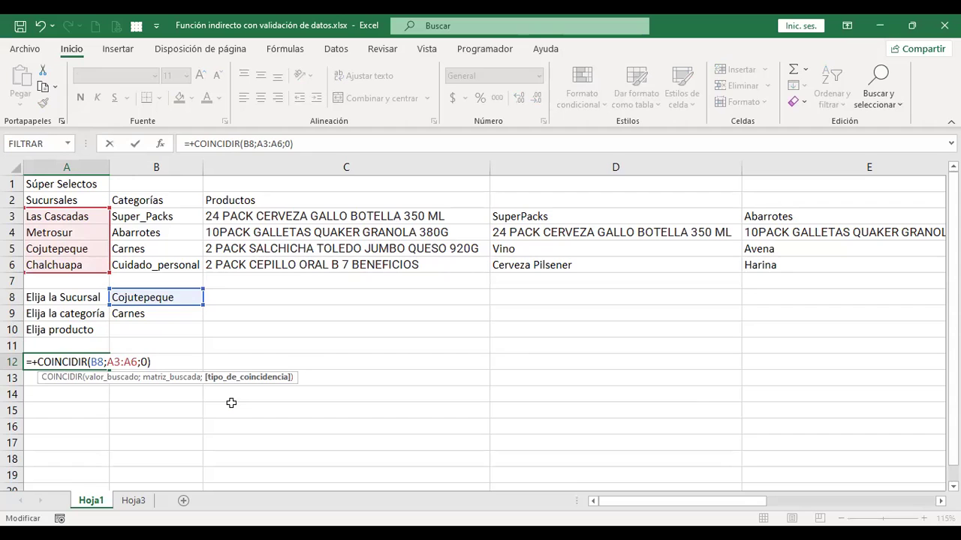
{"action": "key", "text": "Return"}
{"action": "key", "text": "Up"}
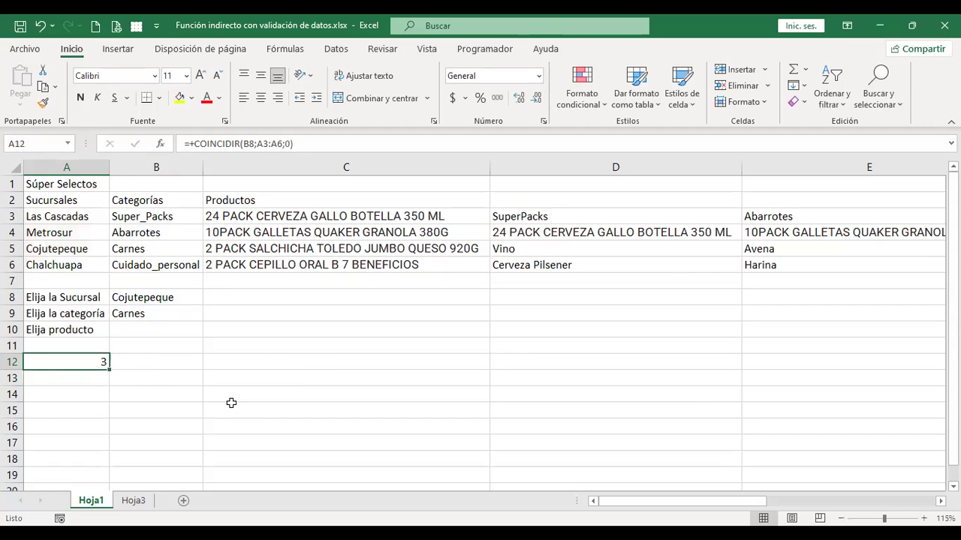
- Remove the match-type value 0 from the COINCIDIR formula in A12
{"action": "key", "text": "F2"}
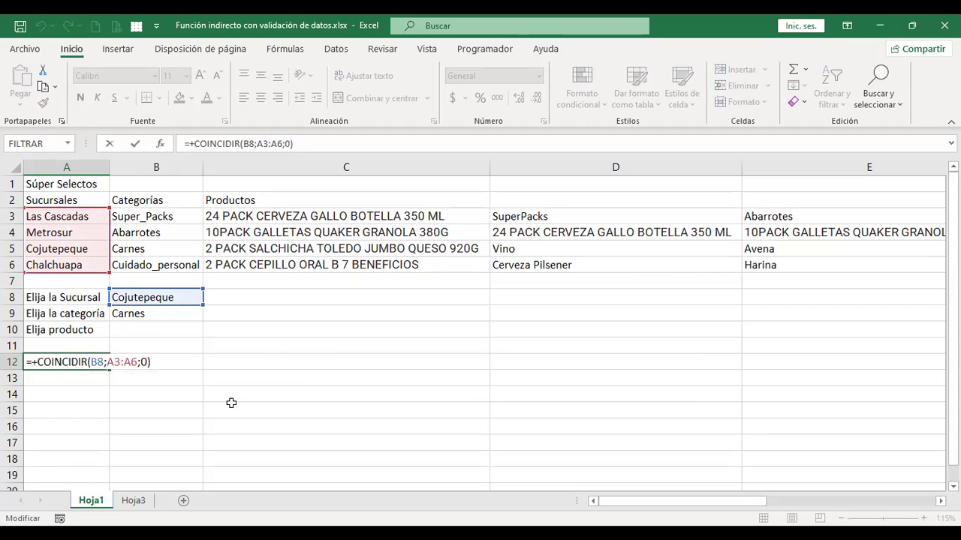
{"action": "left_click", "coordinate": [304, 142]}
{"action": "key", "text": "Left"}
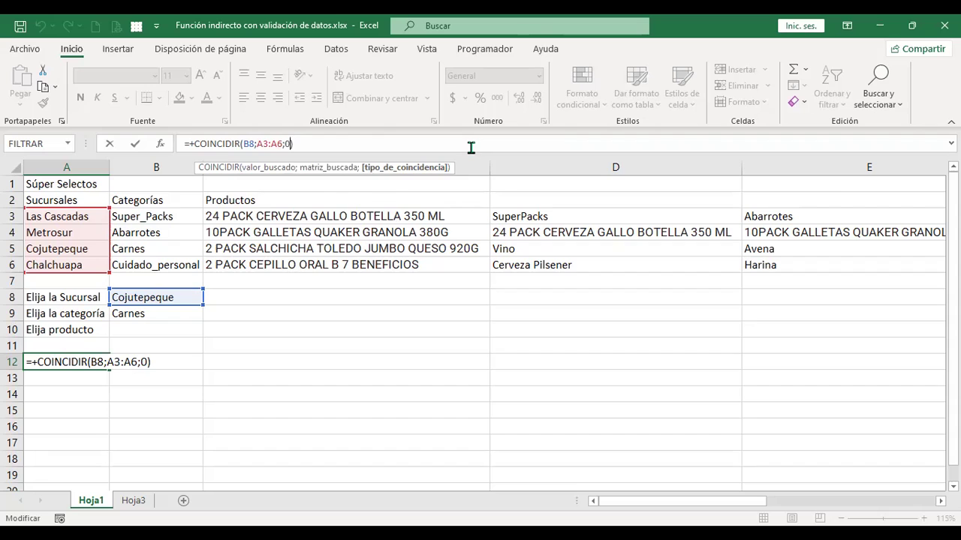
{"action": "key", "text": "BackSpace"}
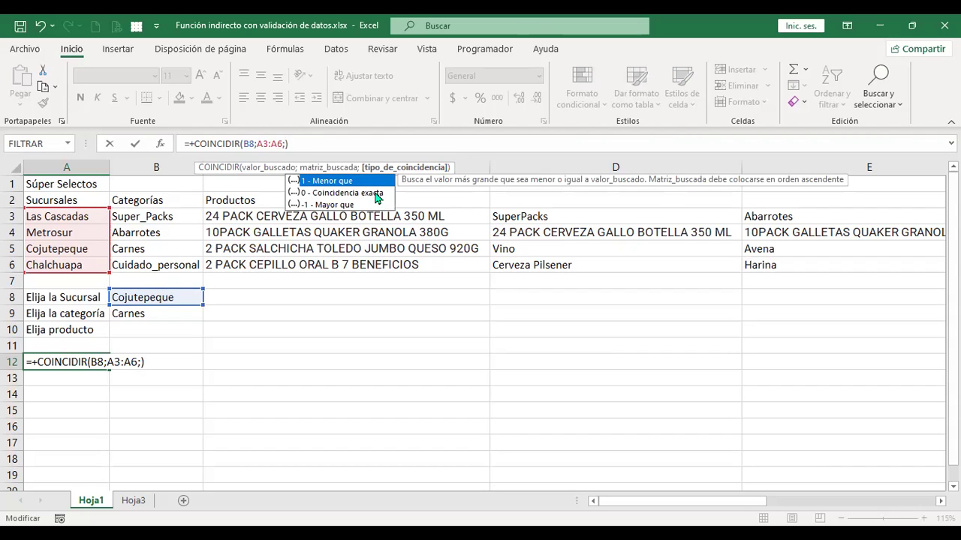
{"action": "key", "text": "Return"}
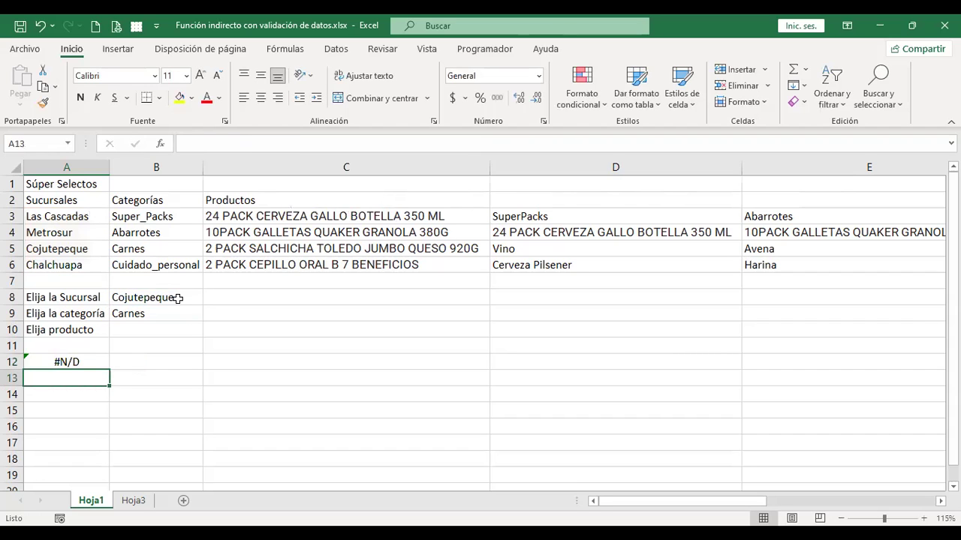
- Test the formula without exact match by setting the branch in B8 to Chalchuapa and to Metrosur
{"action": "left_click", "coordinate": [180, 298]}
{"action": "left_click", "coordinate": [211, 300]}
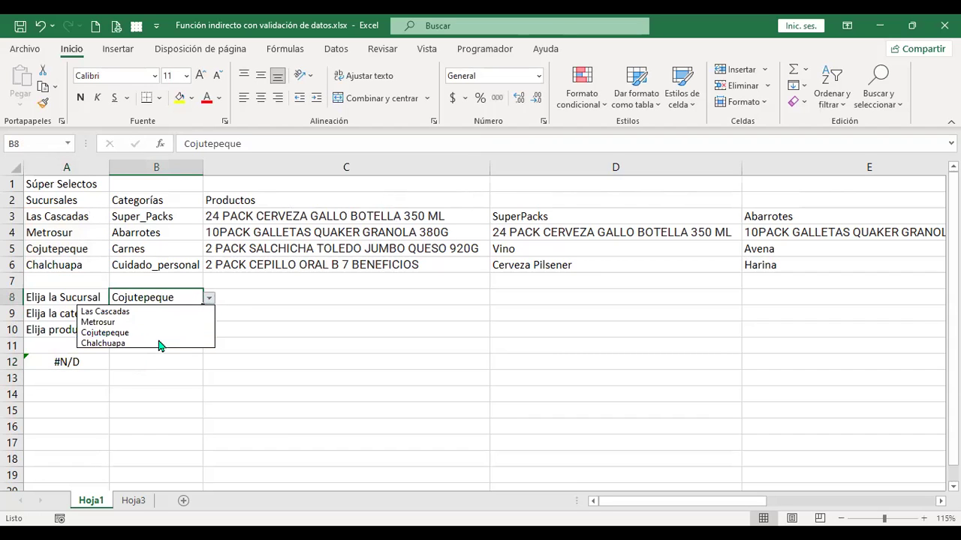
{"action": "left_click", "coordinate": [158, 344]}
{"action": "left_click", "coordinate": [209, 298]}
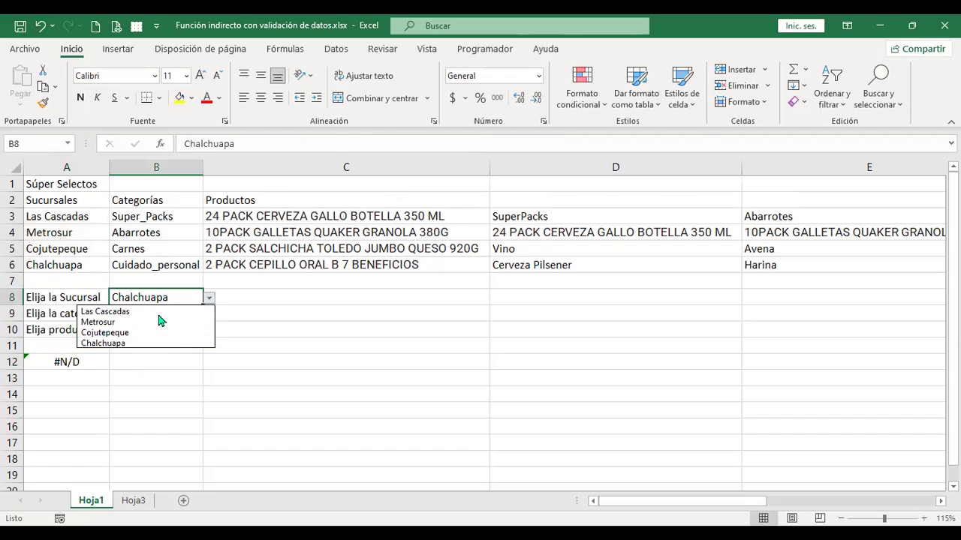
{"action": "left_click", "coordinate": [155, 322]}
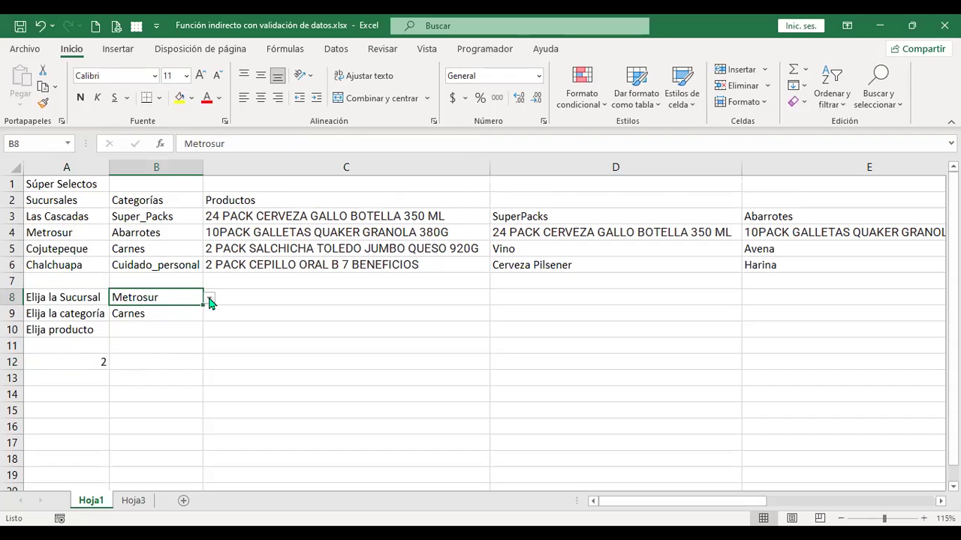
- Restore the exact-match type 0 as the third argument of the COINCIDIR formula in A12
{"action": "left_click", "coordinate": [92, 360]}
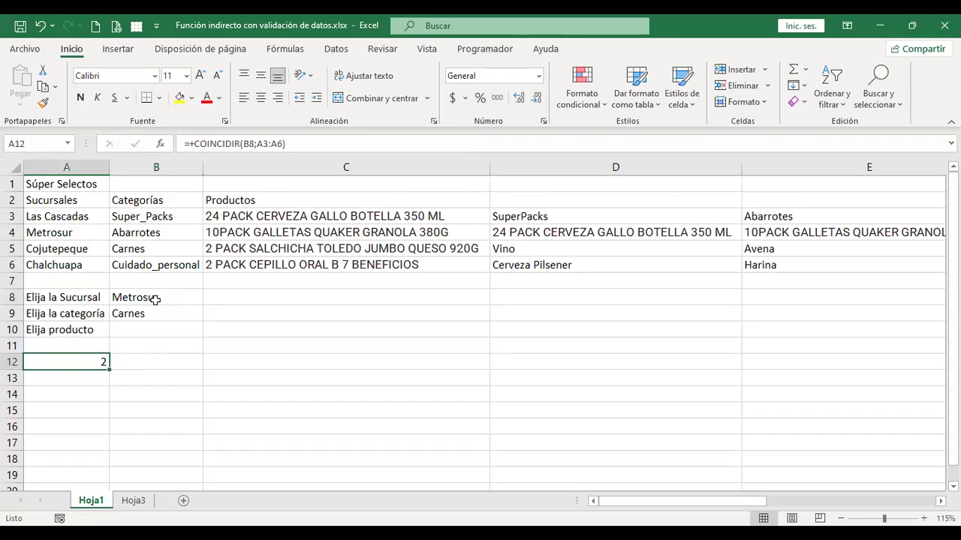
{"action": "left_click", "coordinate": [259, 143]}
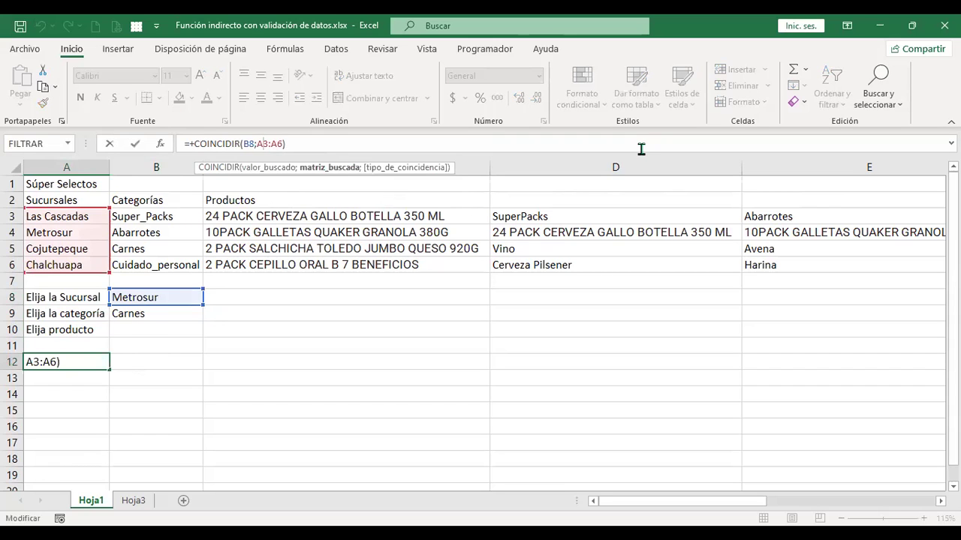
{"action": "key", "text": "Right"}
{"action": "key", "text": "Right"}
{"action": "key", "text": "Right"}
{"action": "key", "text": "Right"}
{"action": "type", "text": ";"}
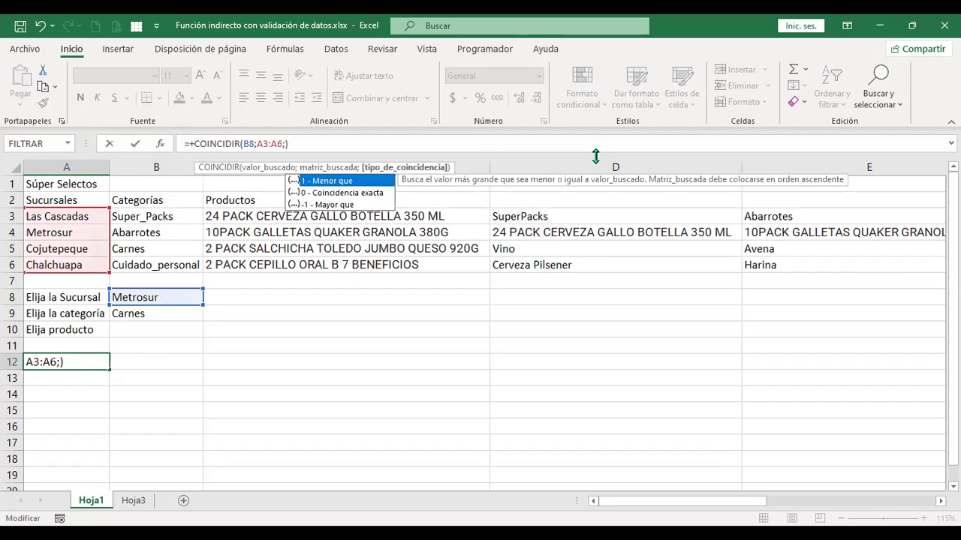
{"action": "double_click", "coordinate": [369, 193]}
{"action": "key", "text": "Return"}
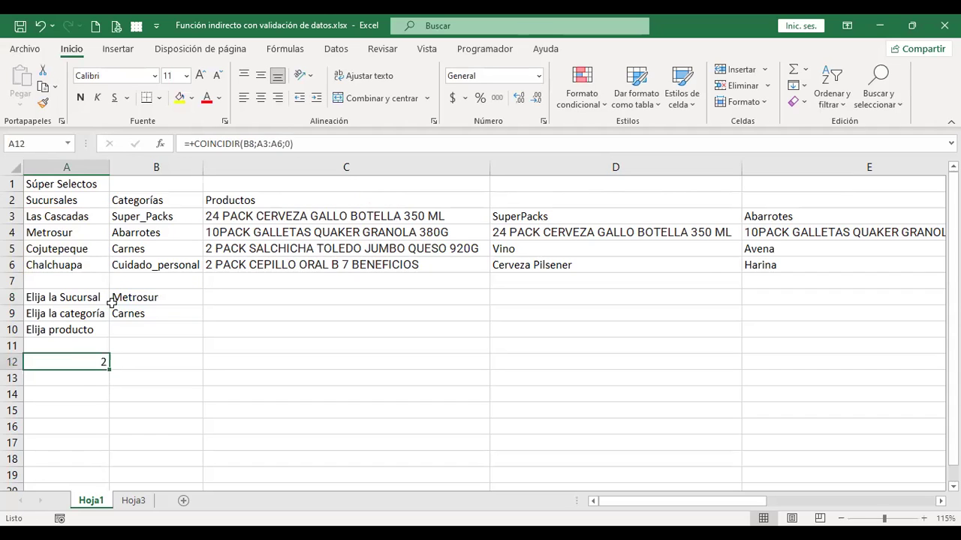
- Set the branch in B8 to Chalchuapa and check the exact-match COINCIDIR result in A12
{"action": "left_click", "coordinate": [150, 298]}
{"action": "left_click", "coordinate": [208, 298]}
{"action": "left_click", "coordinate": [167, 343]}
{"action": "left_click", "coordinate": [94, 359]}
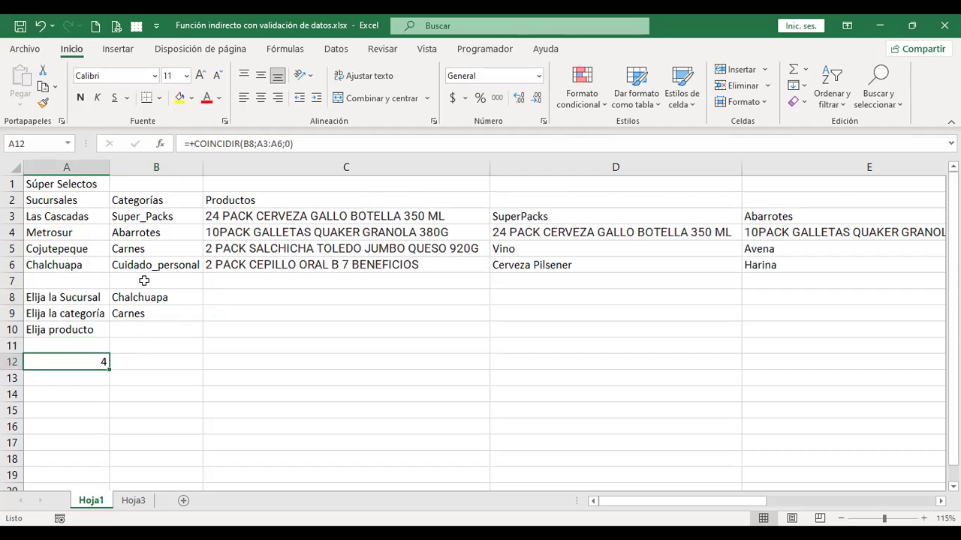
{"action": "left_click", "coordinate": [163, 300]}
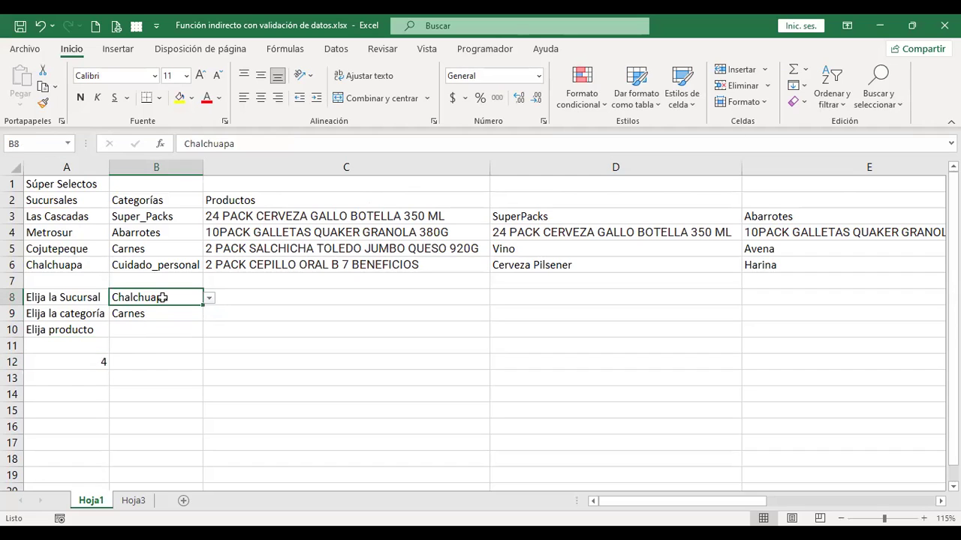
{"action": "left_click", "coordinate": [85, 361]}
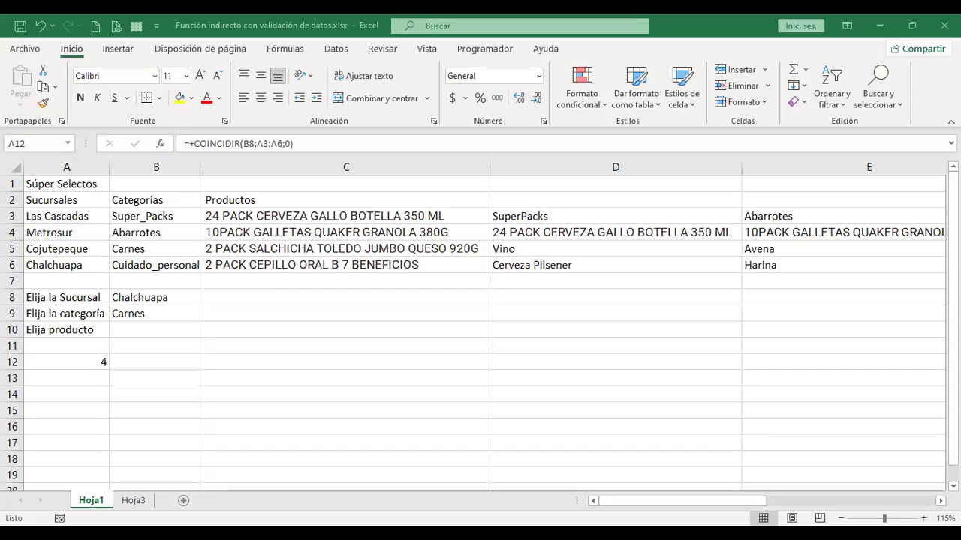
- Change the lookup value of the COINCIDIR formula in A12 to the product cell B10
{"action": "left_click", "coordinate": [53, 358]}
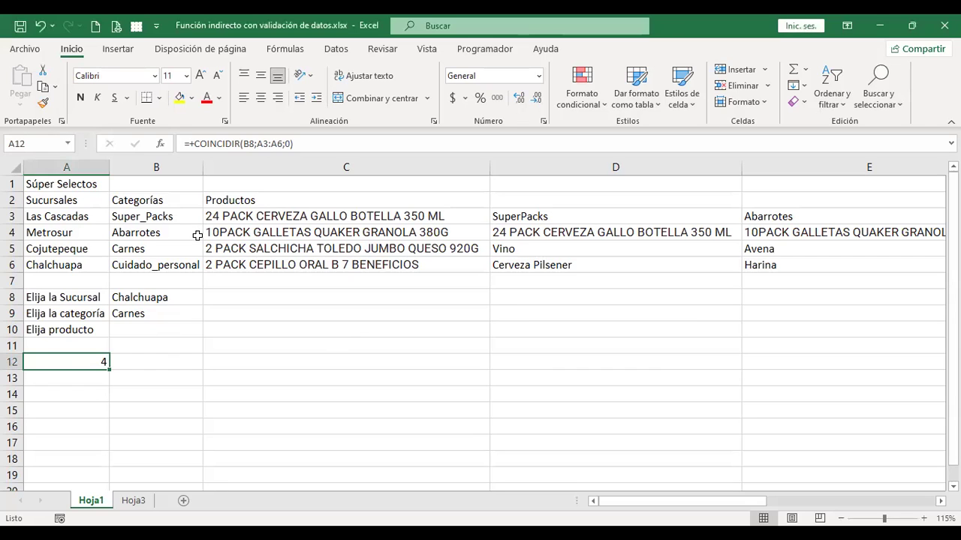
{"action": "key", "text": "F2"}
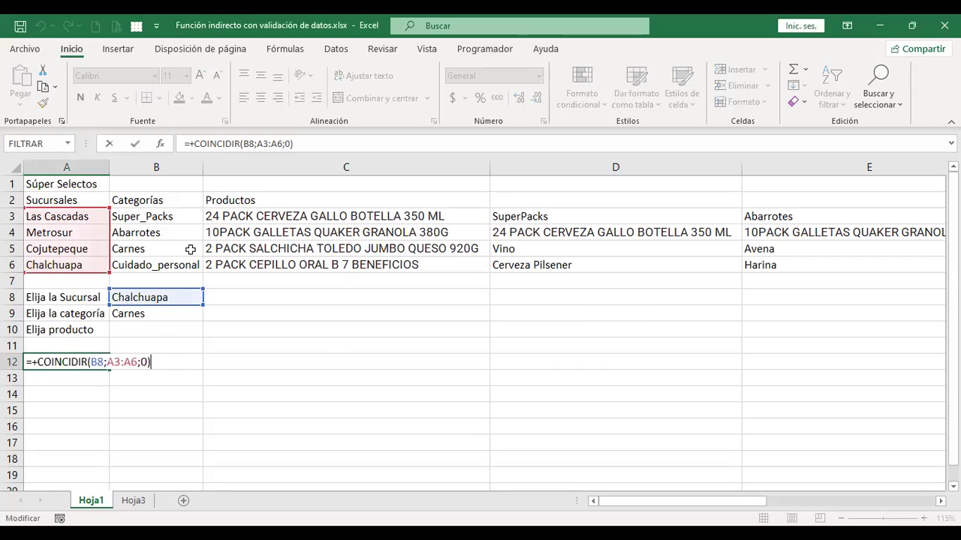
{"action": "left_click", "coordinate": [96, 363]}
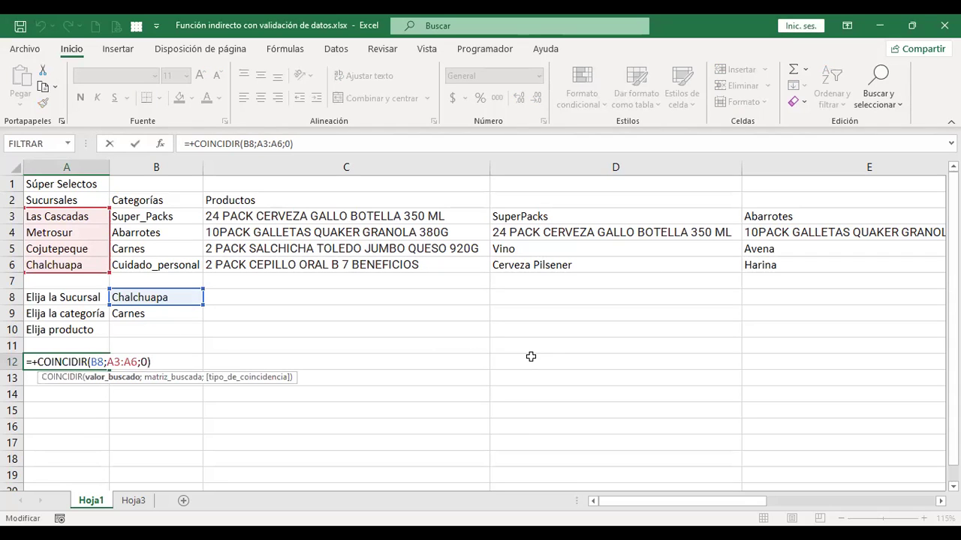
{"action": "key", "text": "BackSpace"}
{"action": "key", "text": "Delete"}
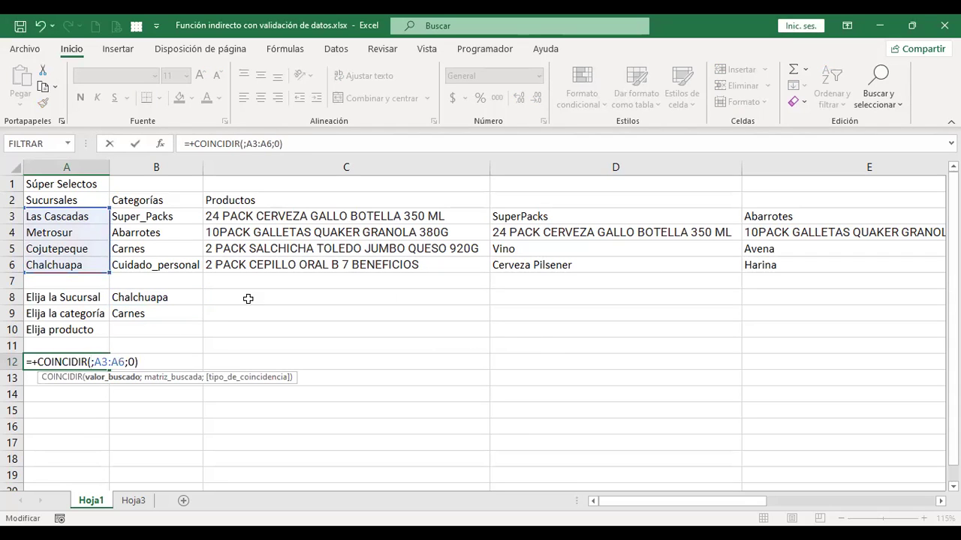
{"action": "left_click", "coordinate": [162, 329]}
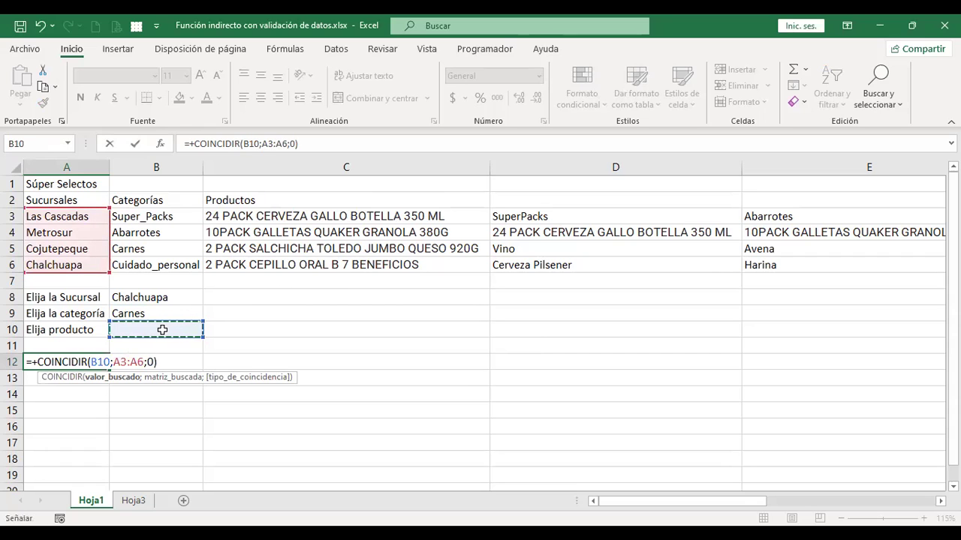
- Replace the COINCIDIR lookup array A3:A6 in A12 with the product range D4:E6
{"action": "left_click", "coordinate": [117, 361]}
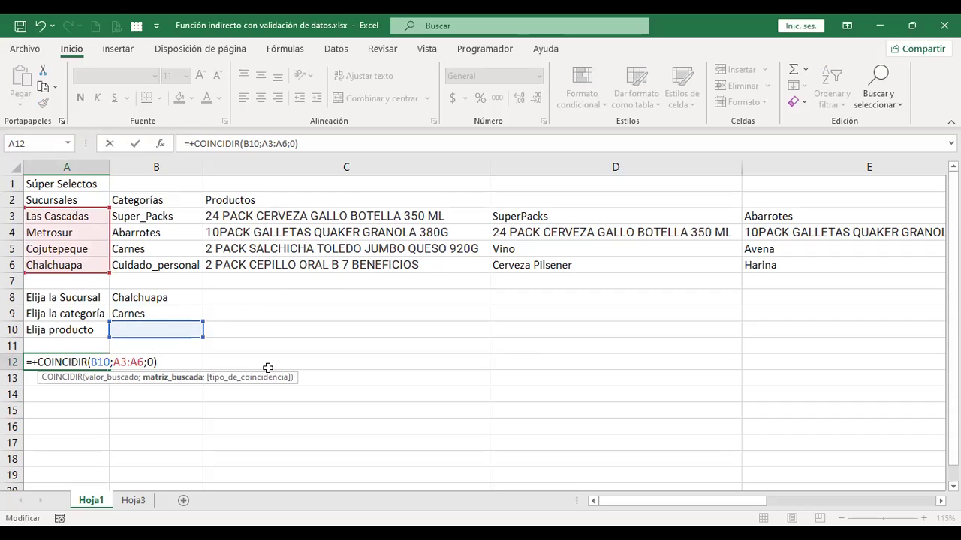
{"action": "left_click_drag", "start_coordinate": [114, 362], "coordinate": [146, 362]}
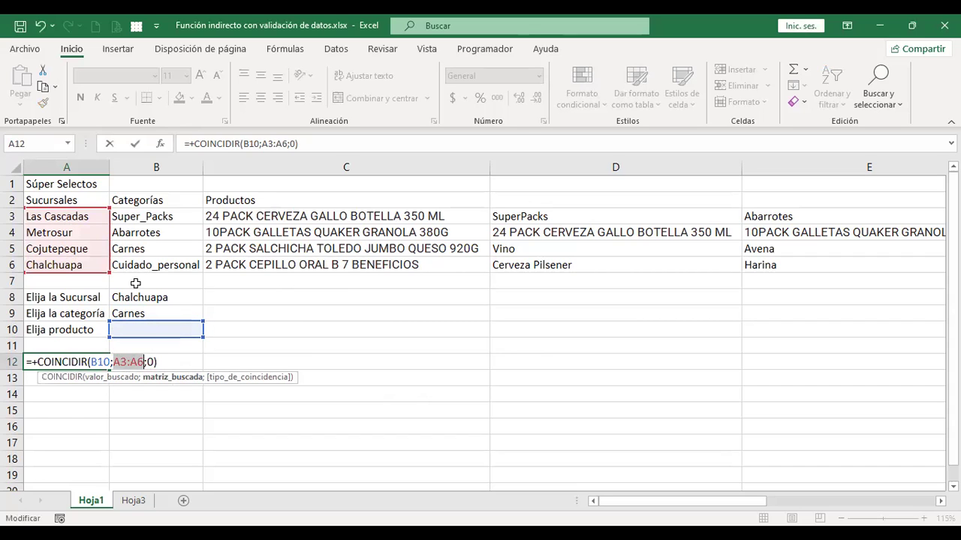
{"action": "key", "text": "BackSpace"}
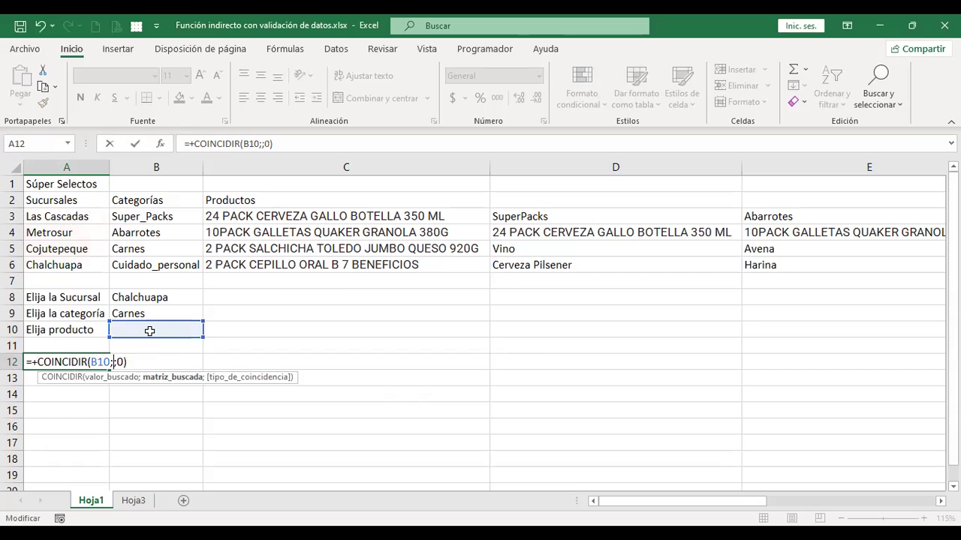
{"action": "left_click", "coordinate": [635, 232]}
{"action": "key", "text": "shift+Right"}
{"action": "key", "text": "shift+Down"}
{"action": "key", "text": "shift+Down"}
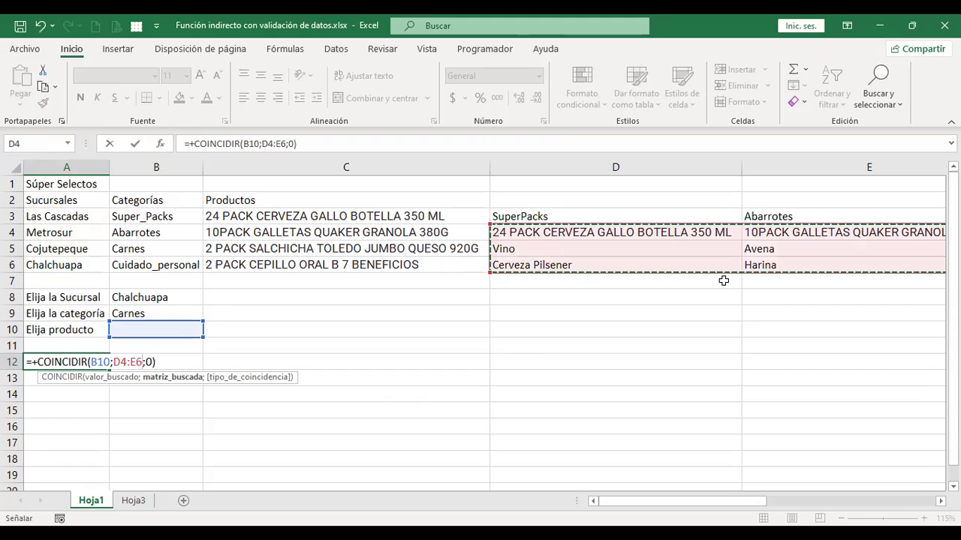
{"action": "key", "text": "Return"}
{"action": "key", "text": "Up"}
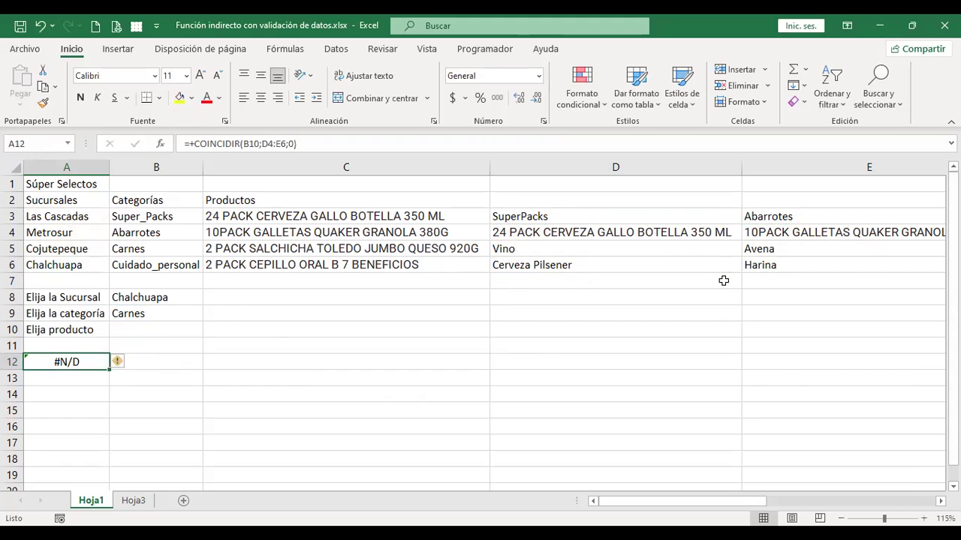
- Choose Carne para guisar as the product in B10 and check the COINCIDIR result in A12
{"action": "left_click", "coordinate": [191, 327]}
{"action": "left_click", "coordinate": [210, 330]}
{"action": "left_click", "coordinate": [174, 356]}
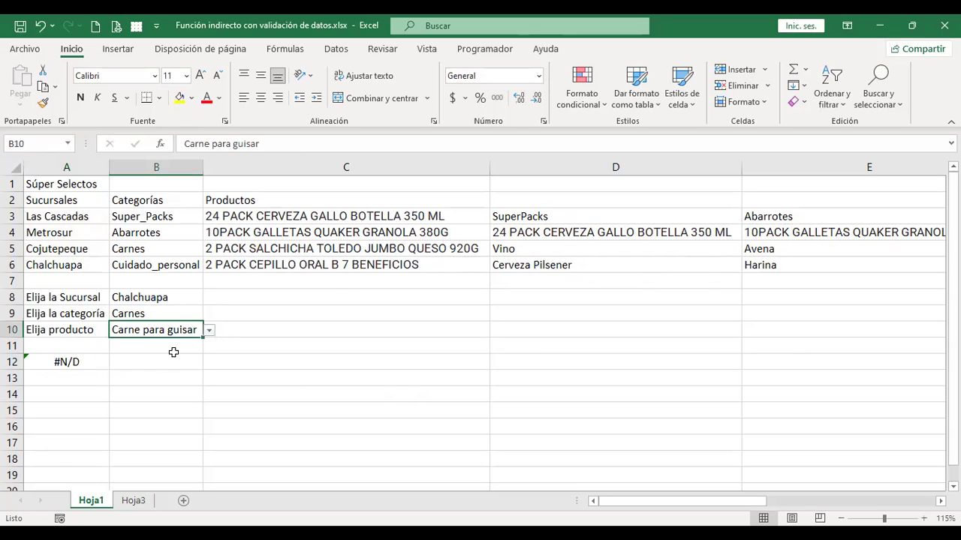
{"action": "left_click", "coordinate": [75, 366]}
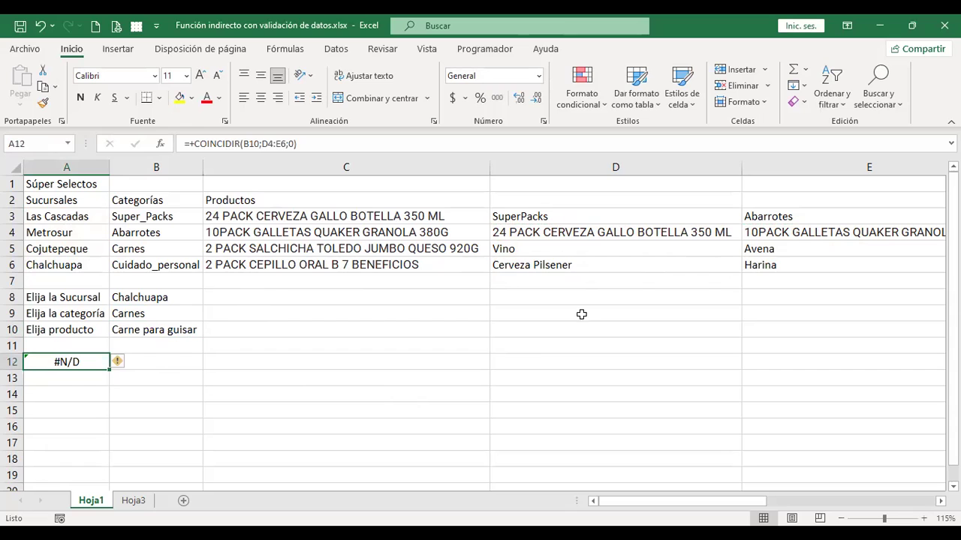
- Replace the lookup array D4:E6 in the A12 formula with the SuperPacks range D4:D6
{"action": "left_click", "coordinate": [320, 144]}
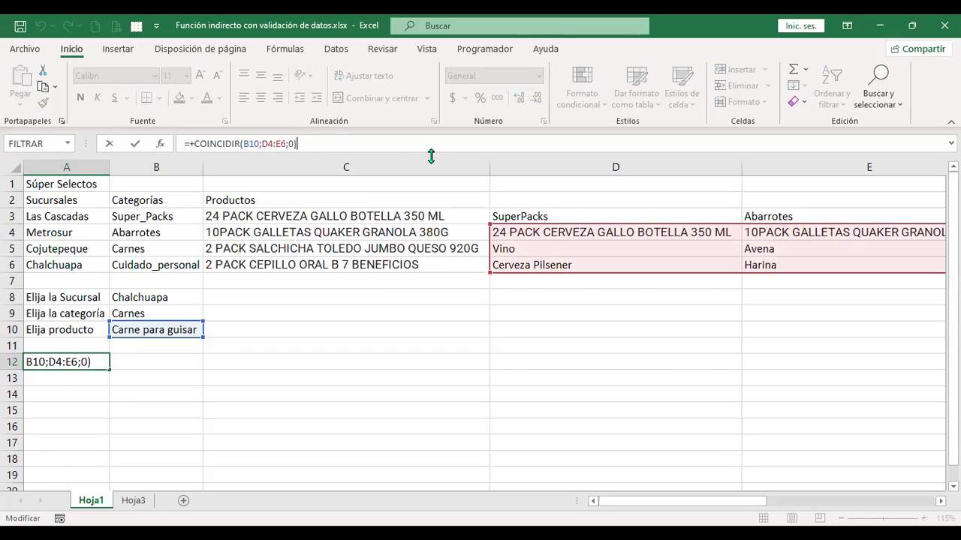
{"action": "left_click", "coordinate": [245, 143]}
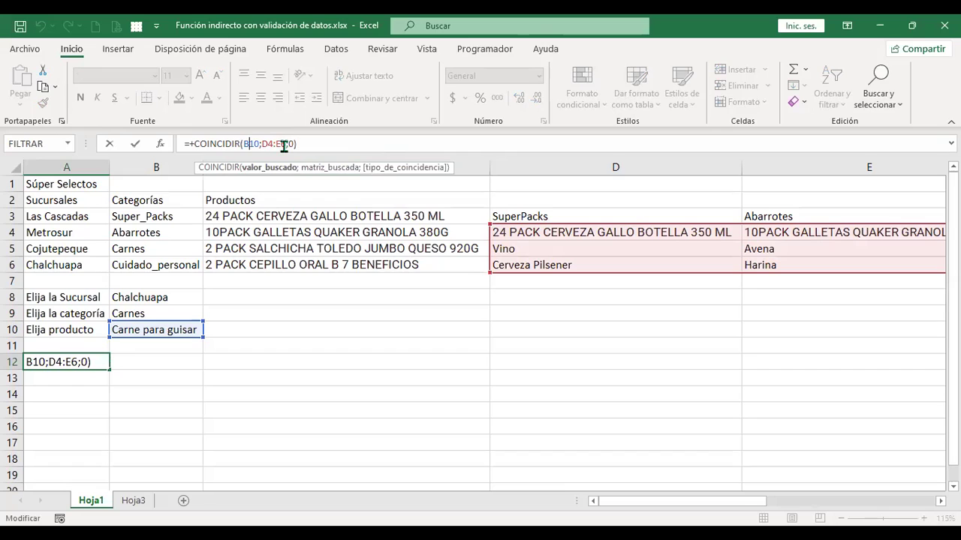
{"action": "left_click", "coordinate": [283, 143]}
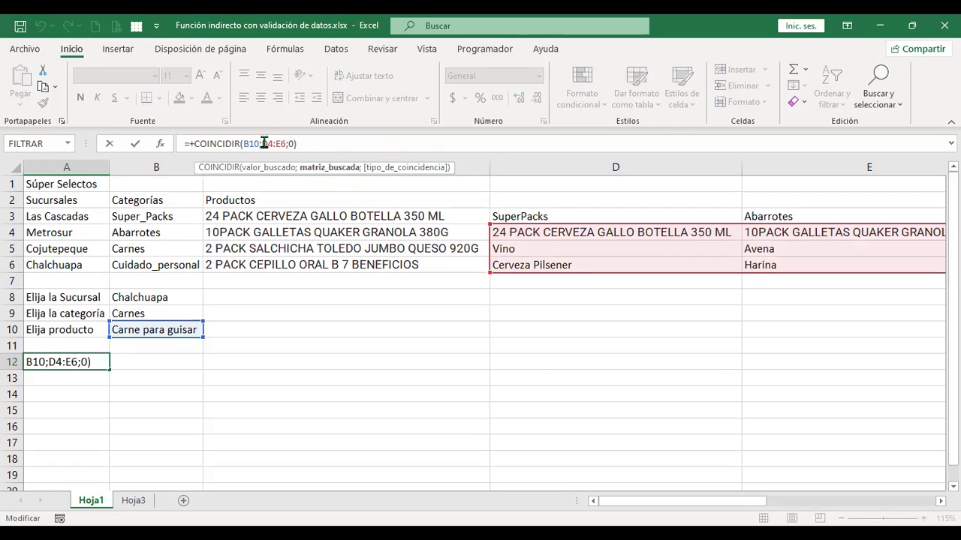
{"action": "key", "text": "BackSpace"}
{"action": "key", "text": "BackSpace"}
{"action": "key", "text": "BackSpace"}
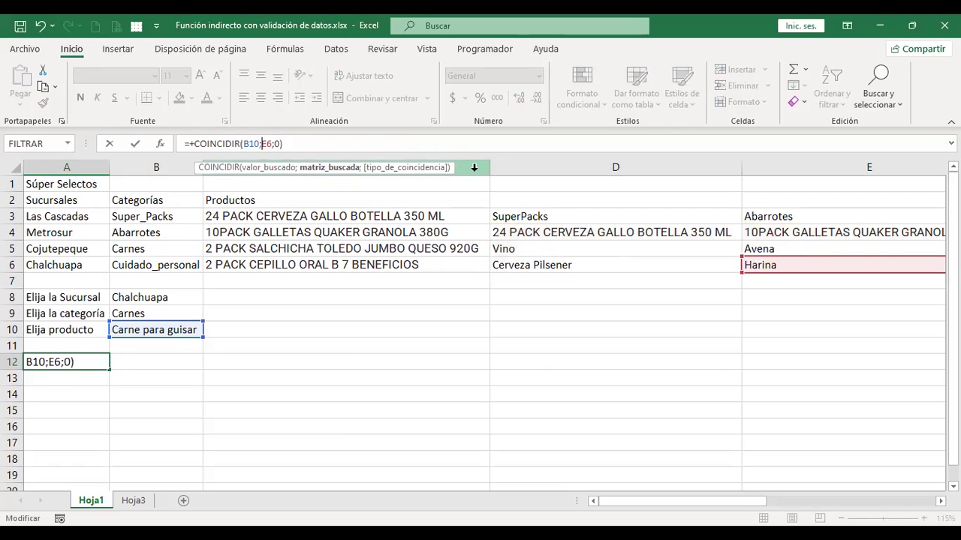
{"action": "key", "text": "Delete"}
{"action": "key", "text": "Delete"}
{"action": "left_click_drag", "start_coordinate": [570, 228], "coordinate": [582, 270]}
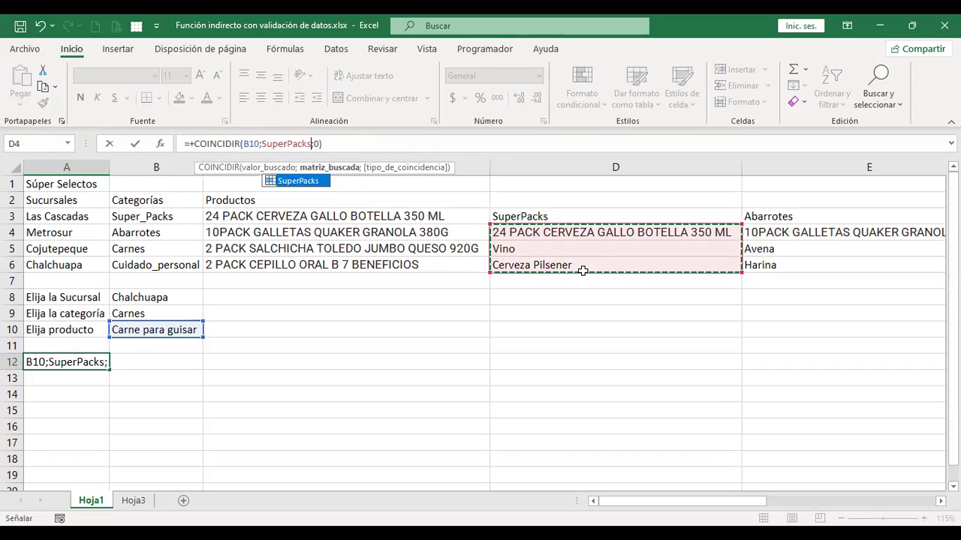
{"action": "key", "text": "Return"}
- Review the COINCIDIR formula in A12 and set the product in B10 to Carne de cerdo
{"action": "left_click", "coordinate": [93, 360]}
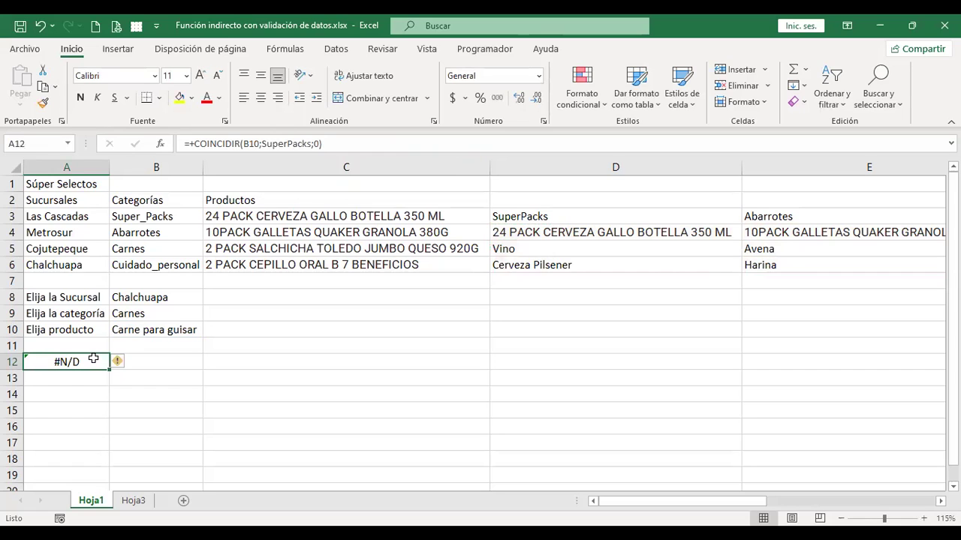
{"action": "double_click", "coordinate": [93, 359]}
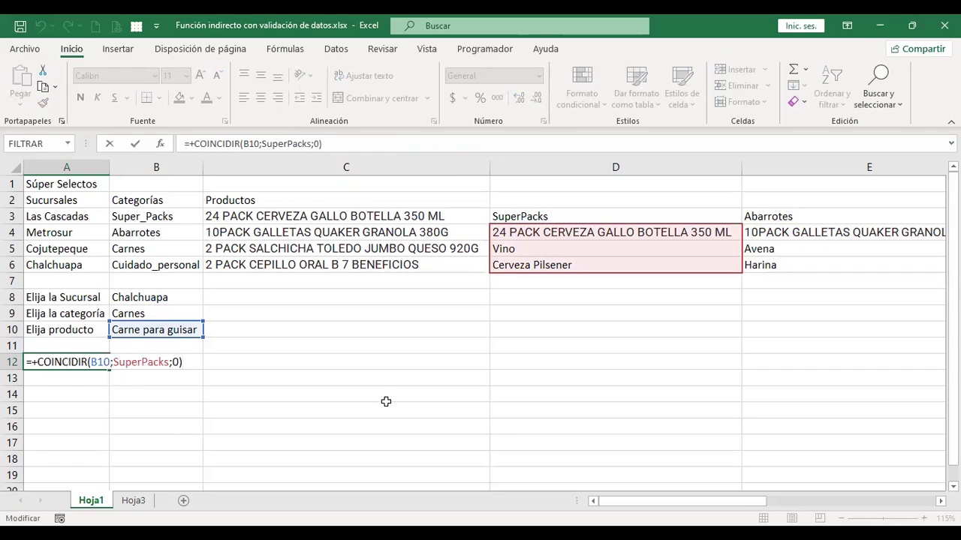
{"action": "left_click", "coordinate": [187, 329]}
{"action": "left_click", "coordinate": [209, 335]}
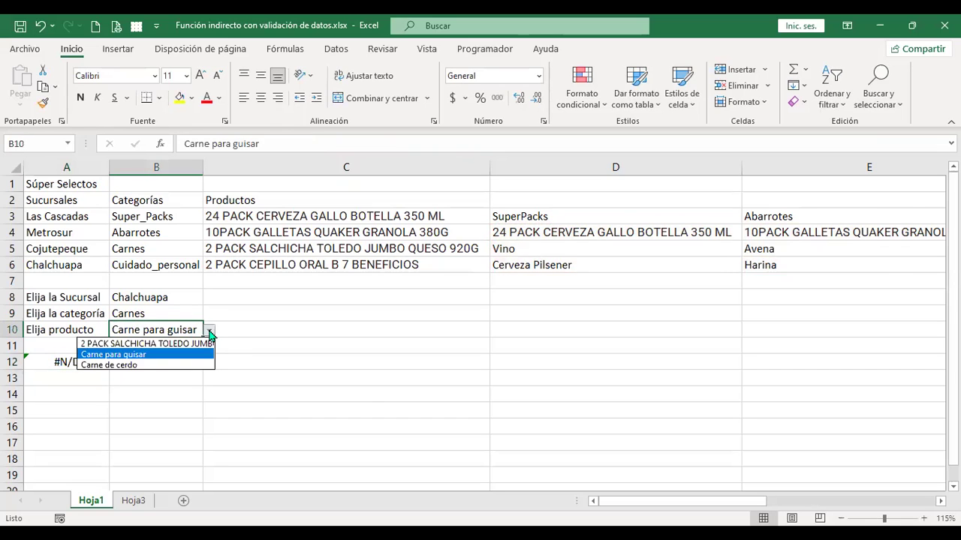
{"action": "left_click", "coordinate": [143, 364]}
- Set the match type of the COINCIDIR formula in A12 to 1 (Menor que)
{"action": "left_click", "coordinate": [89, 361]}
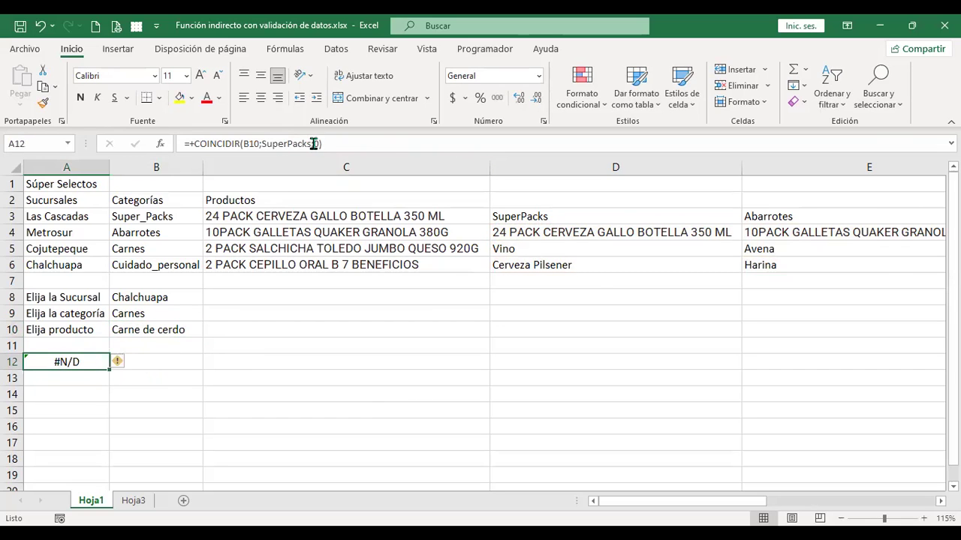
{"action": "key", "text": "F2"}
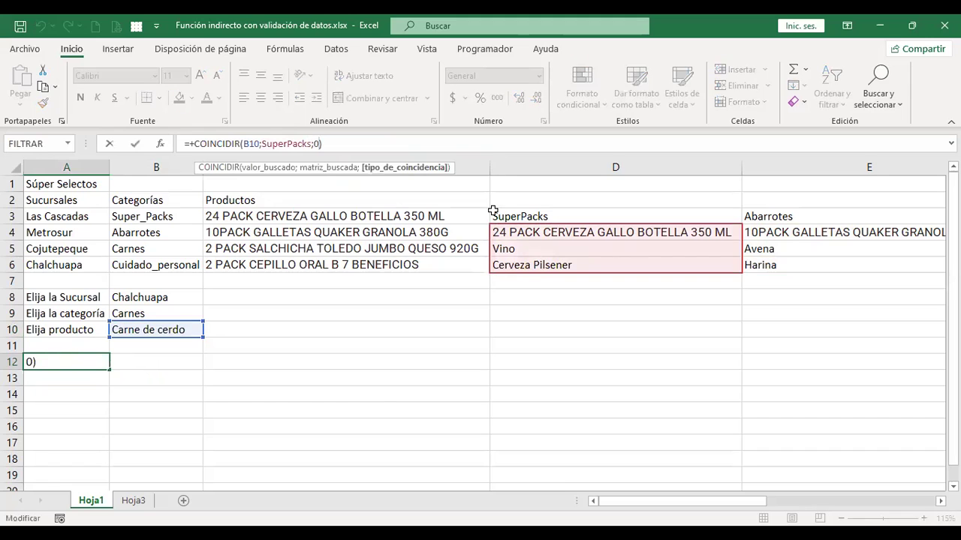
{"action": "key", "text": "BackSpace"}
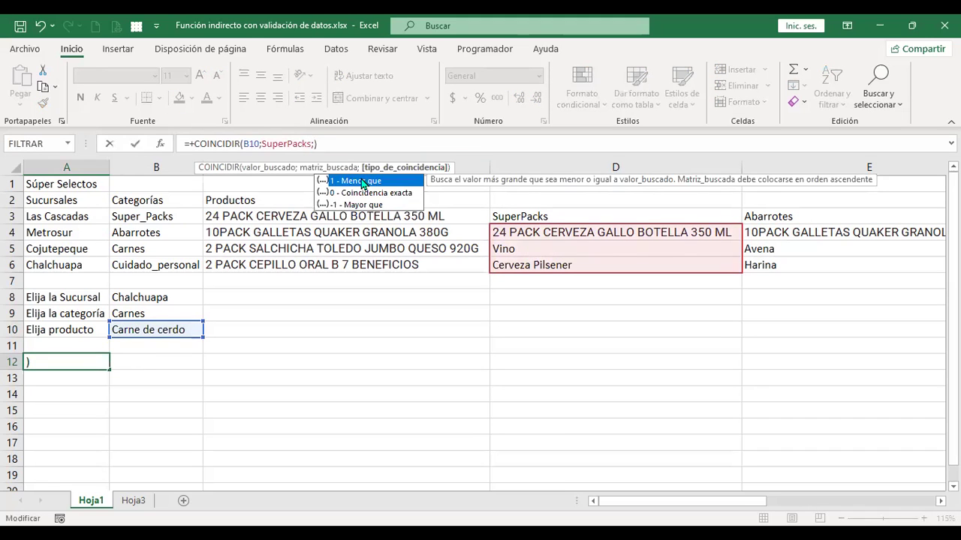
{"action": "type", "text": "1"}
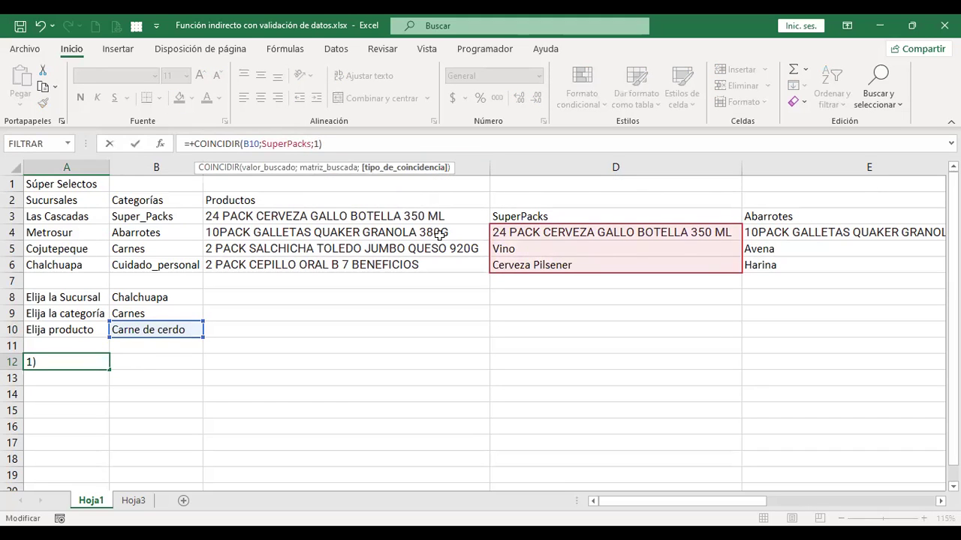
{"action": "key", "text": "Return"}
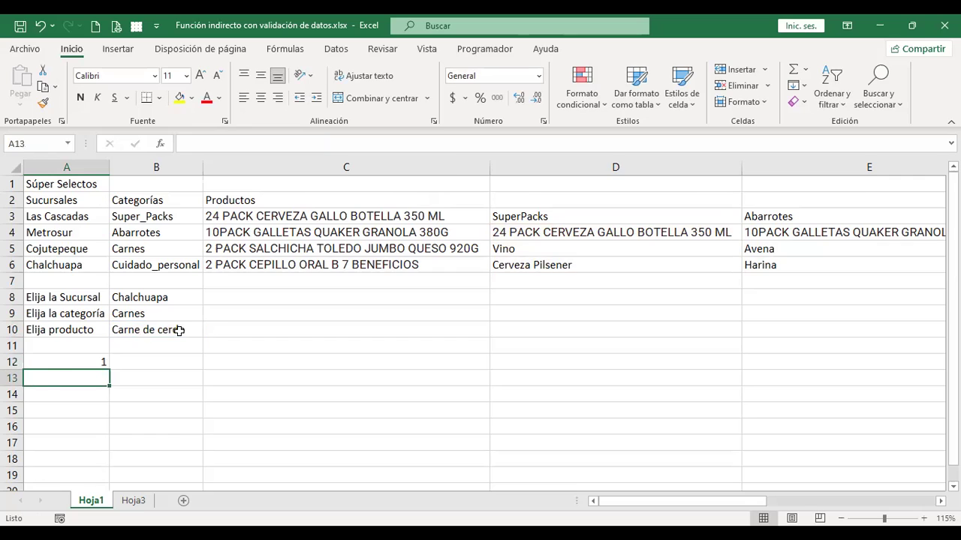
- Compare the COINCIDIR result in A12 with the product in B10 and the Carnes product list
{"action": "left_click", "coordinate": [63, 359]}
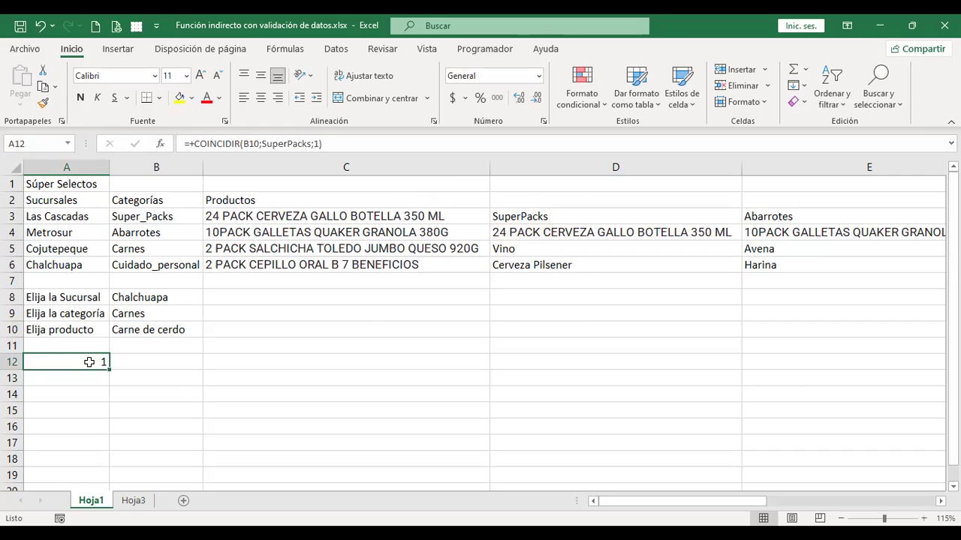
{"action": "left_click", "coordinate": [154, 330]}
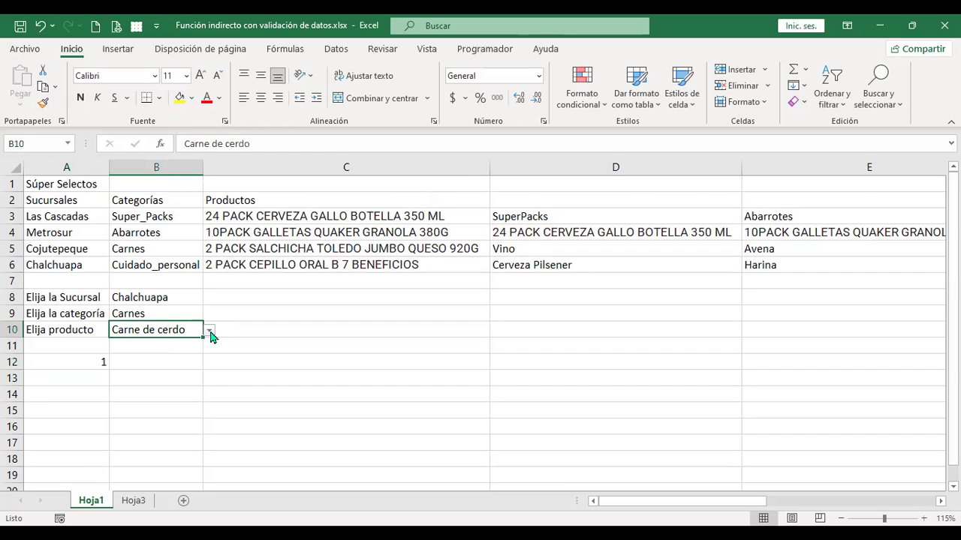
{"action": "left_click", "coordinate": [80, 360]}
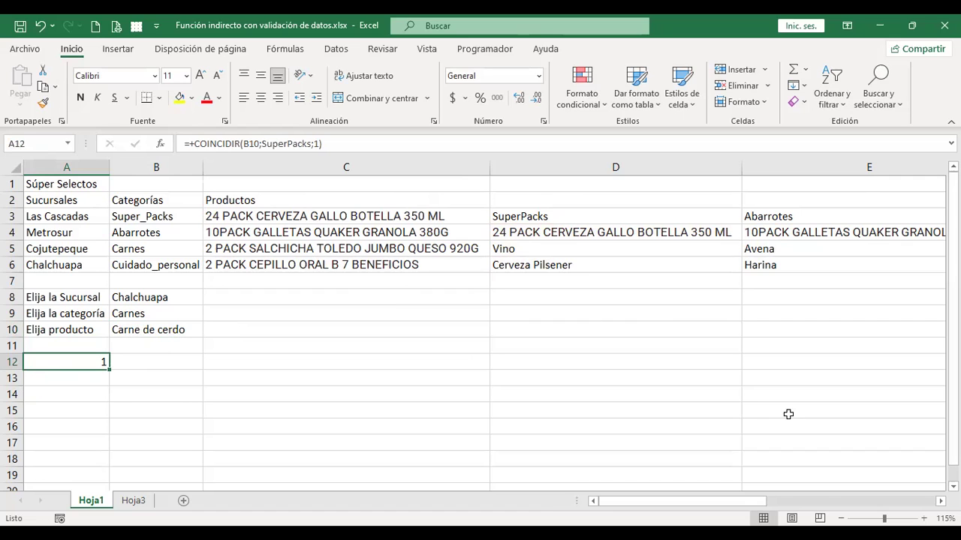
{"action": "left_click_drag", "start_coordinate": [753, 505], "coordinate": [848, 500]}
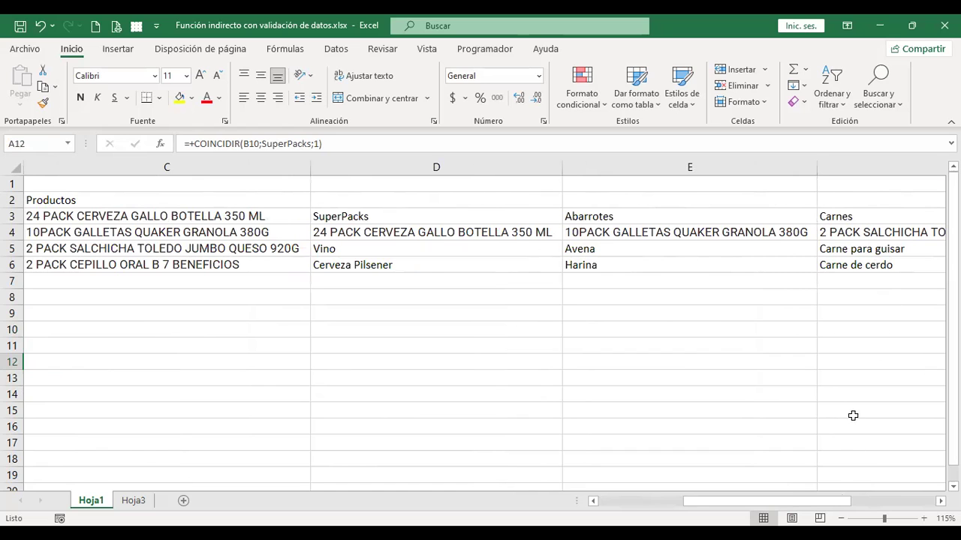
{"action": "left_click_drag", "start_coordinate": [775, 509], "coordinate": [614, 501]}
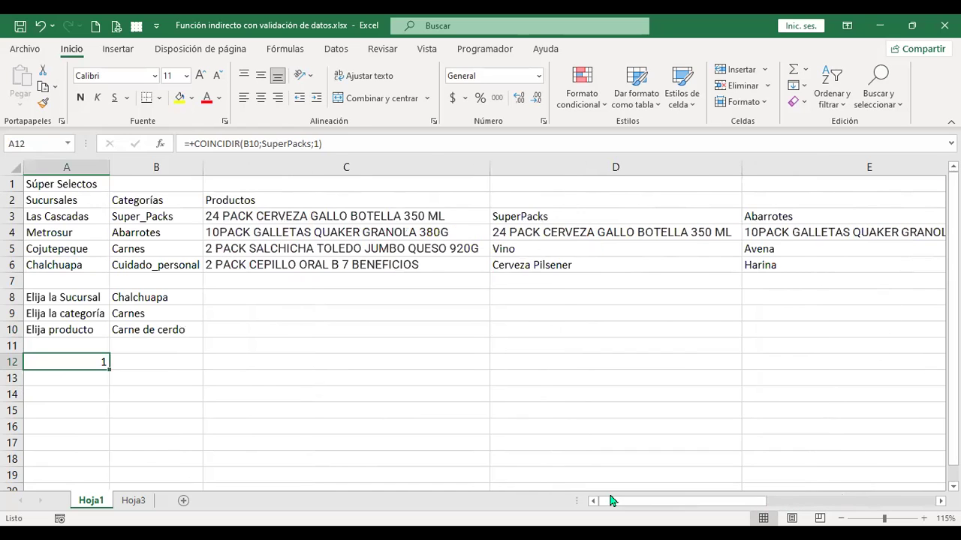
- Set the match type of the COINCIDIR formula in A12 to -1 (Mayor que)
{"action": "left_click", "coordinate": [323, 143]}
{"action": "left_click_drag", "start_coordinate": [323, 143], "coordinate": [316, 144]}
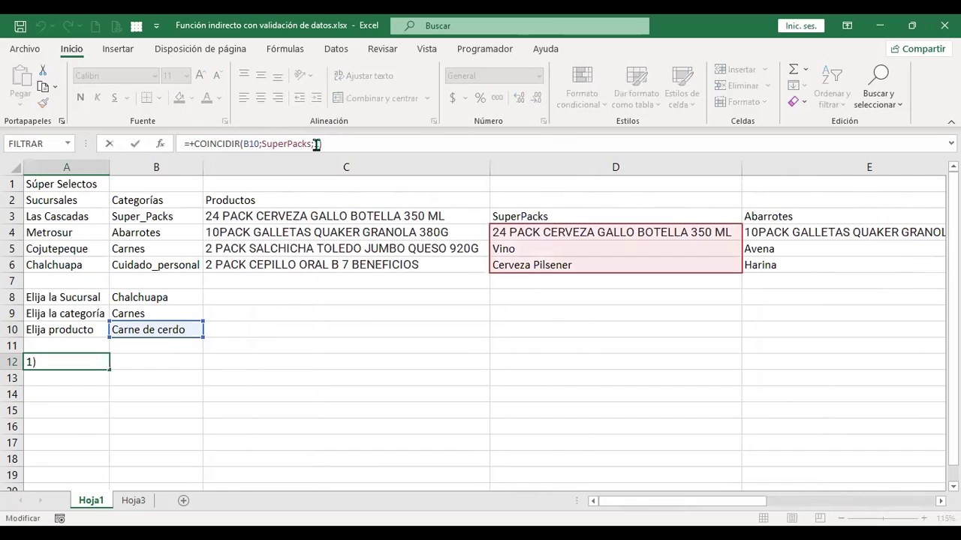
{"action": "left_click", "coordinate": [316, 143]}
{"action": "key", "text": "Delete"}
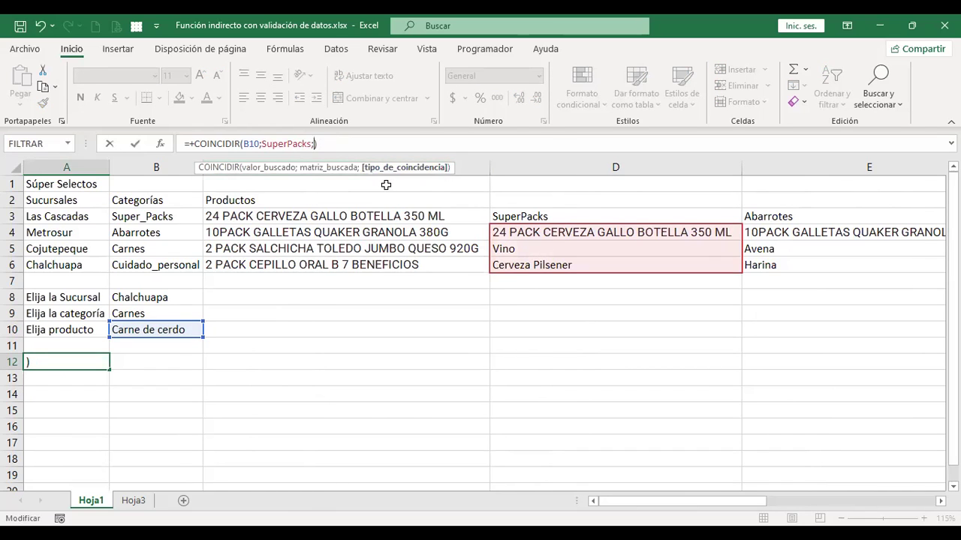
{"action": "key", "text": "BackSpace"}
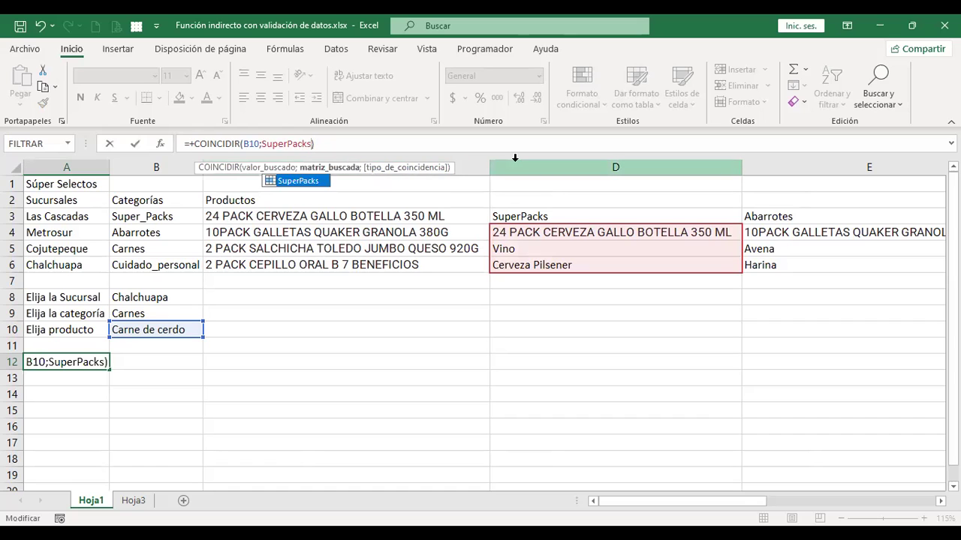
{"action": "type", "text": ";"}
{"action": "type", "text": ";"}
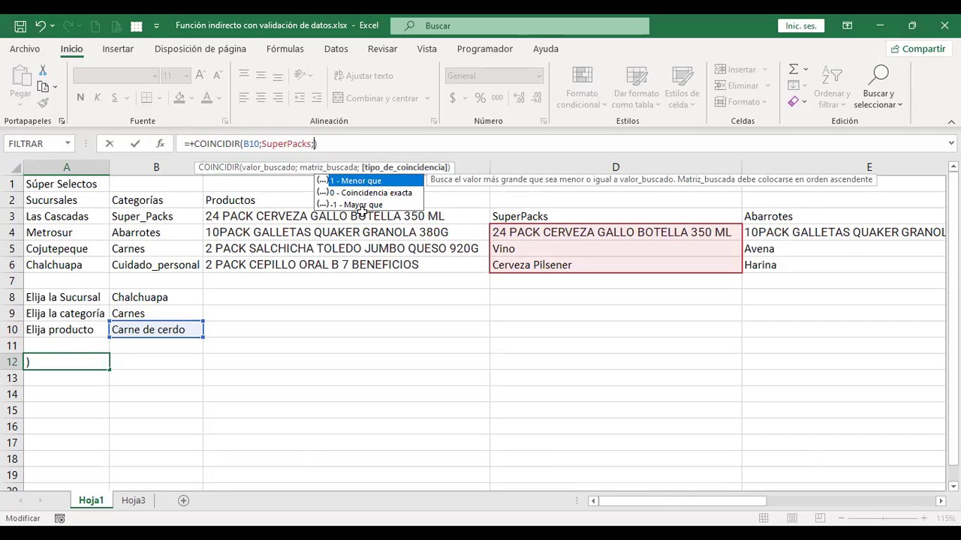
{"action": "type", "text": "-1"}
{"action": "key", "text": "Return"}
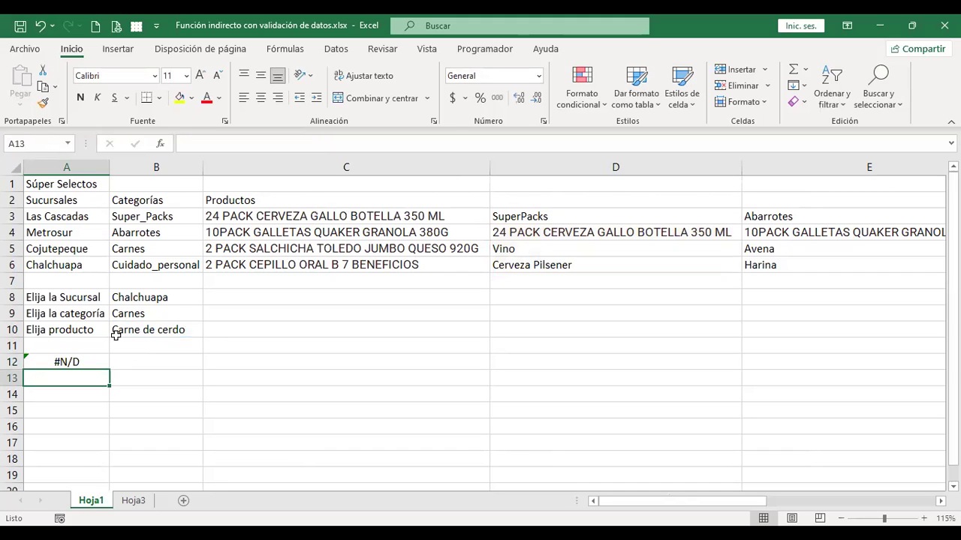
- Set the category in B9 to Abarrotes and the product in B10 to 10PACK GALLETAS QUAKER GRANOLA 380G
{"action": "left_click", "coordinate": [151, 328]}
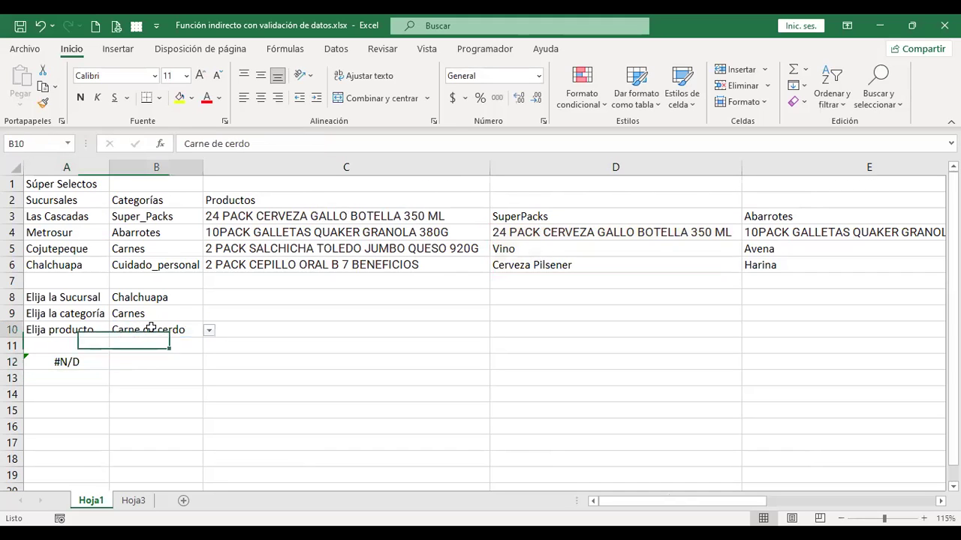
{"action": "left_click", "coordinate": [210, 331]}
{"action": "left_click", "coordinate": [186, 315]}
{"action": "left_click", "coordinate": [187, 312]}
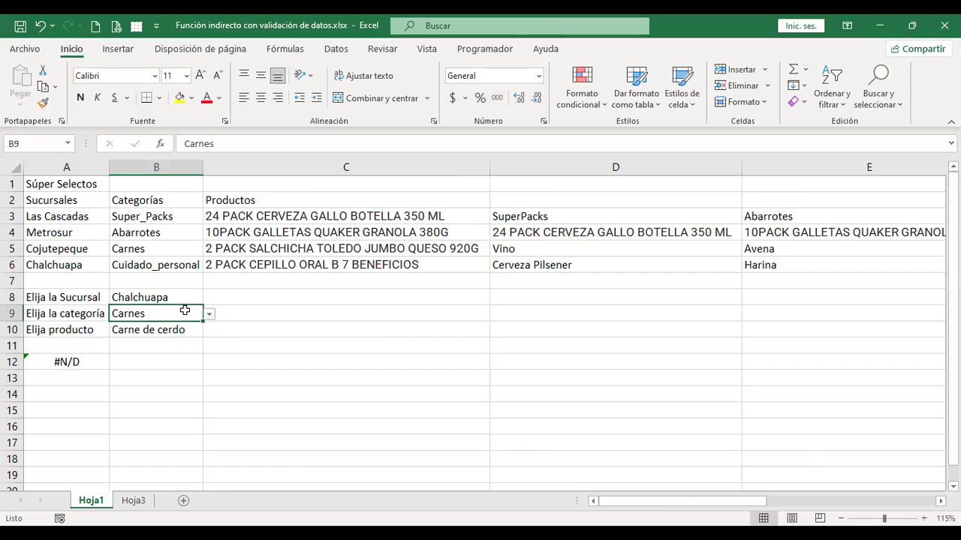
{"action": "left_click", "coordinate": [210, 315]}
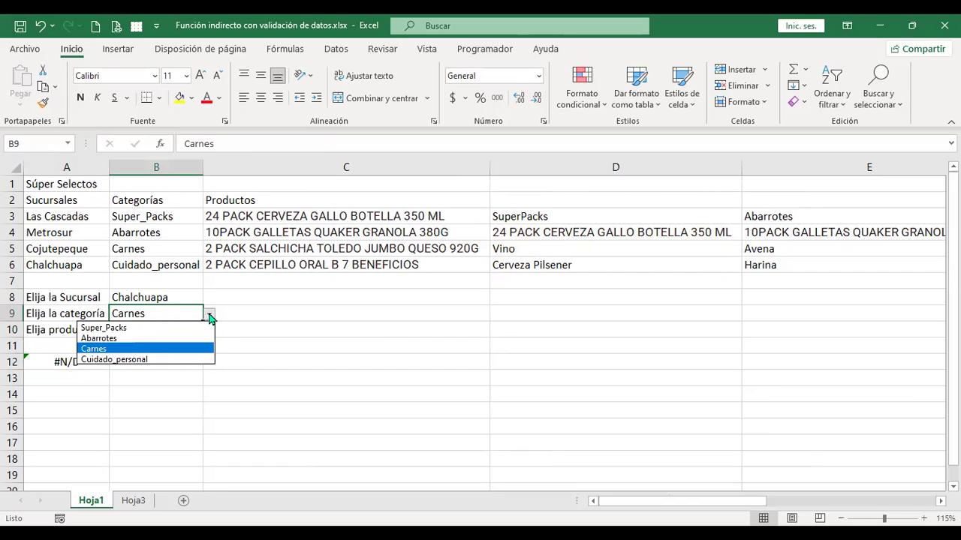
{"action": "left_click", "coordinate": [149, 338]}
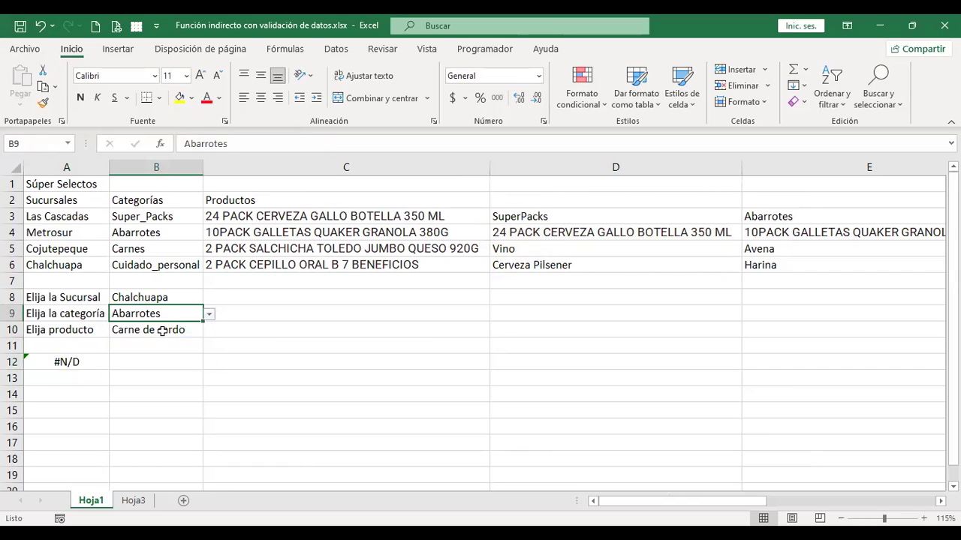
{"action": "left_click", "coordinate": [162, 331]}
{"action": "left_click", "coordinate": [209, 331]}
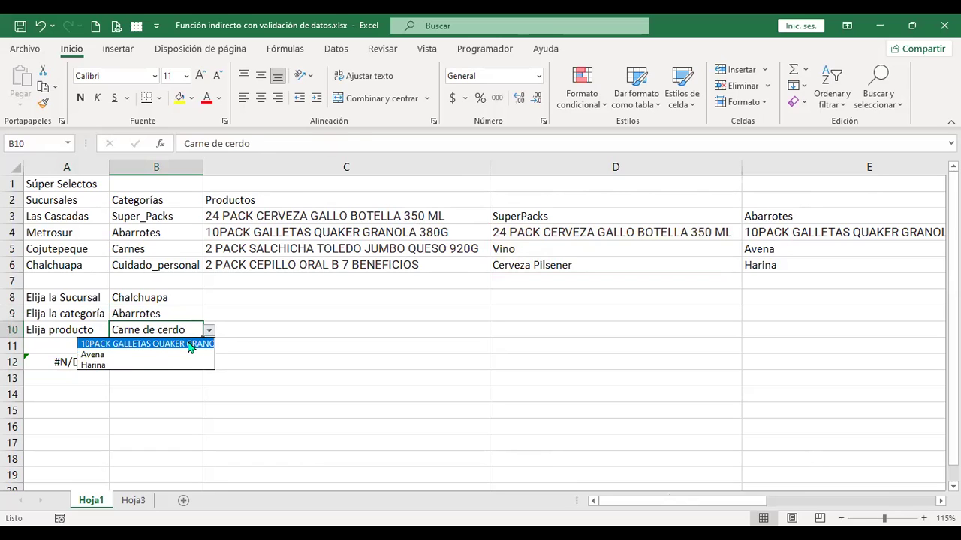
{"action": "left_click", "coordinate": [189, 344]}
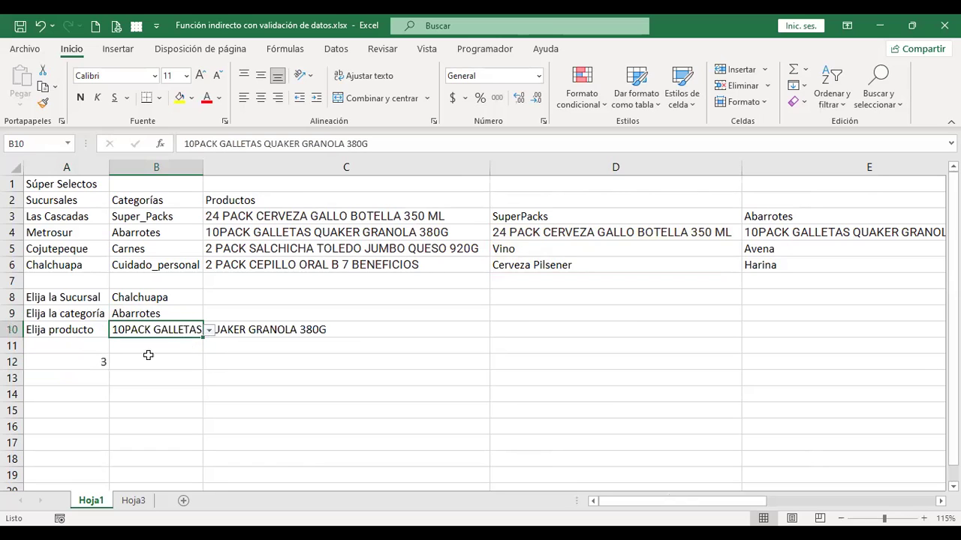
- Review the match type options of the COINCIDIR formula in A12 and discard the edit
{"action": "left_click", "coordinate": [79, 363]}
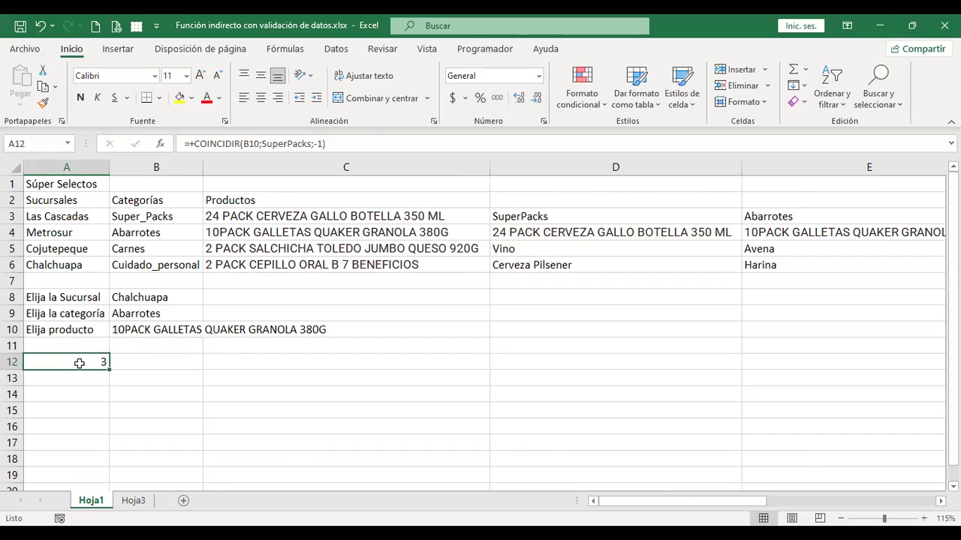
{"action": "left_click", "coordinate": [316, 147]}
{"action": "type", "text": "-"}
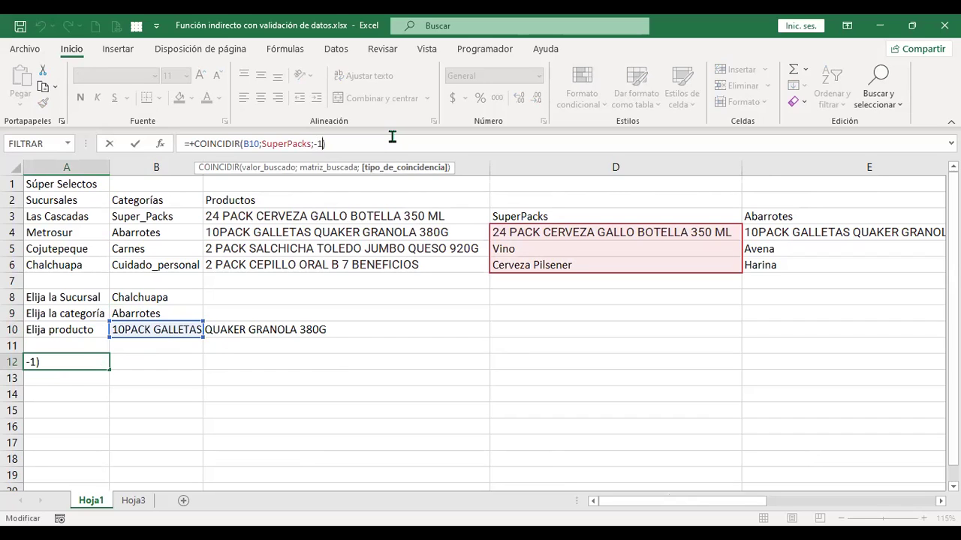
{"action": "key", "text": "BackSpace"}
{"action": "key", "text": "BackSpace"}
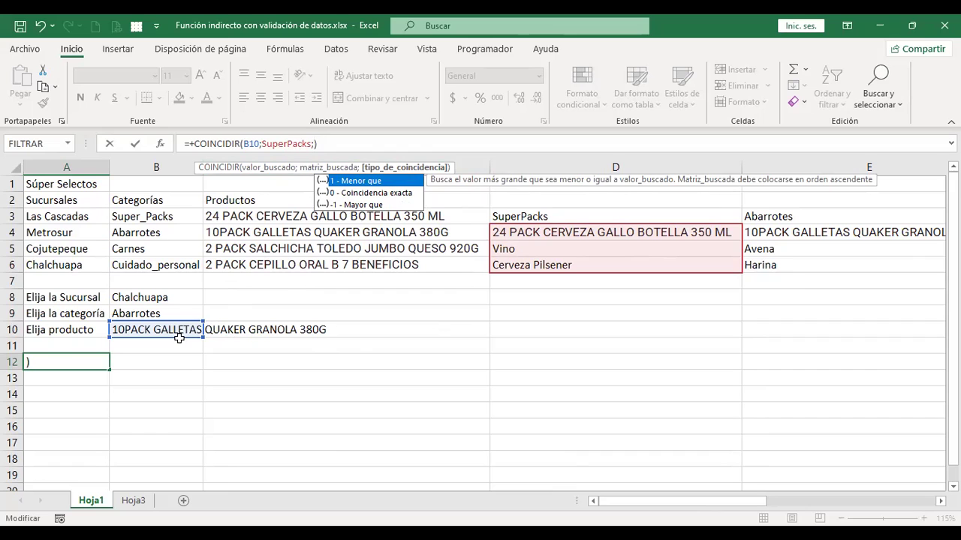
{"action": "left_click", "coordinate": [165, 310]}
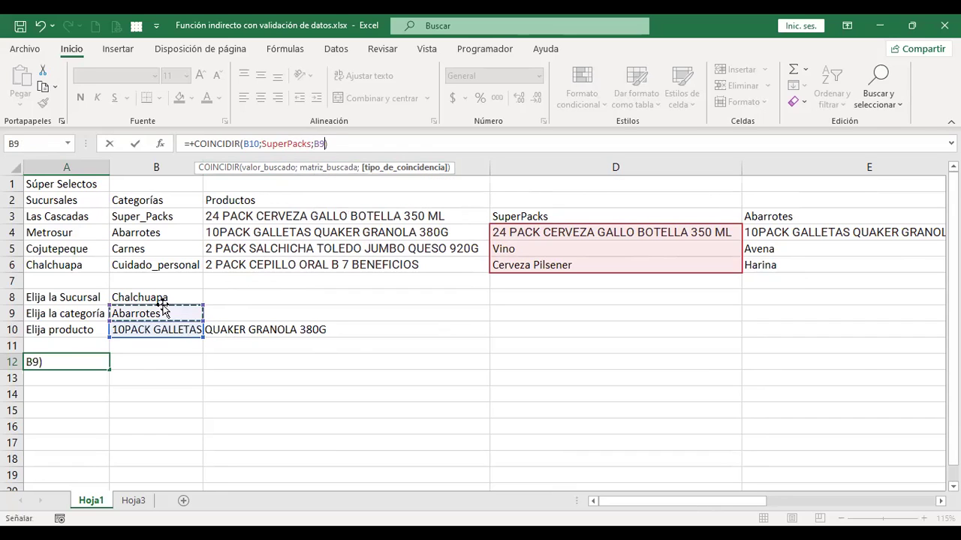
{"action": "key", "text": "Return"}
- Set the category in B9 to Super_Packs and check the products offered in B10
{"action": "left_click", "coordinate": [162, 311]}
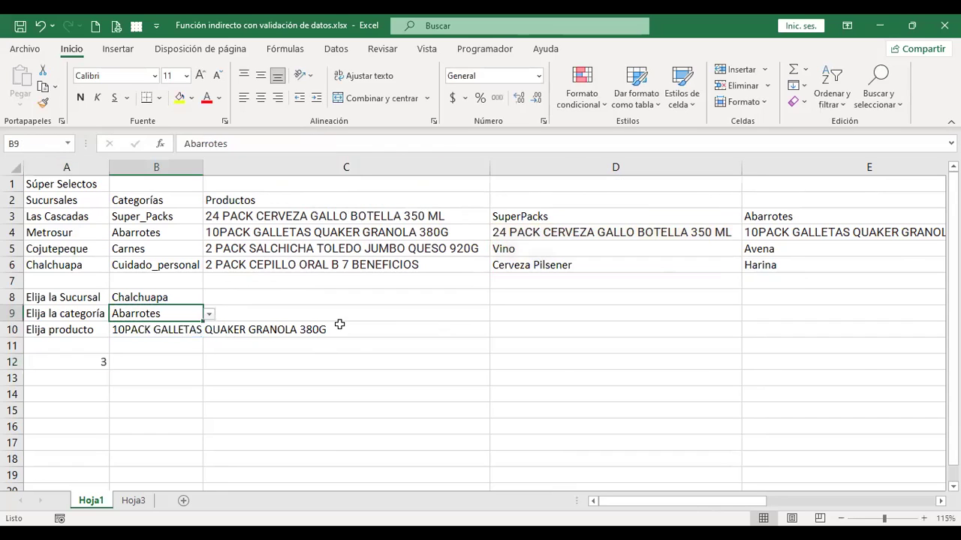
{"action": "left_click", "coordinate": [210, 315]}
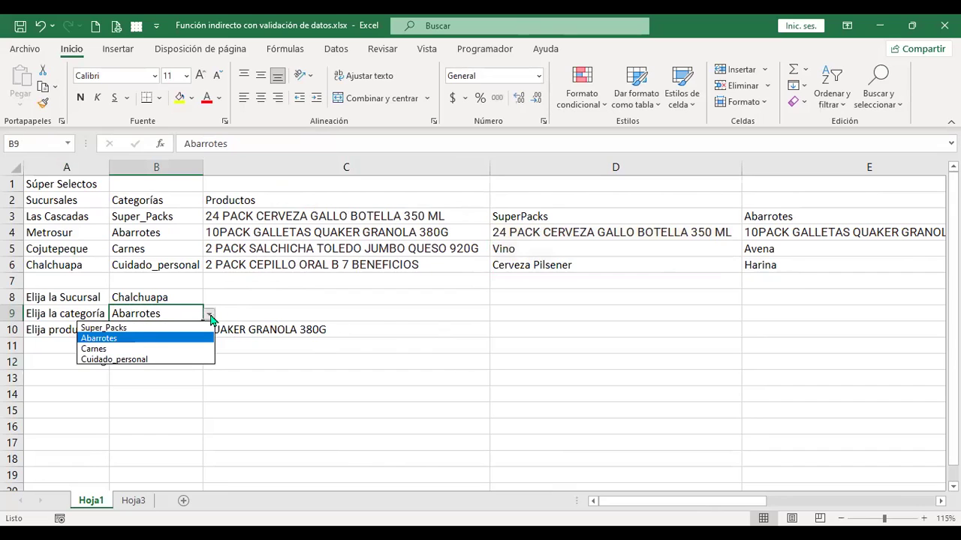
{"action": "key", "text": "Escape"}
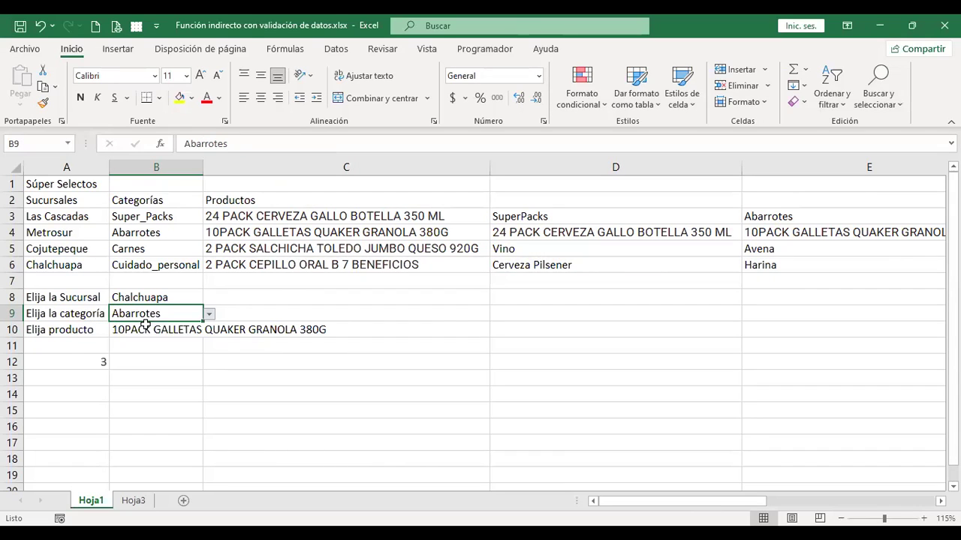
{"action": "left_click", "coordinate": [197, 331]}
{"action": "left_click", "coordinate": [210, 330]}
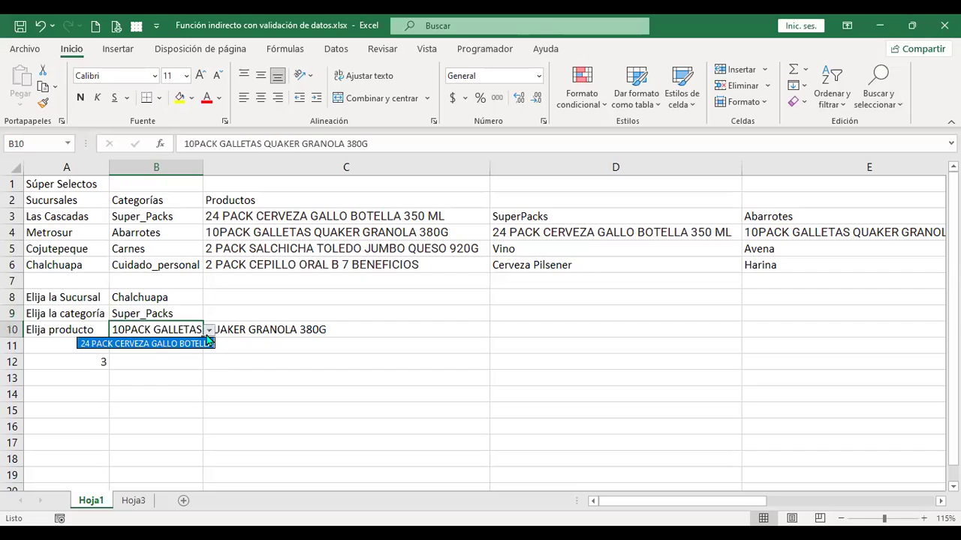
{"action": "left_click", "coordinate": [192, 332]}
- Review the category options in B9, keeping the current choice
{"action": "left_click", "coordinate": [190, 313]}
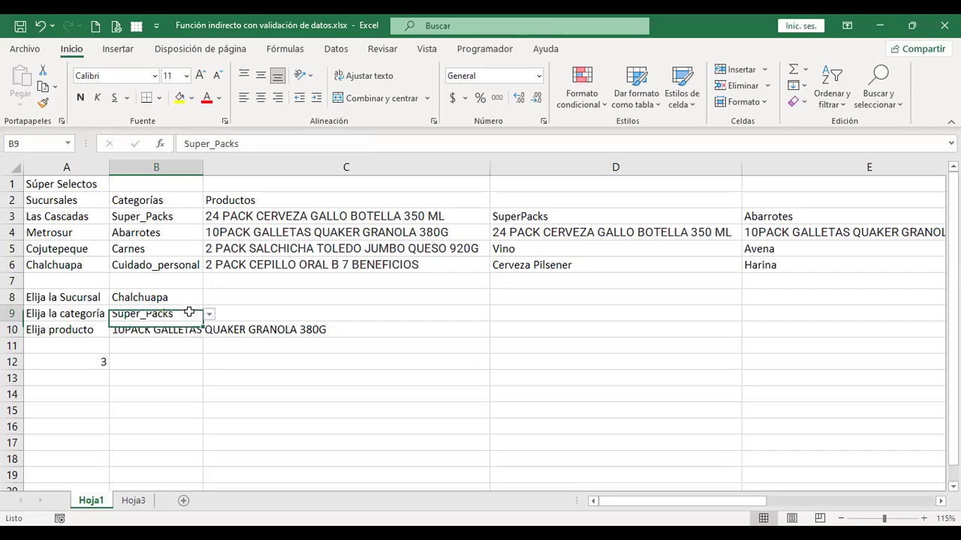
{"action": "left_click", "coordinate": [210, 315]}
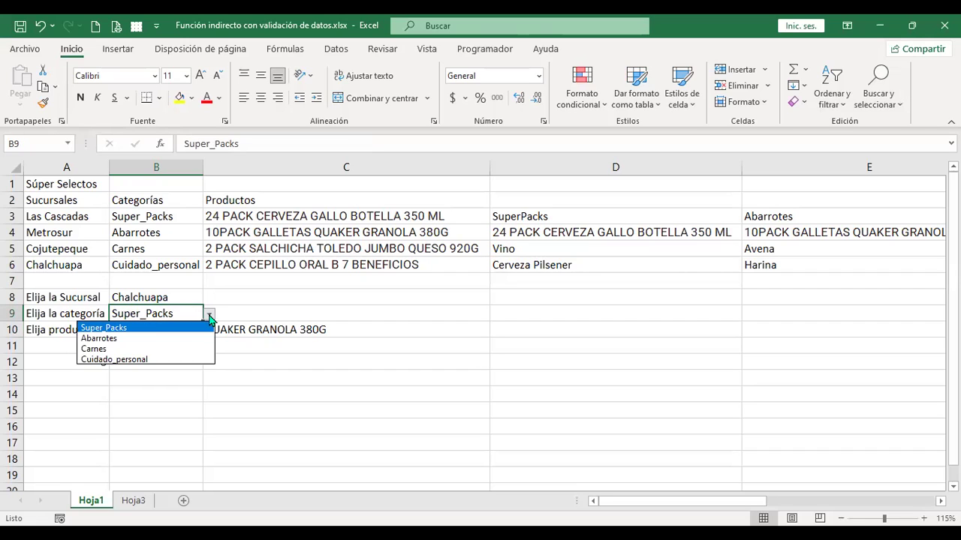
{"action": "left_click", "coordinate": [166, 314]}
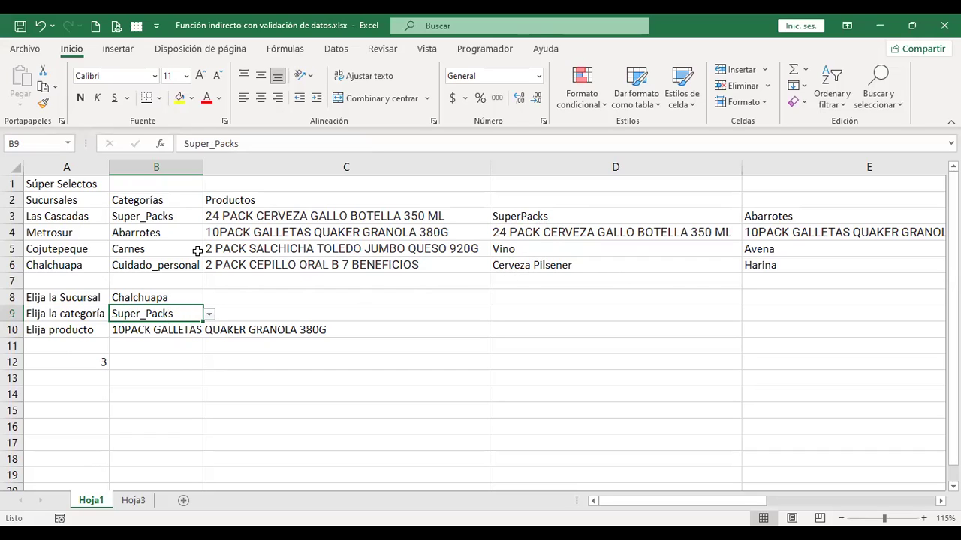
{"action": "left_click", "coordinate": [210, 314]}
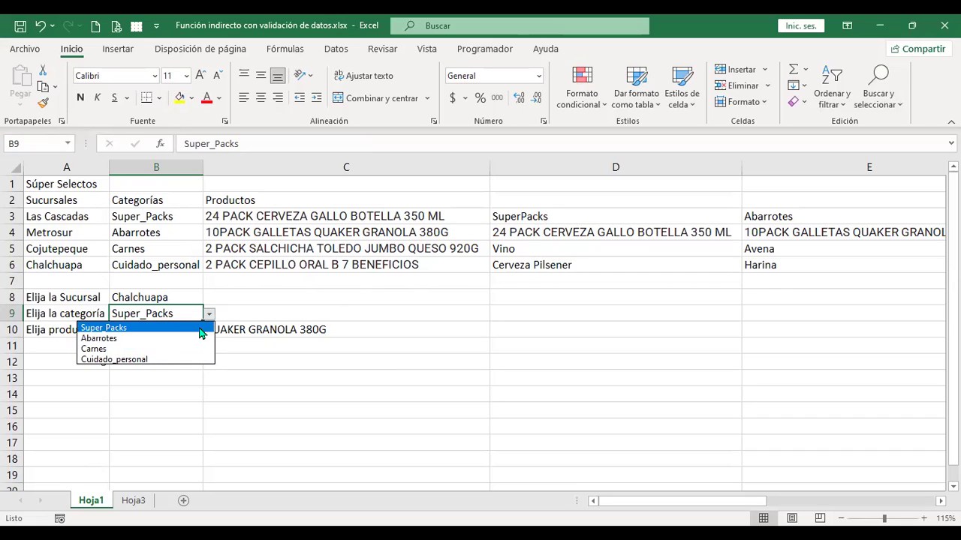
{"action": "key", "text": "Escape"}
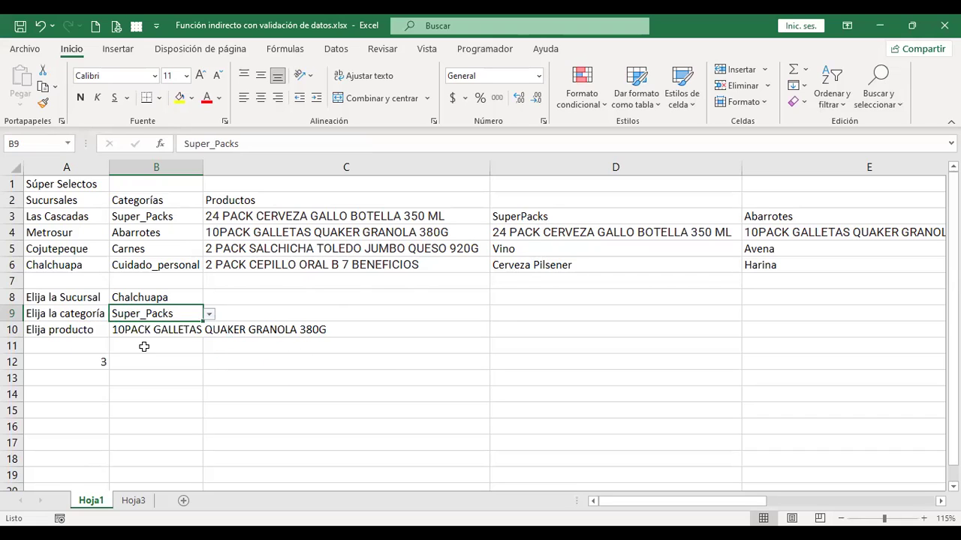
- Replace the SuperPacks lookup array in the COINCIDIR formula in A12 with the range C3:C6
{"action": "left_click", "coordinate": [92, 363]}
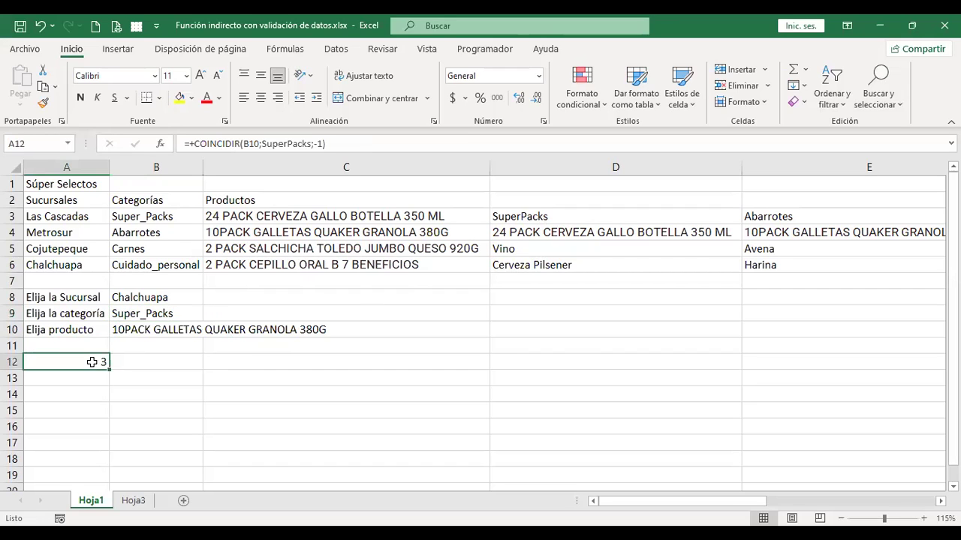
{"action": "left_click", "coordinate": [265, 144]}
{"action": "key", "text": "Delete"}
{"action": "key", "text": "Delete"}
{"action": "key", "text": "Delete"}
{"action": "key", "text": "Delete"}
{"action": "key", "text": "Delete"}
{"action": "key", "text": "Delete"}
{"action": "key", "text": "Delete"}
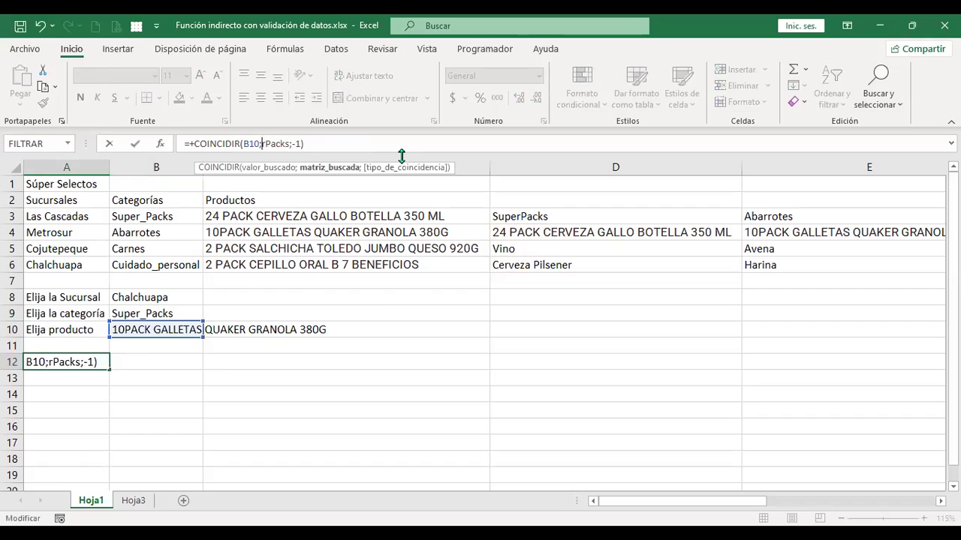
{"action": "key", "text": "Delete"}
{"action": "key", "text": "Delete"}
{"action": "key", "text": "Delete"}
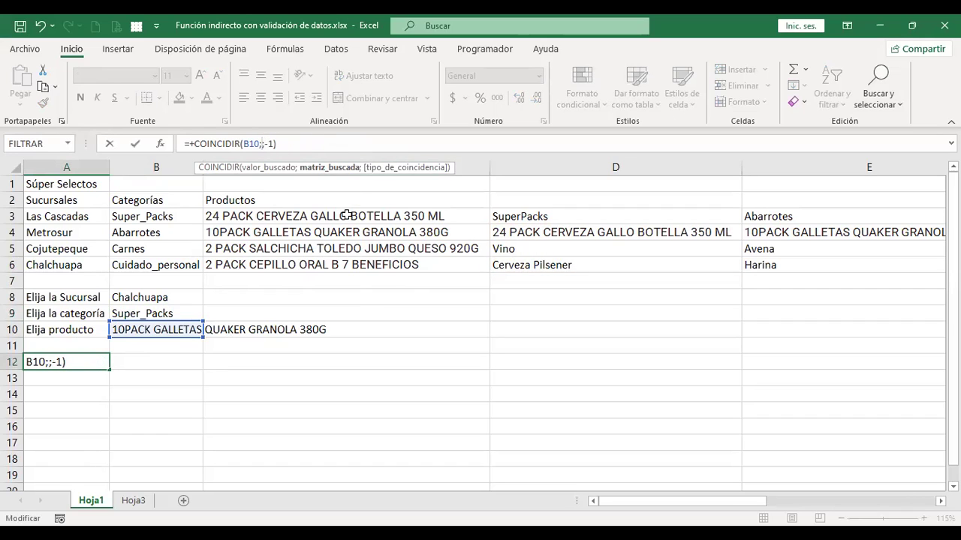
{"action": "left_click", "coordinate": [346, 216]}
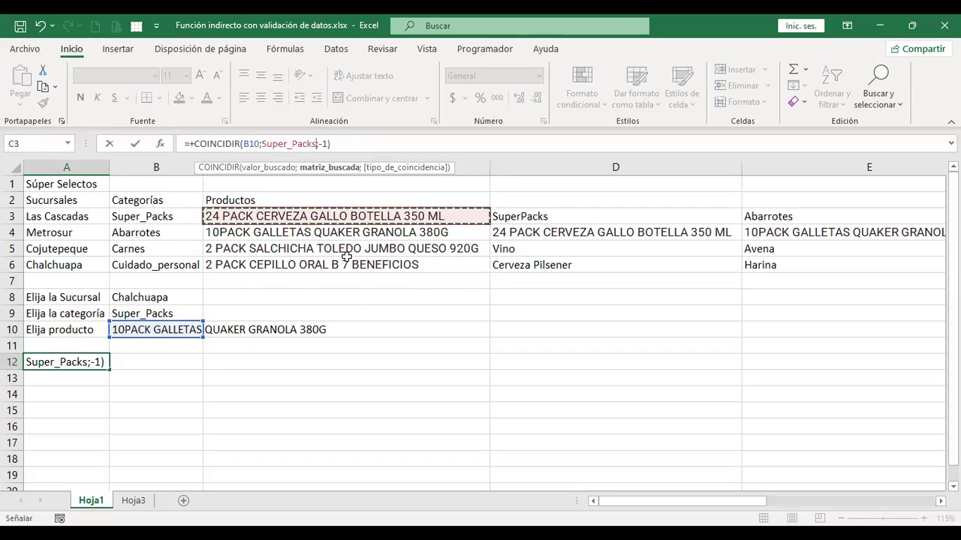
{"action": "left_click", "coordinate": [346, 258], "text": "shift"}
- Set the match type of the COINCIDIR formula in A12 to 0 (Coincidencia exacta)
{"action": "left_click", "coordinate": [292, 144]}
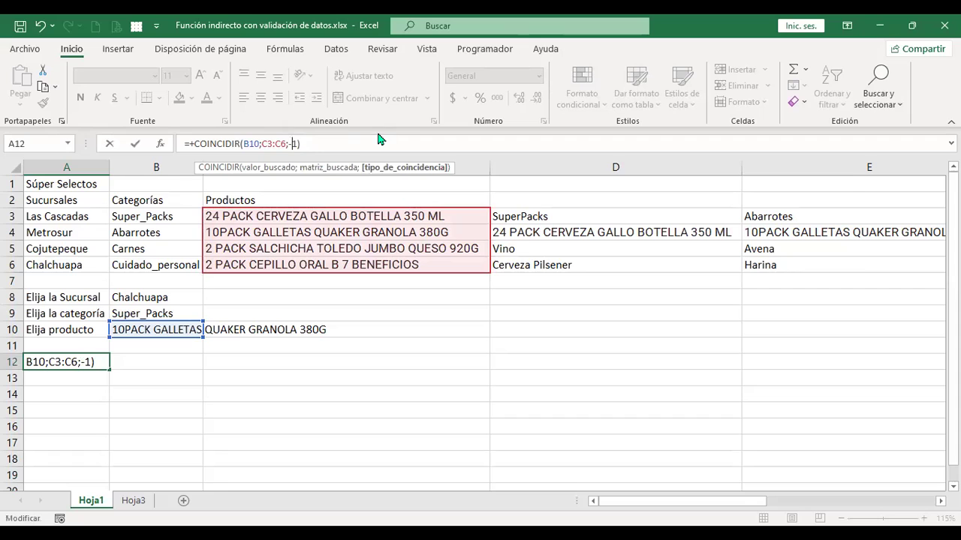
{"action": "key", "text": "BackSpace"}
{"action": "key", "text": "Delete"}
{"action": "type", "text": "0"}
{"action": "double_click", "coordinate": [323, 192]}
{"action": "key", "text": "Return"}
{"action": "key", "text": "Up"}
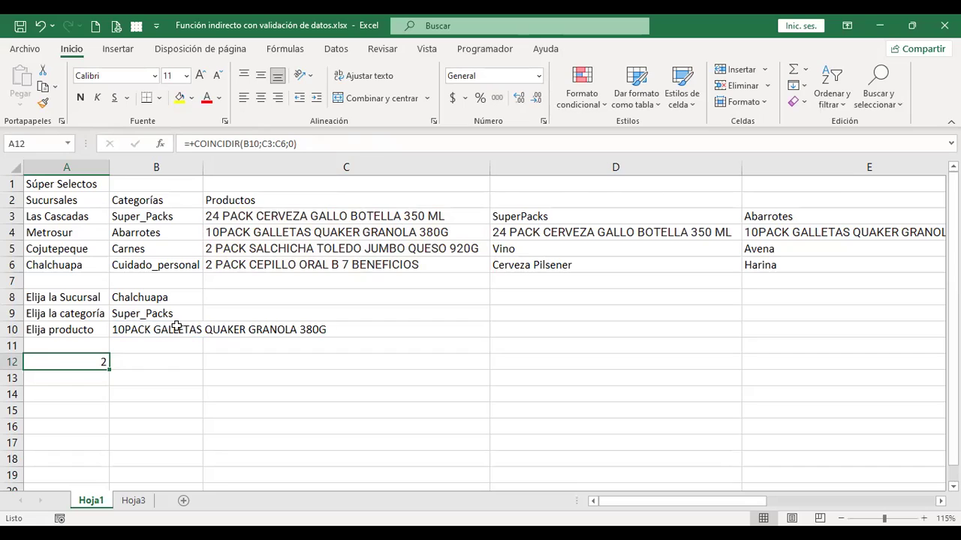
- Examine the cells referenced by the COINCIDIR formula in A12 and the product options in B10
{"action": "key", "text": "F2"}
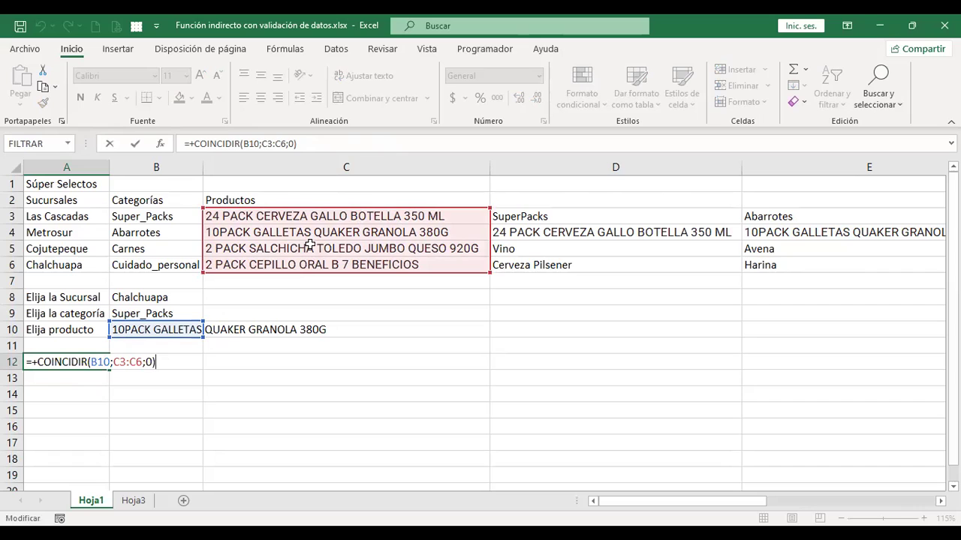
{"action": "key", "text": "Return"}
{"action": "key", "text": "Up"}
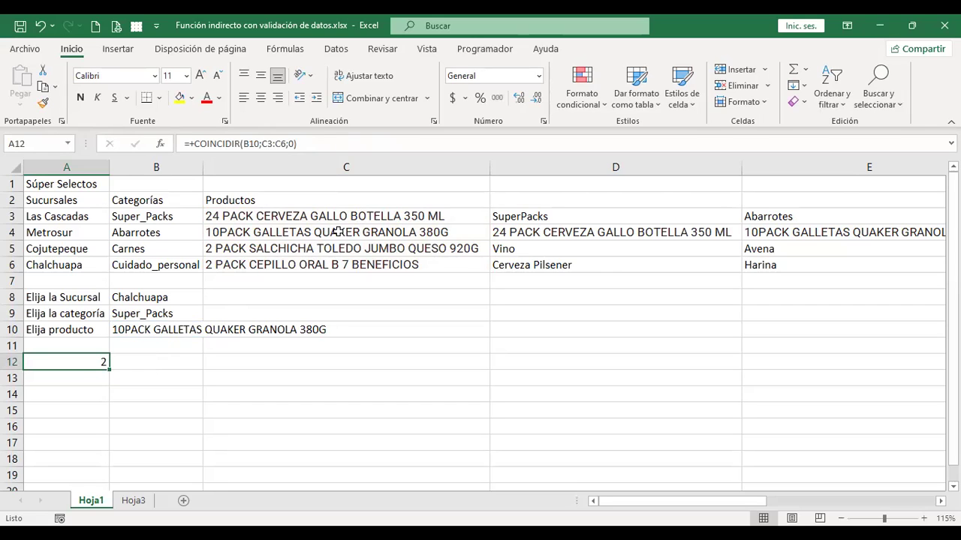
{"action": "left_click", "coordinate": [188, 329]}
{"action": "left_click", "coordinate": [210, 331]}
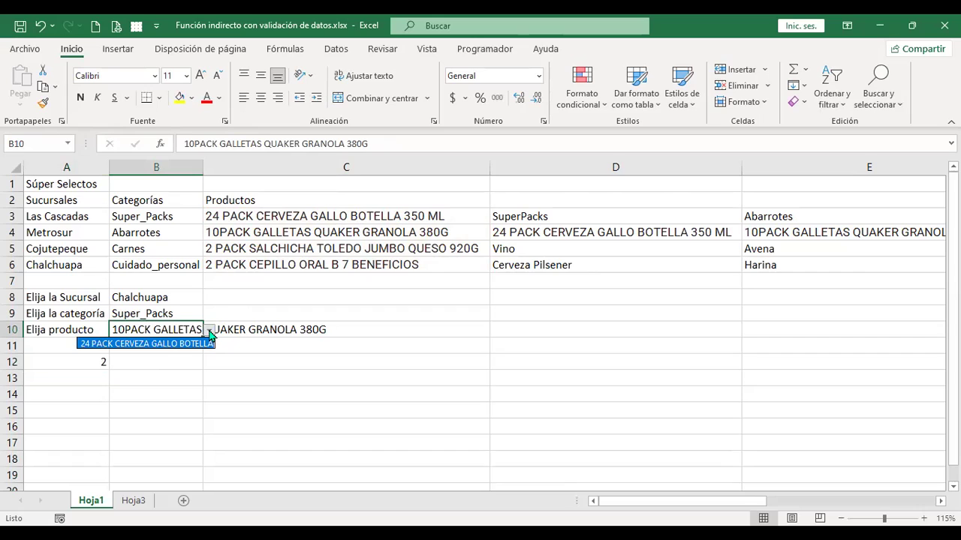
{"action": "left_click", "coordinate": [210, 334]}
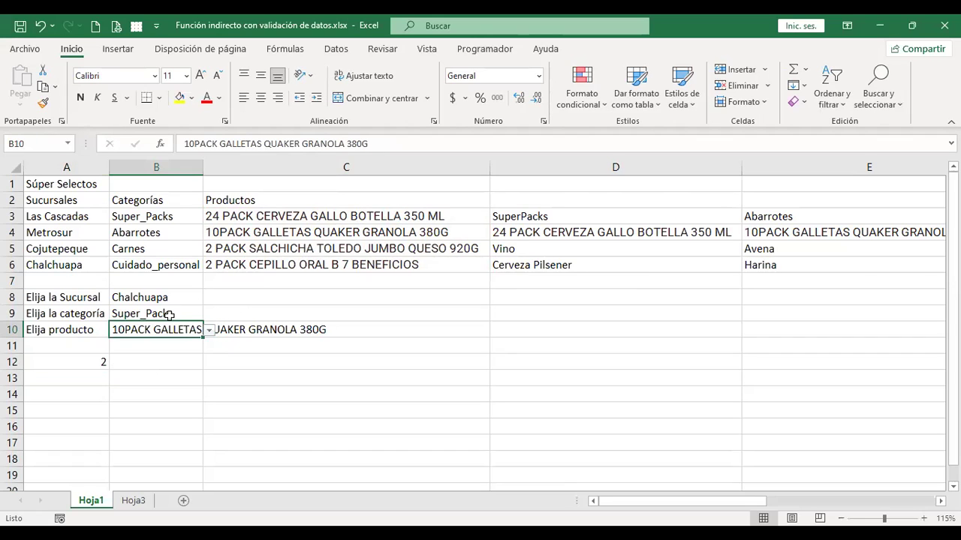
- Set the category in B9 to Abarrotes, keep 10PACK GALLETAS QUAKER GRANOLA 380G as the B10 product, and check A12
{"action": "left_click", "coordinate": [169, 315]}
{"action": "left_click", "coordinate": [211, 316]}
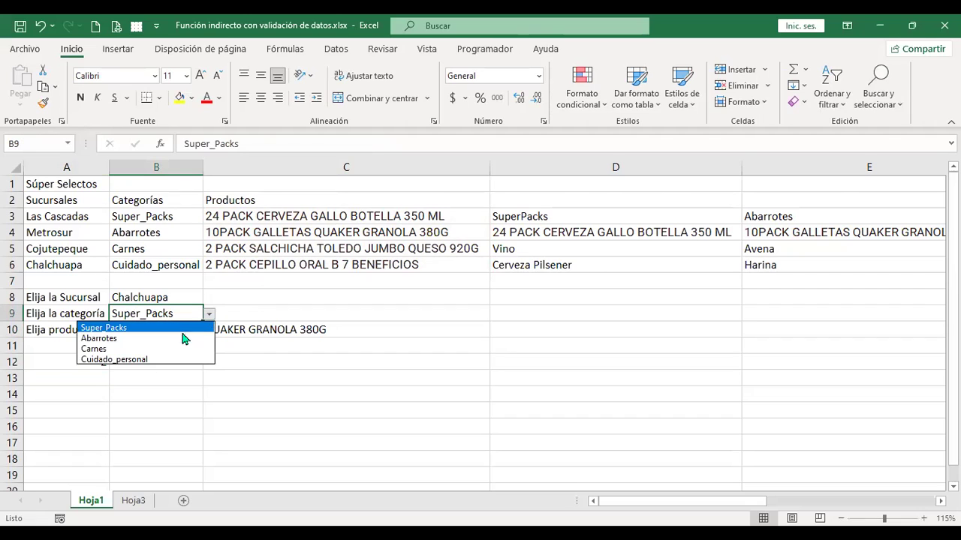
{"action": "left_click", "coordinate": [188, 339]}
{"action": "left_click", "coordinate": [197, 333]}
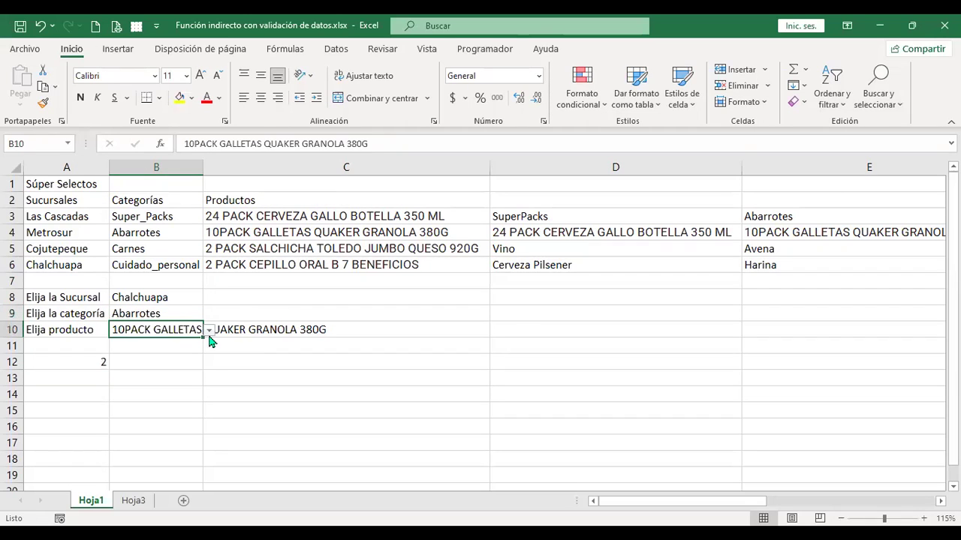
{"action": "left_click", "coordinate": [210, 331]}
{"action": "left_click", "coordinate": [186, 341]}
{"action": "left_click", "coordinate": [93, 360]}
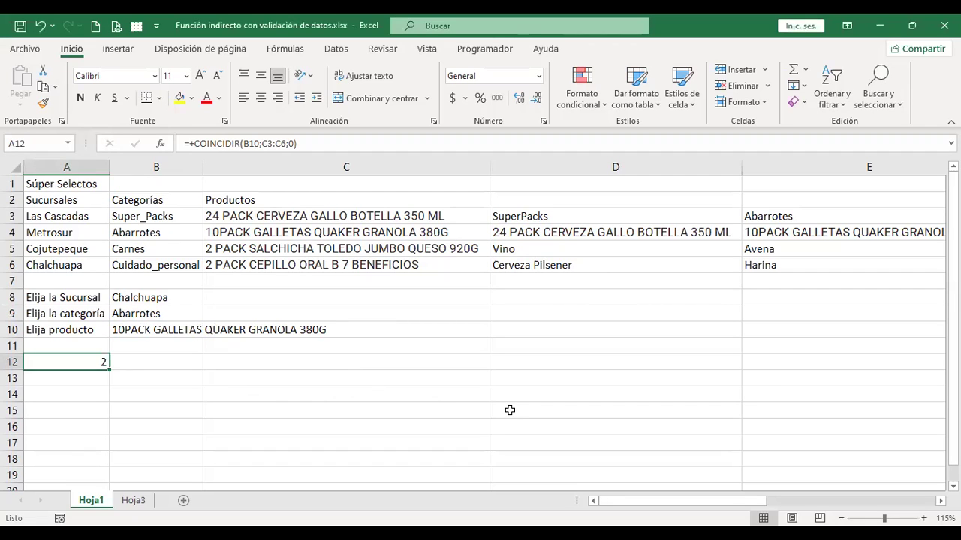
- Label the function rows by entering COINCIDIR in B12 and CONCATENAR in B13
{"action": "left_click", "coordinate": [159, 361]}
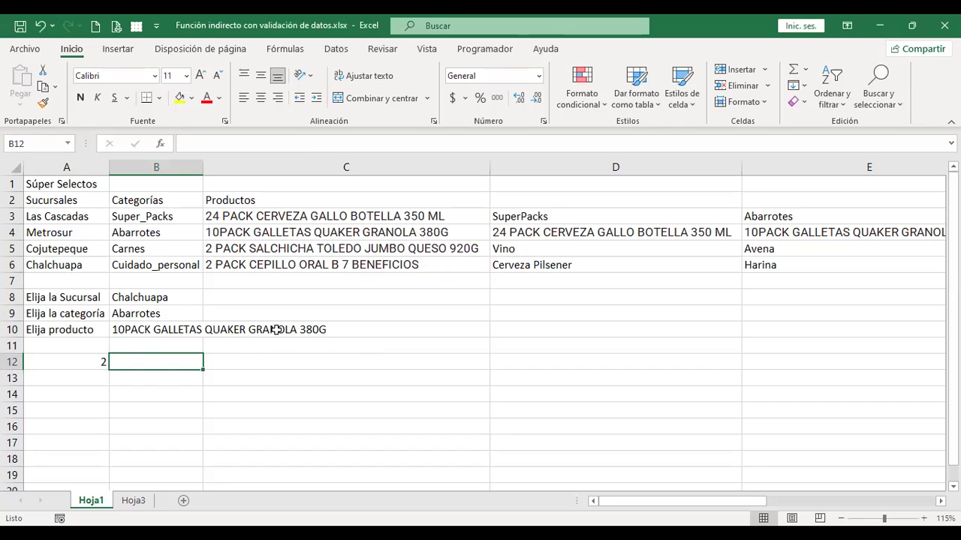
{"action": "type", "text": "COINCIDIR"}
{"action": "key", "text": "Return"}
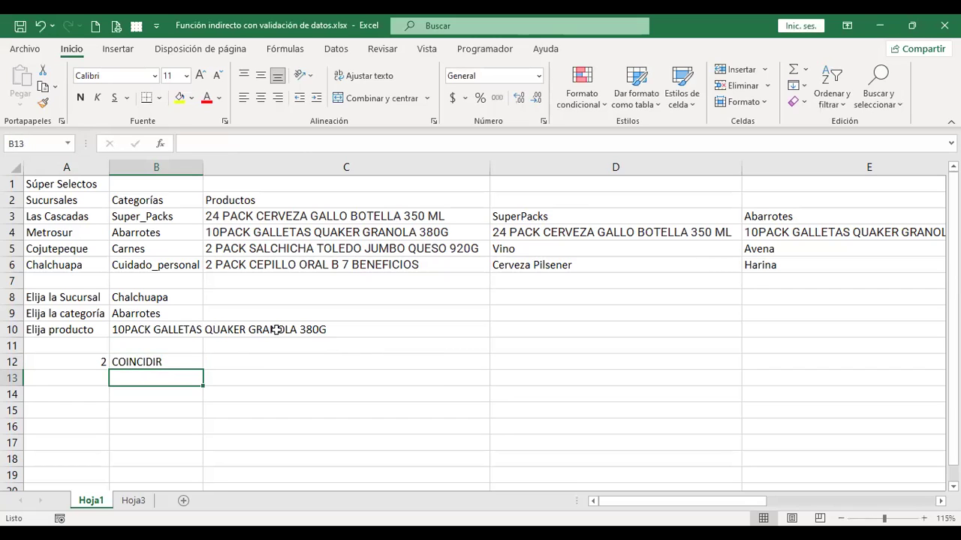
{"action": "type", "text": "CONCA"}
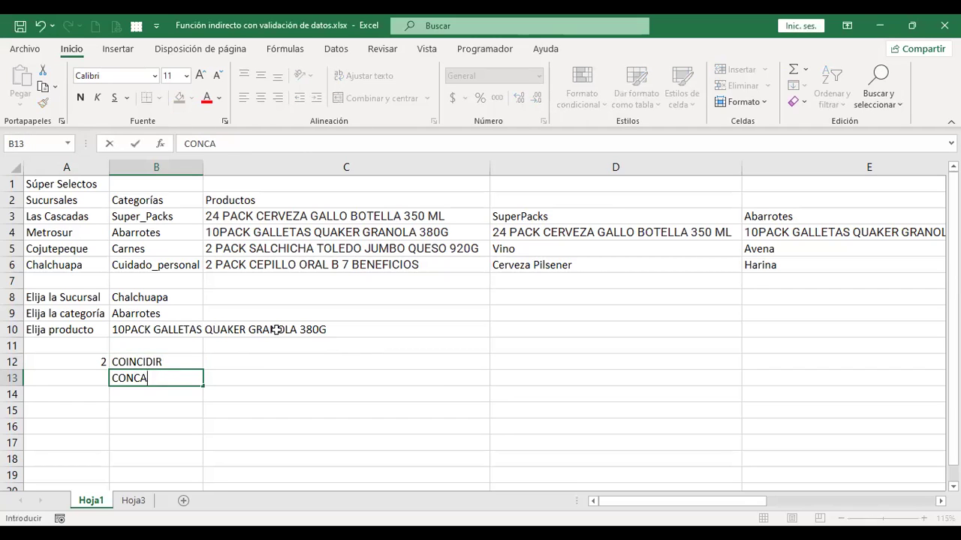
{"action": "type", "text": "TENAR"}
{"action": "key", "text": "Return"}
- Start a formula in A13 with +CONCA and compare the descriptions of the suggested CONCAT and CONCATENAR functions
{"action": "key", "text": "Up"}
{"action": "key", "text": "Left"}
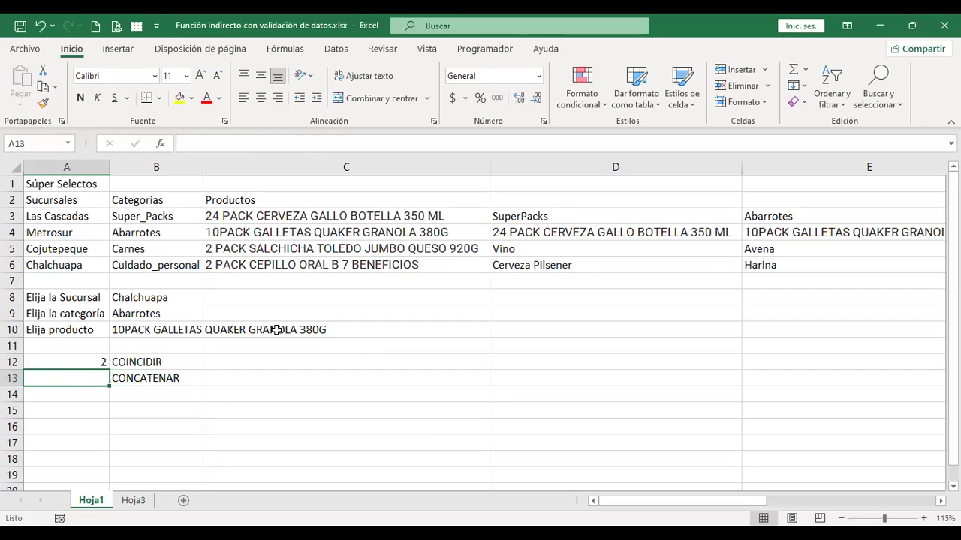
{"action": "type", "text": "+"}
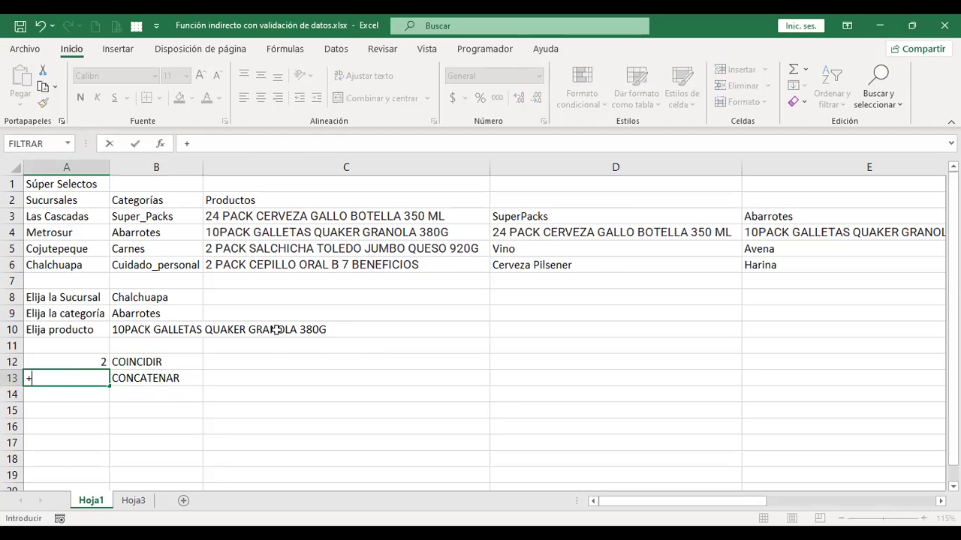
{"action": "type", "text": "CON"}
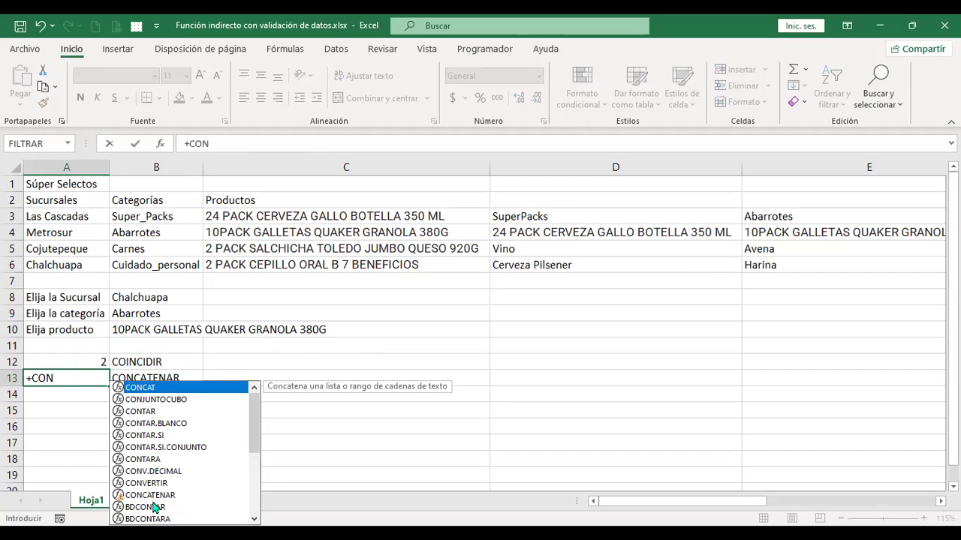
{"action": "type", "text": "CA"}
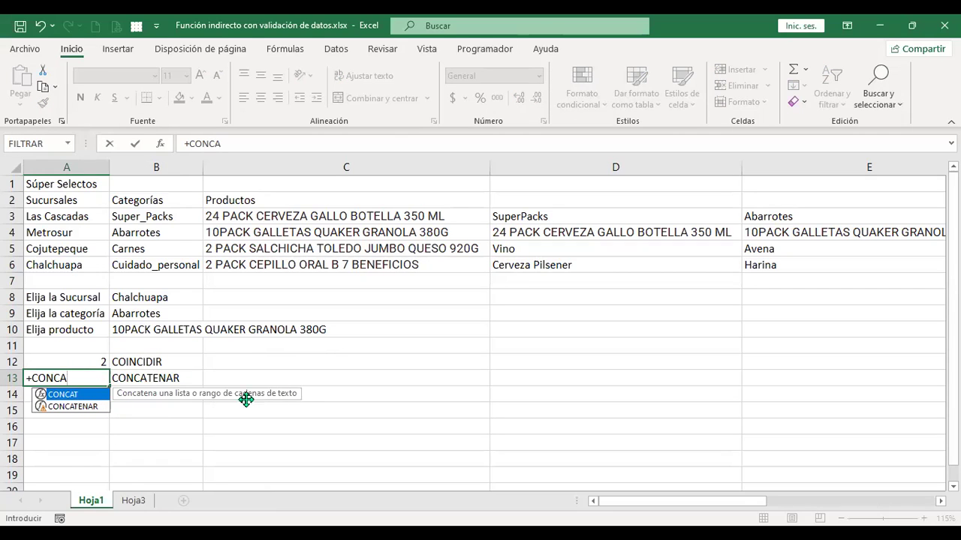
{"action": "left_click", "coordinate": [86, 410]}
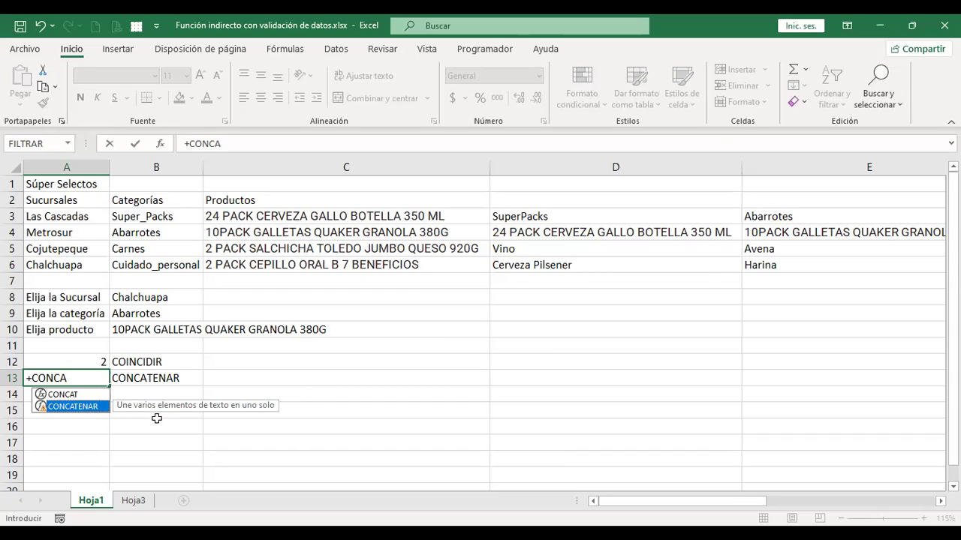
{"action": "left_click", "coordinate": [85, 397]}
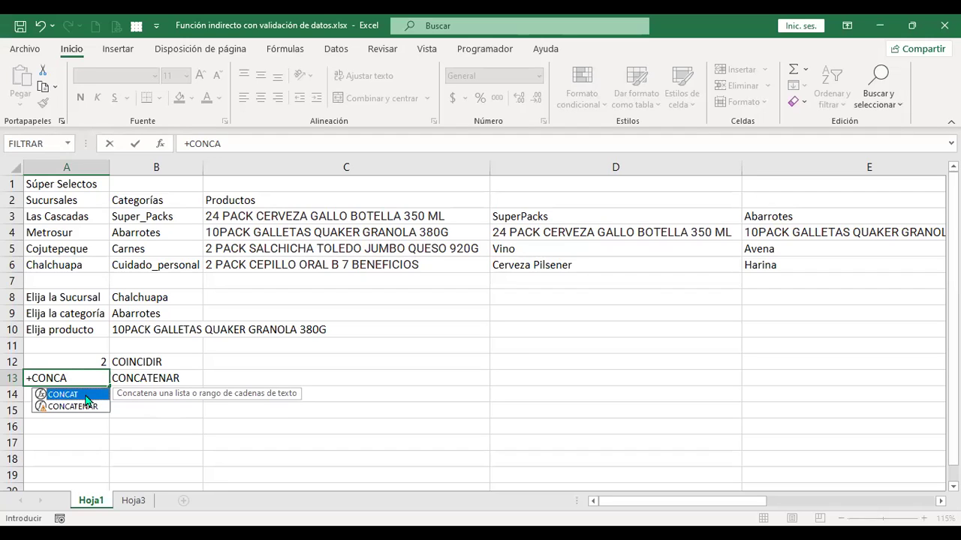
{"action": "left_click", "coordinate": [87, 409]}
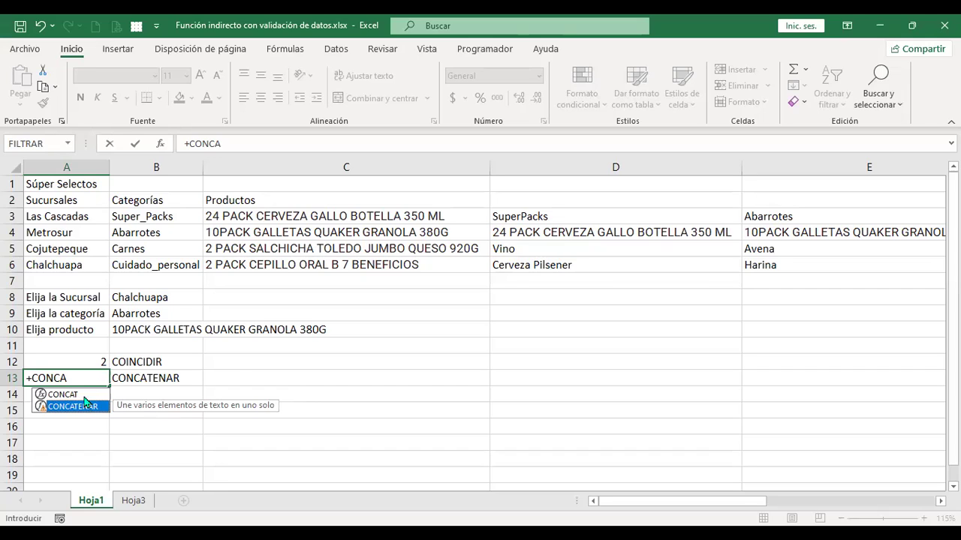
- Complete the CONCATENAR formula in A13 to join A3 and B3, and autofit column A's width
{"action": "left_click", "coordinate": [69, 396]}
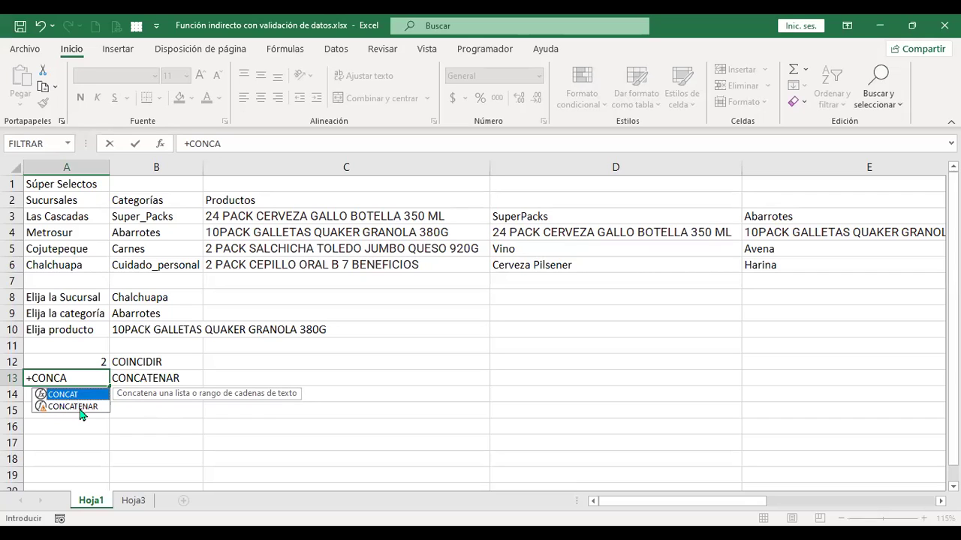
{"action": "left_click", "coordinate": [75, 406]}
{"action": "double_click", "coordinate": [75, 406]}
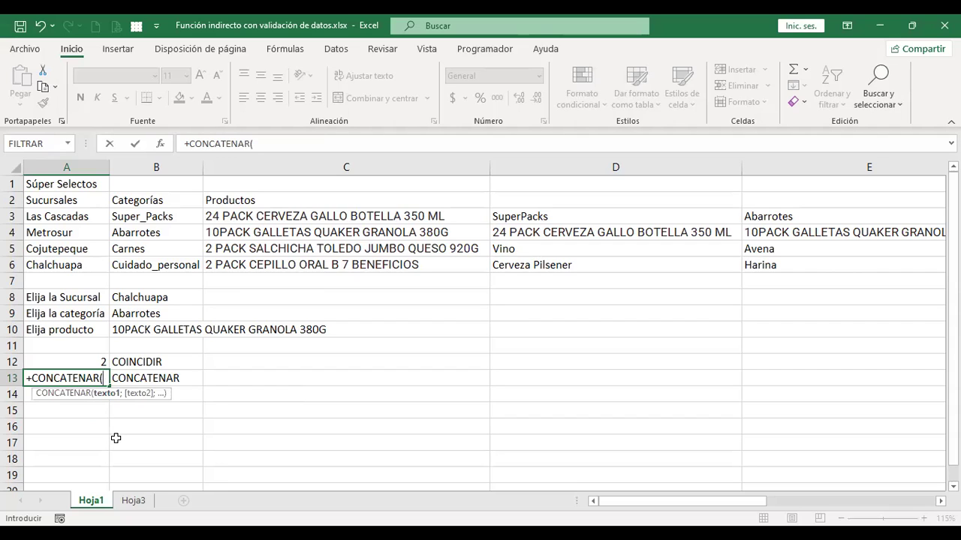
{"action": "left_click", "coordinate": [91, 216]}
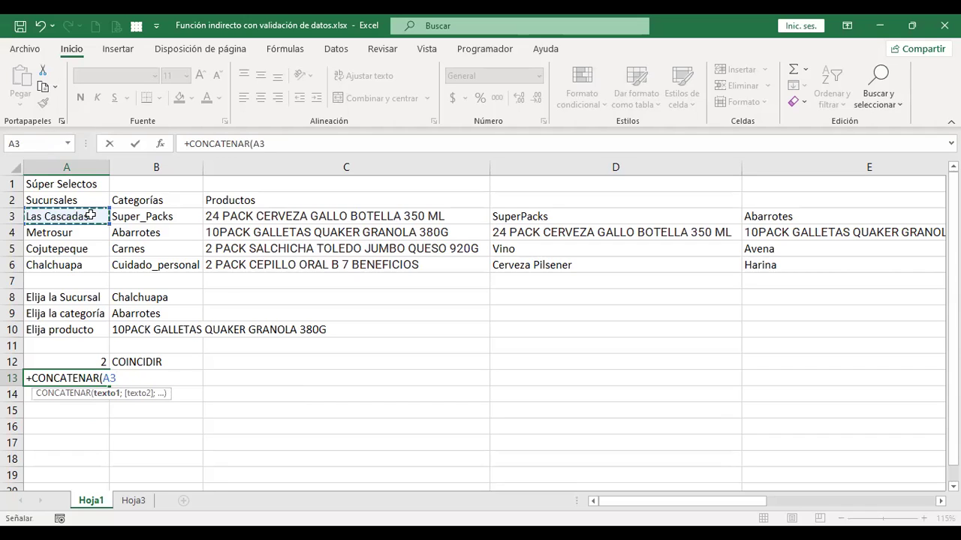
{"action": "type", "text": ";"}
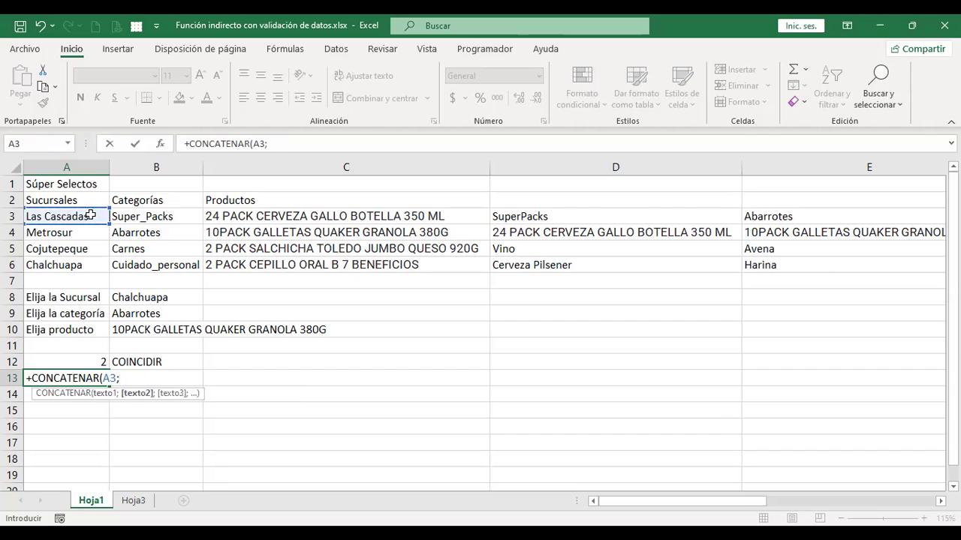
{"action": "left_click", "coordinate": [149, 217]}
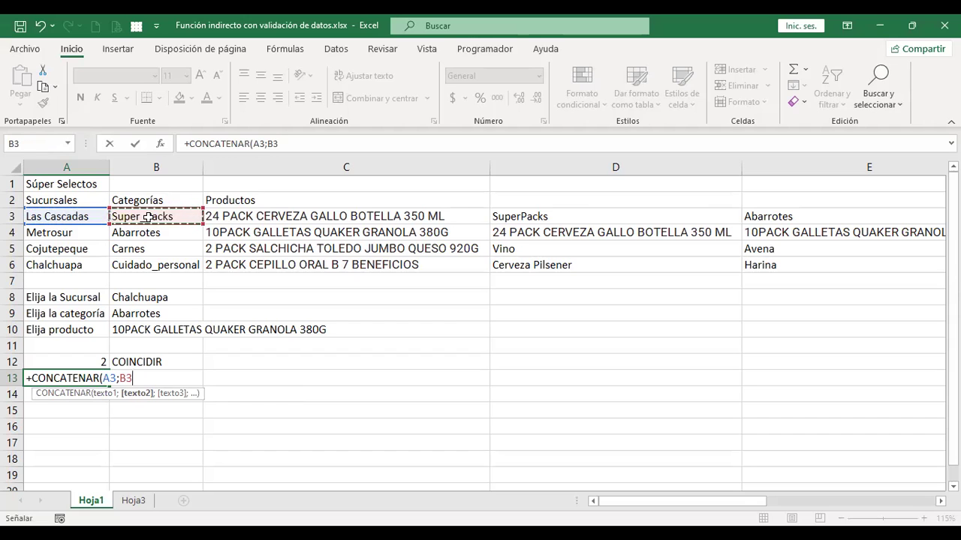
{"action": "key", "text": "Return"}
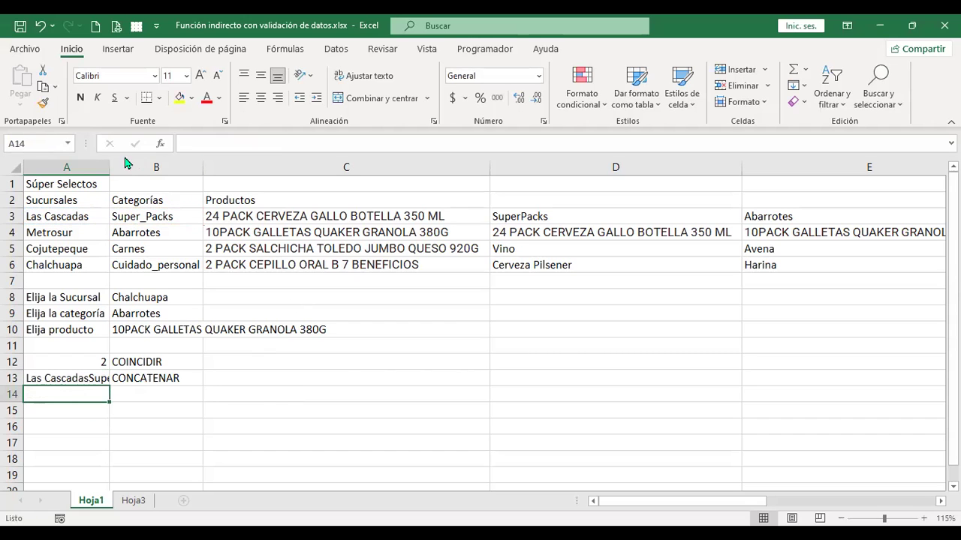
{"action": "double_click", "coordinate": [107, 164]}
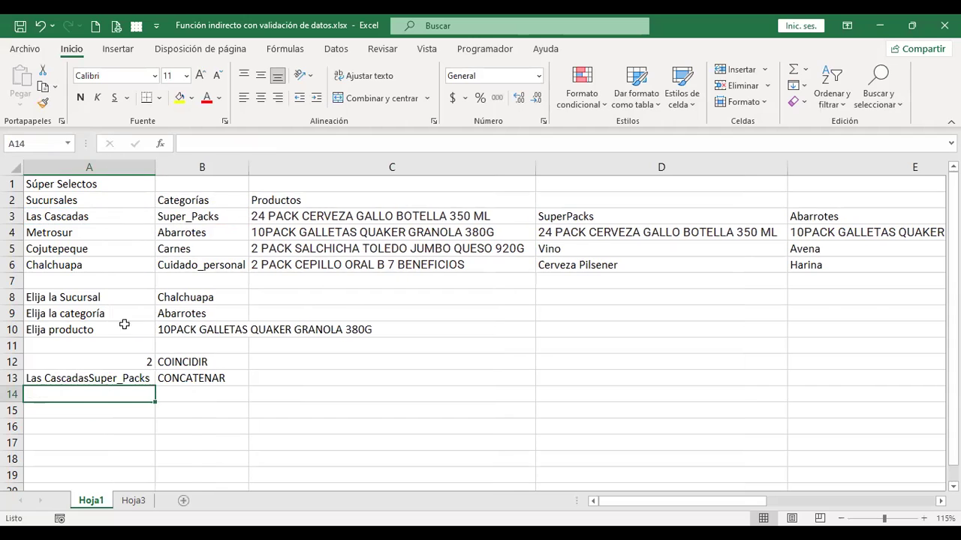
- Review the CONCATENAR formula in A13 against its source cells A3 and B3
{"action": "left_click", "coordinate": [124, 379]}
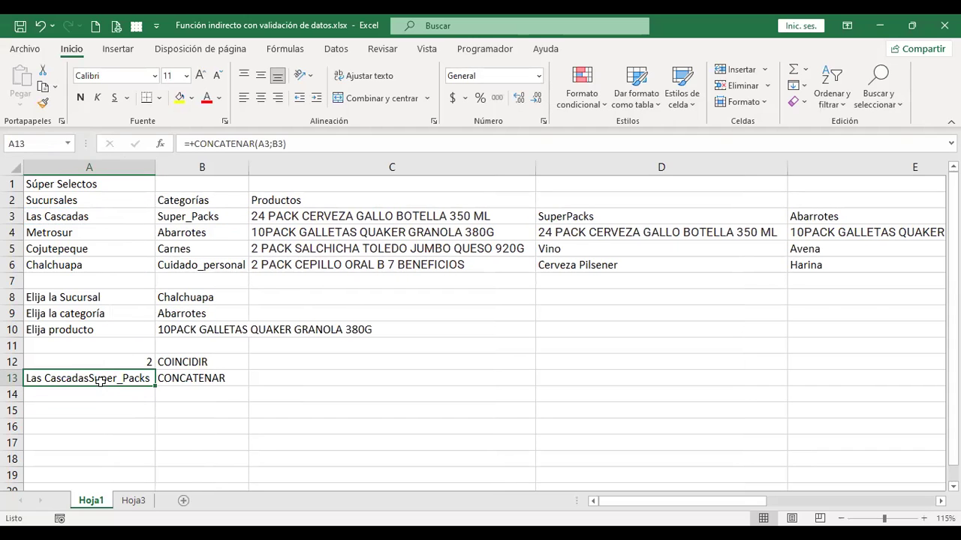
{"action": "left_click", "coordinate": [107, 215]}
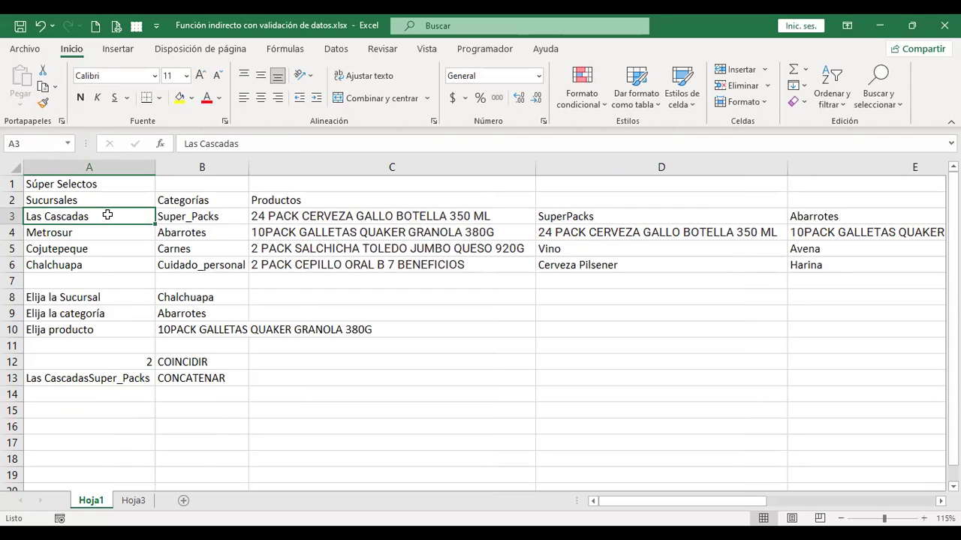
{"action": "left_click", "coordinate": [201, 216]}
{"action": "left_click", "coordinate": [219, 377]}
{"action": "left_click", "coordinate": [128, 380]}
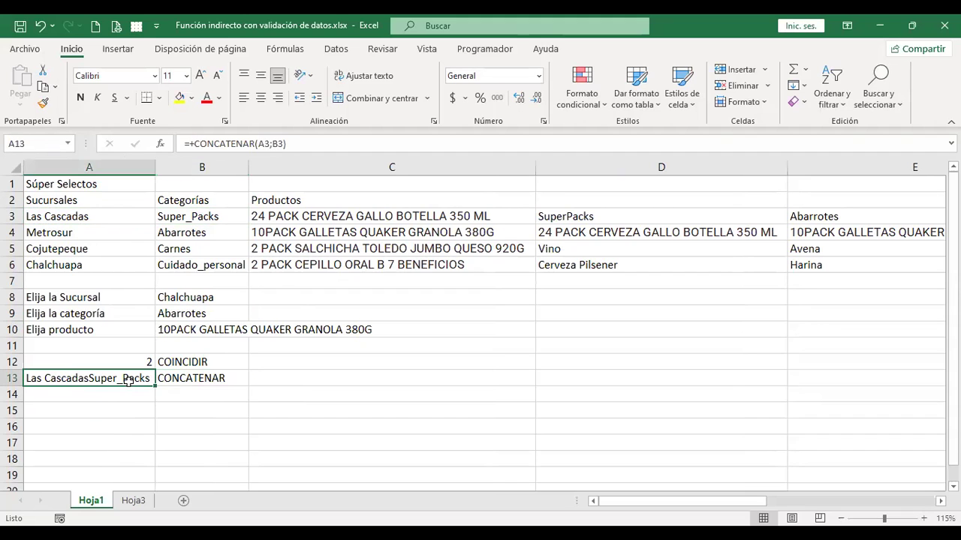
{"action": "double_click", "coordinate": [127, 380]}
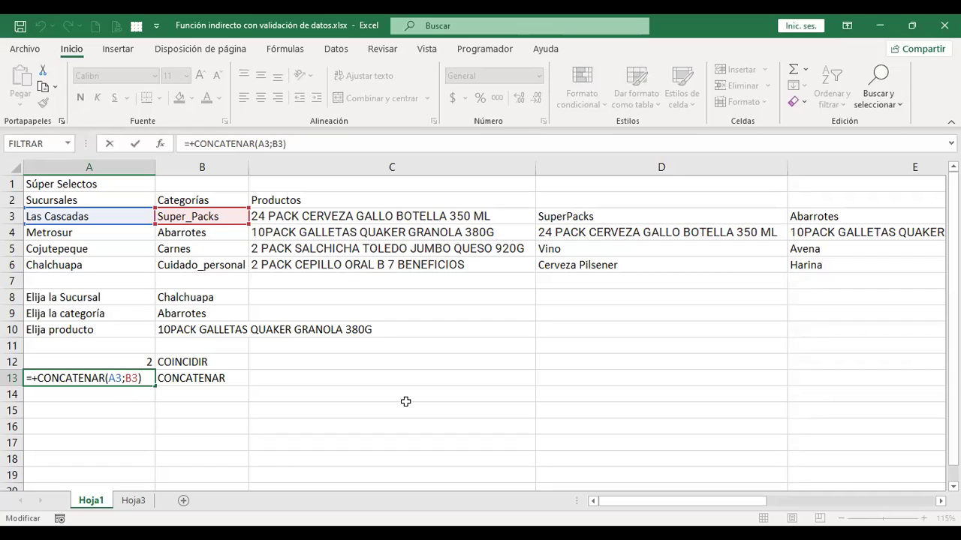
{"action": "key", "text": "Return"}
- Enter a CONCAT formula in A14 that joins A3 and B3 as separate arguments
{"action": "type", "text": "+"}
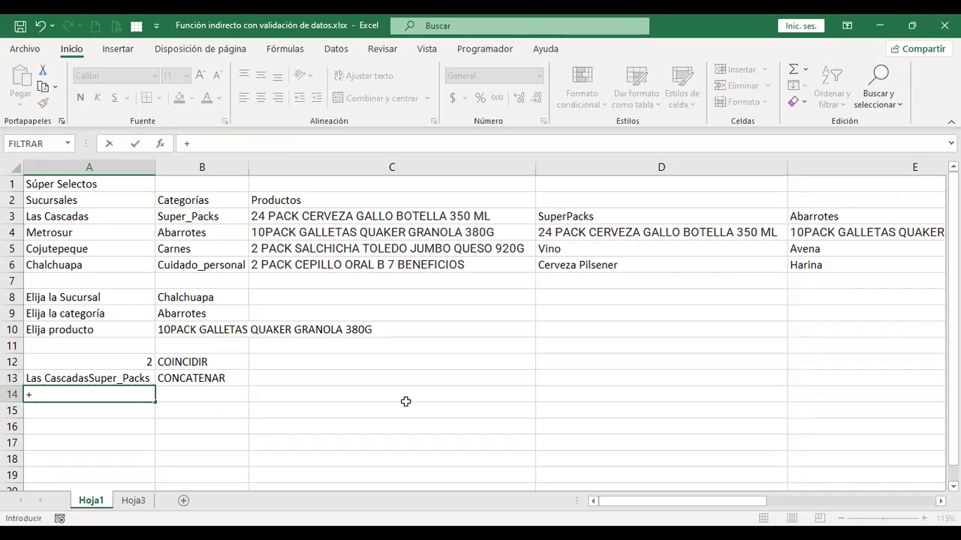
{"action": "type", "text": "CON"}
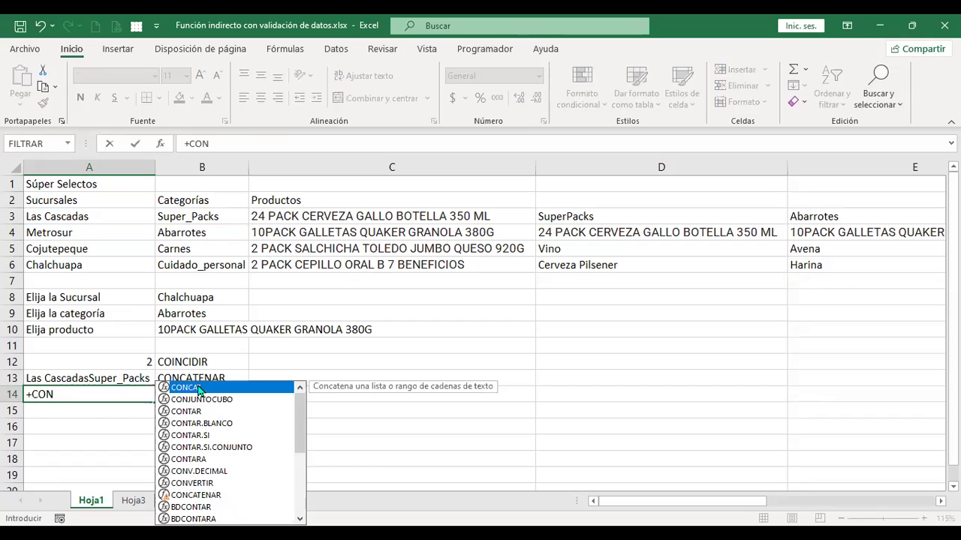
{"action": "double_click", "coordinate": [201, 390]}
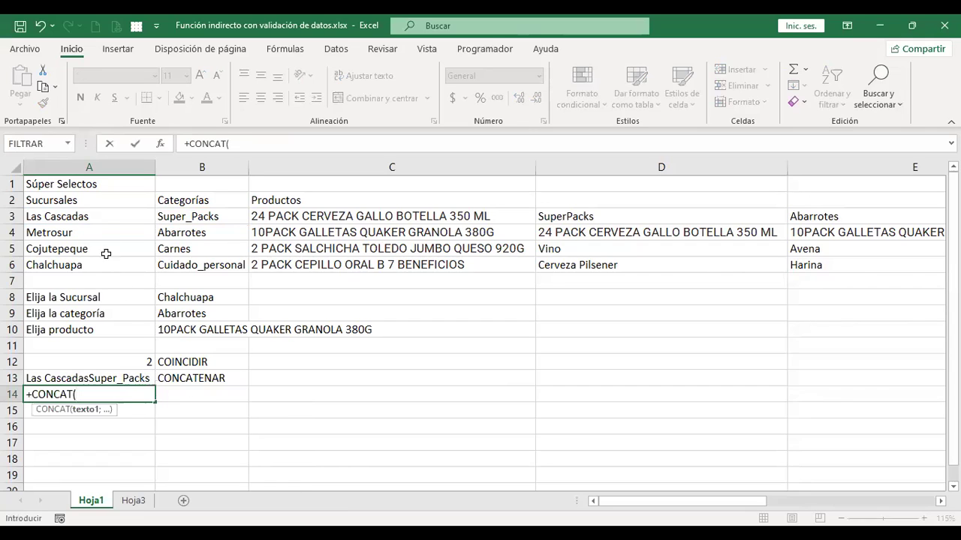
{"action": "left_click", "coordinate": [101, 217]}
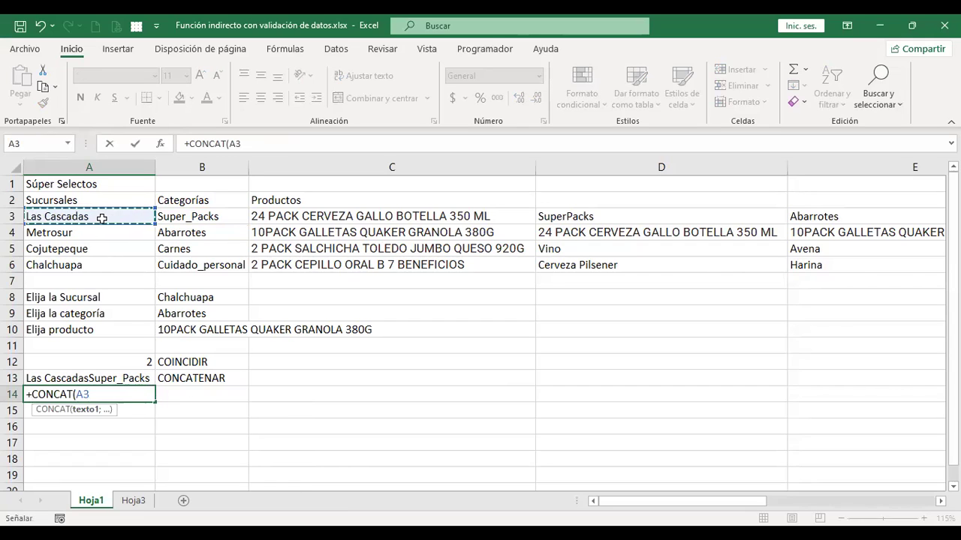
{"action": "type", "text": ";"}
{"action": "left_click", "coordinate": [185, 219]}
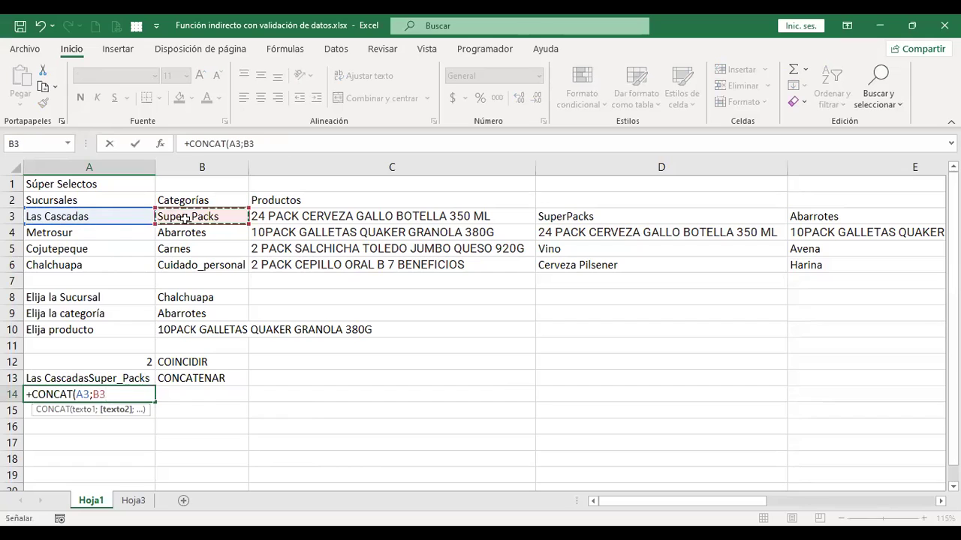
{"action": "key", "text": "Return"}
{"action": "key", "text": "Up"}
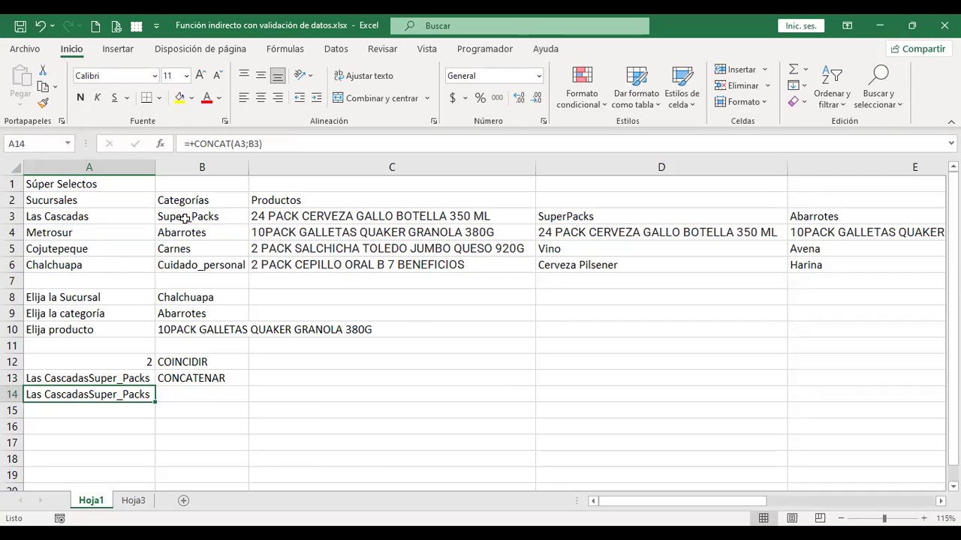
{"action": "key", "text": "Down"}
{"action": "type", "text": "+"}
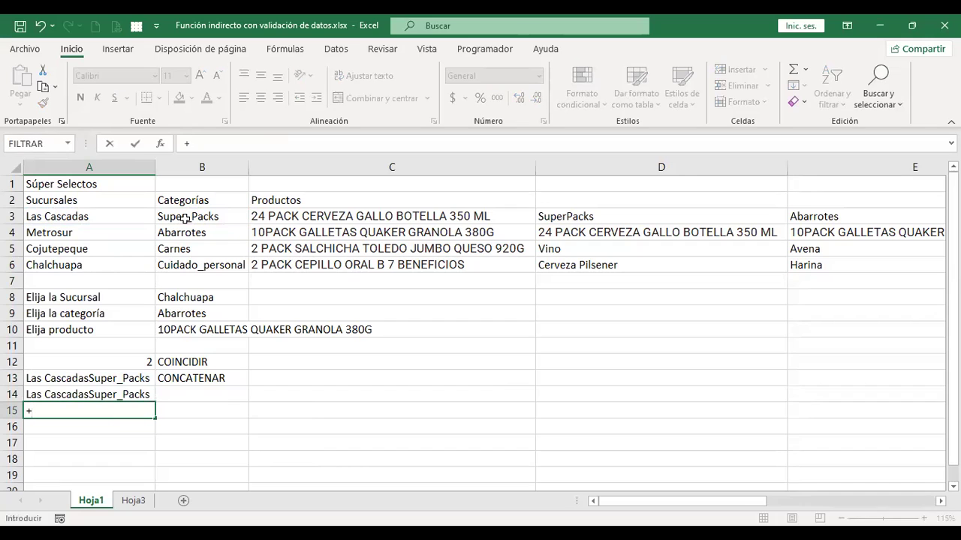
{"action": "key", "text": "Escape"}
- Try replacing the separate arguments of the CONCATENAR formula in A13 with the range A3:B3
{"action": "key", "text": "Up"}
{"action": "key", "text": "Up"}
{"action": "key", "text": "F2"}
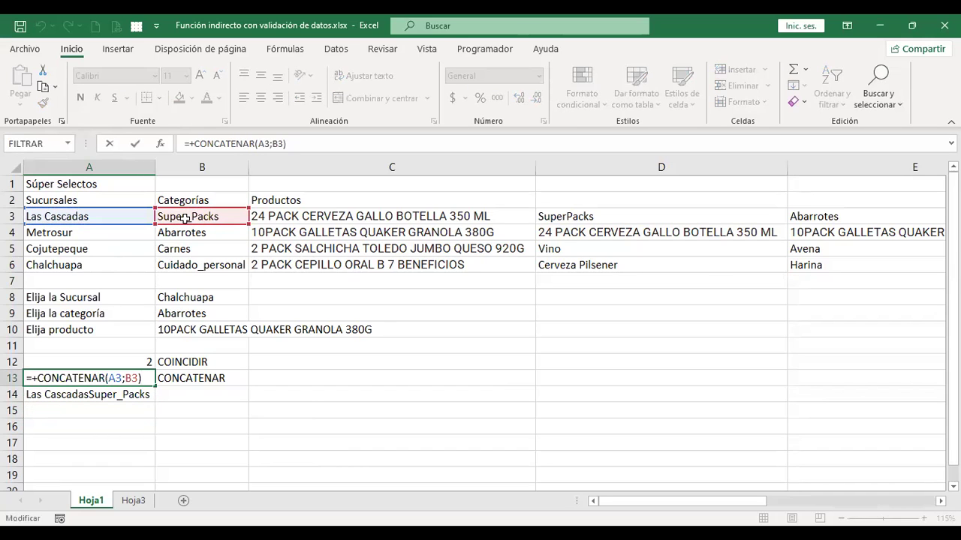
{"action": "key", "text": "Left"}
{"action": "key", "text": "shift+Left"}
{"action": "key", "text": "shift+Left"}
{"action": "key", "text": "shift+Left"}
{"action": "key", "text": "shift+Left"}
{"action": "key", "text": "shift+Left"}
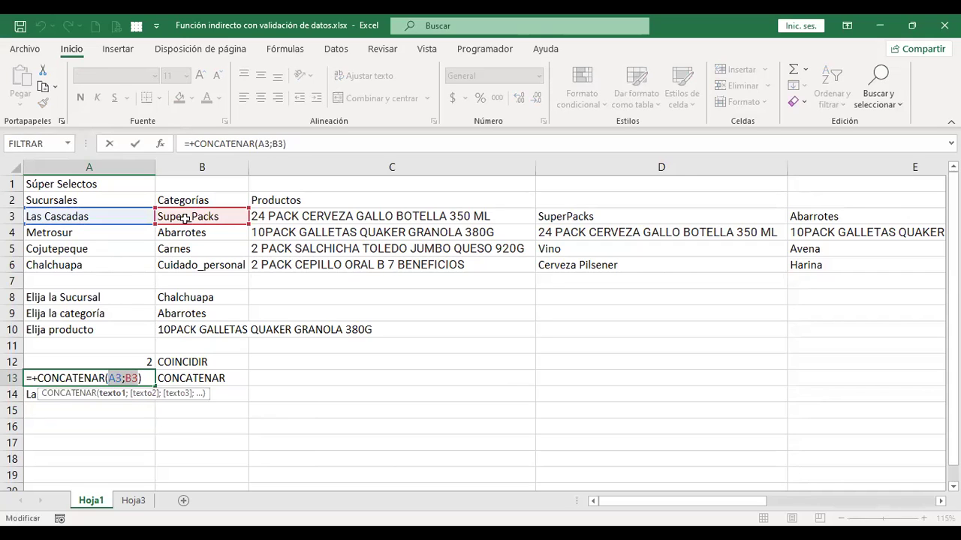
{"action": "key", "text": "Delete"}
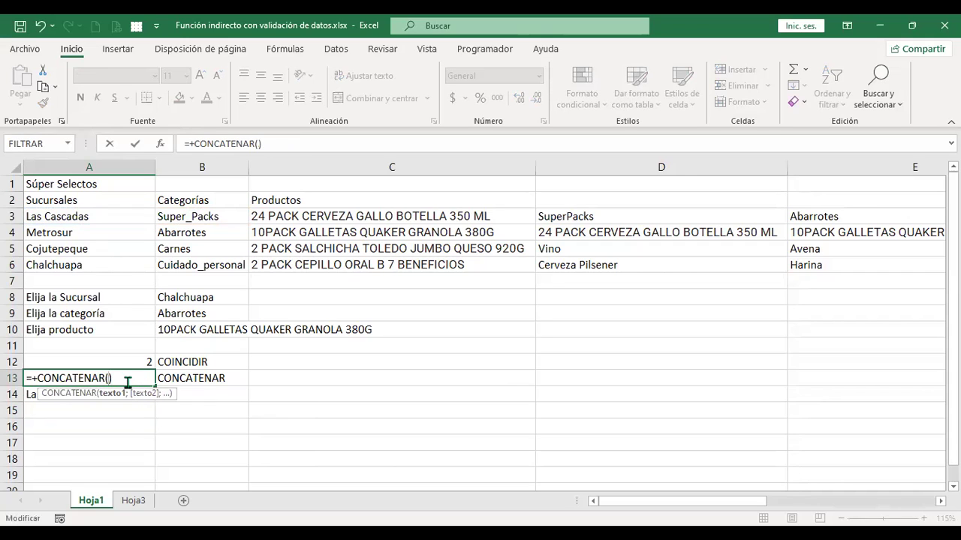
{"action": "left_click_drag", "start_coordinate": [120, 216], "coordinate": [156, 216]}
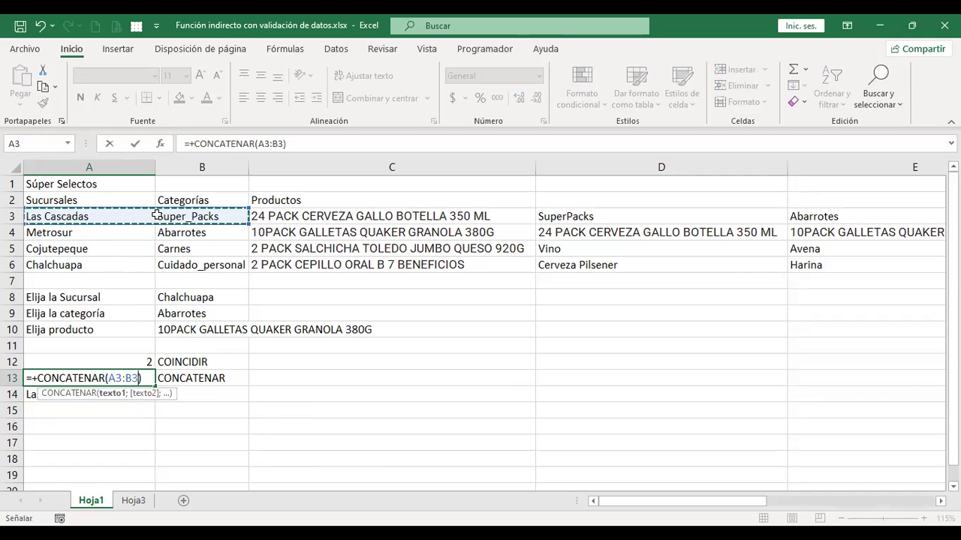
{"action": "key", "text": "Return"}
{"action": "key", "text": "Up"}
- Replace the separate arguments of the CONCAT formula in A14 with the range A3:B3
{"action": "key", "text": "Down"}
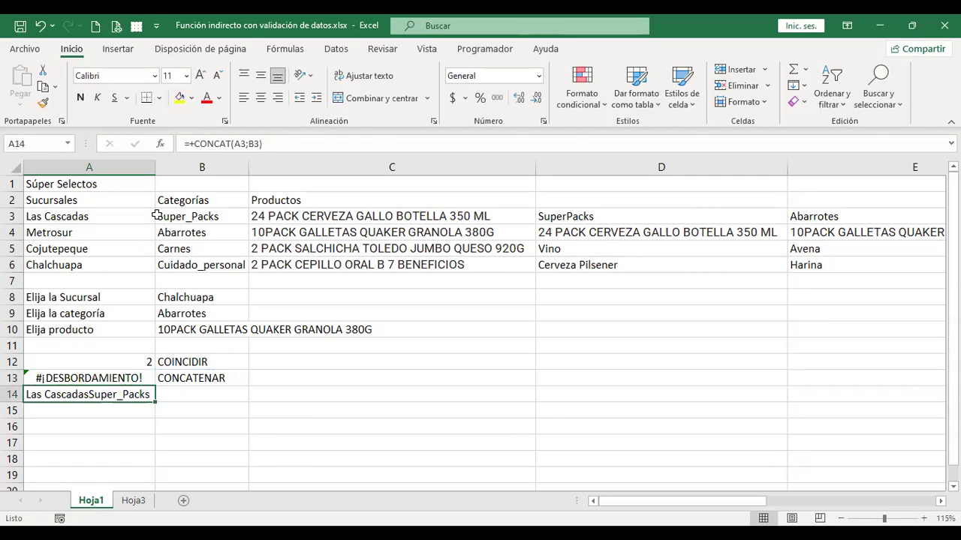
{"action": "key", "text": "F2"}
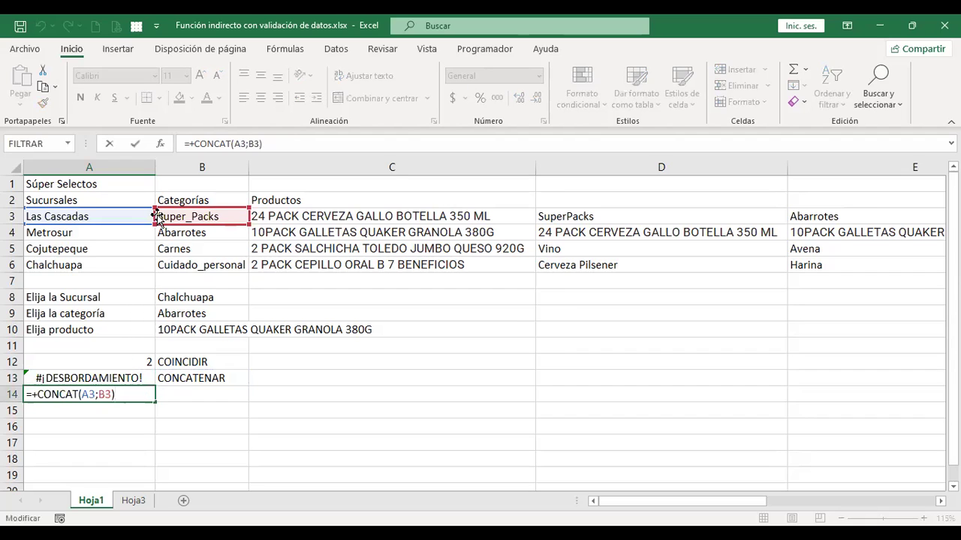
{"action": "key", "text": "Left"}
{"action": "key", "text": "shift+Left"}
{"action": "key", "text": "shift+Left"}
{"action": "key", "text": "shift+Left"}
{"action": "key", "text": "shift+Left"}
{"action": "key", "text": "shift+Left"}
{"action": "key", "text": "BackSpace"}
{"action": "left_click_drag", "start_coordinate": [111, 217], "coordinate": [184, 219]}
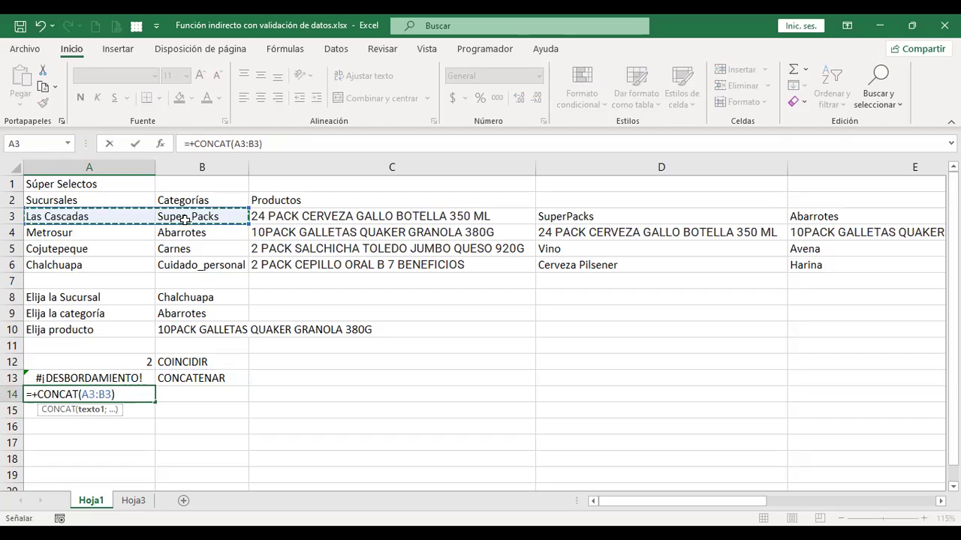
{"action": "key", "text": "ctrl+Return"}
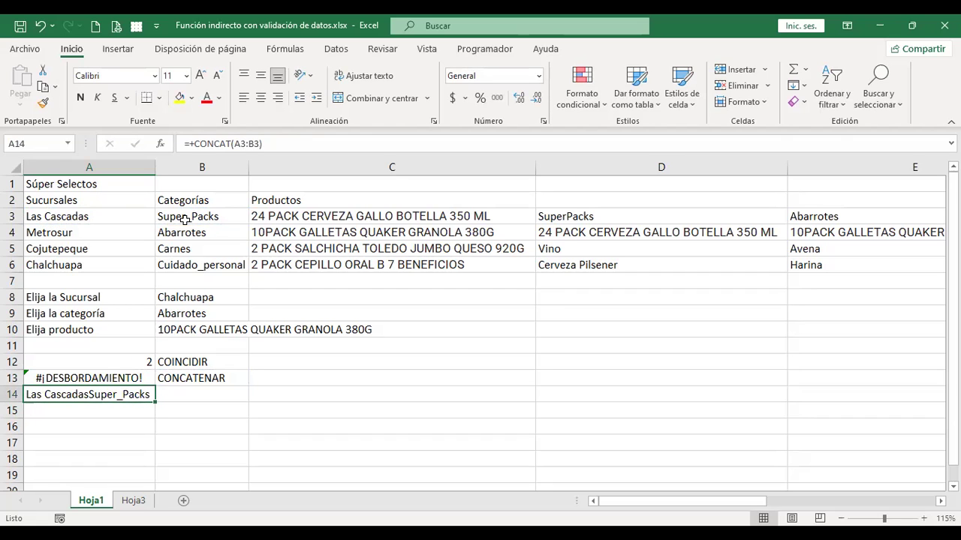
- Change the CONCATENAR formula in A13 to use A3 and B3 as separate arguments
{"action": "key", "text": "Up"}
{"action": "key", "text": "F2"}
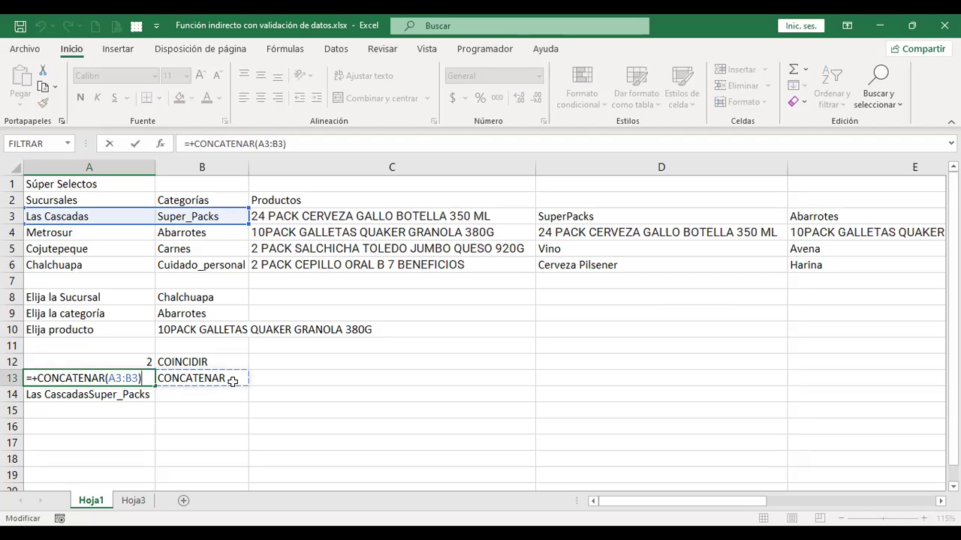
{"action": "left_click", "coordinate": [138, 377]}
{"action": "key", "text": "BackSpace"}
{"action": "key", "text": "BackSpace"}
{"action": "key", "text": "BackSpace"}
{"action": "key", "text": "BackSpace"}
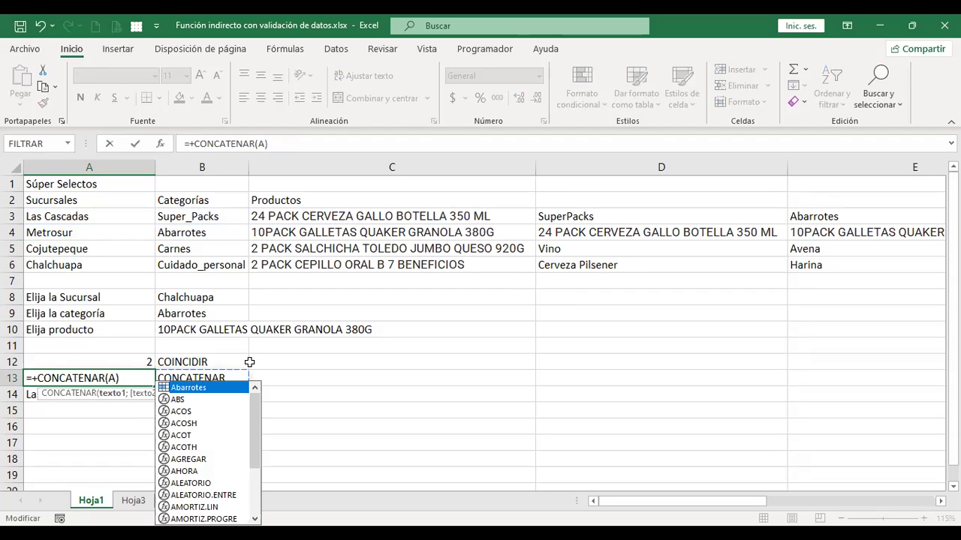
{"action": "key", "text": "BackSpace"}
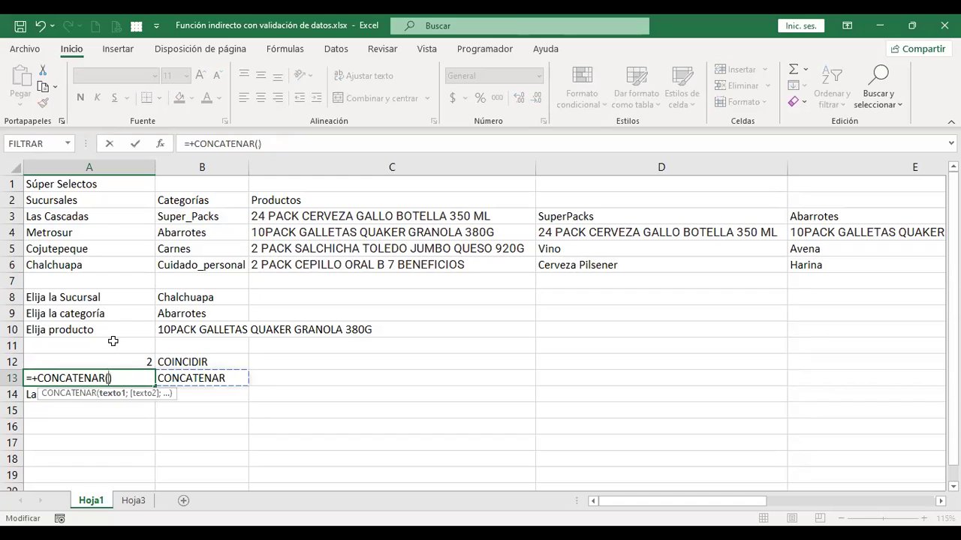
{"action": "left_click", "coordinate": [98, 216]}
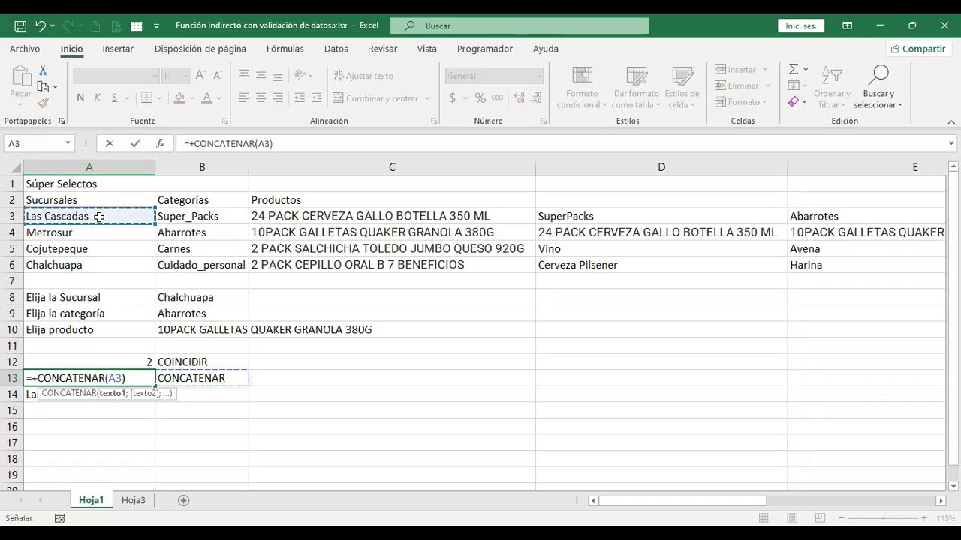
{"action": "type", "text": ";"}
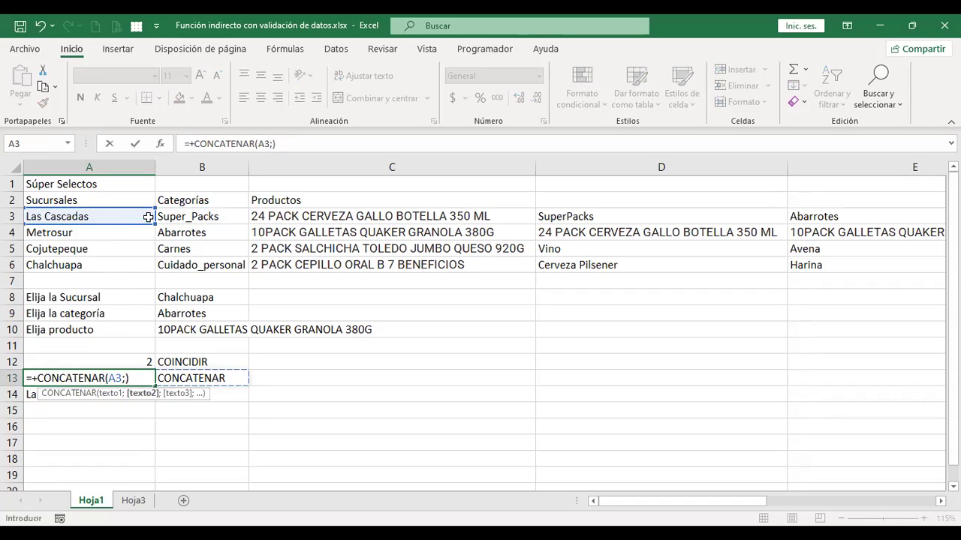
{"action": "left_click", "coordinate": [187, 216]}
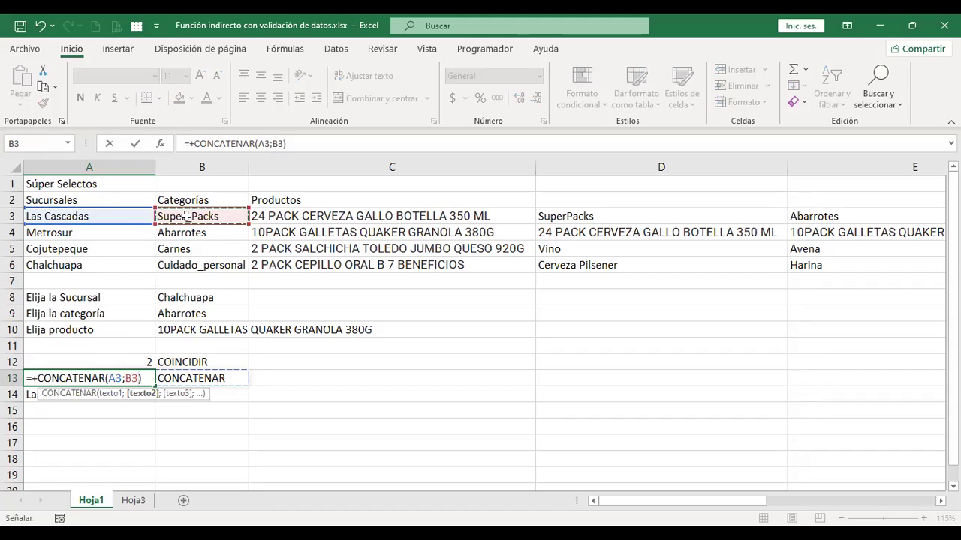
{"action": "key", "text": "Return"}
- Compare the cell references used by the CONCAT formula in A14 and the CONCATENAR formula in A13
{"action": "key", "text": "F2"}
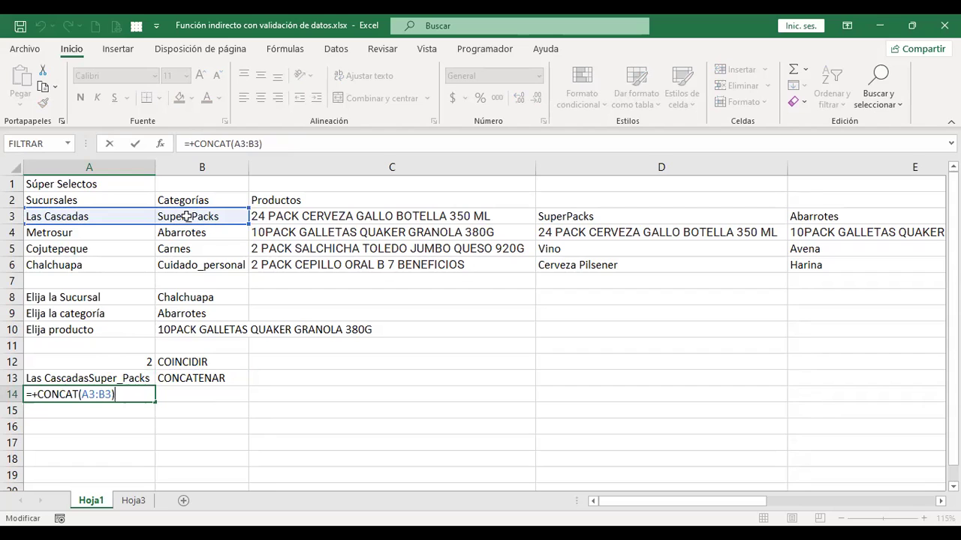
{"action": "key", "text": "Return"}
{"action": "key", "text": "Up"}
{"action": "key", "text": "Up"}
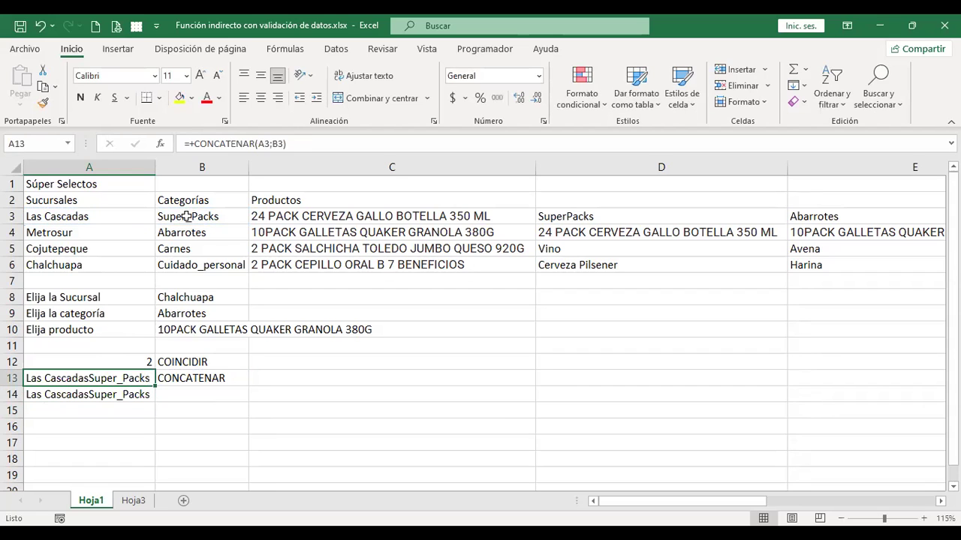
{"action": "key", "text": "F2"}
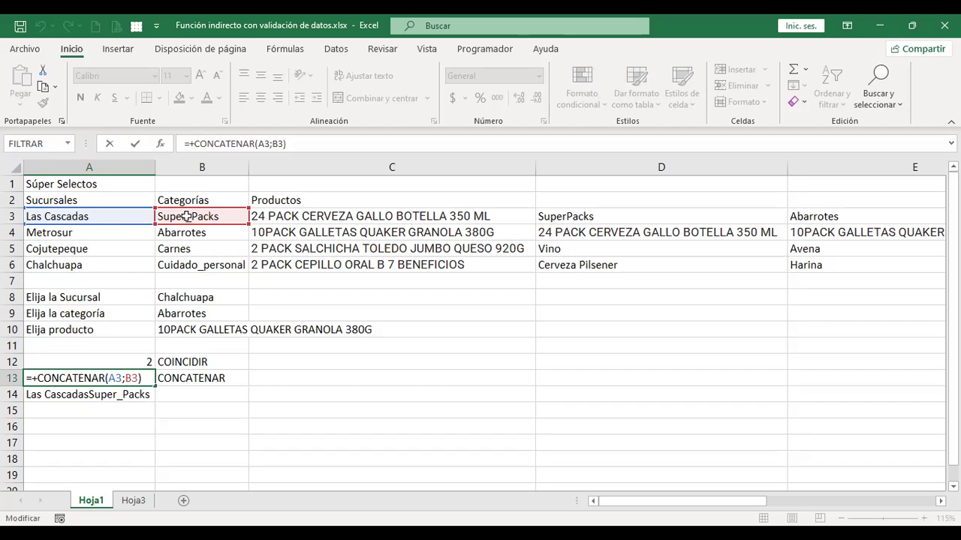
- Join A3 and B3 in cell A15 with the ampersand operator, using the formula +A3&B3
{"action": "key", "text": "Return"}
{"action": "key", "text": "Return"}
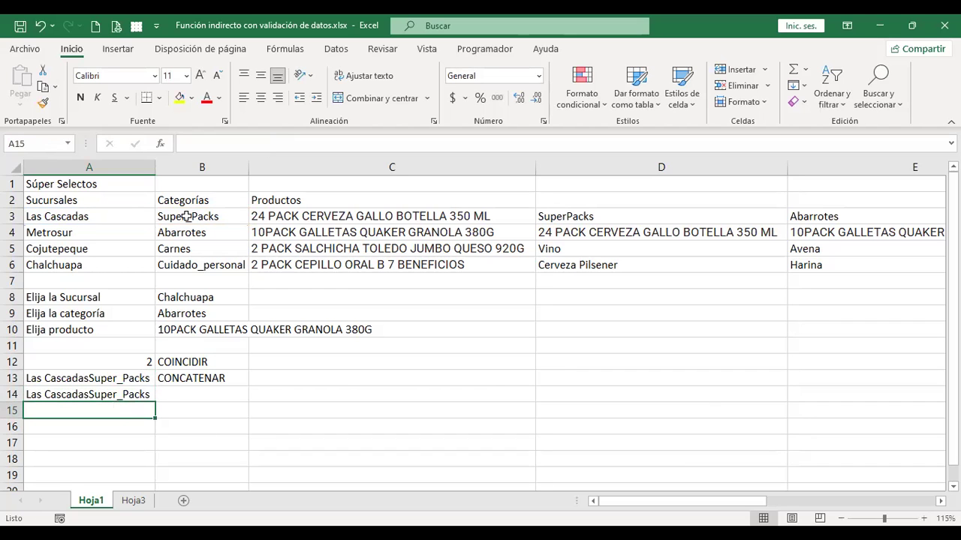
{"action": "type", "text": "+"}
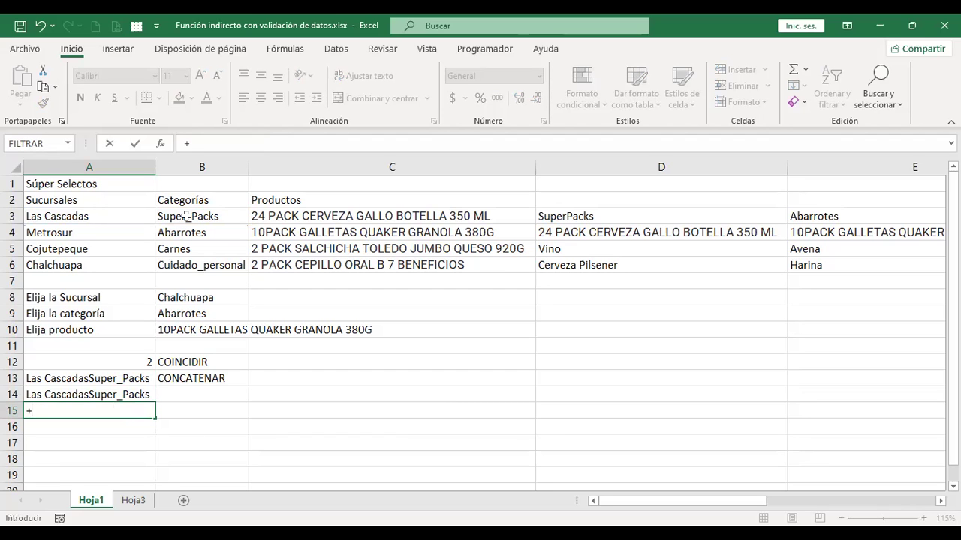
{"action": "left_click", "coordinate": [107, 217]}
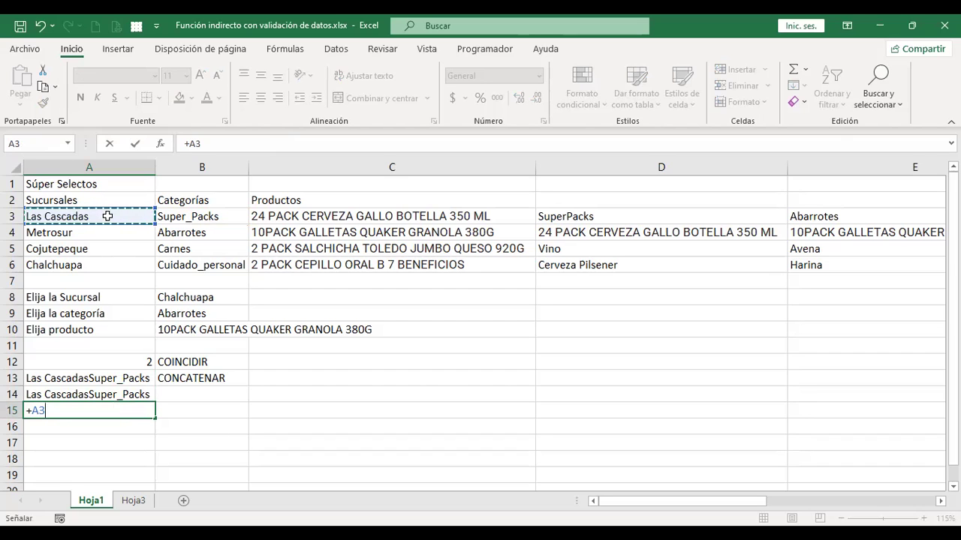
{"action": "type", "text": "&"}
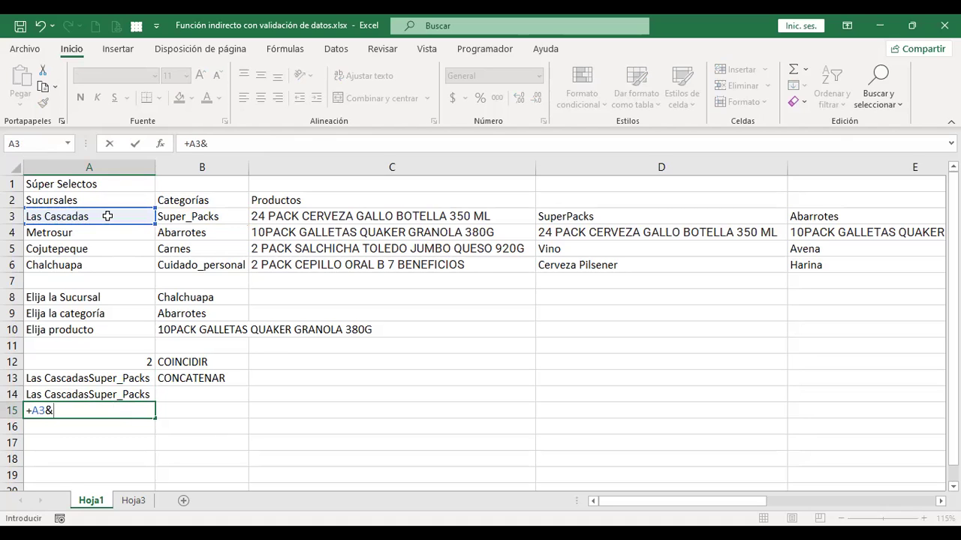
{"action": "left_click", "coordinate": [200, 216]}
{"action": "key", "text": "Return"}
{"action": "key", "text": "Up"}
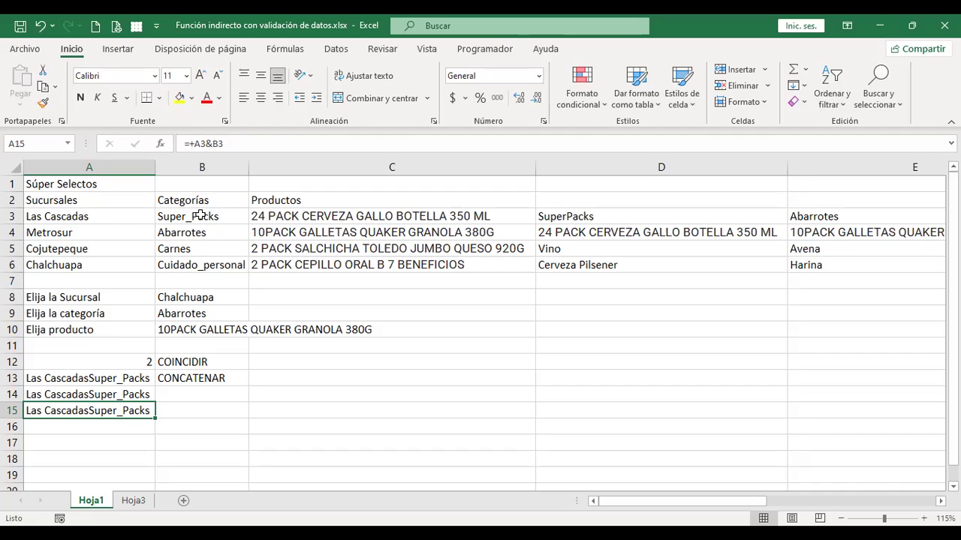
{"action": "key", "text": "Up"}
{"action": "key", "text": "Up"}
{"action": "key", "text": "F2"}
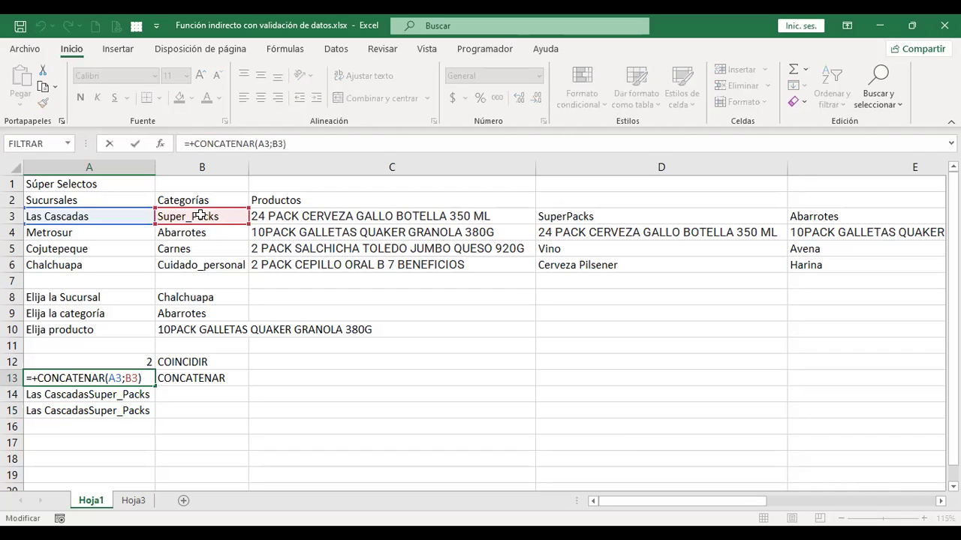
{"action": "key", "text": "Left"}
{"action": "key", "text": "Left"}
{"action": "key", "text": "Left"}
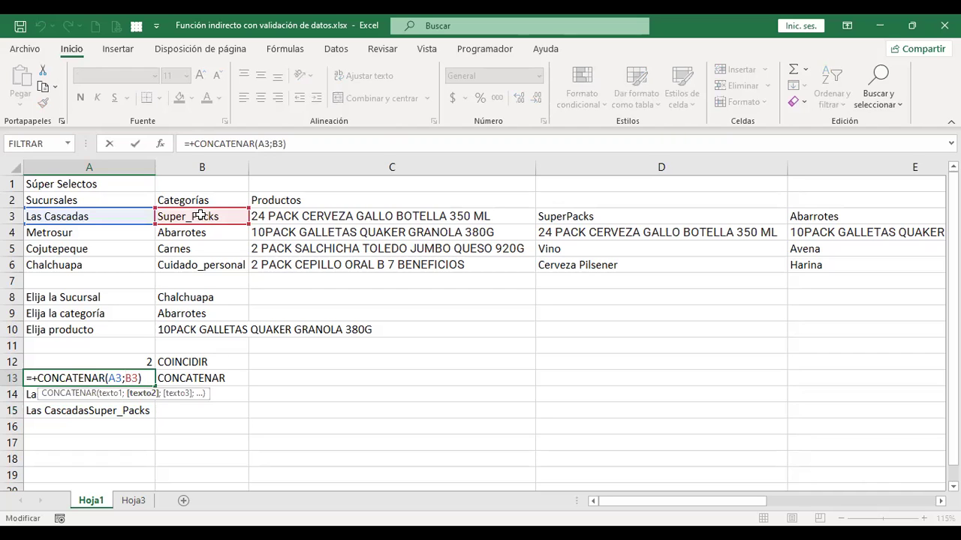
{"action": "key", "text": "Return"}
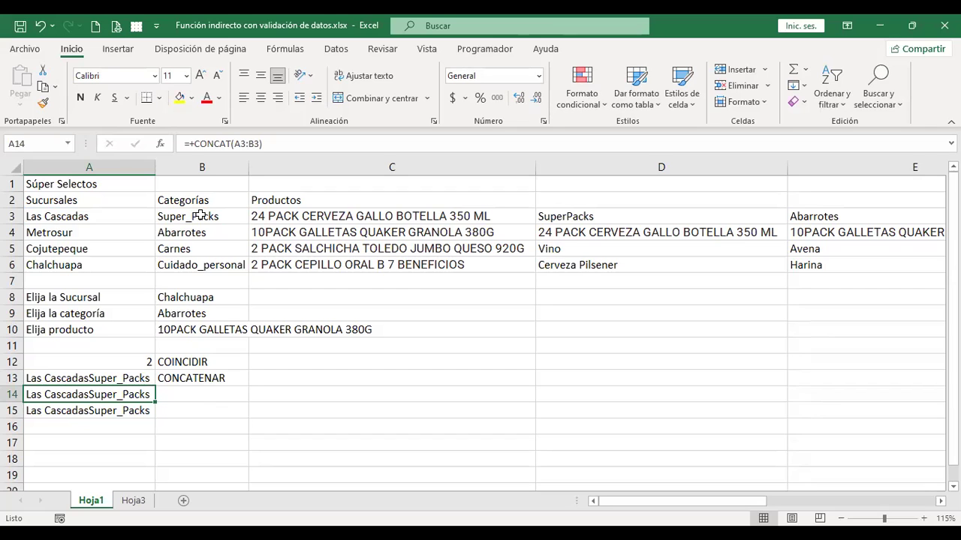
- Add a quoted space as an extra argument between A3 and B3 in the CONCATENAR formula in A13
{"action": "key", "text": "Up"}
{"action": "key", "text": "F2"}
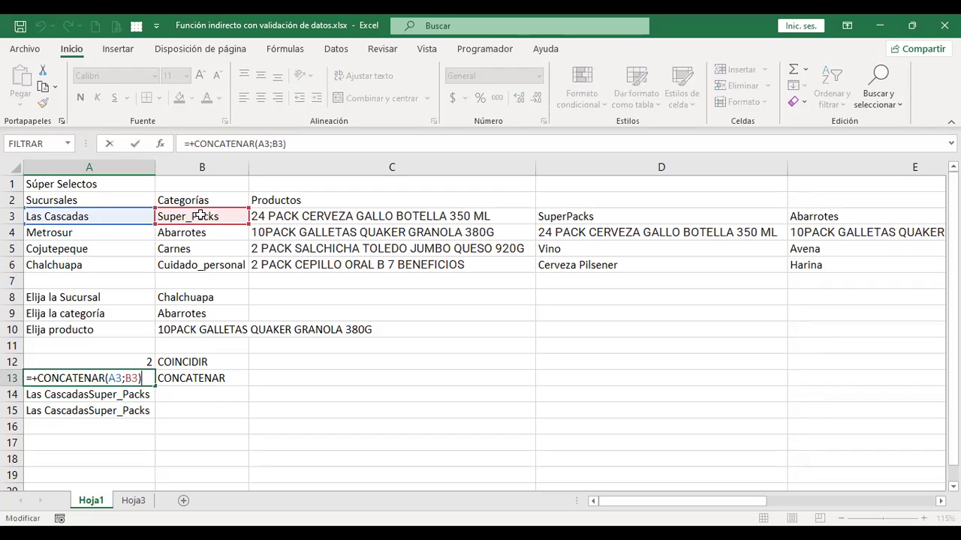
{"action": "key", "text": "Left"}
{"action": "key", "text": "Left"}
{"action": "key", "text": "Left"}
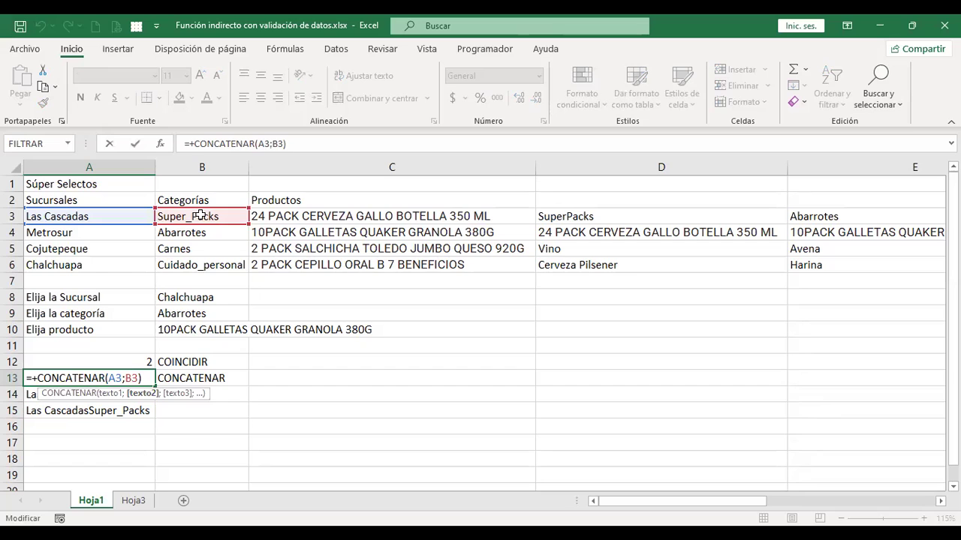
{"action": "type", "text": "\""}
{"action": "type", "text": " \""}
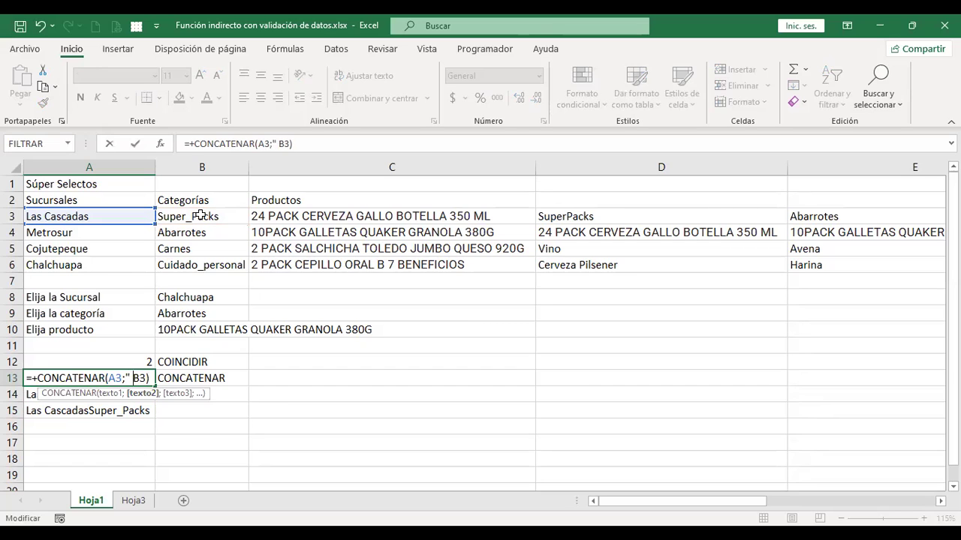
{"action": "type", "text": ";"}
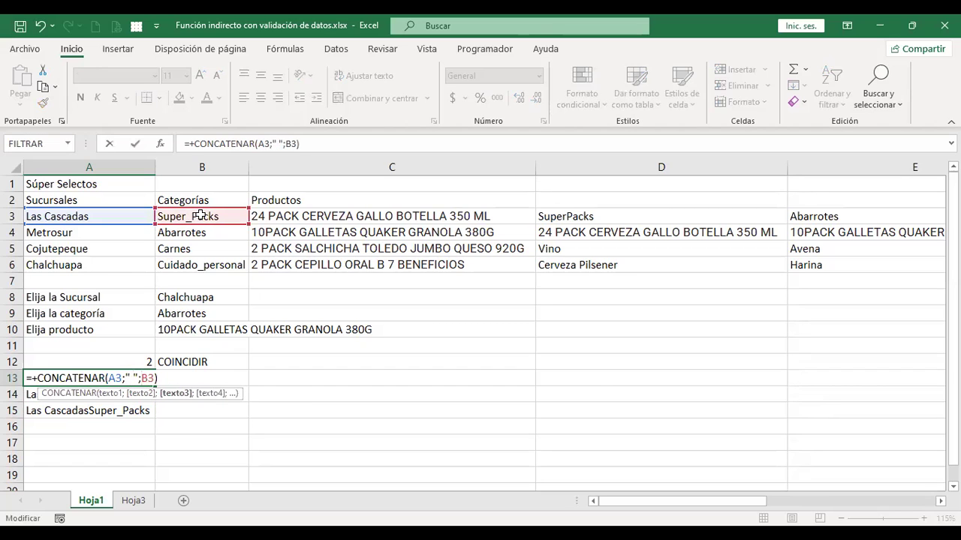
{"action": "key", "text": "Left"}
{"action": "key", "text": "Left"}
{"action": "key", "text": "Left"}
{"action": "key", "text": "Left"}
{"action": "key", "text": "Left"}
{"action": "key", "text": "Right"}
{"action": "key", "text": "Right"}
{"action": "key", "text": "Right"}
{"action": "key", "text": "Right"}
{"action": "key", "text": "Right"}
{"action": "key", "text": "Right"}
{"action": "key", "text": "Right"}
{"action": "key", "text": "Return"}
{"action": "key", "text": "Up"}
{"action": "key", "text": "Down"}
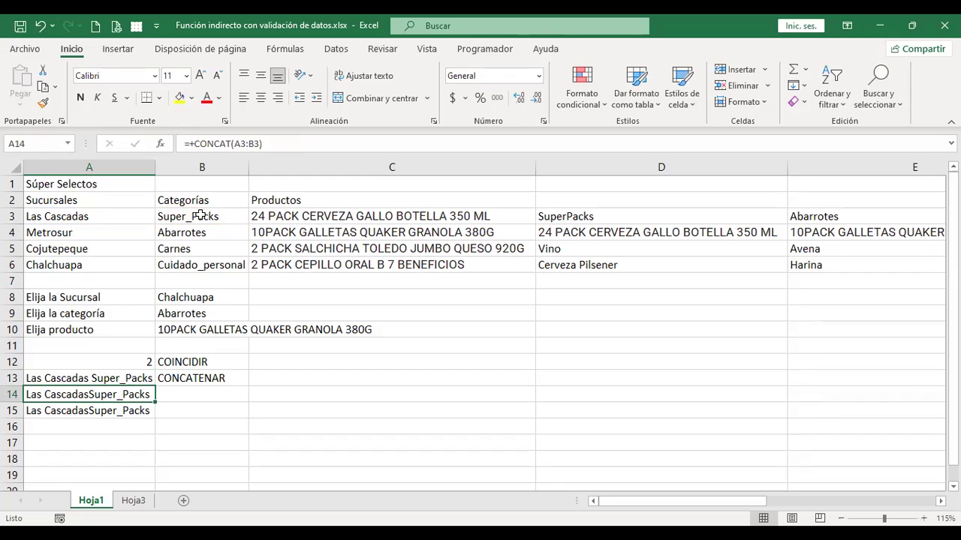
- Compare the range argument of the CONCAT formula in A14 with the separate arguments of the CONCATENAR formula in A13
{"action": "key", "text": "F2"}
{"action": "key", "text": "Left"}
{"action": "key", "text": "Left"}
{"action": "key", "text": "Left"}
{"action": "key", "text": "Left"}
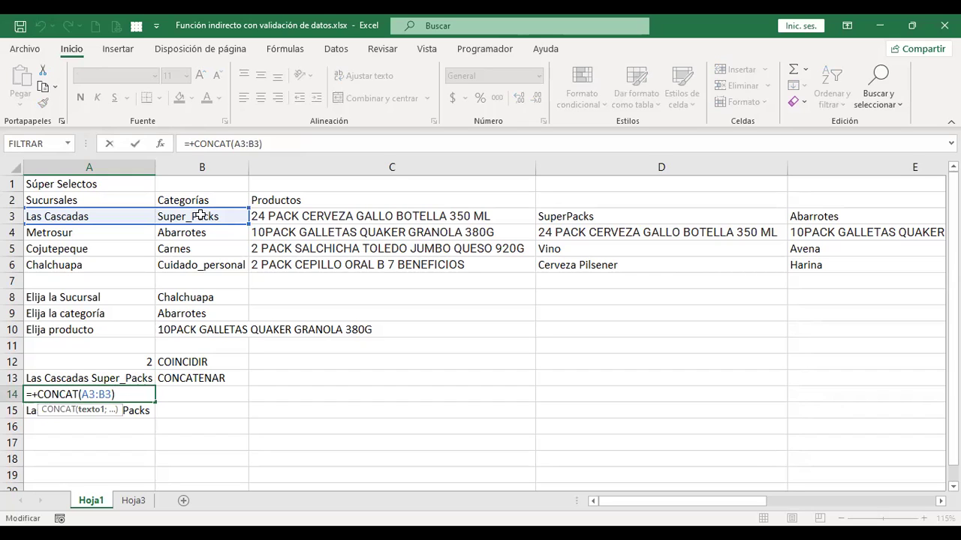
{"action": "key", "text": "shift+Right"}
{"action": "key", "text": "shift+Right"}
{"action": "key", "text": "shift+Right"}
{"action": "key", "text": "shift+Right"}
{"action": "key", "text": "shift+Right"}
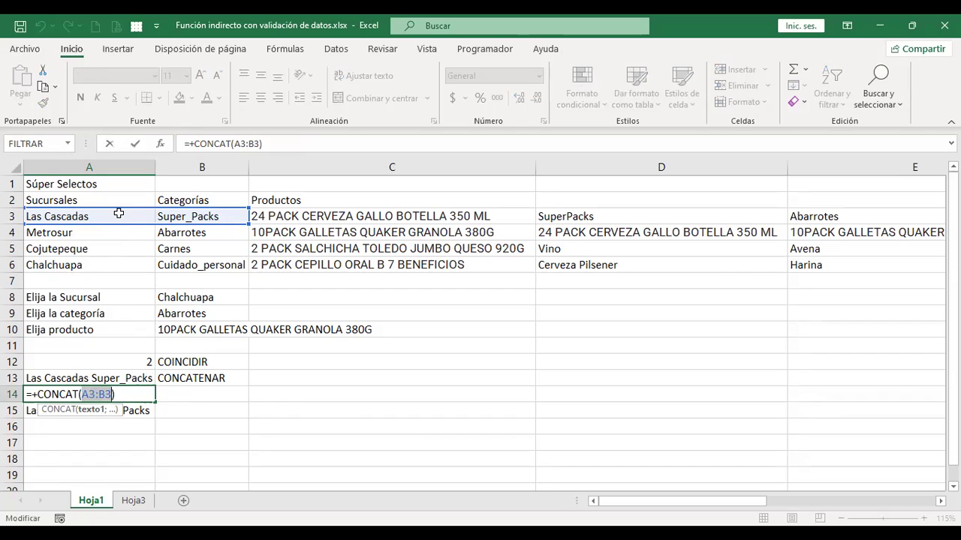
{"action": "key", "text": "Return"}
{"action": "key", "text": "Up"}
{"action": "key", "text": "Up"}
{"action": "key", "text": "F2"}
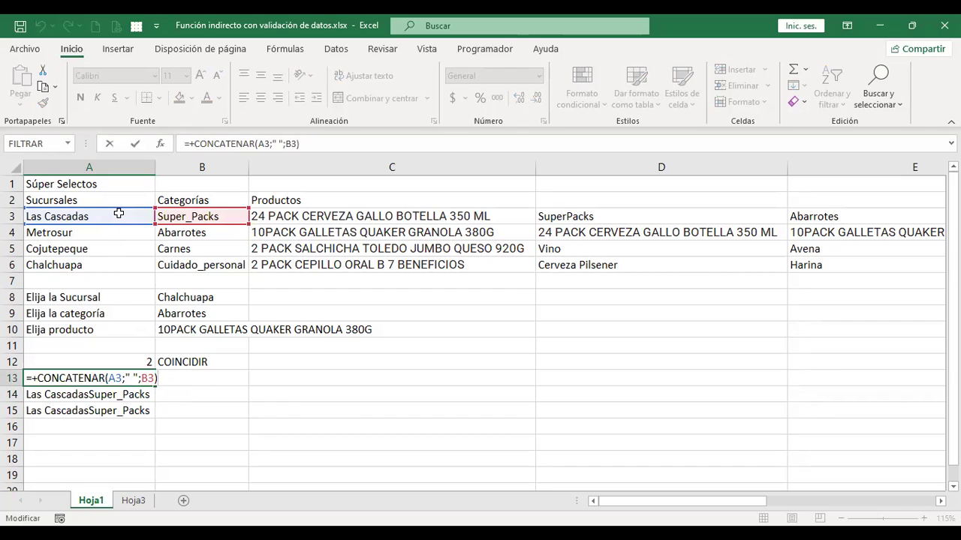
{"action": "key", "text": "Return"}
{"action": "key", "text": "Down"}
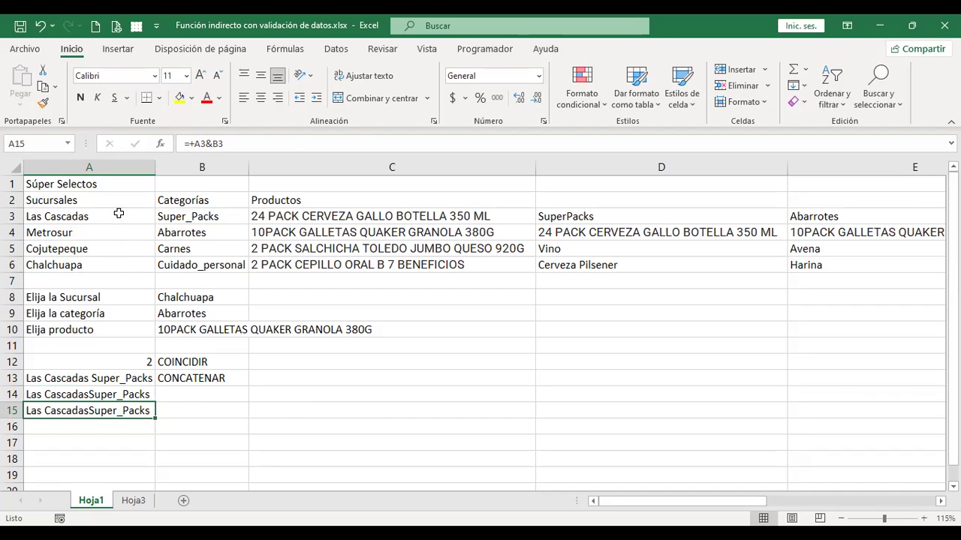
{"action": "key", "text": "F2"}
{"action": "key", "text": "Left"}
{"action": "key", "text": "Left"}
{"action": "key", "text": "ctrl+Return"}
- Insert a quoted space between A3 and B3 in the A15 formula so it reads =+A3&" "&B3
{"action": "key", "text": "F2"}
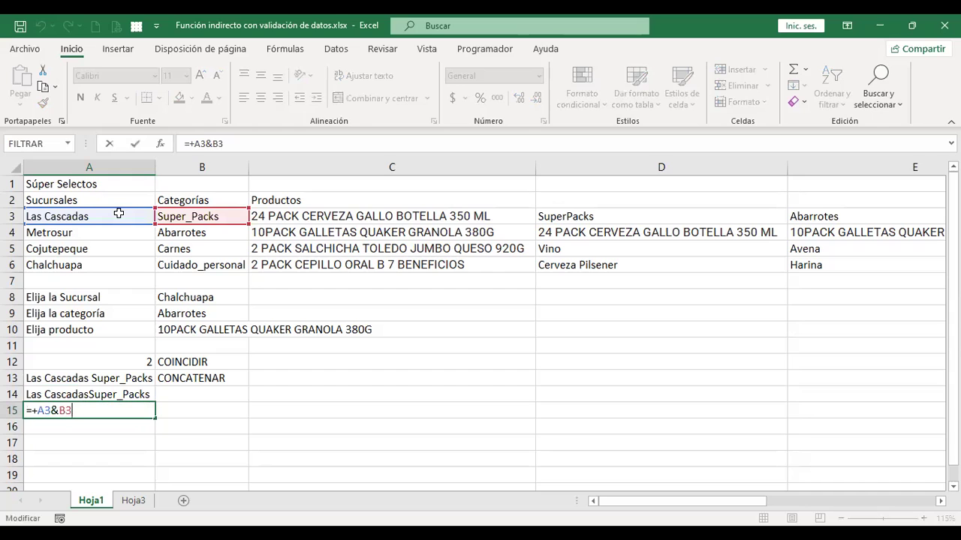
{"action": "key", "text": "Left"}
{"action": "key", "text": "Left"}
{"action": "type", "text": "\" \""}
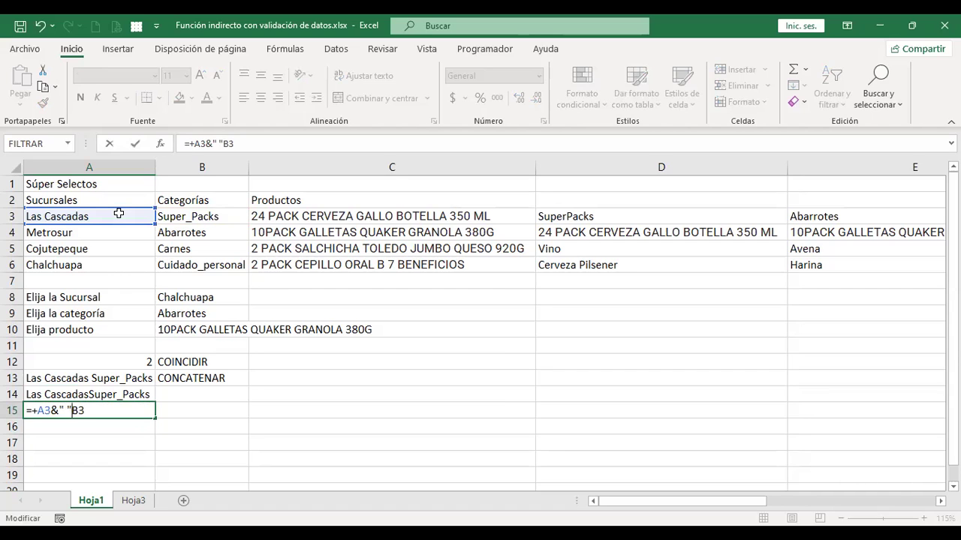
{"action": "type", "text": "6"}
{"action": "key", "text": "BackSpace"}
{"action": "type", "text": "&"}
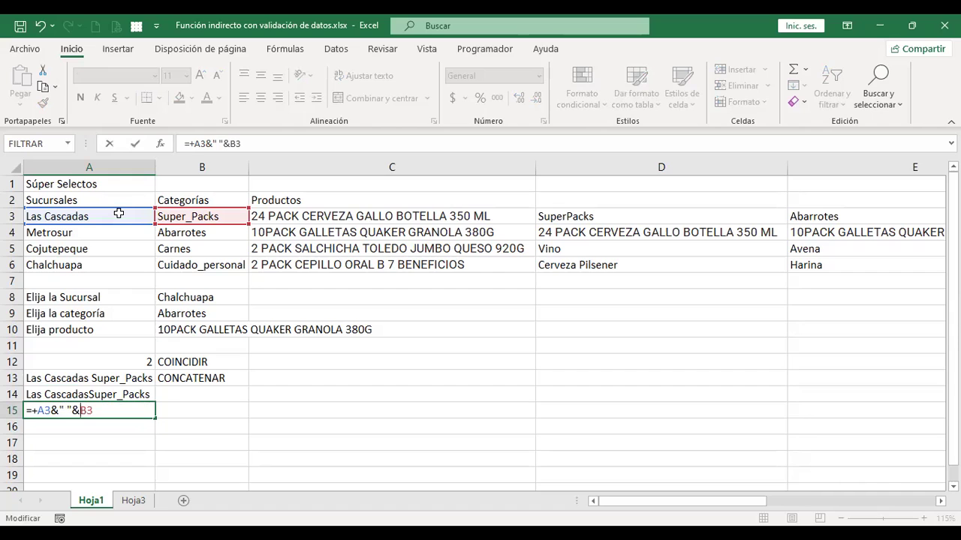
{"action": "key", "text": "Left"}
{"action": "key", "text": "Left"}
{"action": "key", "text": "Left"}
{"action": "key", "text": "Left"}
{"action": "key", "text": "Left"}
{"action": "key", "text": "Right"}
{"action": "key", "text": "Right"}
{"action": "key", "text": "Right"}
{"action": "key", "text": "Right"}
{"action": "key", "text": "Right"}
{"action": "key", "text": "Right"}
{"action": "key", "text": "Return"}
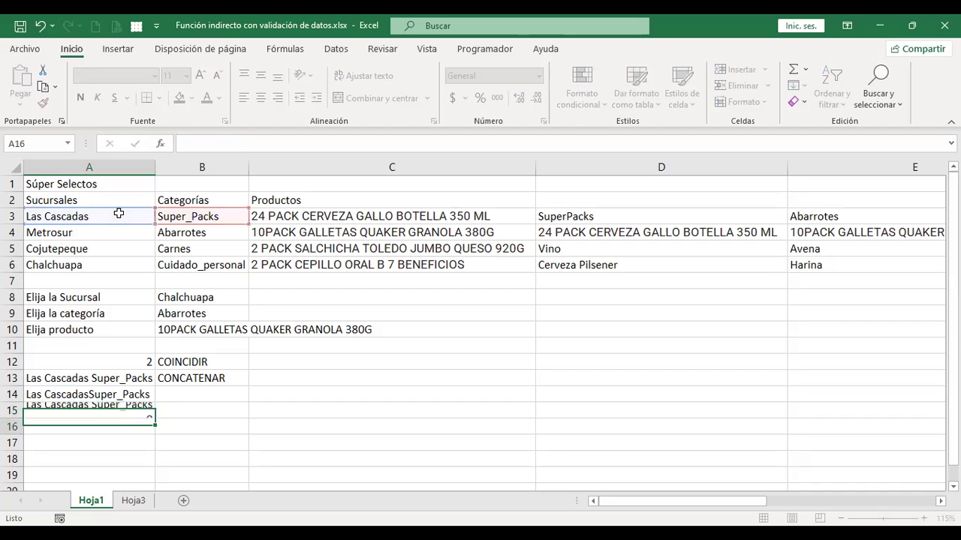
{"action": "key", "text": "Up"}
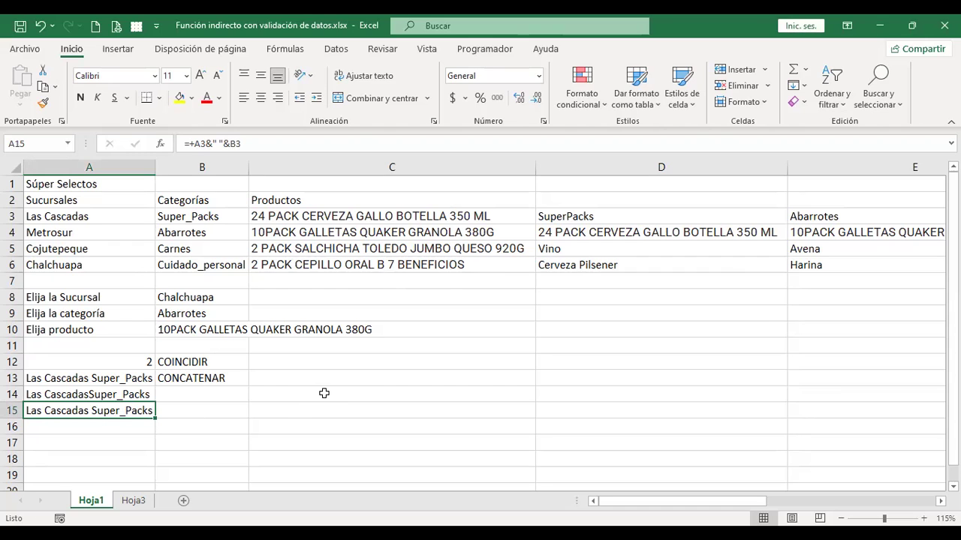
- Enter the label SUSTITUIR in cell B17
{"action": "scroll", "coordinate": [252, 393], "scroll_direction": "down", "scroll_amount": 1}
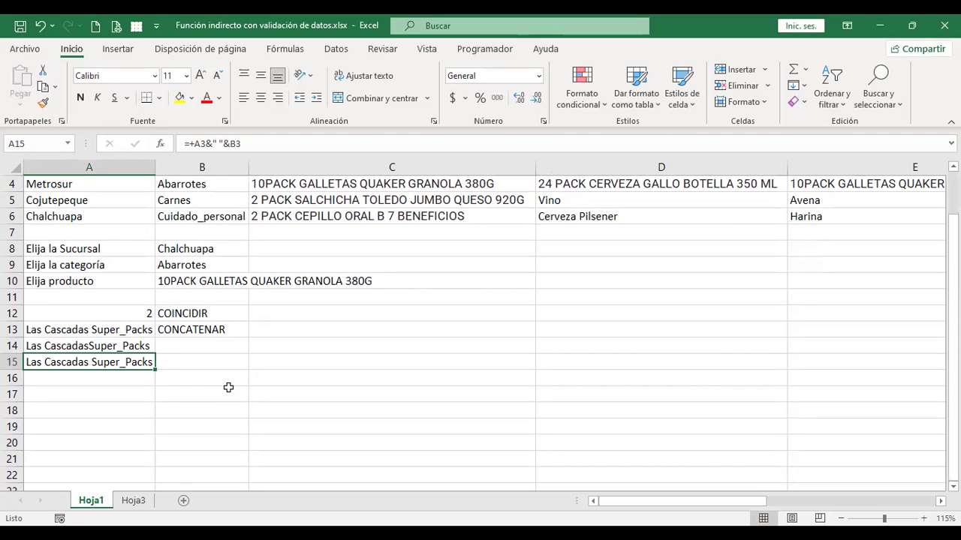
{"action": "left_click", "coordinate": [221, 395]}
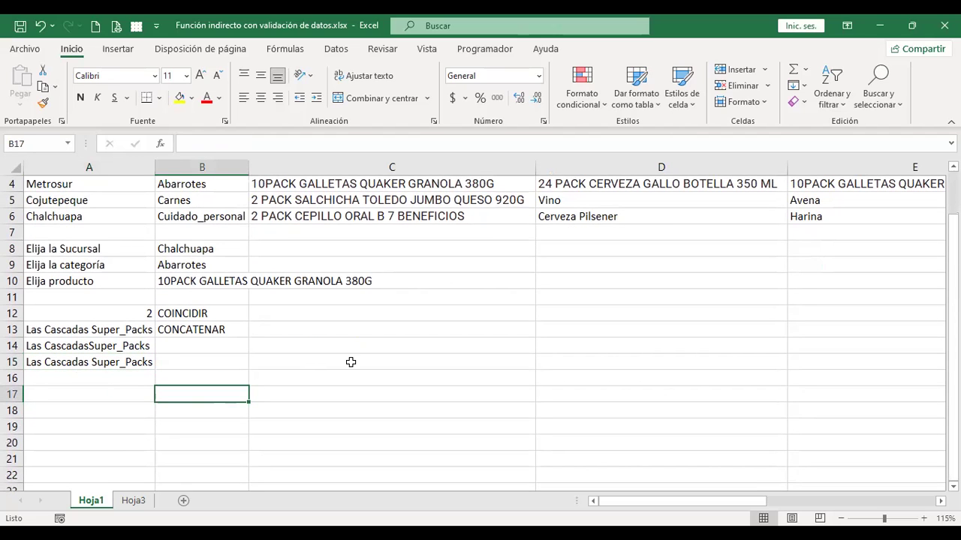
{"action": "type", "text": "SUSTITUIR"}
{"action": "key", "text": "Return"}
{"action": "key", "text": "Up"}
{"action": "key", "text": "Left"}
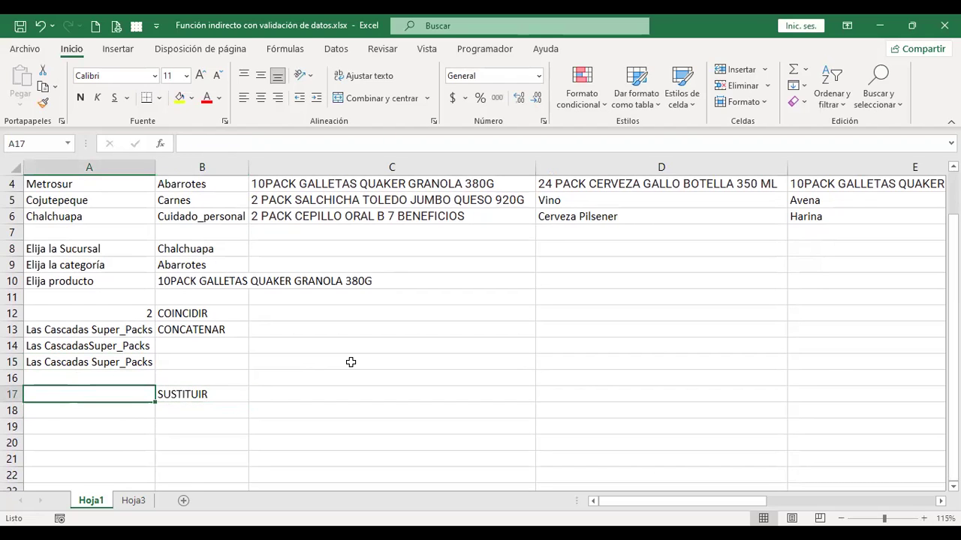
- Enter a SUSTITUIR formula in A17 that replaces the space in A3 with an underscore: +SUSTITUIR(A3;" ";"_")
{"action": "type", "text": "+"}
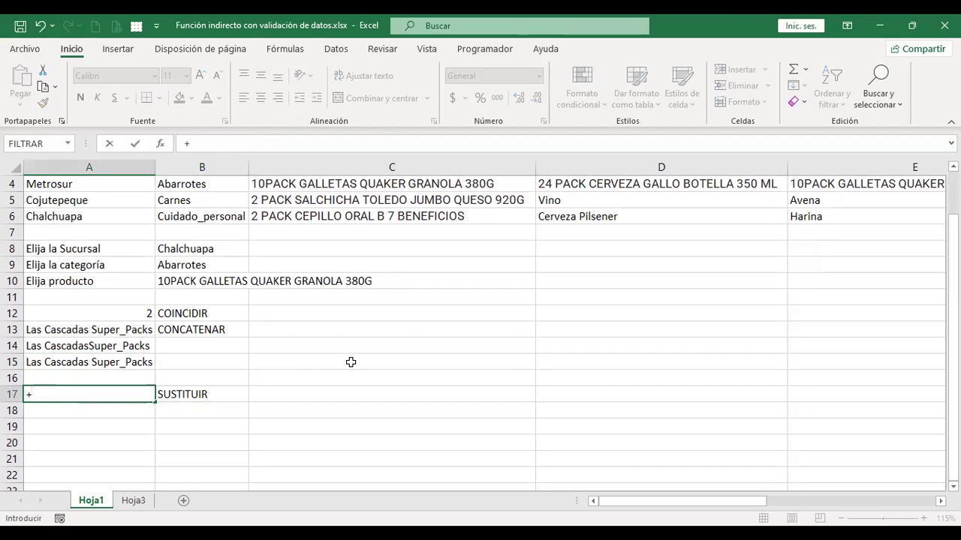
{"action": "type", "text": "SUS"}
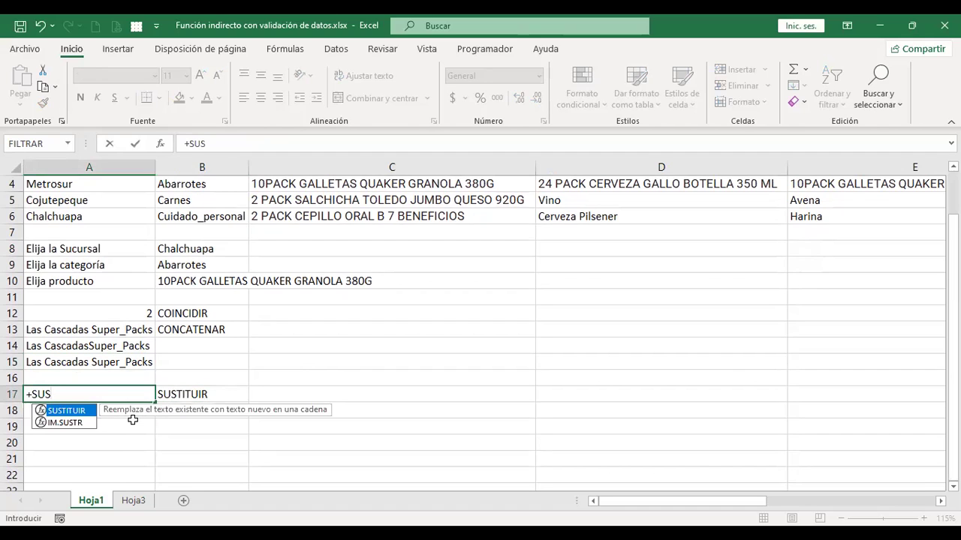
{"action": "double_click", "coordinate": [72, 410]}
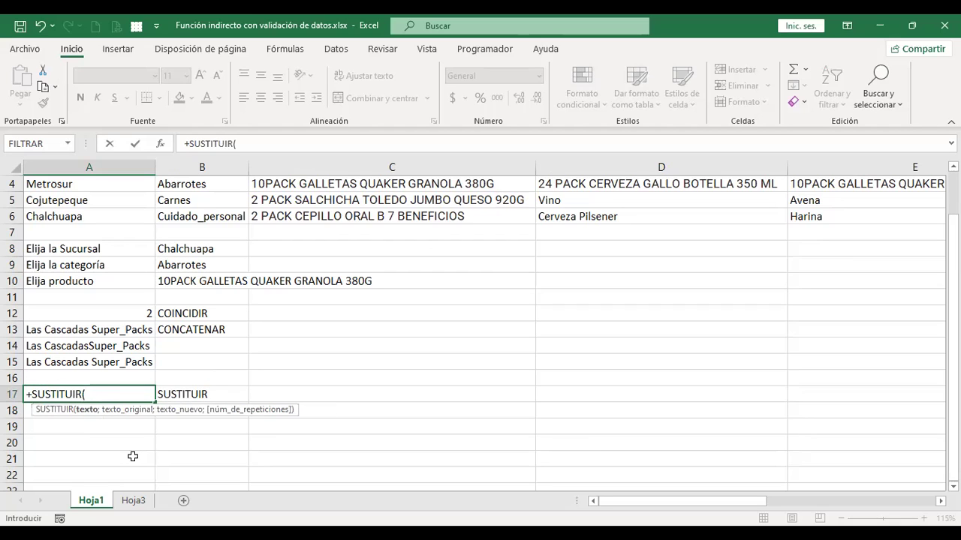
{"action": "scroll", "coordinate": [132, 456], "scroll_direction": "up", "scroll_amount": 1}
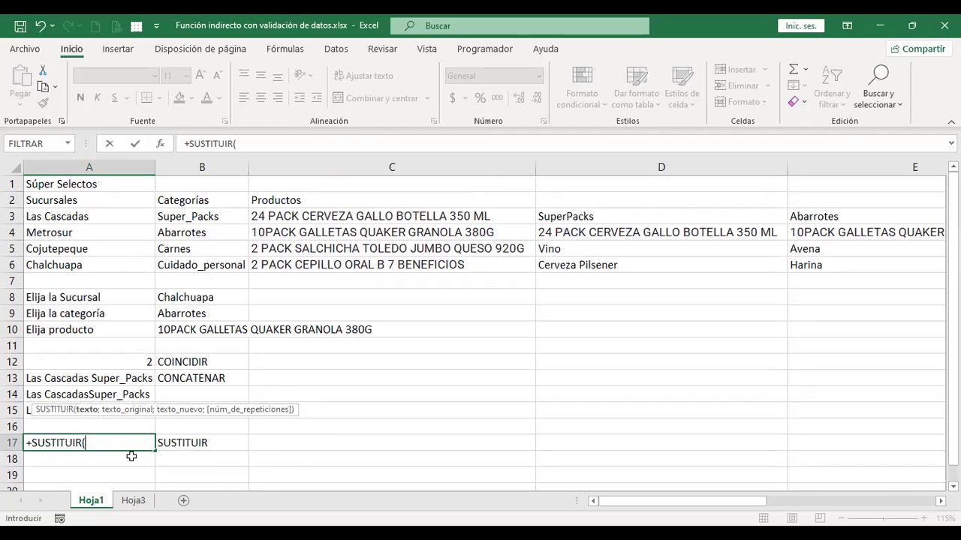
{"action": "left_click", "coordinate": [116, 216]}
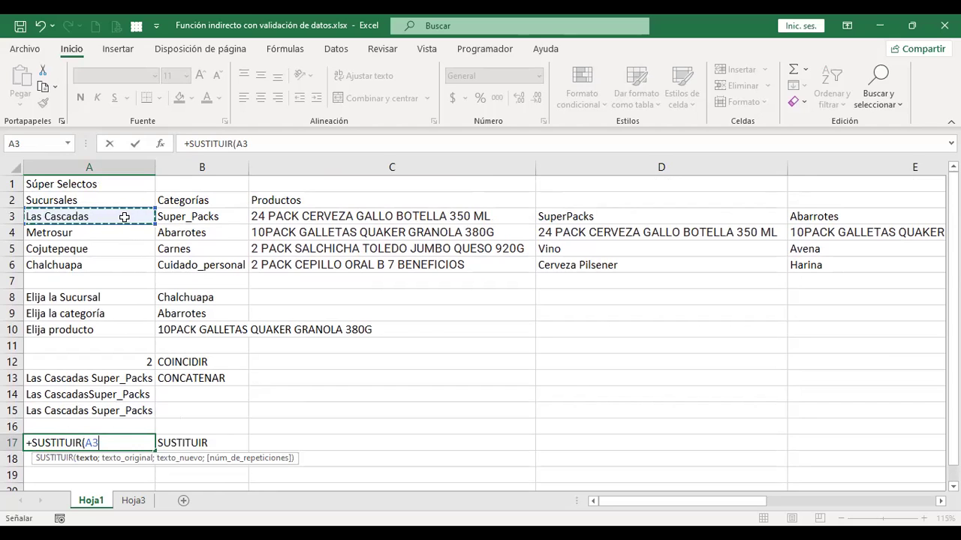
{"action": "type", "text": ";"}
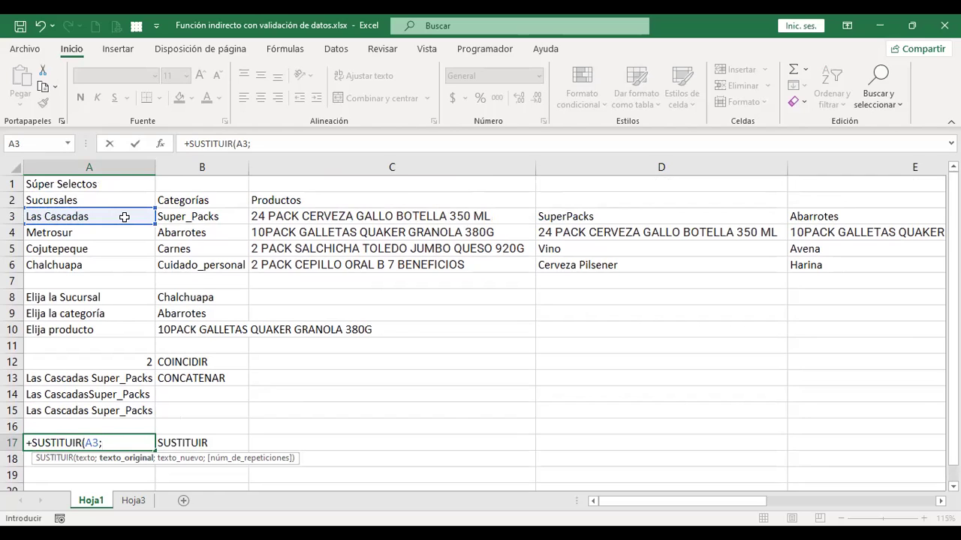
{"action": "type", "text": "\" \";"}
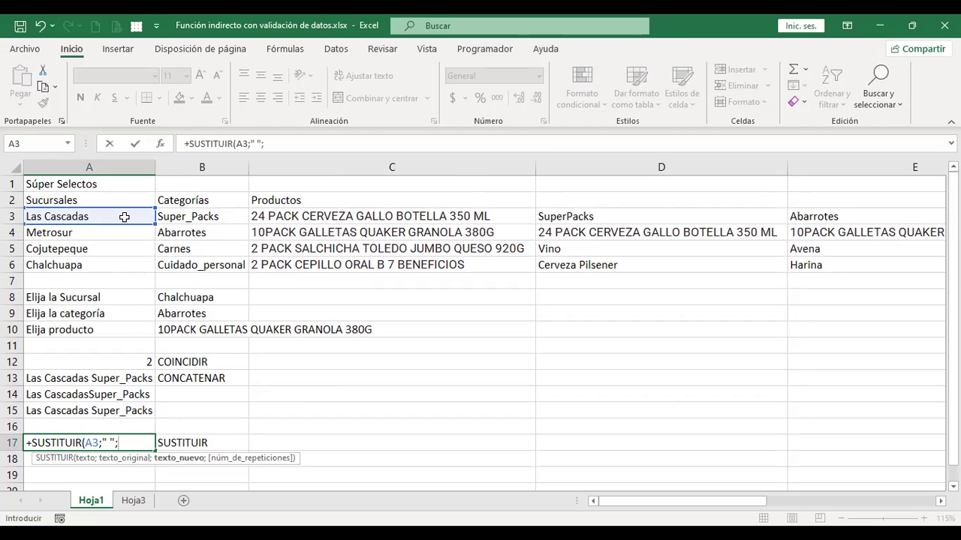
{"action": "type", "text": "\"_\")"}
{"action": "key", "text": "Return"}
{"action": "key", "text": "Up"}
{"action": "key", "text": "Down"}
{"action": "key", "text": "Up"}
{"action": "key", "text": "Right"}
{"action": "key", "text": "Left"}
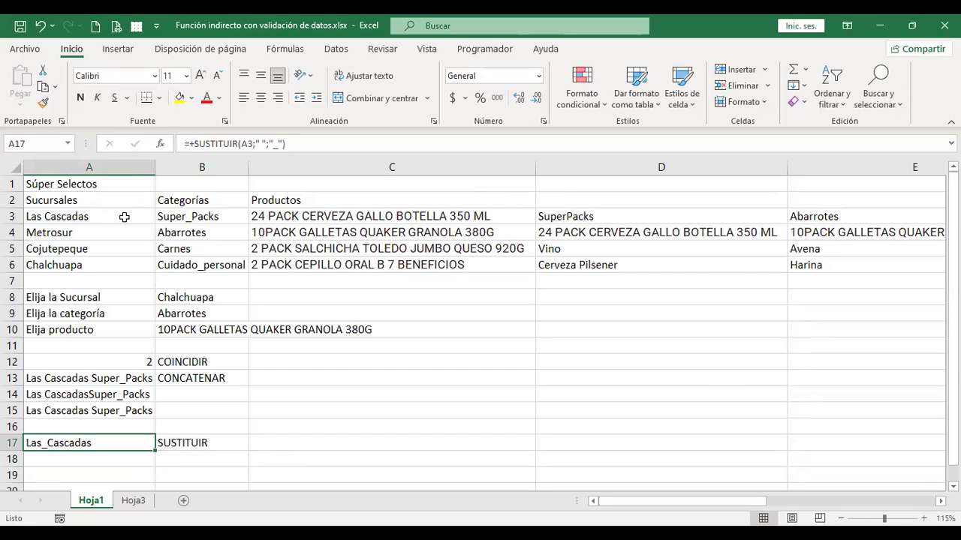
{"action": "key", "text": "Down"}
{"action": "key", "text": "Up"}
- Compare the underscore in B3 with the SUSTITUIR formula in A17 and examine its text, original-text and new-text arguments
{"action": "left_click", "coordinate": [204, 217]}
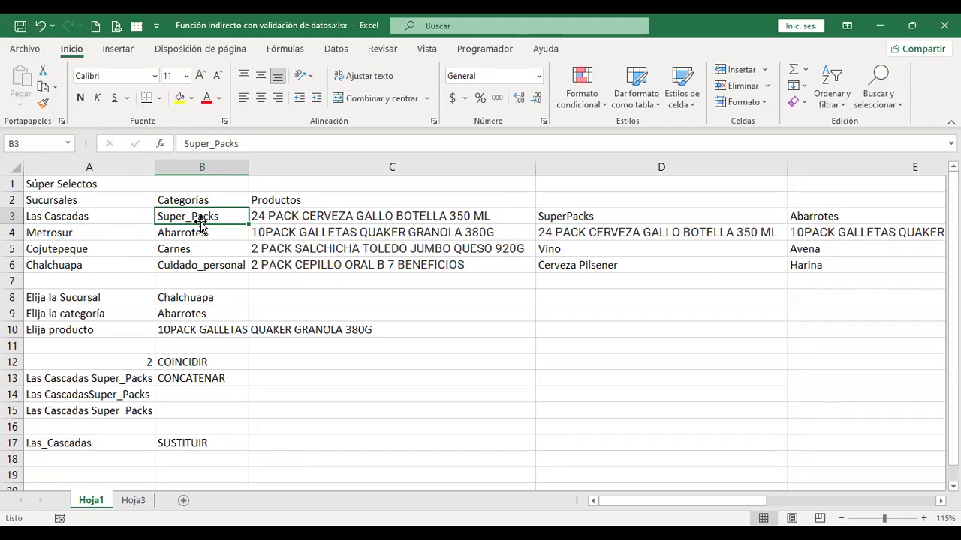
{"action": "key", "text": "F2"}
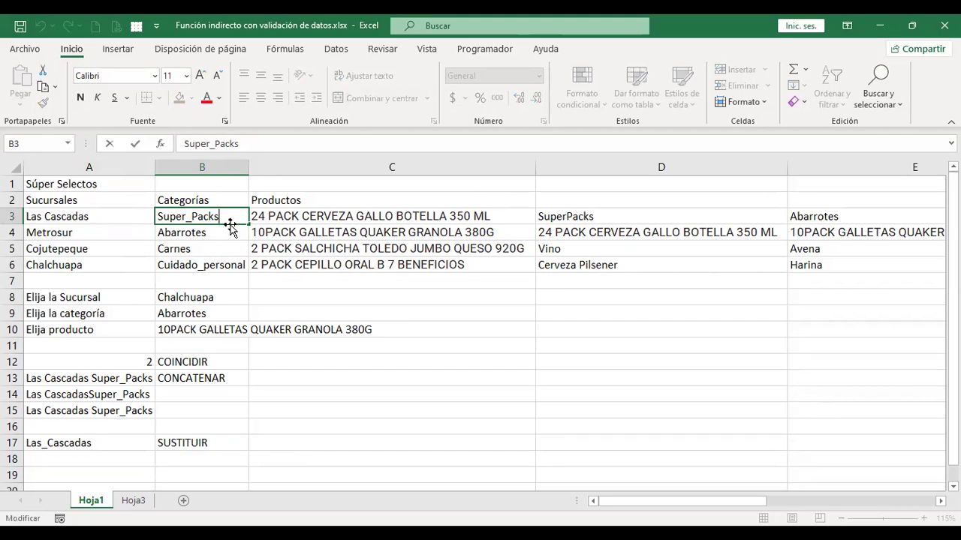
{"action": "left_click", "coordinate": [82, 433]}
{"action": "left_click", "coordinate": [103, 443]}
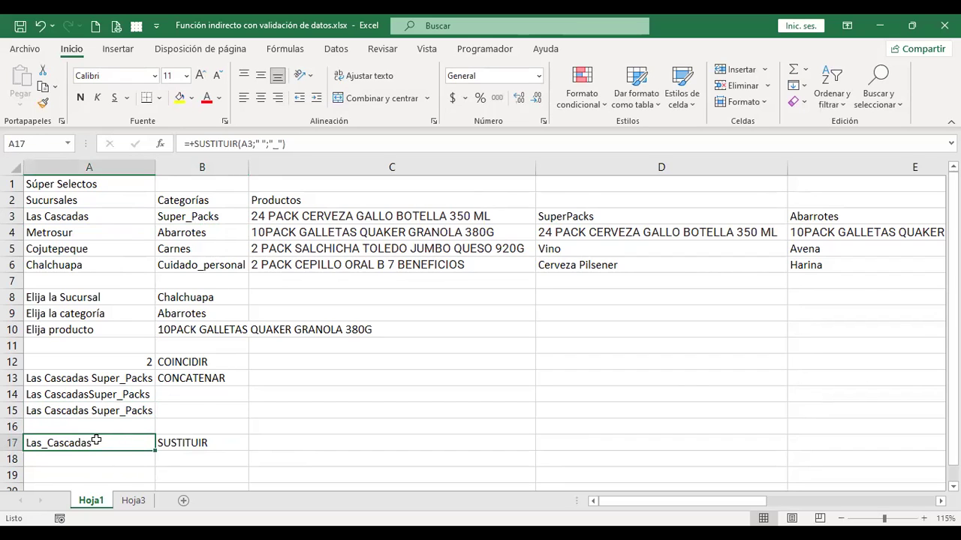
{"action": "key", "text": "F2"}
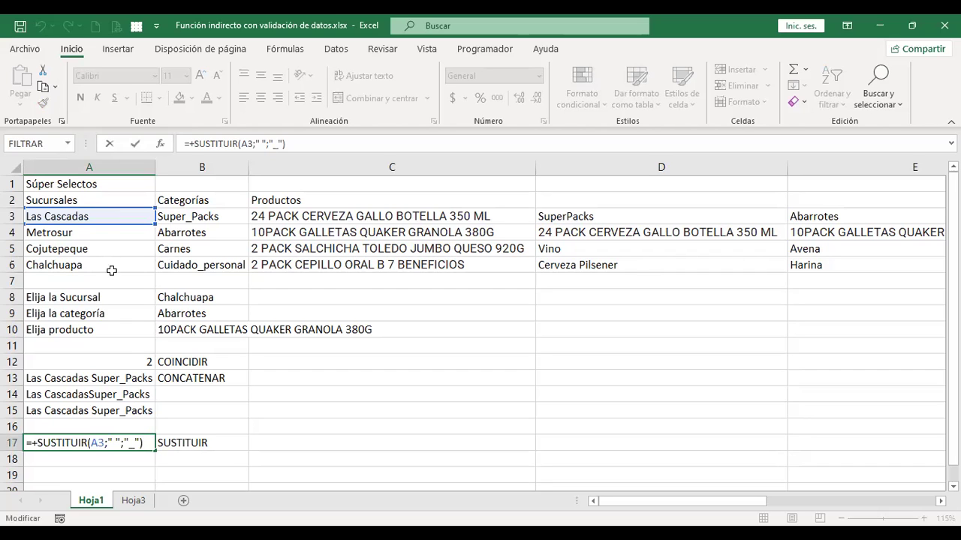
{"action": "left_click", "coordinate": [93, 443]}
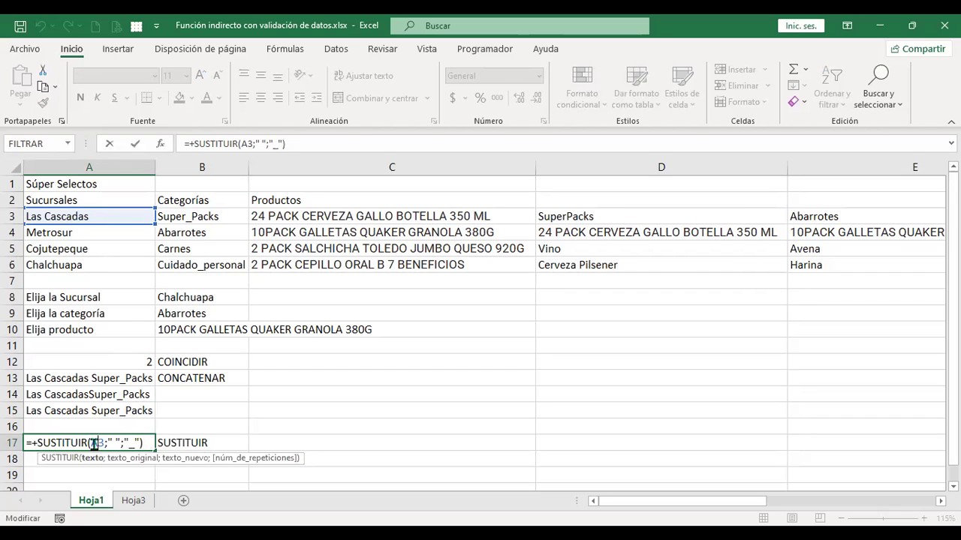
{"action": "key", "text": "Right"}
{"action": "key", "text": "Right"}
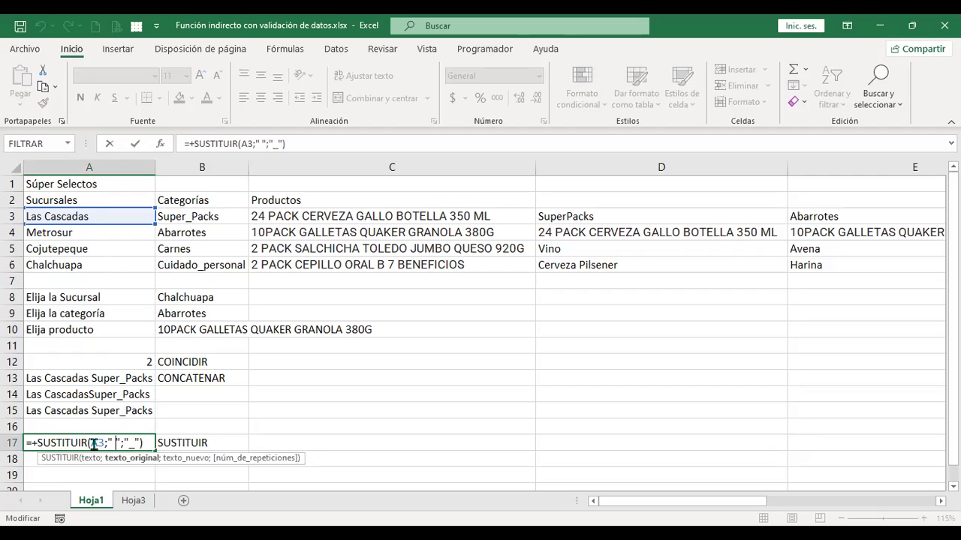
{"action": "key", "text": "Right"}
{"action": "key", "text": "Right"}
{"action": "key", "text": "Right"}
{"action": "key", "text": "Right"}
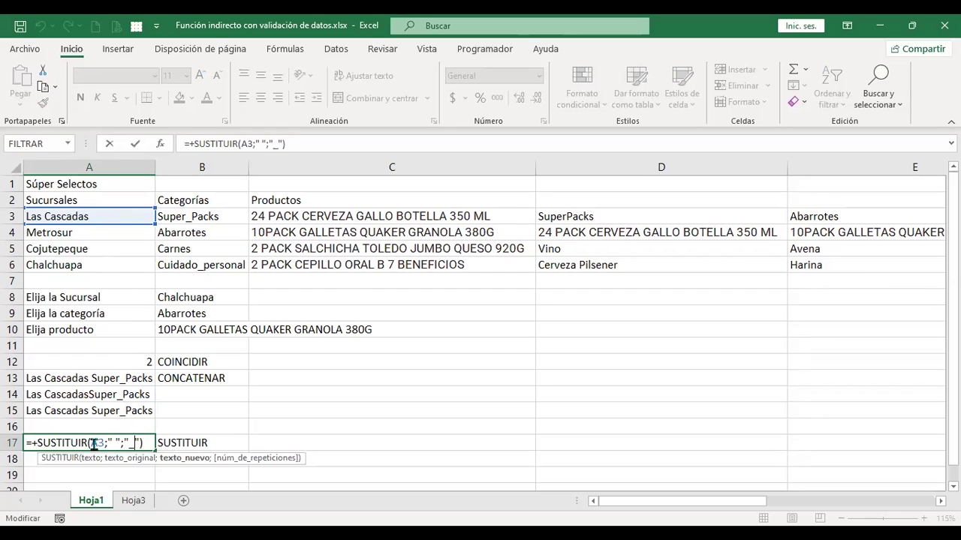
{"action": "key", "text": "Return"}
{"action": "key", "text": "Up"}
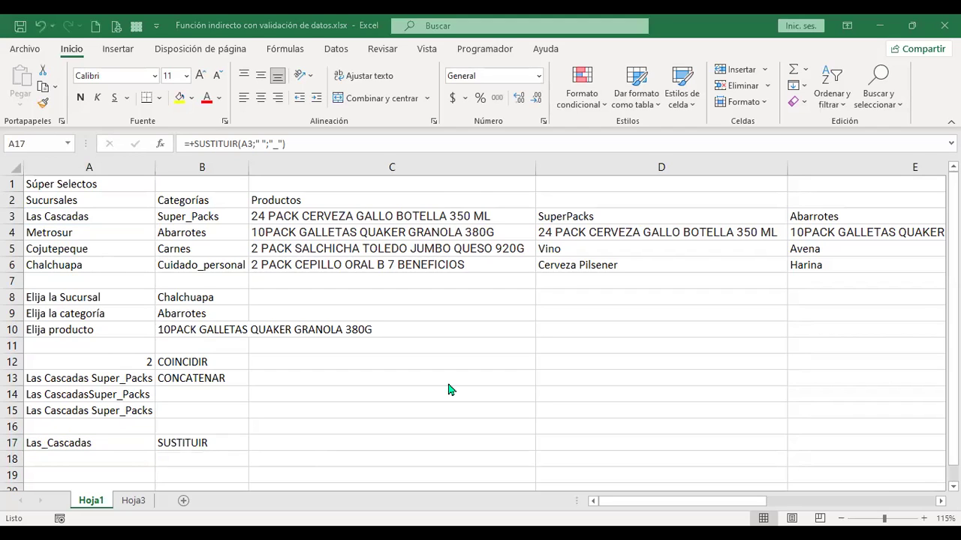
- Review the COINCIDIR formula in A12 and its label in row 12
{"action": "left_click", "coordinate": [117, 365]}
{"action": "left_click", "coordinate": [231, 365]}
{"action": "left_click", "coordinate": [284, 364]}
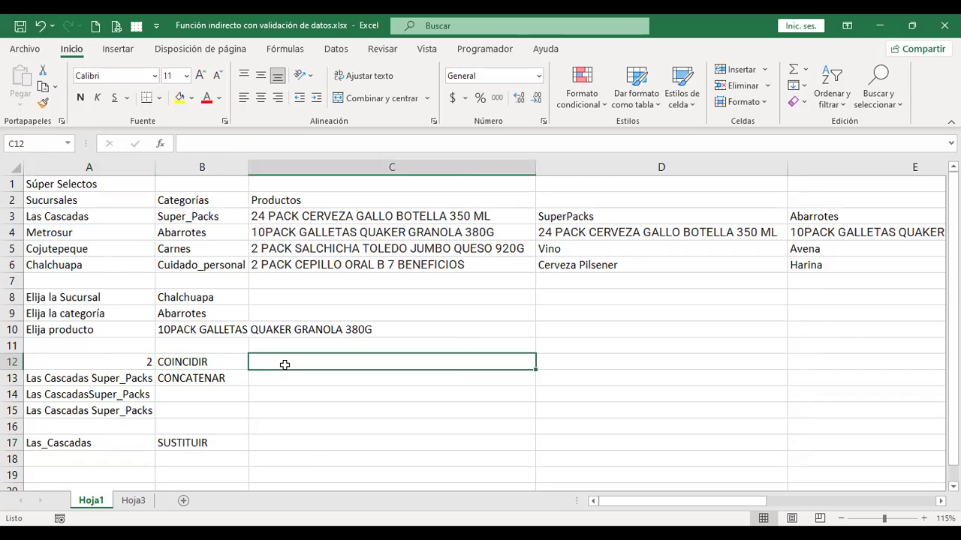
{"action": "left_click", "coordinate": [131, 359]}
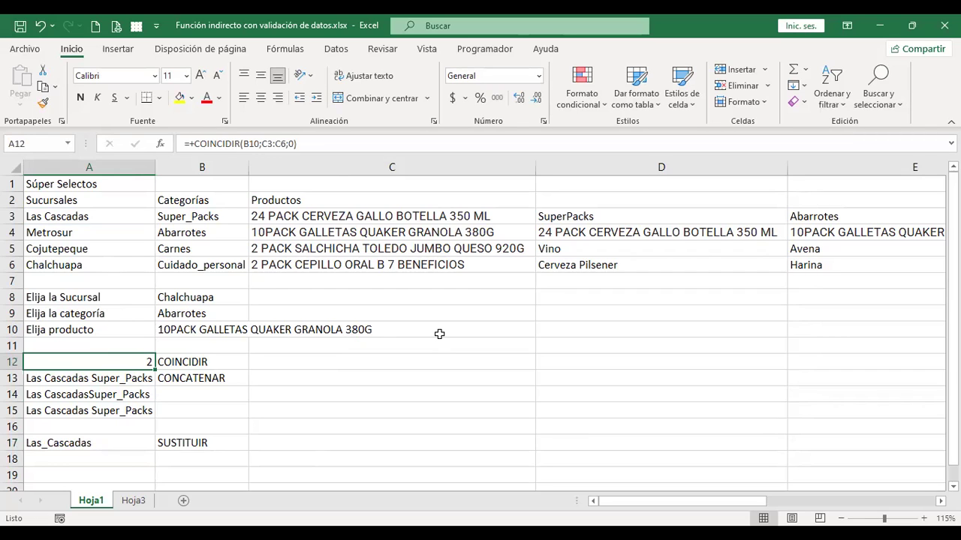
{"action": "key", "text": "Right"}
{"action": "key", "text": "Right"}
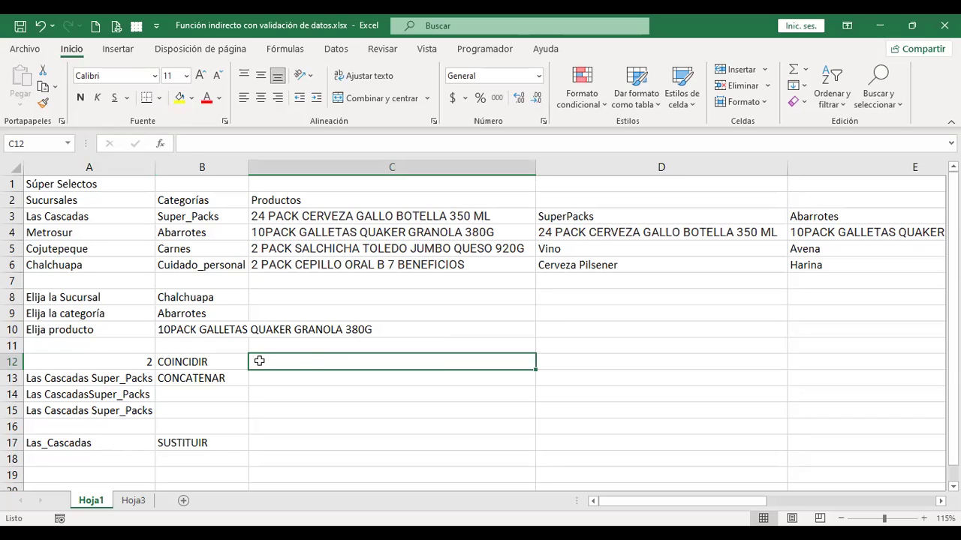
{"action": "left_click", "coordinate": [101, 363]}
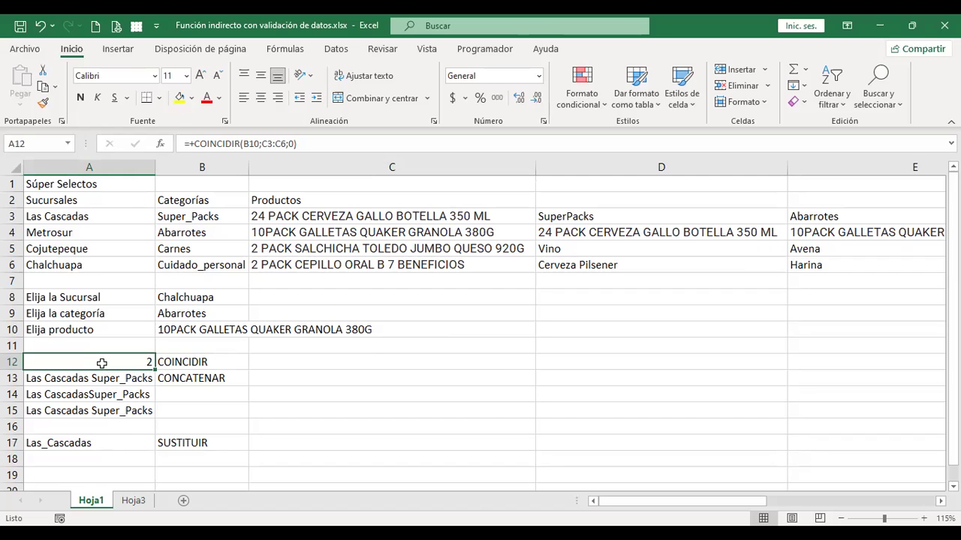
{"action": "key", "text": "Right"}
{"action": "key", "text": "Right"}
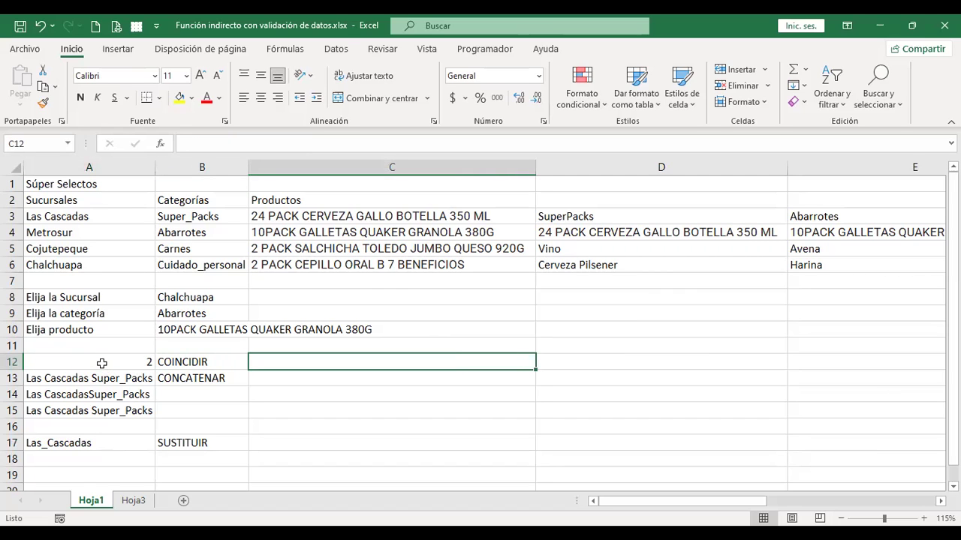
- Enter the label INDICE in cell B19
{"action": "scroll", "coordinate": [103, 363], "scroll_direction": "down", "scroll_amount": 3}
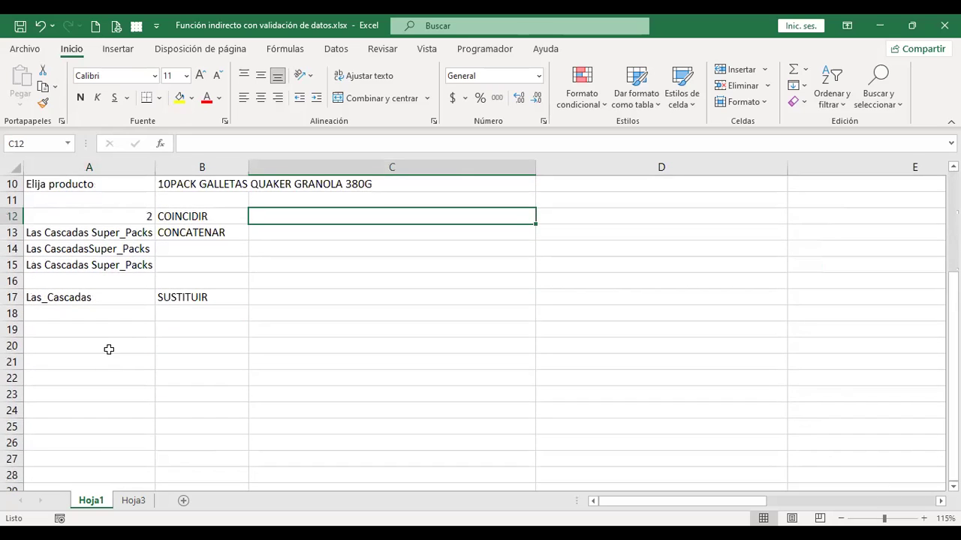
{"action": "left_click", "coordinate": [191, 331]}
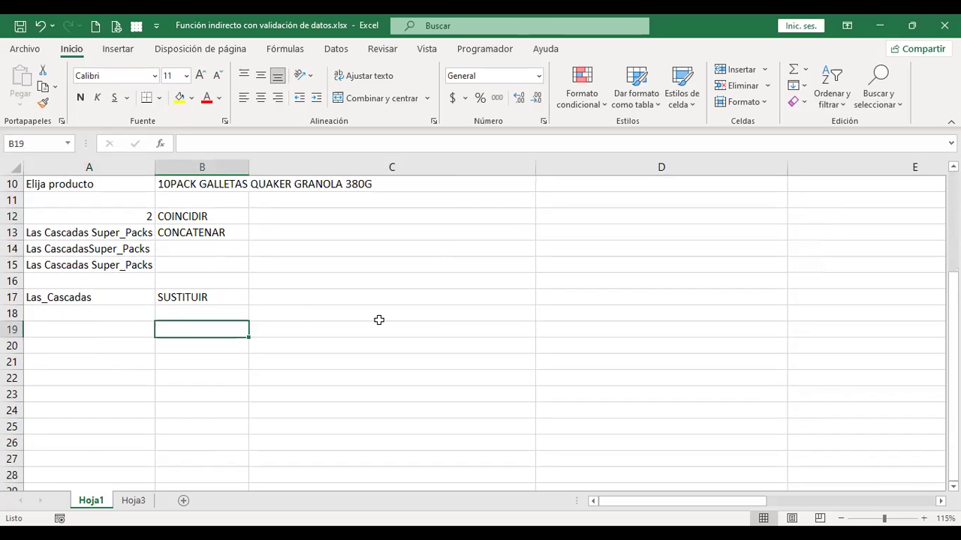
{"action": "type", "text": "INDE"}
{"action": "key", "text": "BackSpace"}
{"action": "type", "text": "IE"}
{"action": "key", "text": "Return"}
{"action": "key", "text": "Up"}
{"action": "key", "text": "F2"}
{"action": "key", "text": "BackSpace"}
{"action": "type", "text": "CE"}
{"action": "key", "text": "Return"}
{"action": "key", "text": "Up"}
- Enter an INDICE formula in A19 with the array A3:A6 and B8 as the row number: +INDICE(A3:A6;B8)
{"action": "key", "text": "Left"}
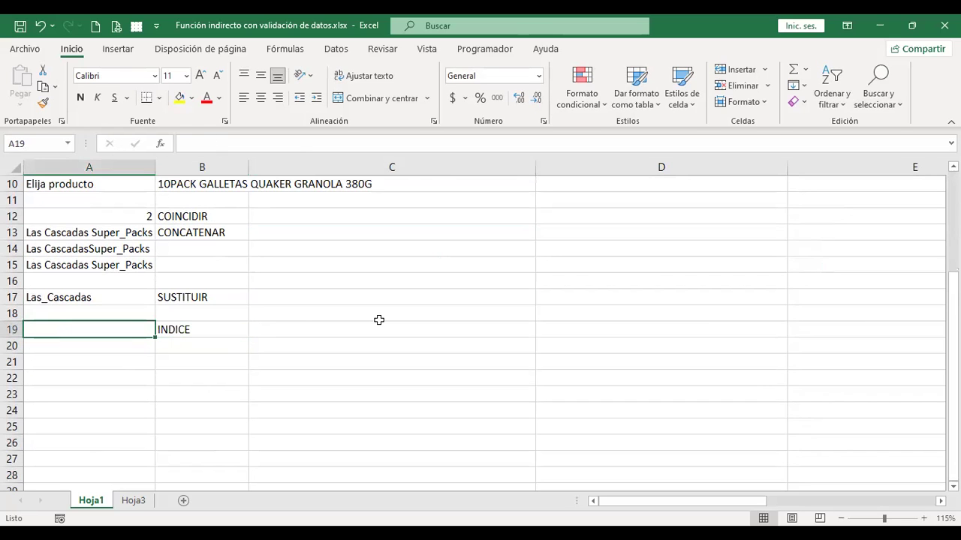
{"action": "type", "text": "+IN"}
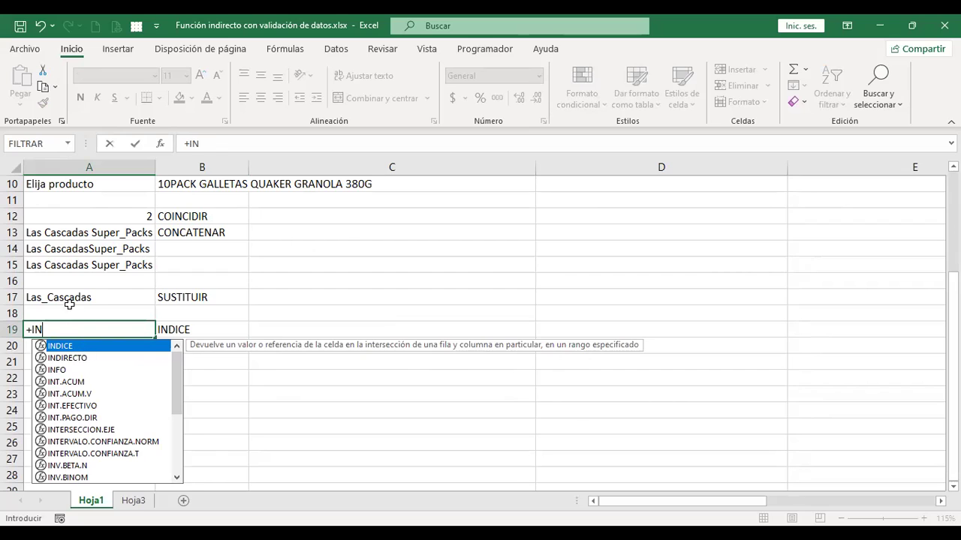
{"action": "key", "text": "Tab"}
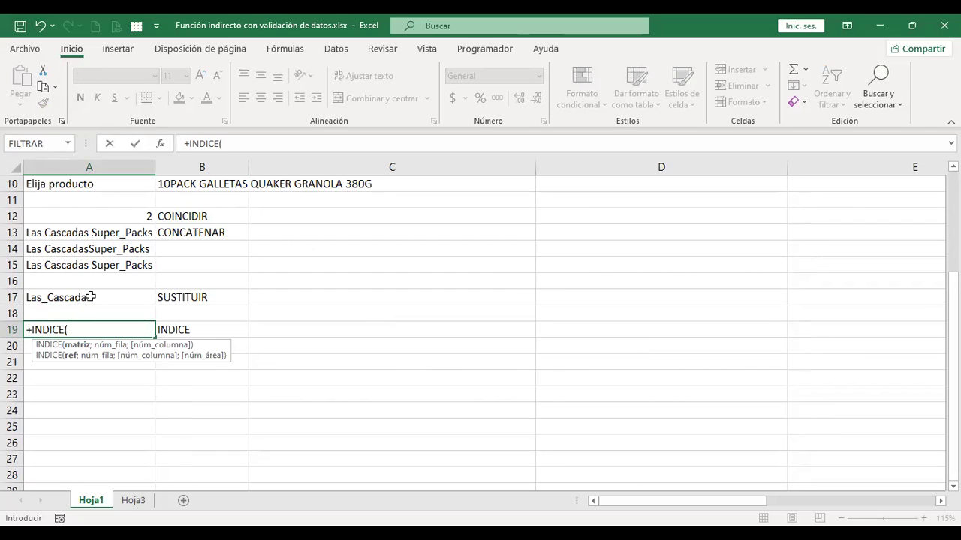
{"action": "scroll", "coordinate": [90, 296], "scroll_direction": "up", "scroll_amount": 2}
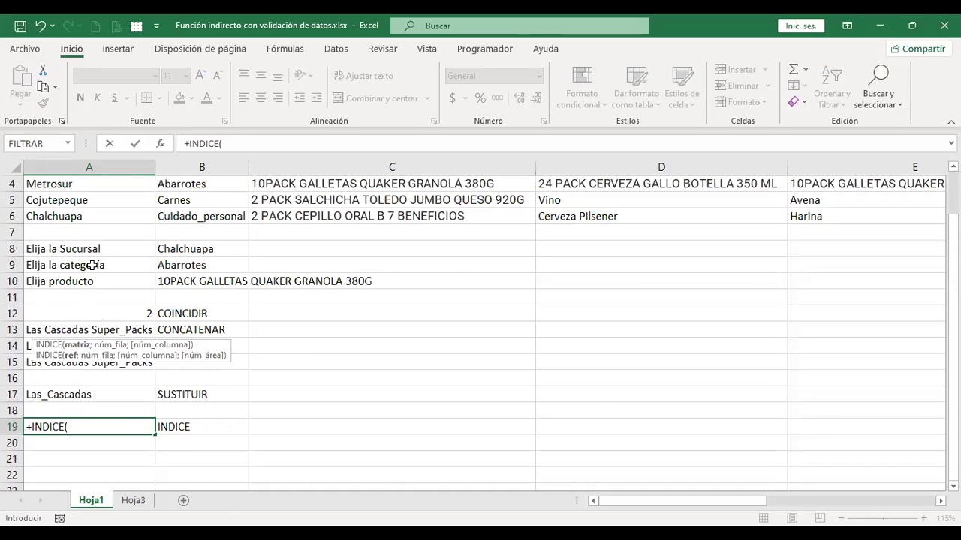
{"action": "left_click_drag", "start_coordinate": [88, 216], "coordinate": [112, 277]}
{"action": "scroll", "coordinate": [112, 278], "scroll_direction": "down", "scroll_amount": 1}
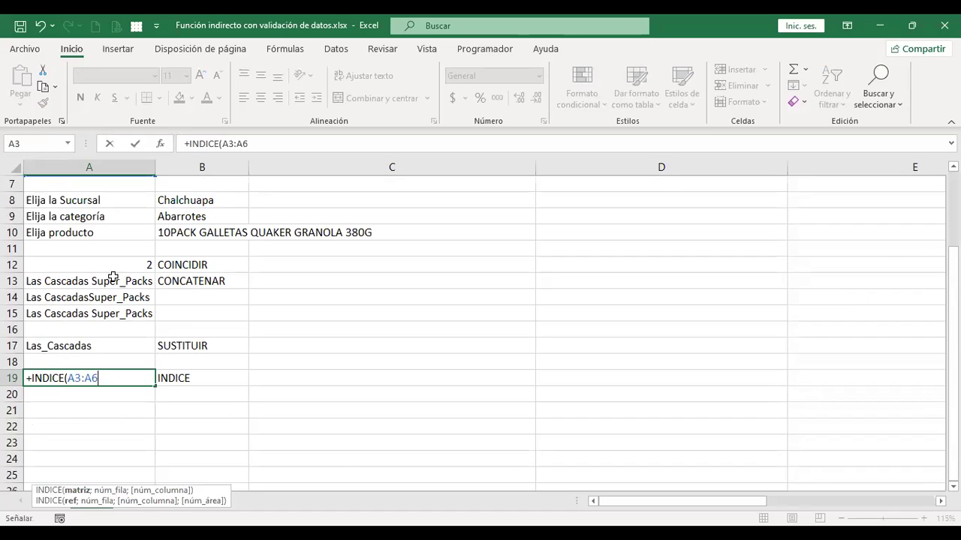
{"action": "type", "text": ";"}
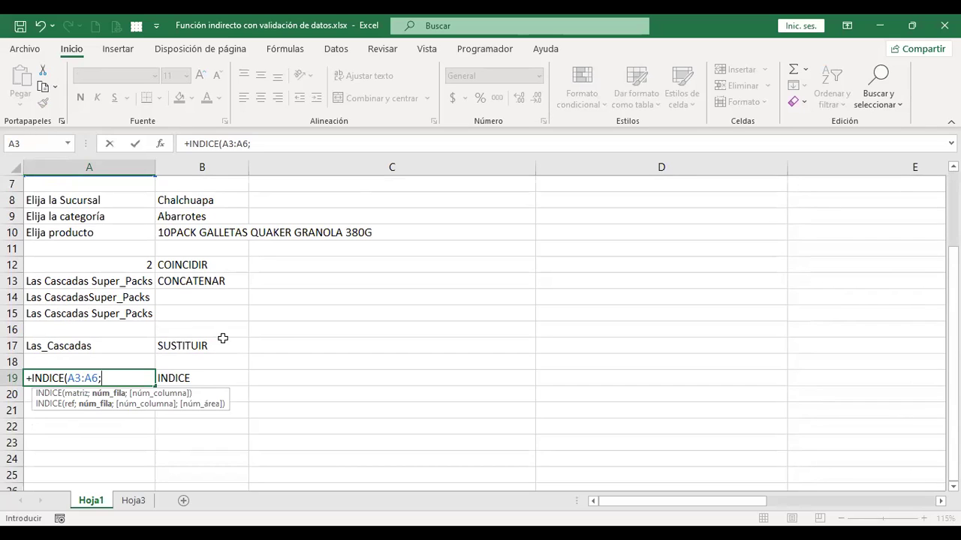
{"action": "left_click", "coordinate": [205, 202]}
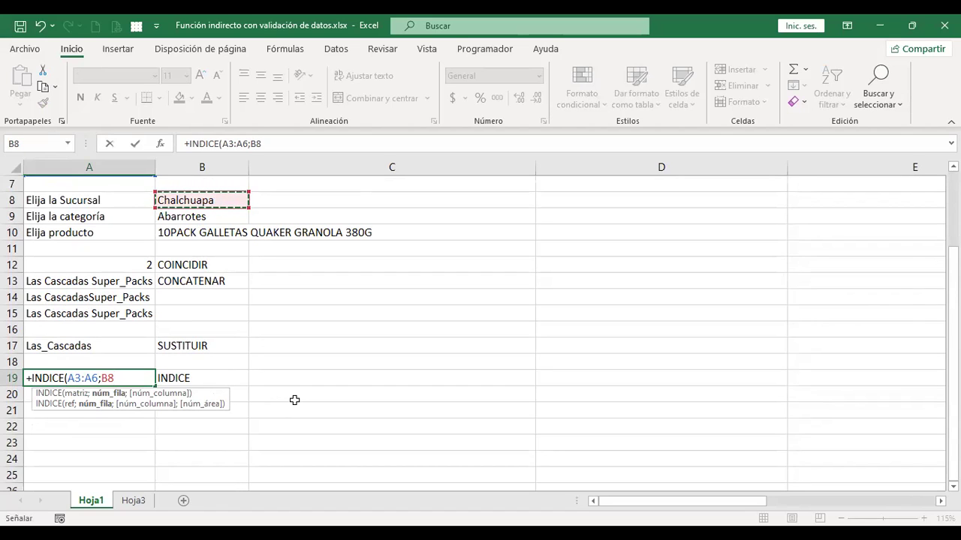
{"action": "type", "text": ")"}
{"action": "key", "text": "Return"}
{"action": "key", "text": "Up"}
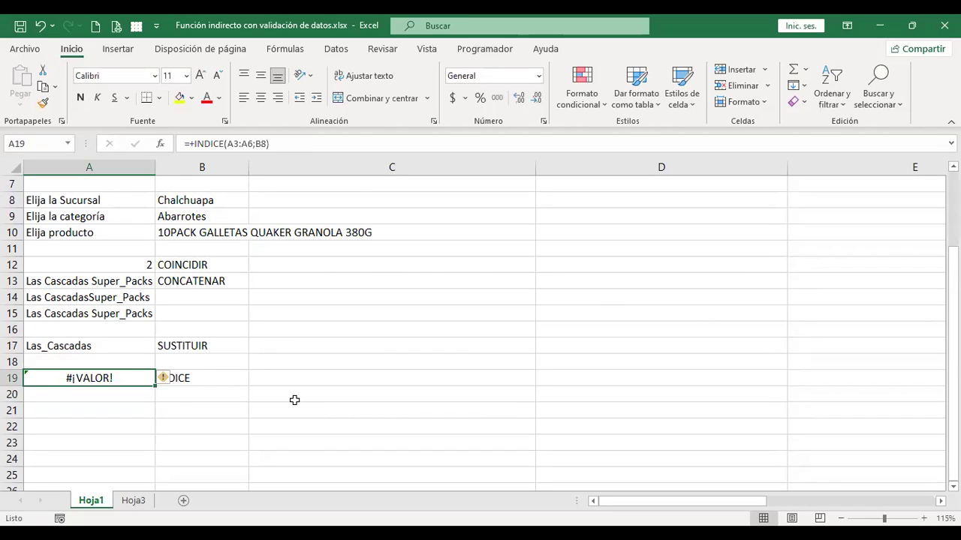
- Replace the row number argument of the A19 INDICE formula with 1 so it reads =+INDICE(A3:A6;1)
{"action": "double_click", "coordinate": [131, 379]}
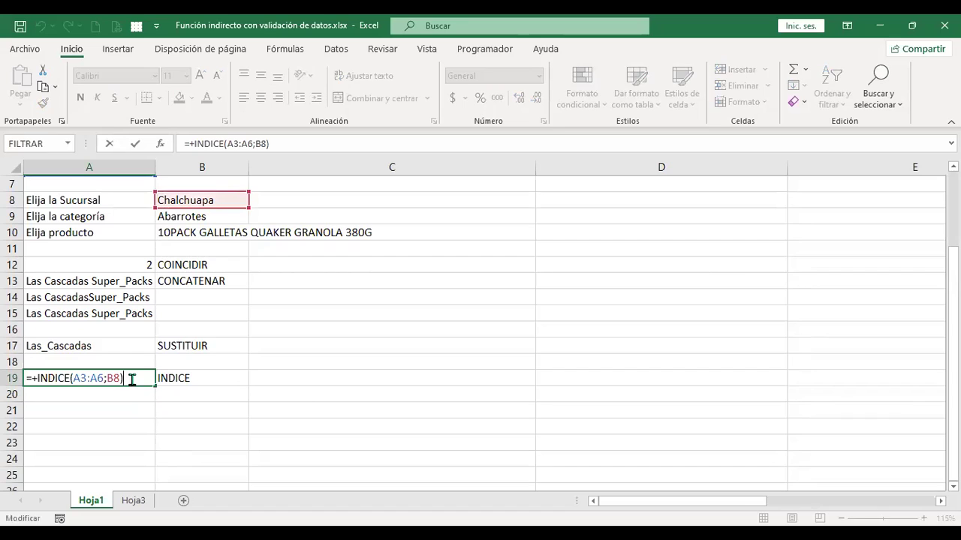
{"action": "left_click", "coordinate": [118, 377]}
{"action": "type", "text": ";"}
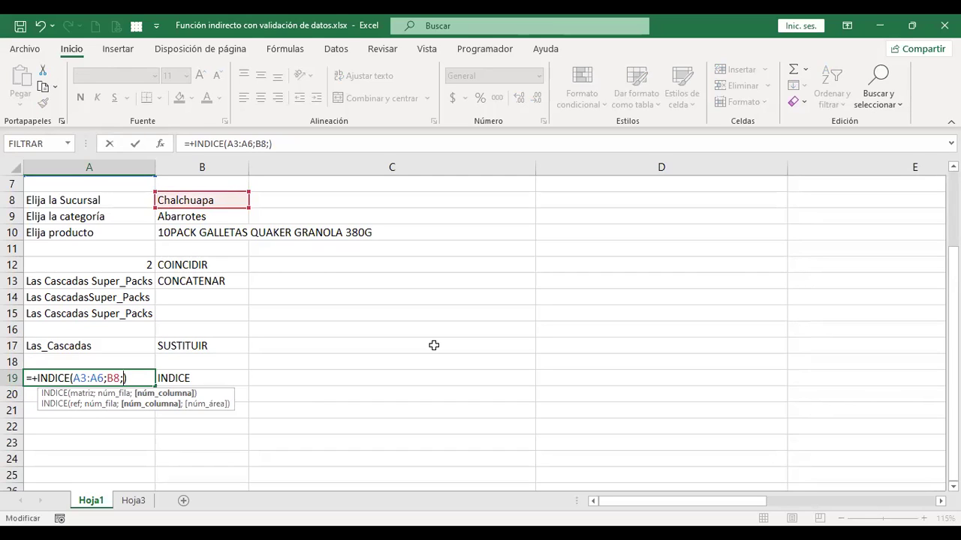
{"action": "key", "text": "BackSpace"}
{"action": "key", "text": "BackSpace"}
{"action": "key", "text": "BackSpace"}
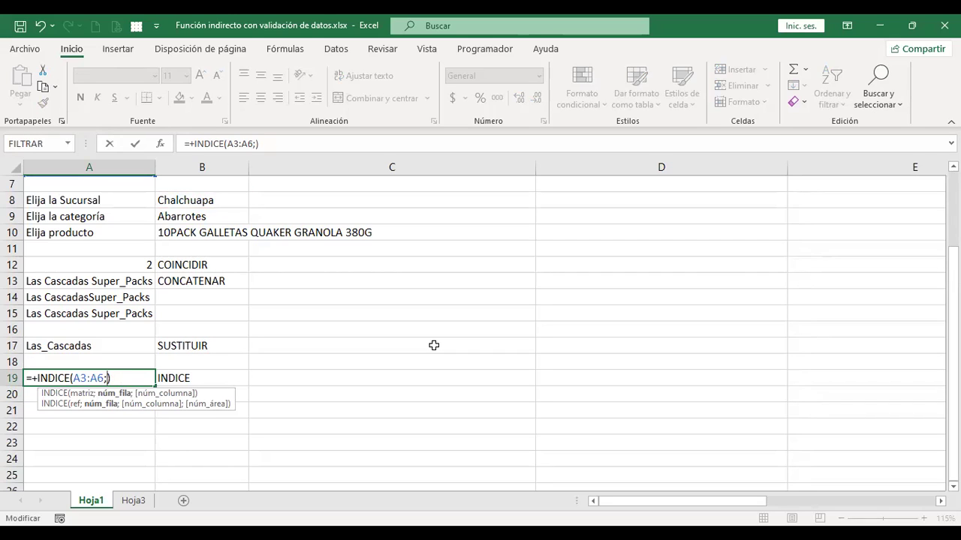
{"action": "type", "text": "1"}
{"action": "key", "text": "Return"}
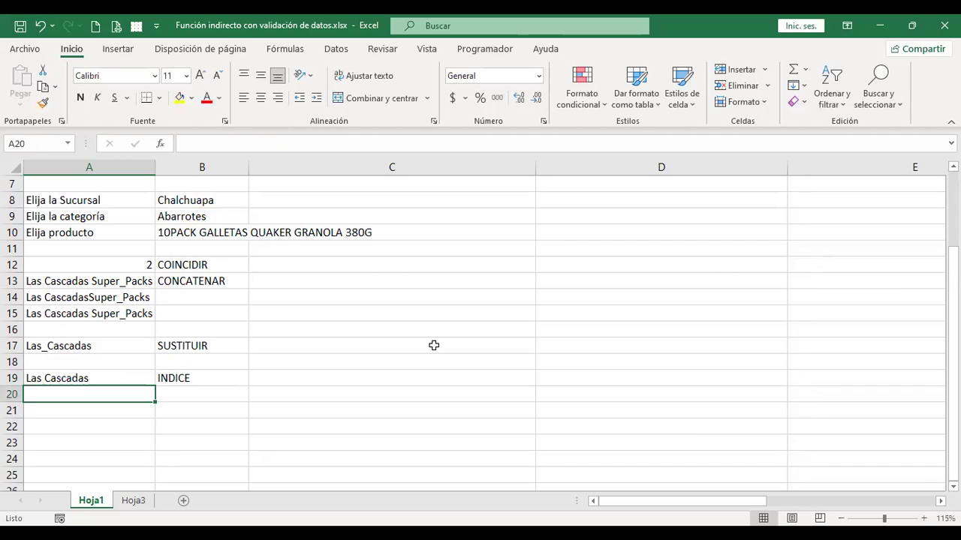
- Examine the array and row number arguments of the INDICE formula in A19, leaving the formula unedited
{"action": "key", "text": "Up"}
{"action": "key", "text": "F2"}
{"action": "key", "text": "Left"}
{"action": "key", "text": "Left"}
{"action": "key", "text": "Left"}
{"action": "key", "text": "Left"}
{"action": "key", "text": "Left"}
{"action": "key", "text": "Left"}
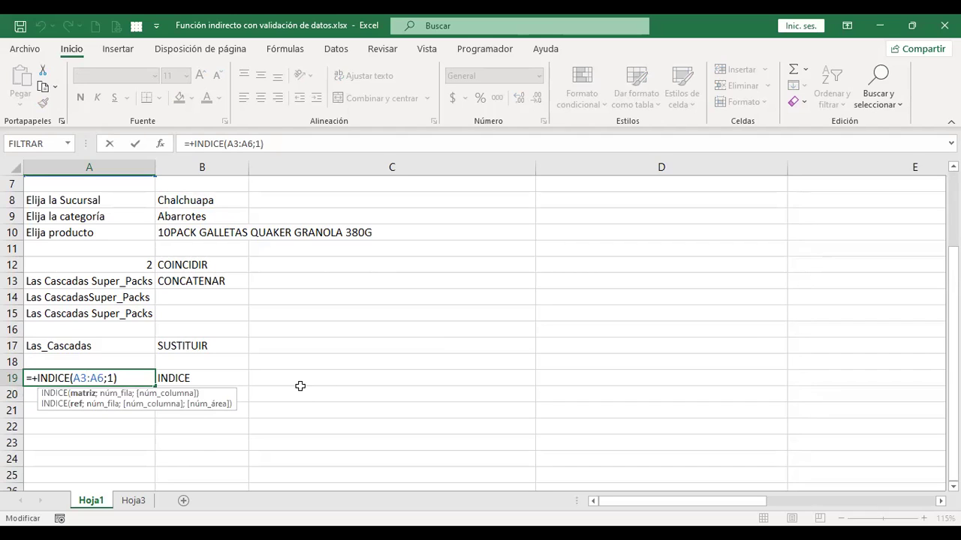
{"action": "key", "text": "Right"}
{"action": "key", "text": "Right"}
{"action": "key", "text": "Right"}
{"action": "key", "text": "Right"}
{"action": "key", "text": "Escape"}
{"action": "key", "text": "F2"}
{"action": "key", "text": "Left"}
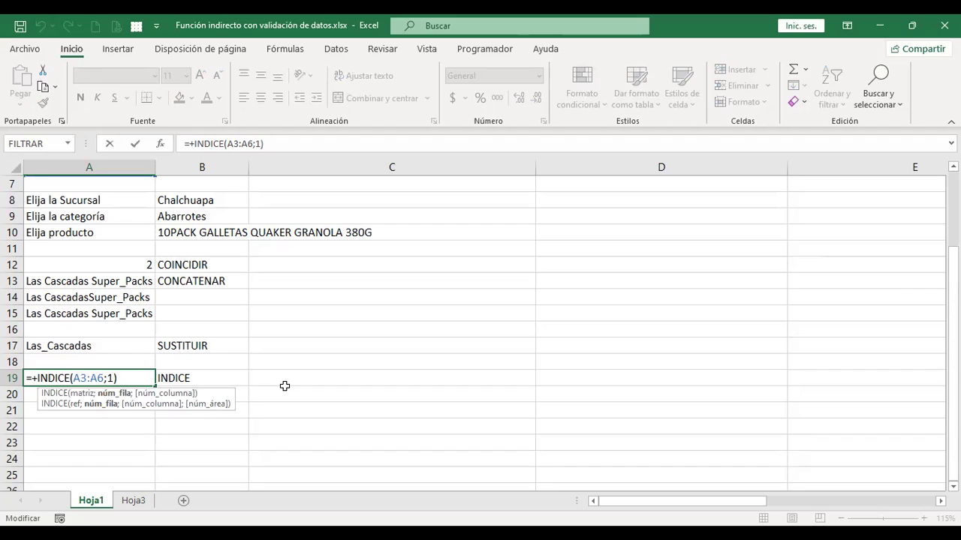
{"action": "key", "text": "Escape"}
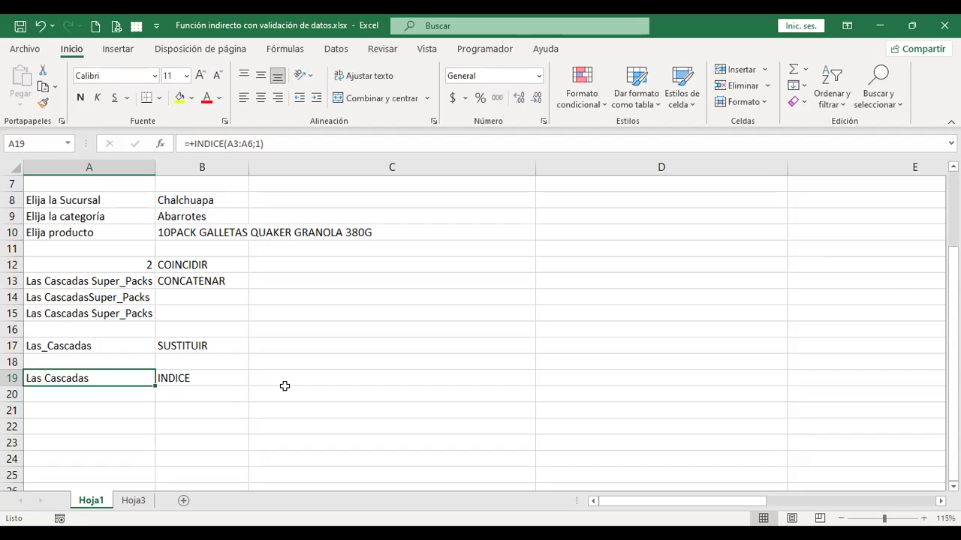
- Replace the row number in the A19 INDICE formula with the COINCIDIR cell A12 so it reads =+INDICE(A3:A6;A12)
{"action": "left_click", "coordinate": [127, 266]}
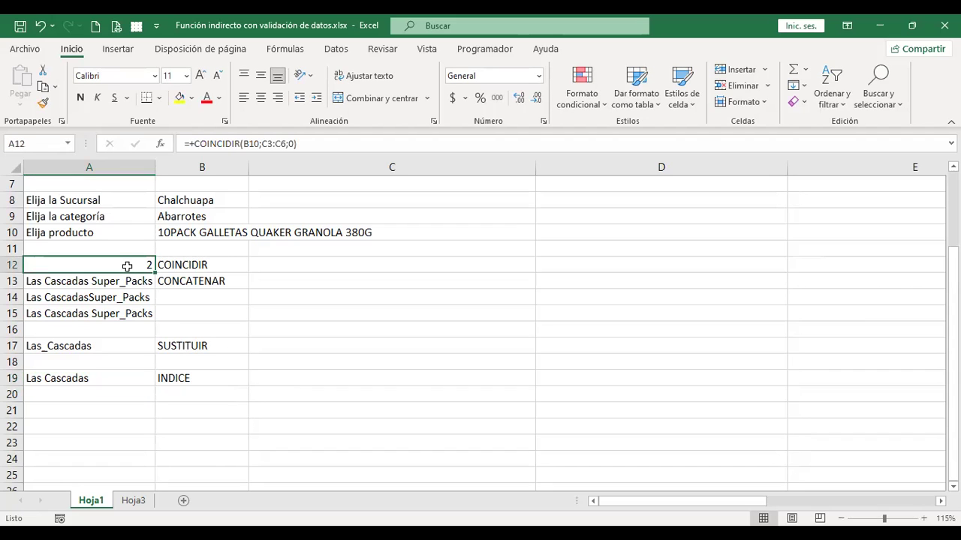
{"action": "left_click", "coordinate": [122, 379]}
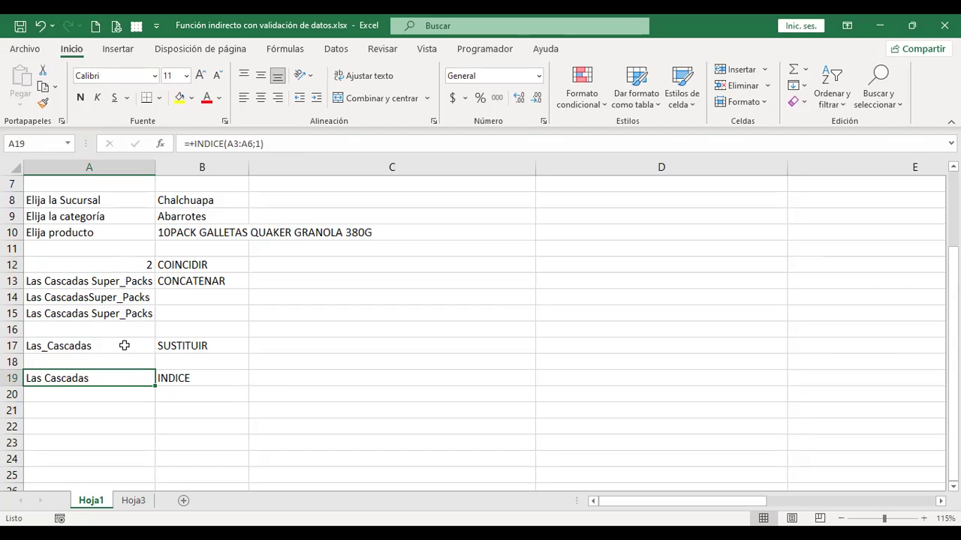
{"action": "key", "text": "F2"}
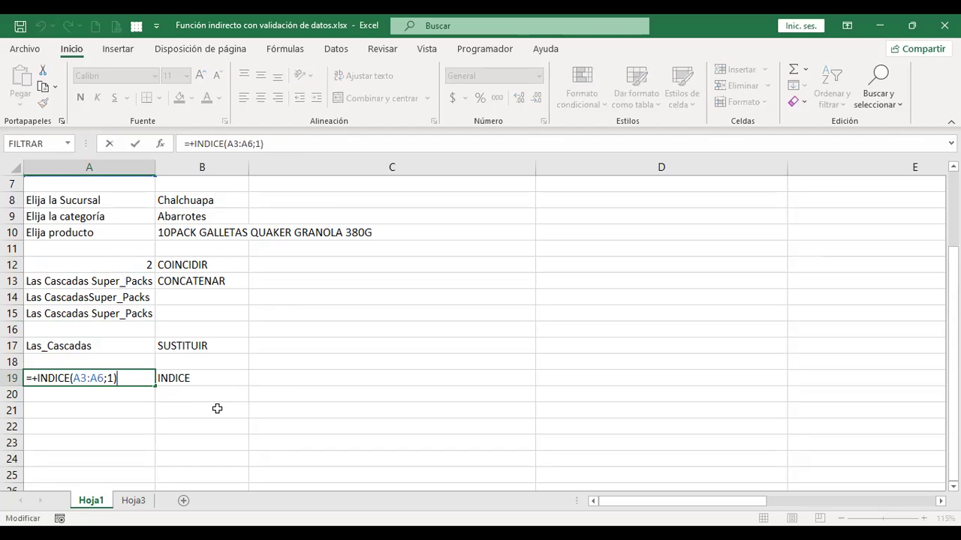
{"action": "key", "text": "BackSpace"}
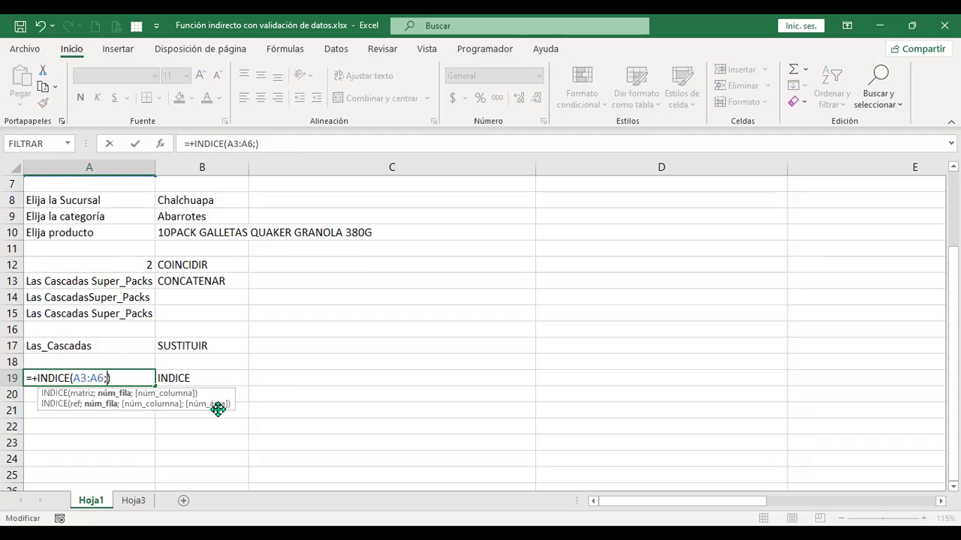
{"action": "left_click", "coordinate": [120, 262]}
{"action": "key", "text": "ctrl+Return"}
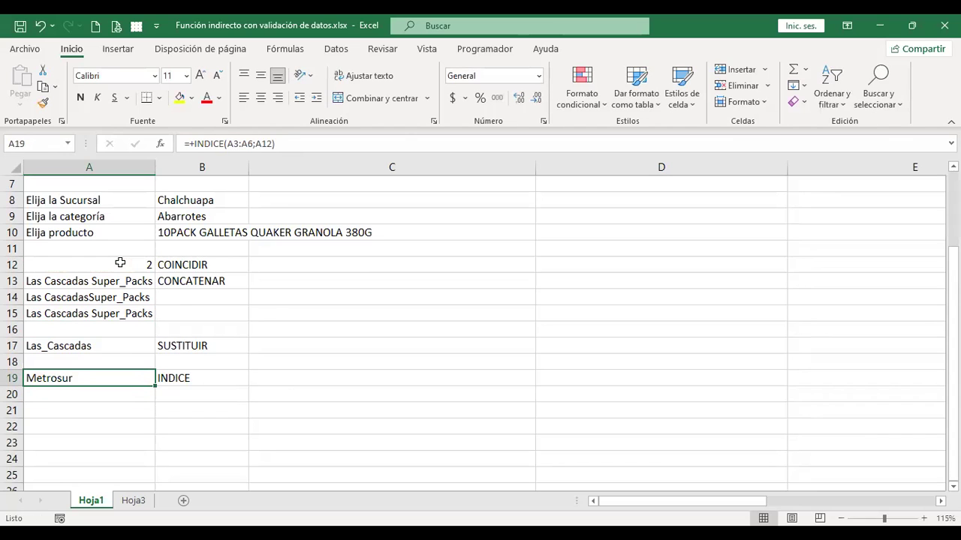
- Inspect the INDICE formula in A19 and the COINCIDIR formula in A12, leaving both unedited
{"action": "key", "text": "F2"}
{"action": "key", "text": "Return"}
{"action": "key", "text": "Up"}
{"action": "key", "text": "F2"}
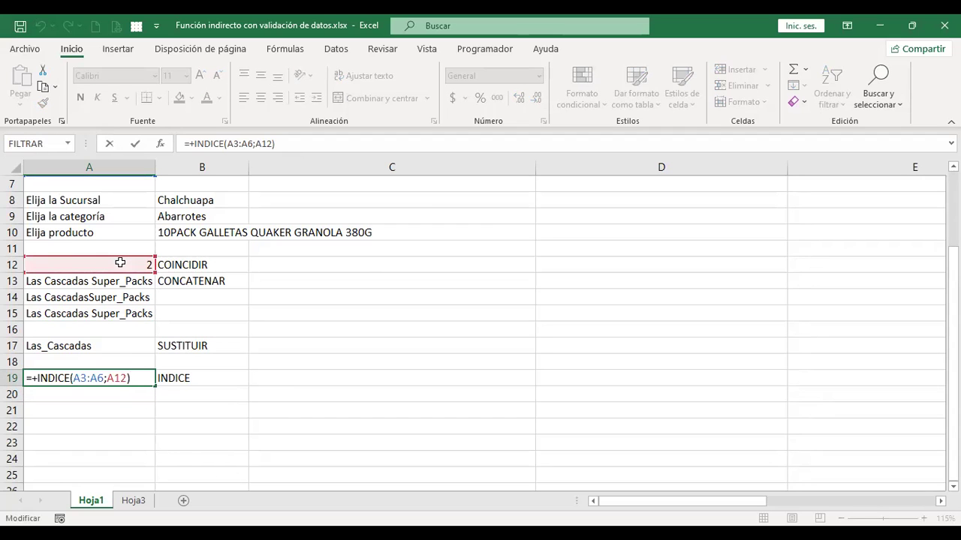
{"action": "key", "text": "Return"}
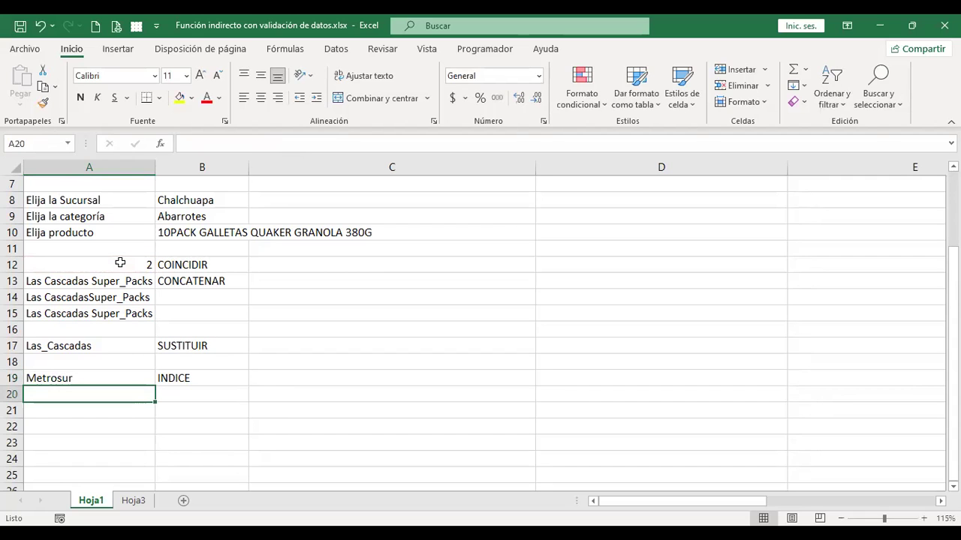
{"action": "left_click", "coordinate": [120, 262]}
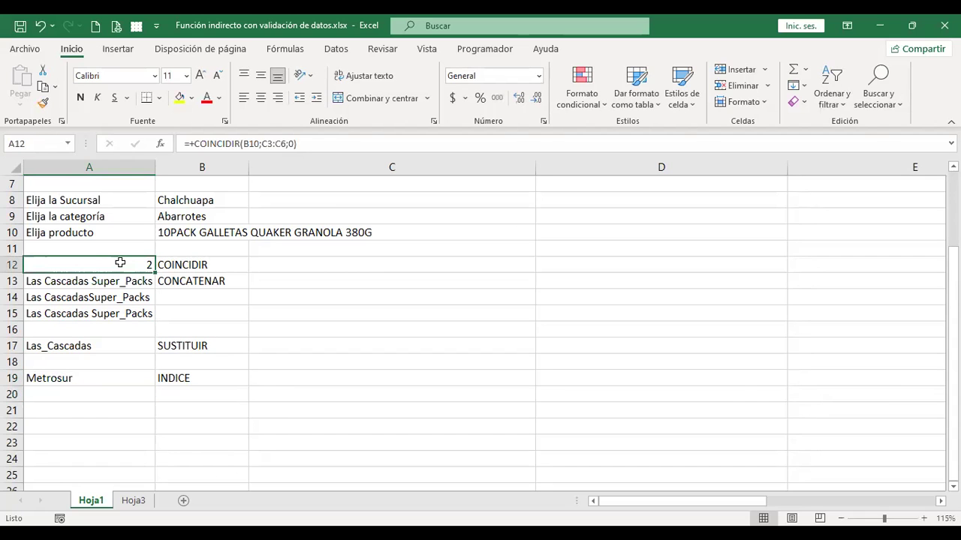
{"action": "double_click", "coordinate": [120, 263]}
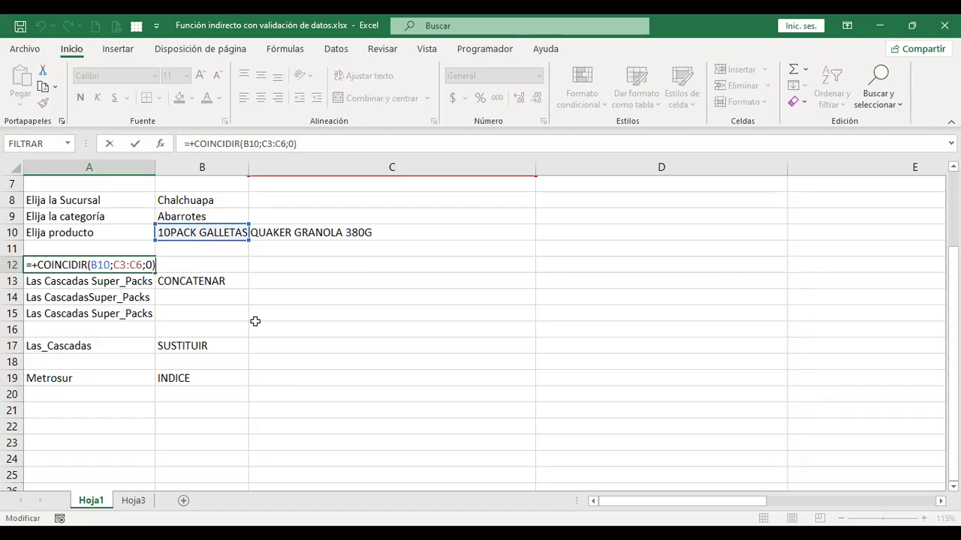
{"action": "key", "text": "Return"}
- Trace the row number argument of the A19 INDICE formula back to the COINCIDIR cell A12
{"action": "left_click", "coordinate": [106, 379]}
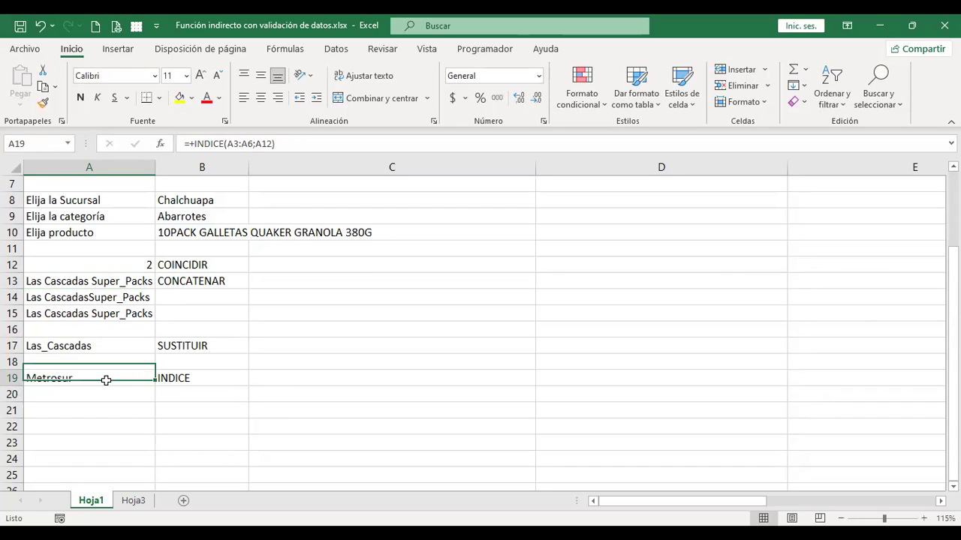
{"action": "double_click", "coordinate": [106, 379]}
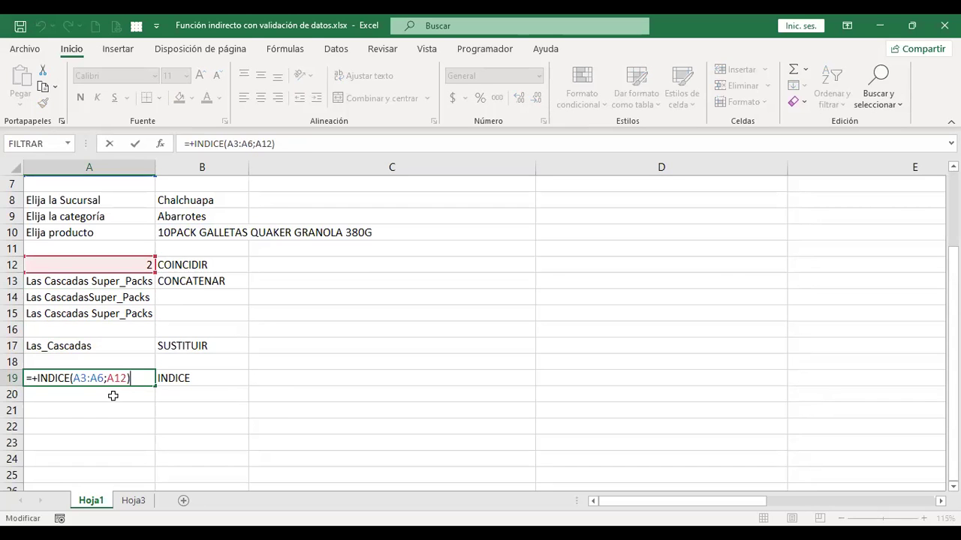
{"action": "key", "text": "Return"}
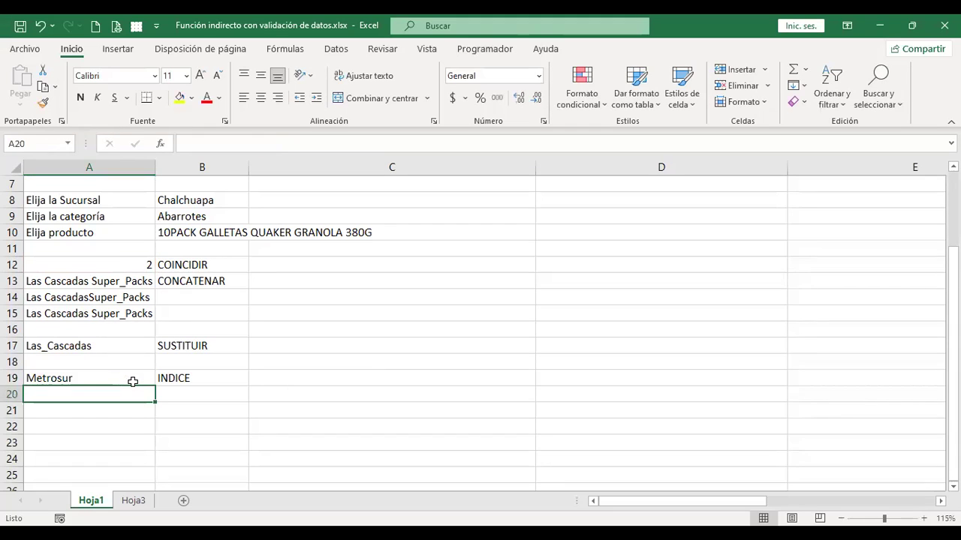
{"action": "left_click", "coordinate": [123, 264]}
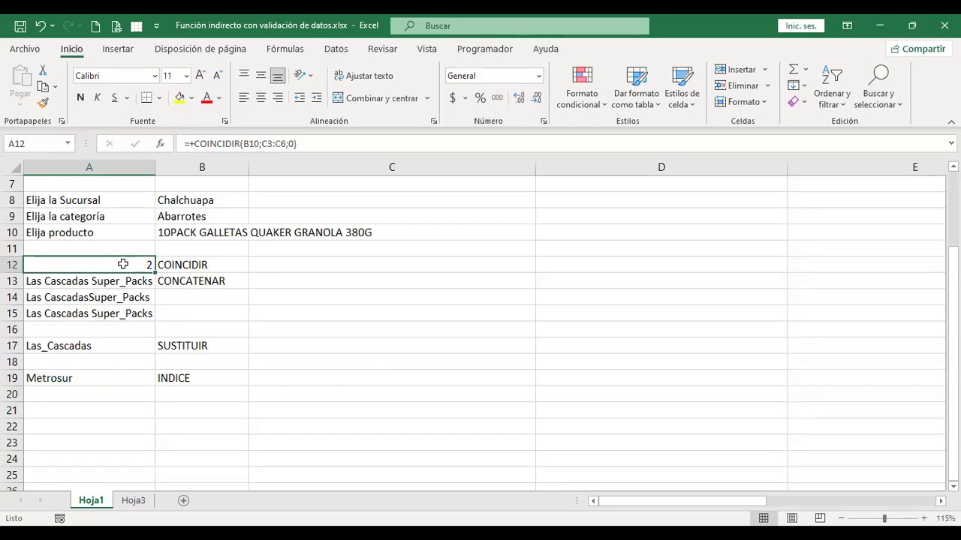
{"action": "left_click", "coordinate": [110, 377]}
{"action": "double_click", "coordinate": [111, 377]}
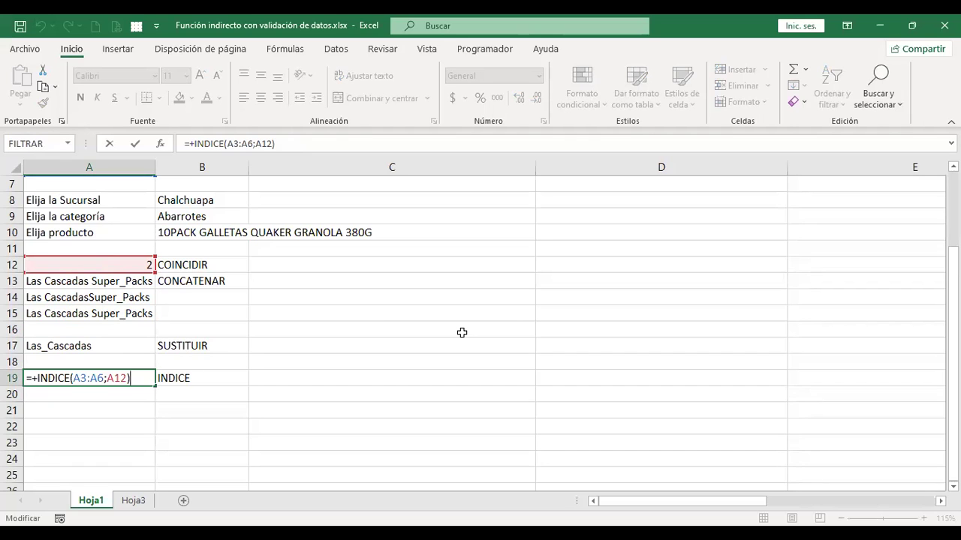
{"action": "key", "text": "Return"}
{"action": "key", "text": "Up"}
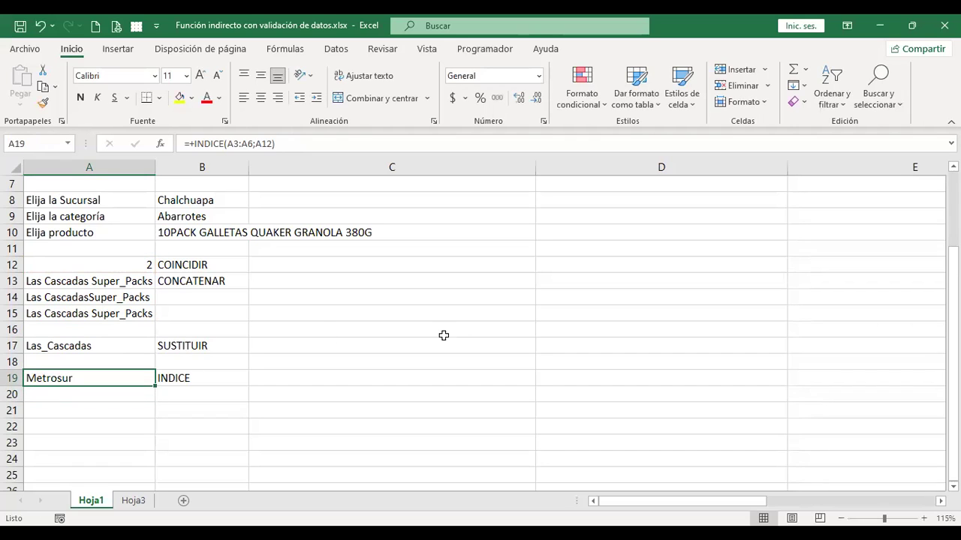
- Compare the Sucursales list in A3:A6 with the position in A12 and the INDICE cell A19
{"action": "scroll", "coordinate": [276, 349], "scroll_direction": "up", "scroll_amount": 2}
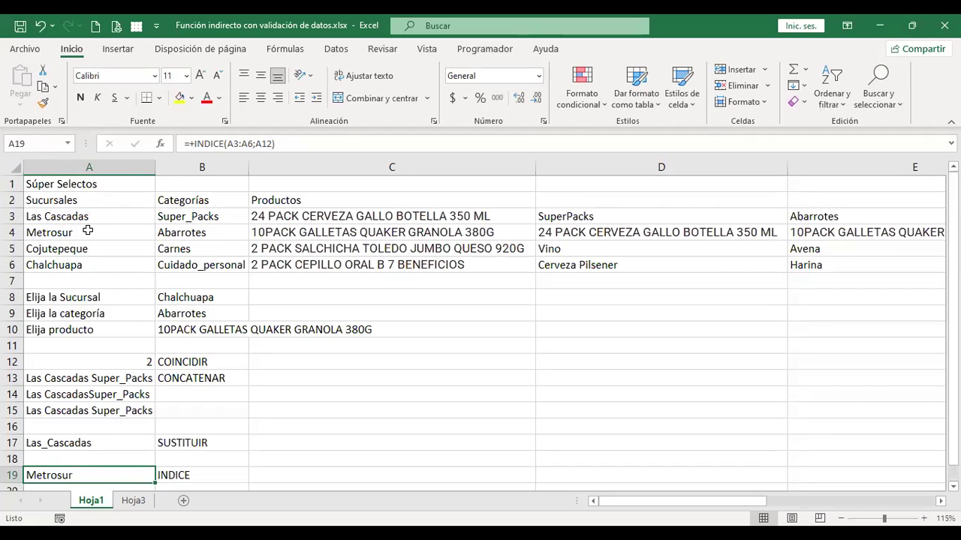
{"action": "left_click_drag", "start_coordinate": [86, 217], "coordinate": [64, 264]}
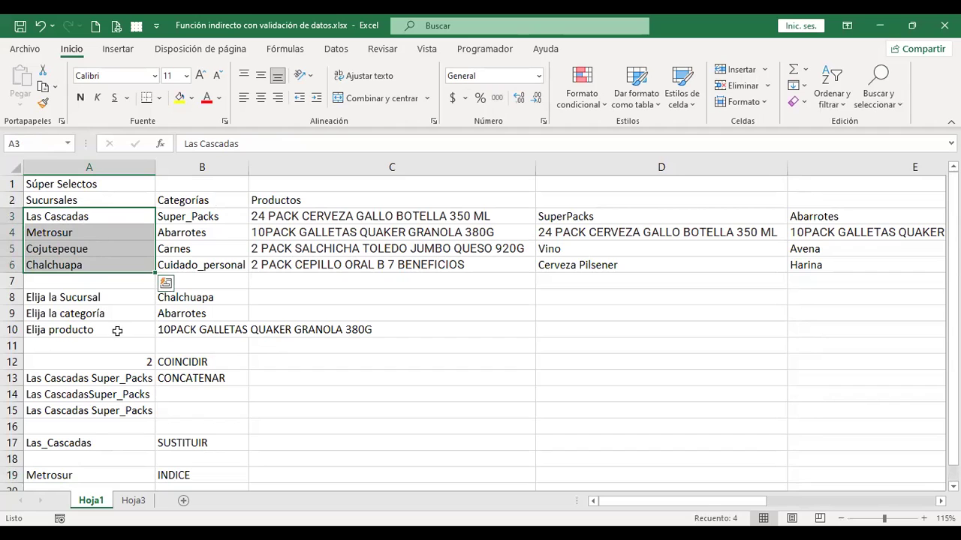
{"action": "scroll", "coordinate": [137, 382], "scroll_direction": "down", "scroll_amount": 1}
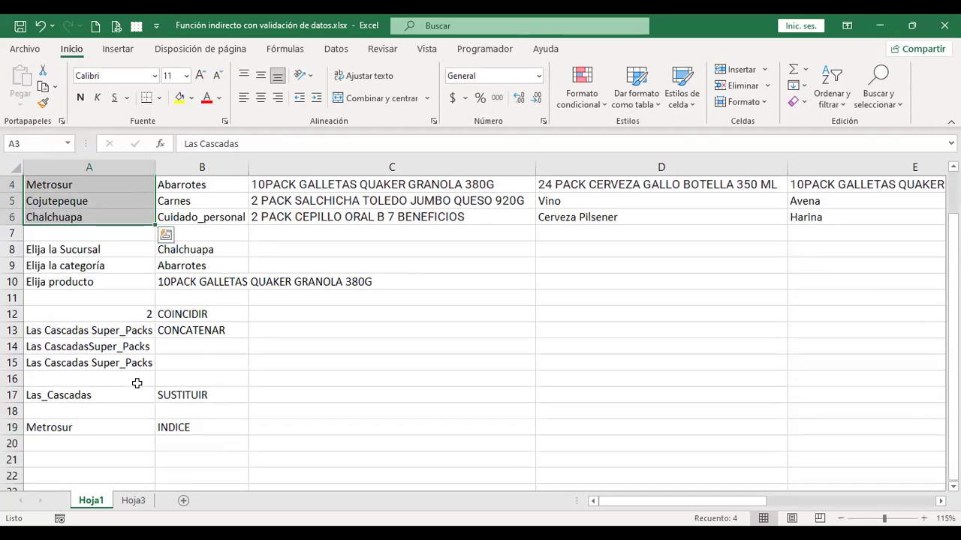
{"action": "scroll", "coordinate": [137, 382], "scroll_direction": "down", "scroll_amount": 1}
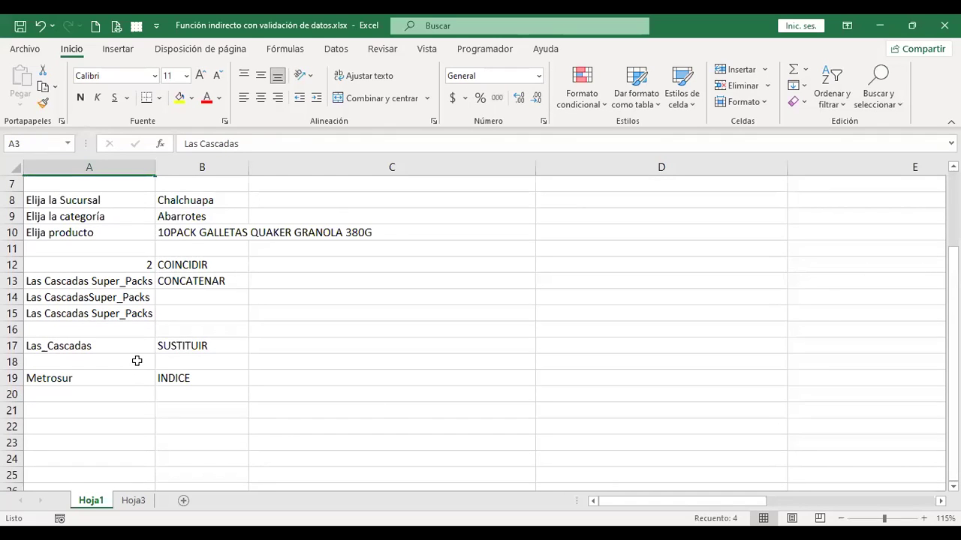
{"action": "left_click", "coordinate": [100, 378]}
{"action": "left_click", "coordinate": [115, 263]}
{"action": "left_click", "coordinate": [117, 365]}
{"action": "left_click", "coordinate": [128, 262]}
{"action": "left_click", "coordinate": [120, 382]}
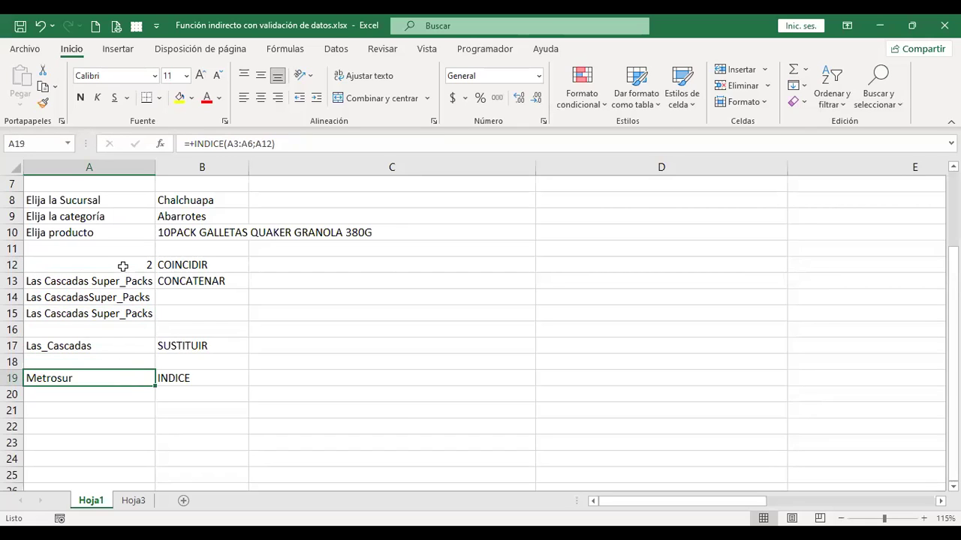
{"action": "left_click", "coordinate": [114, 407]}
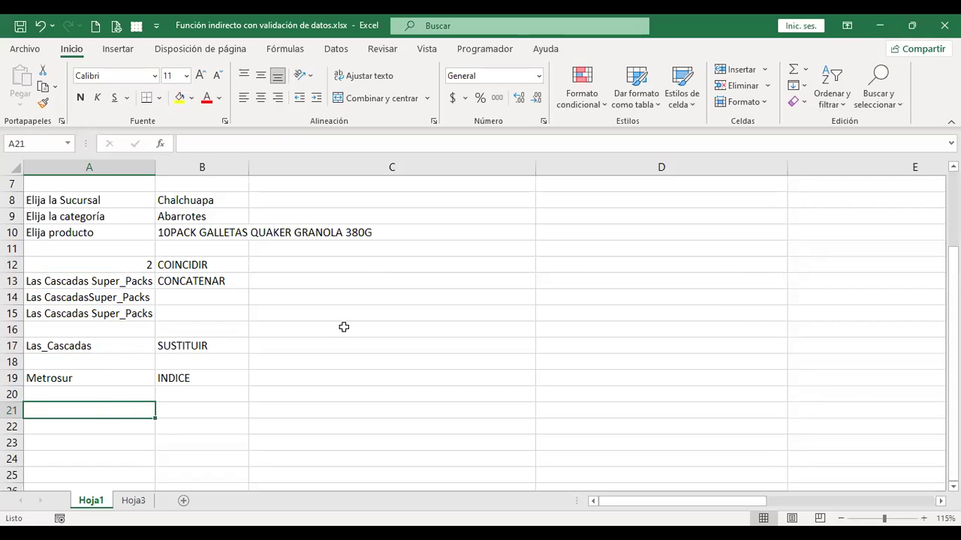
{"action": "type", "text": "+"}
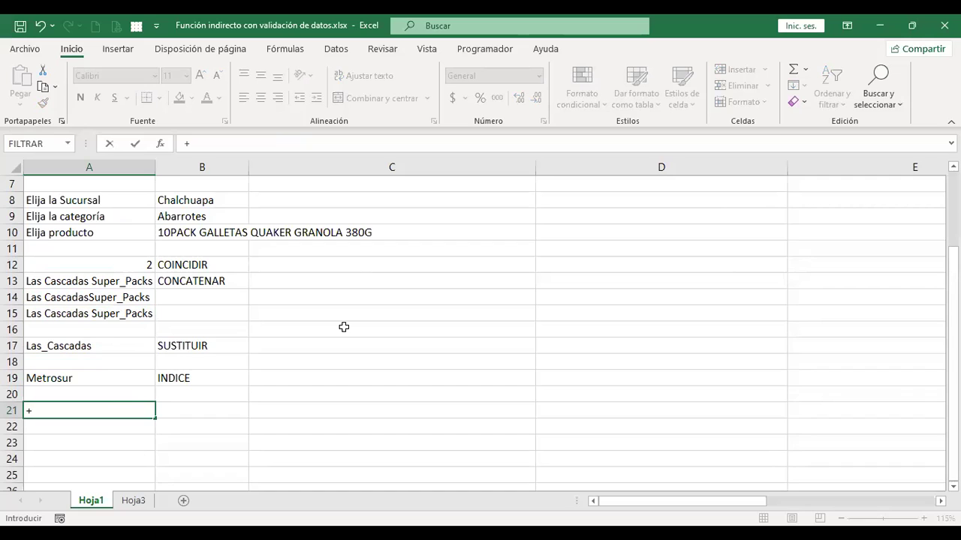
{"action": "type", "text": "IN"}
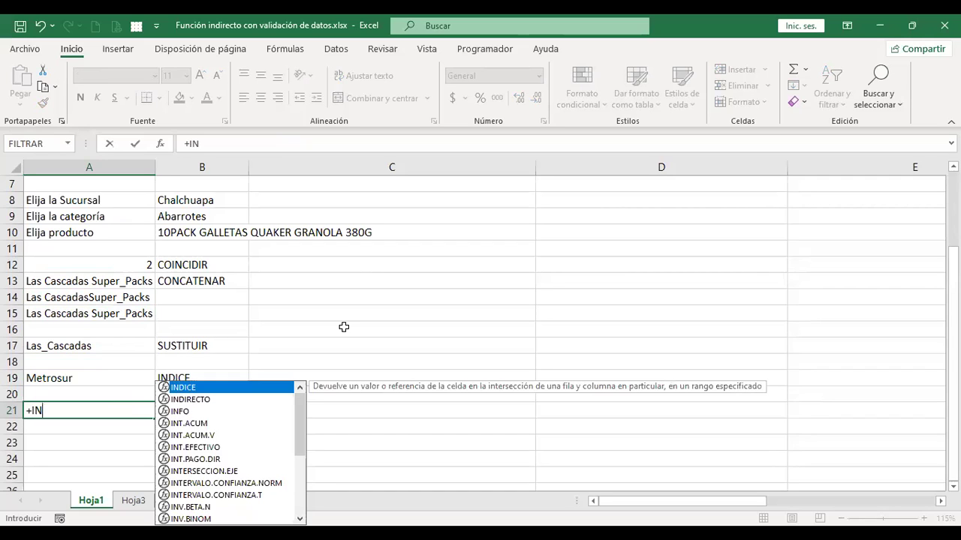
{"action": "key", "text": "Escape"}
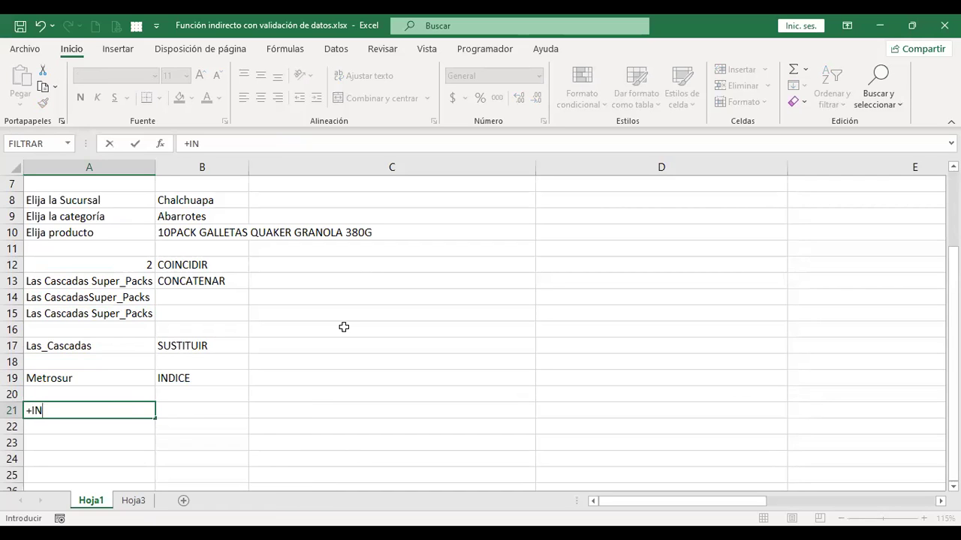
{"action": "key", "text": "Escape"}
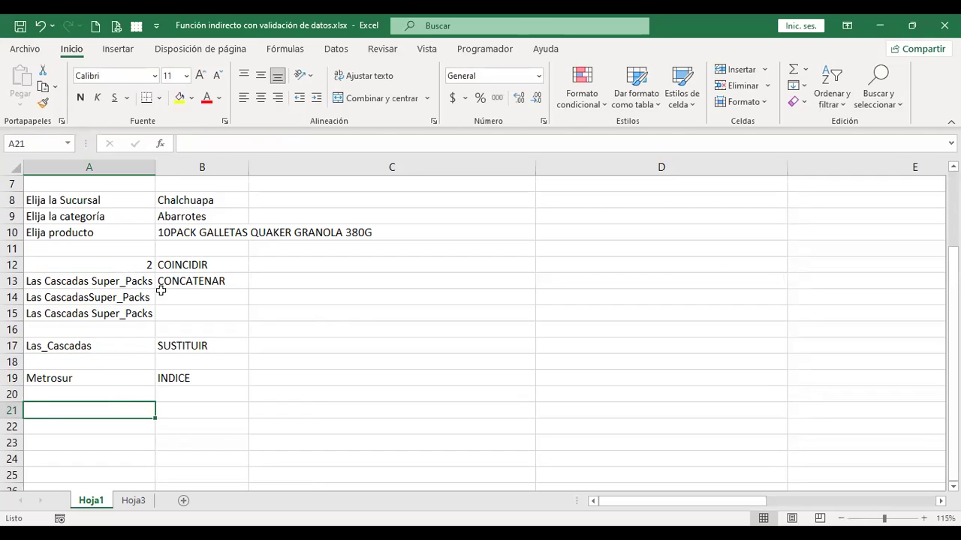
- Remove the plus sign from the A12 formula and insert the INDICE function in front of COINCIDIR(B10;C3:C6;0)
{"action": "left_click", "coordinate": [107, 266]}
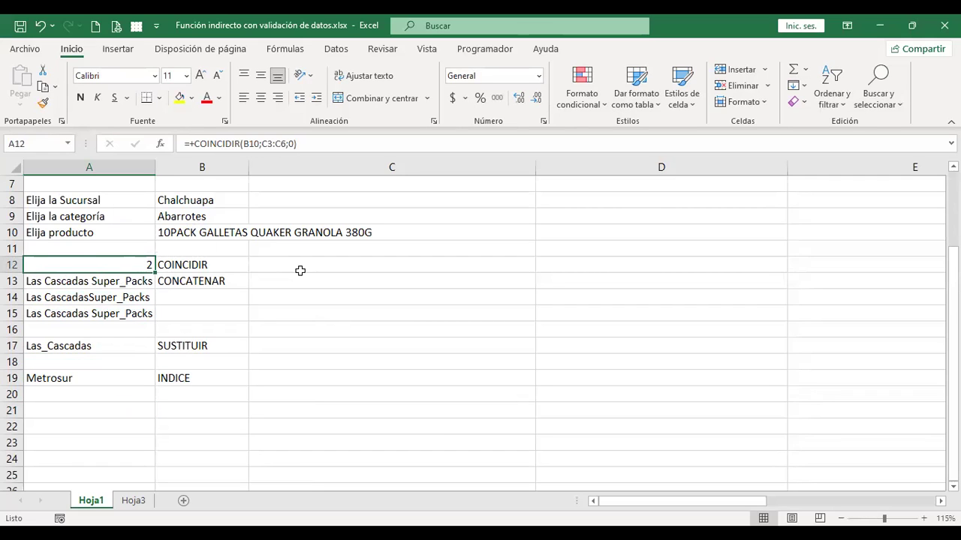
{"action": "key", "text": "F2"}
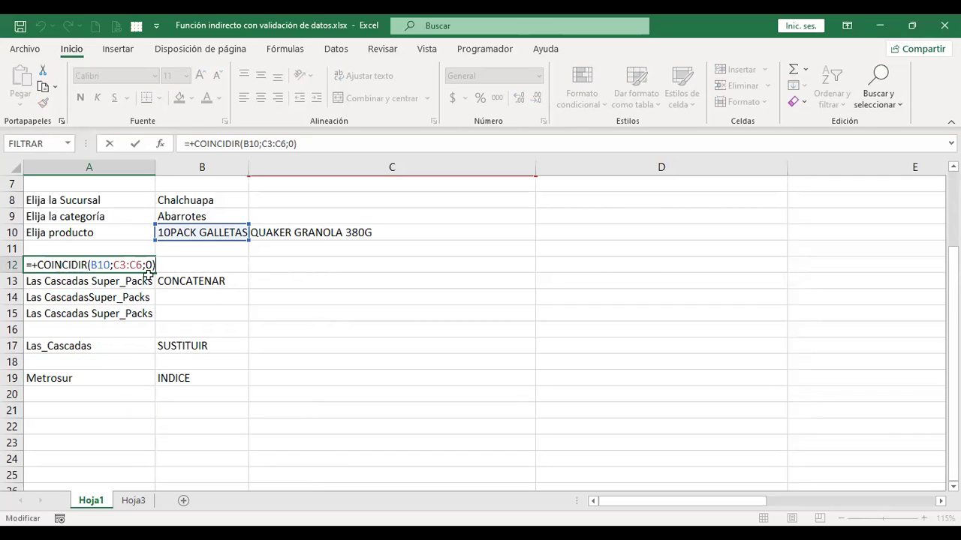
{"action": "key", "text": "BackSpace"}
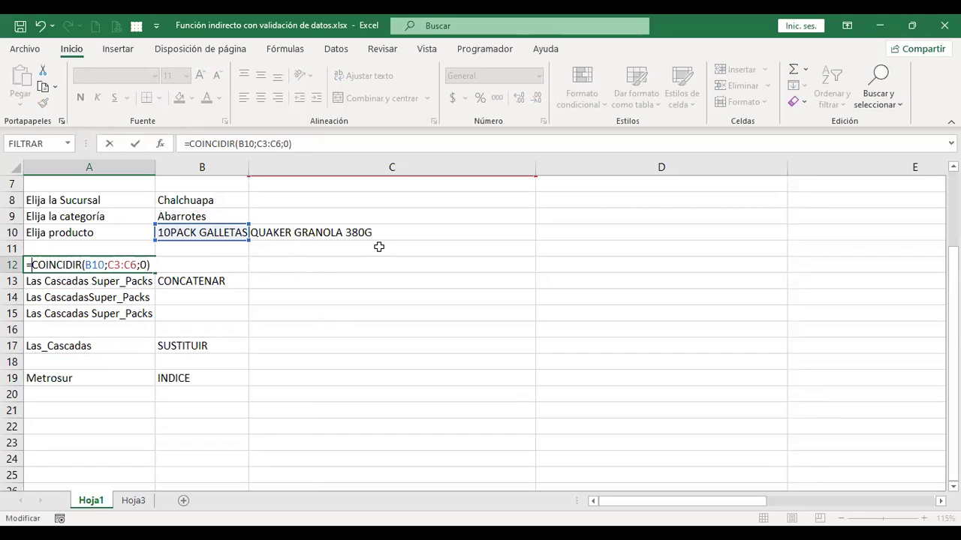
{"action": "type", "text": "IN"}
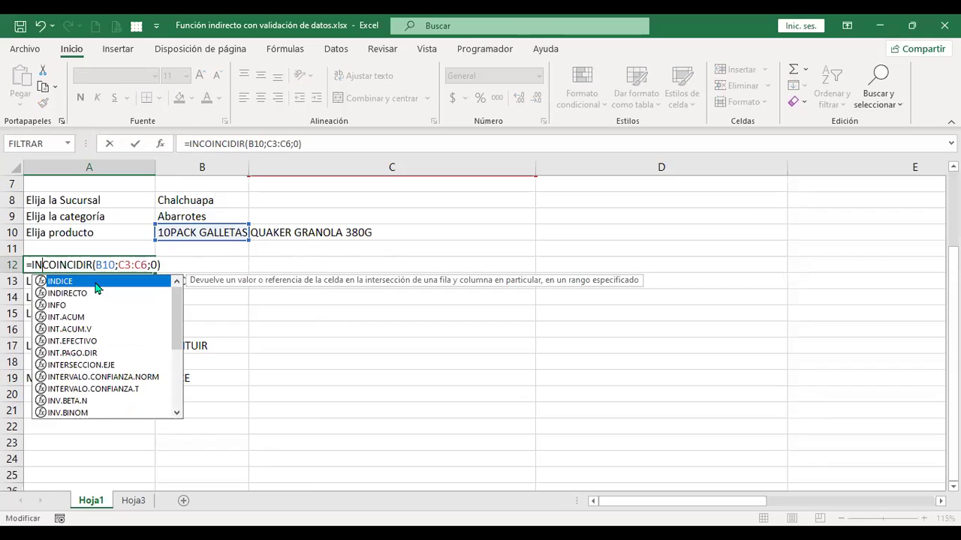
{"action": "double_click", "coordinate": [67, 281]}
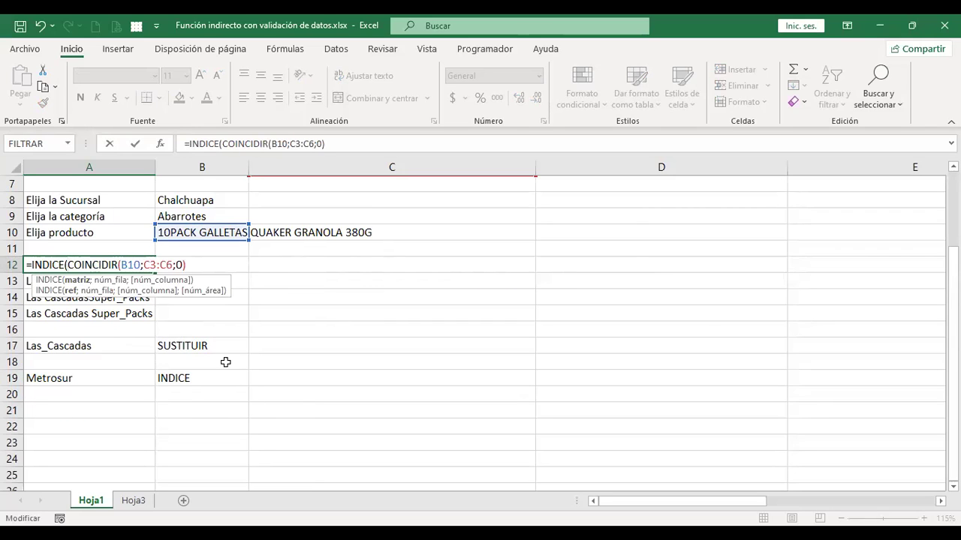
- Set the Sucursales range A3:A6 as the INDICE array in A12, separated by a semicolon from the nested COINCIDIR
{"action": "scroll", "coordinate": [160, 306], "scroll_direction": "up", "scroll_amount": 1}
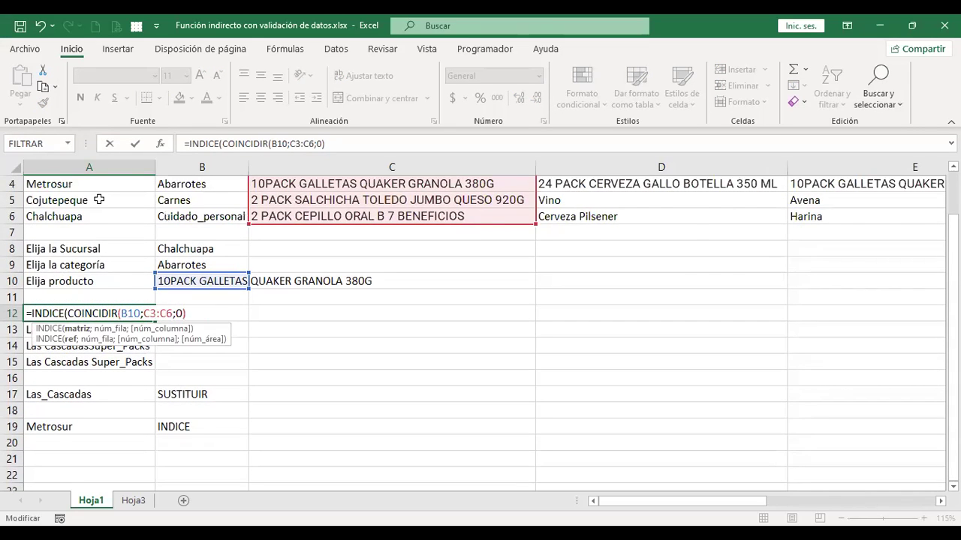
{"action": "scroll", "coordinate": [94, 201], "scroll_direction": "up", "scroll_amount": 1}
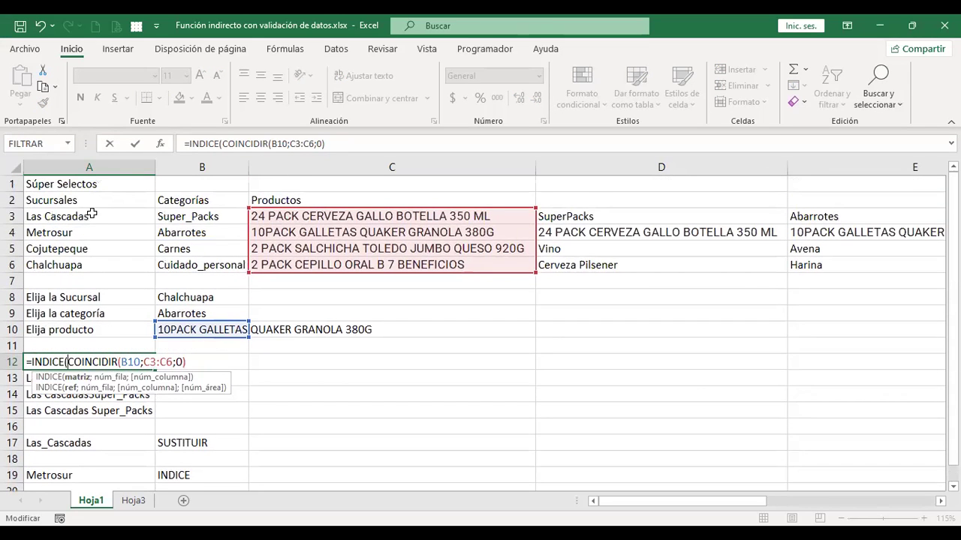
{"action": "left_click", "coordinate": [92, 217]}
{"action": "key", "text": "shift+Down"}
{"action": "key", "text": "shift+Down"}
{"action": "key", "text": "shift+Down"}
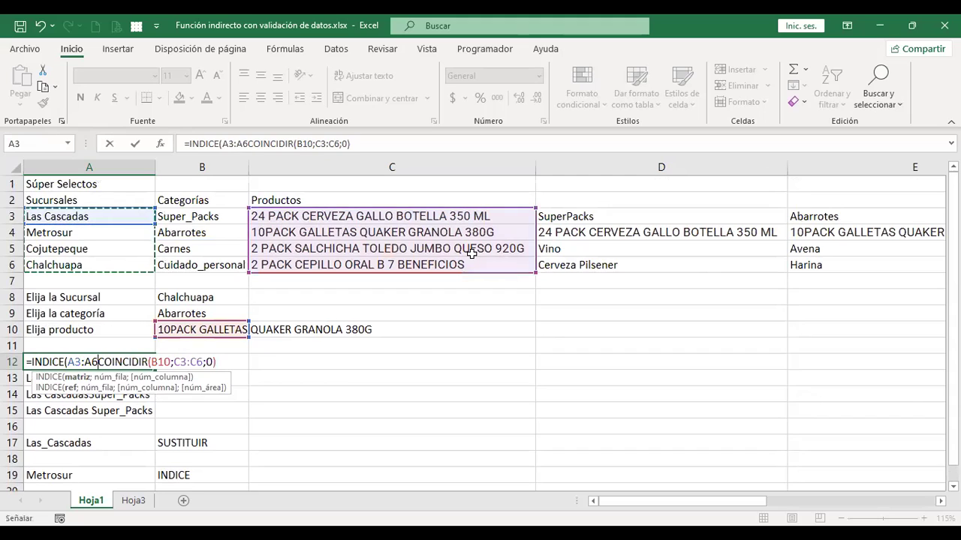
{"action": "type", "text": ";"}
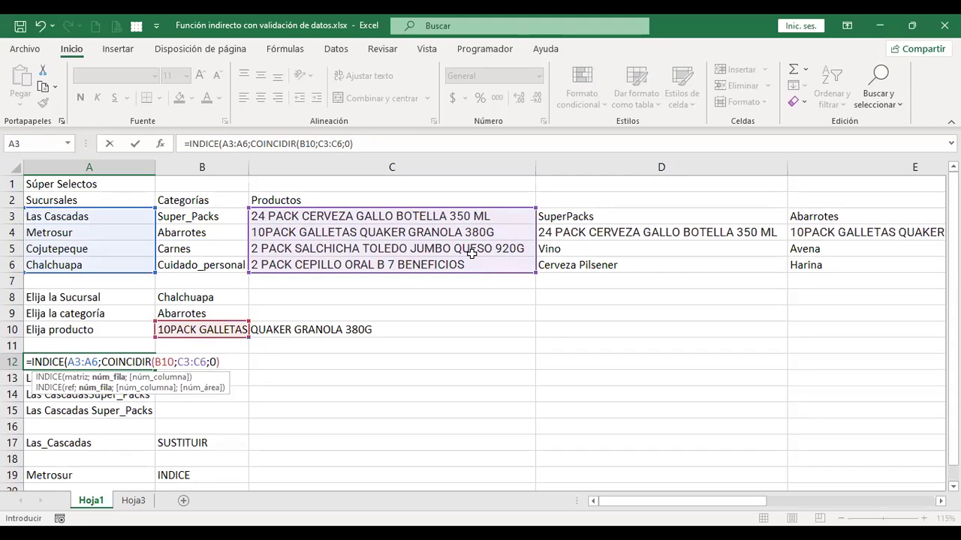
- Review the arguments of both functions in A12 and commit the nested formula =INDICE(A3:A6;COINCIDIR(B10;C3:C6;0))
{"action": "left_click", "coordinate": [167, 361]}
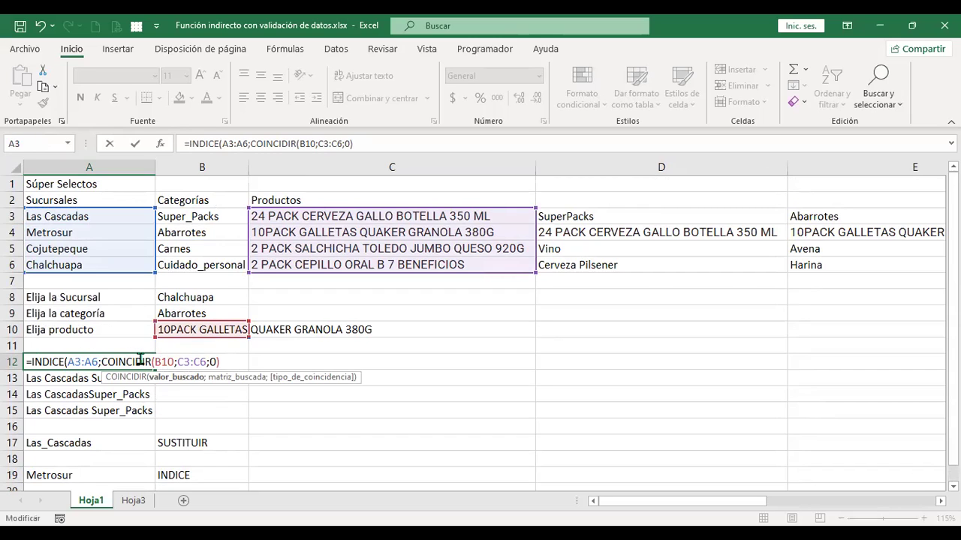
{"action": "left_click", "coordinate": [50, 361]}
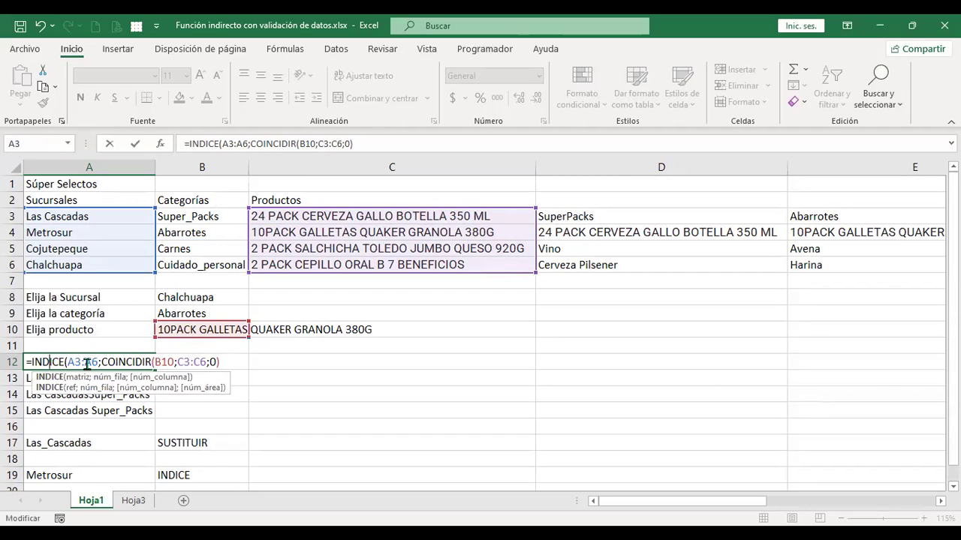
{"action": "left_click", "coordinate": [98, 361]}
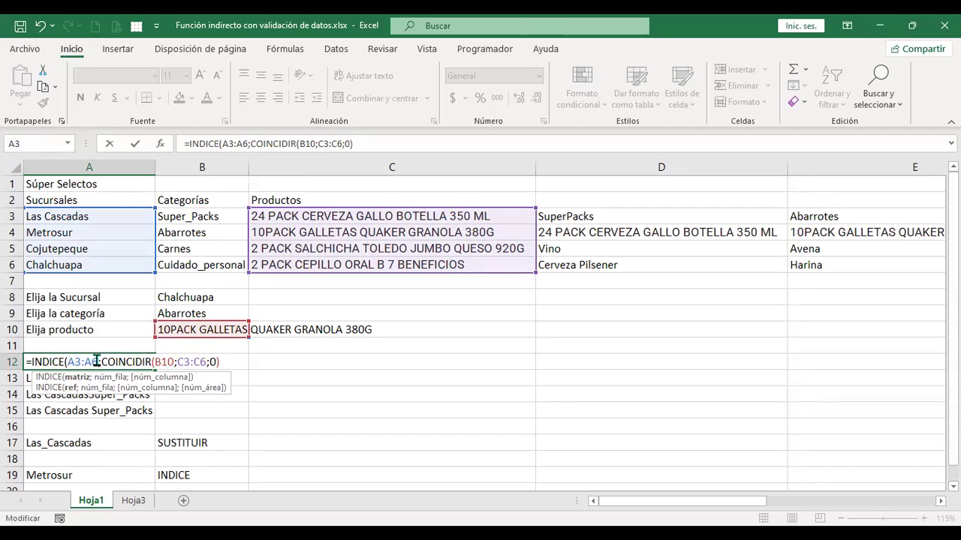
{"action": "left_click", "coordinate": [160, 362]}
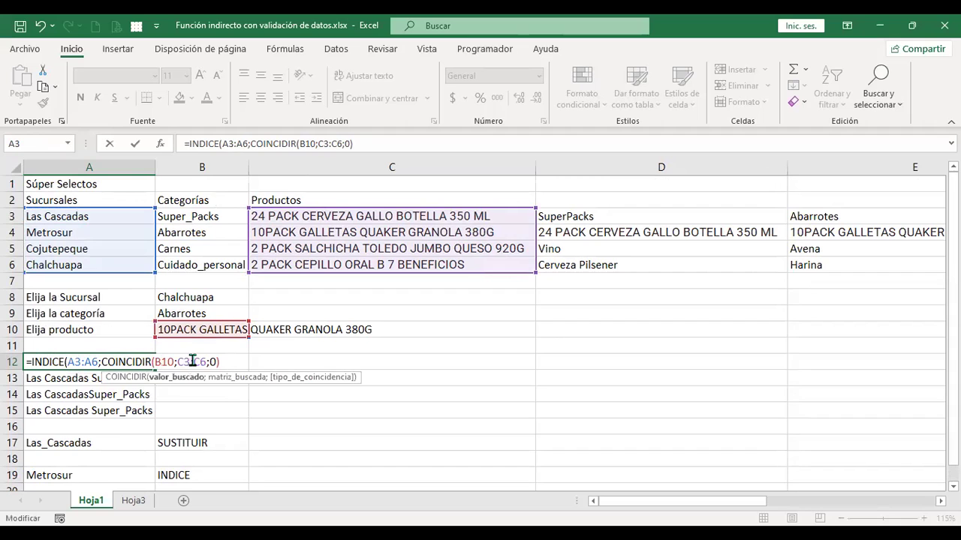
{"action": "left_click", "coordinate": [193, 362]}
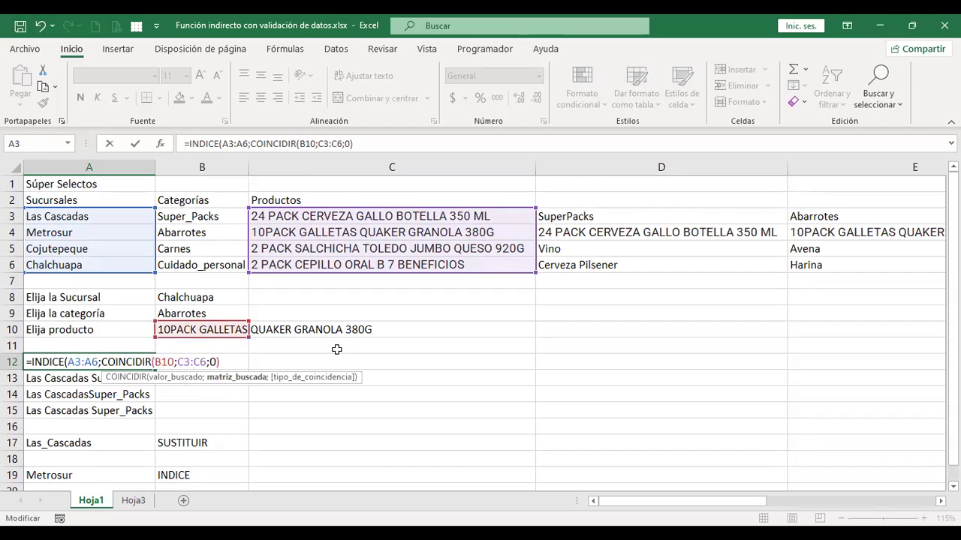
{"action": "key", "text": "Return"}
{"action": "key", "text": "Return"}
{"action": "key", "text": "Up"}
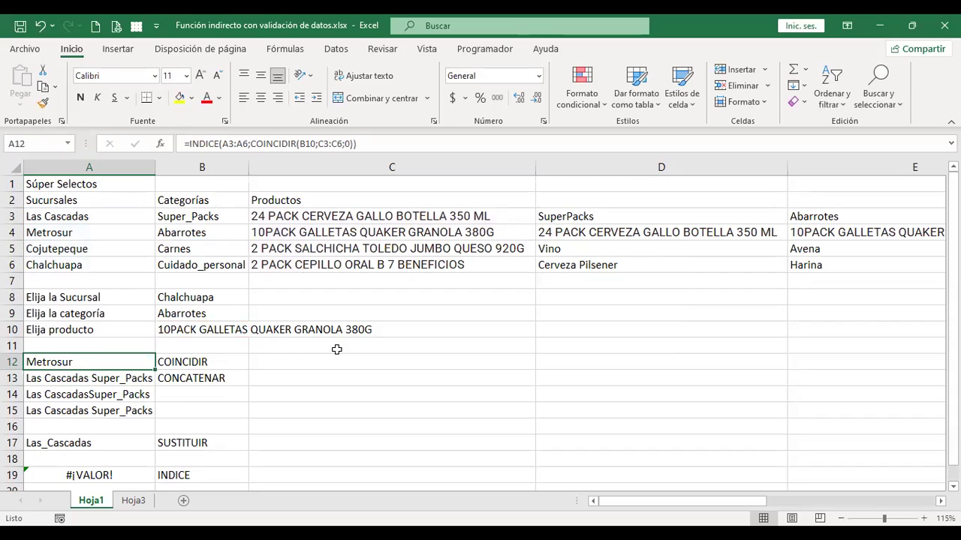
- Examine the INDICE arguments of the A12 formula, from the A3:A6 array to the nested COINCIDIR as row number
{"action": "key", "text": "F2"}
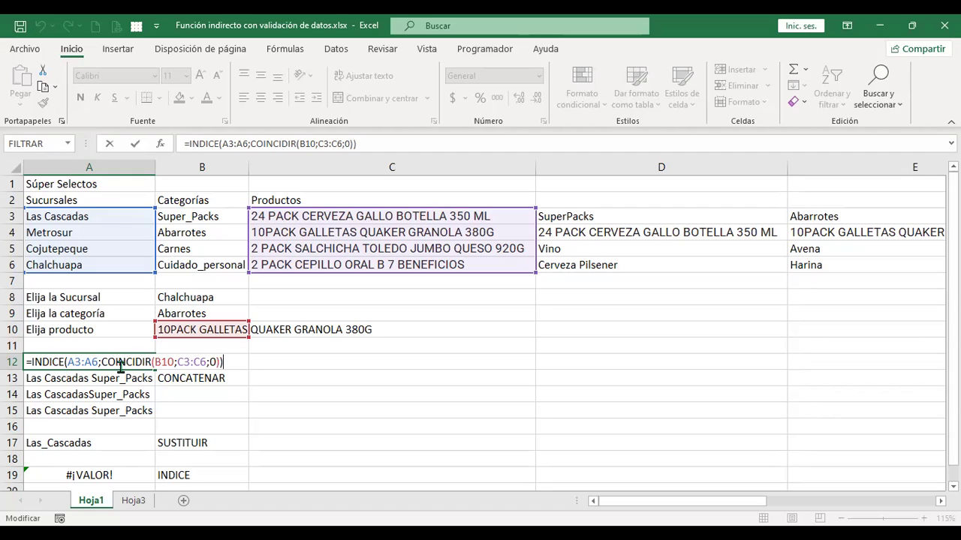
{"action": "left_click", "coordinate": [42, 362]}
{"action": "key", "text": "Right"}
{"action": "key", "text": "Right"}
{"action": "key", "text": "Right"}
{"action": "key", "text": "Right"}
{"action": "key", "text": "Right"}
{"action": "key", "text": "Right"}
{"action": "key", "text": "Right"}
{"action": "key", "text": "Right"}
{"action": "key", "text": "Right"}
{"action": "key", "text": "Right"}
{"action": "key", "text": "Right"}
{"action": "key", "text": "Right"}
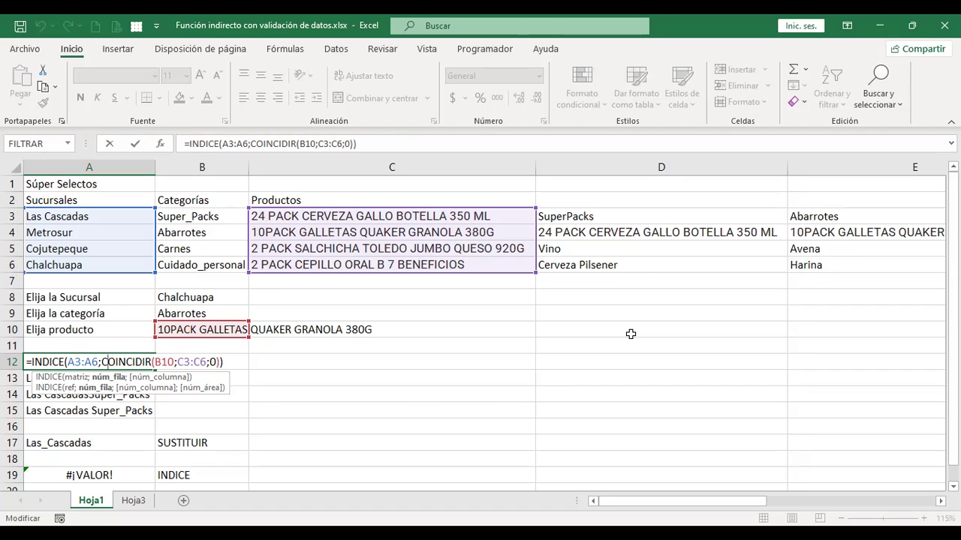
- Examine the nested COINCIDIR arguments in A12: lookup value B10, lookup array C3:C6 and match type
{"action": "key", "text": "Right"}
{"action": "key", "text": "Right"}
{"action": "key", "text": "Right"}
{"action": "key", "text": "Right"}
{"action": "key", "text": "Right"}
{"action": "key", "text": "Right"}
{"action": "key", "text": "Right"}
{"action": "key", "text": "Right"}
{"action": "key", "text": "Right"}
{"action": "key", "text": "Right"}
{"action": "key", "text": "Right"}
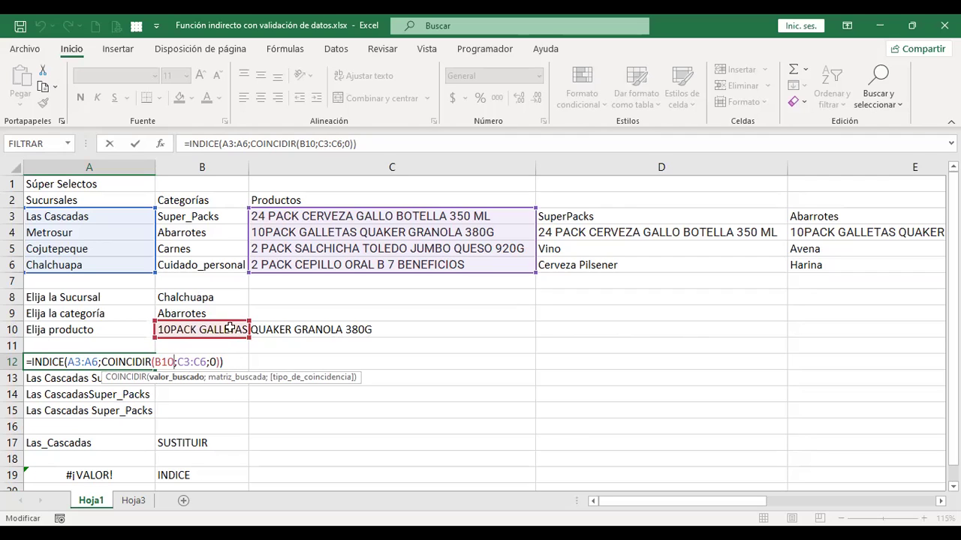
{"action": "key", "text": "Right"}
{"action": "key", "text": "Right"}
{"action": "key", "text": "Right"}
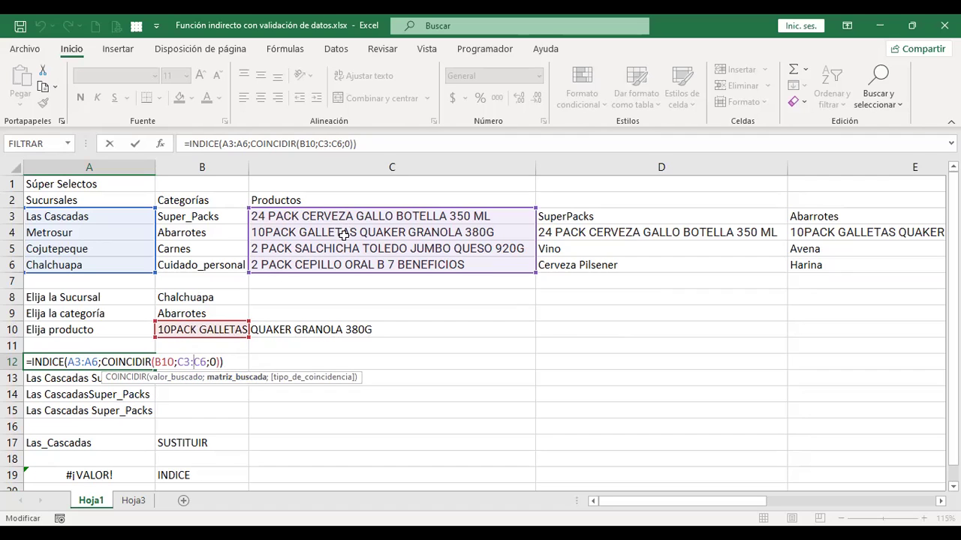
{"action": "key", "text": "Right"}
{"action": "key", "text": "Right"}
{"action": "key", "text": "Right"}
{"action": "key", "text": "Right"}
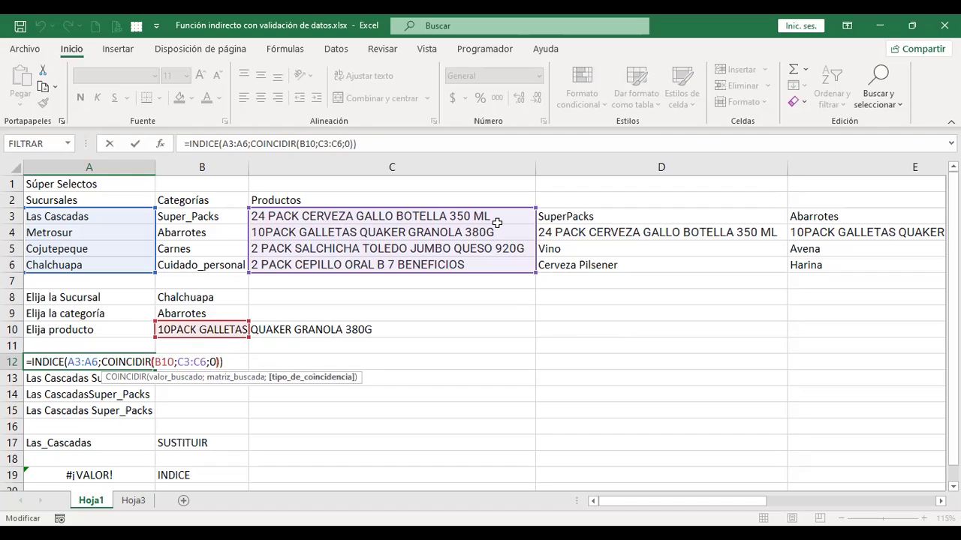
- Re-enter the COINCIDIR match type in A12 as 0 - Coincidencia exacta and commit the formula
{"action": "key", "text": "Left"}
{"action": "key", "text": "Delete"}
{"action": "key", "text": "BackSpace"}
{"action": "type", "text": ";"}
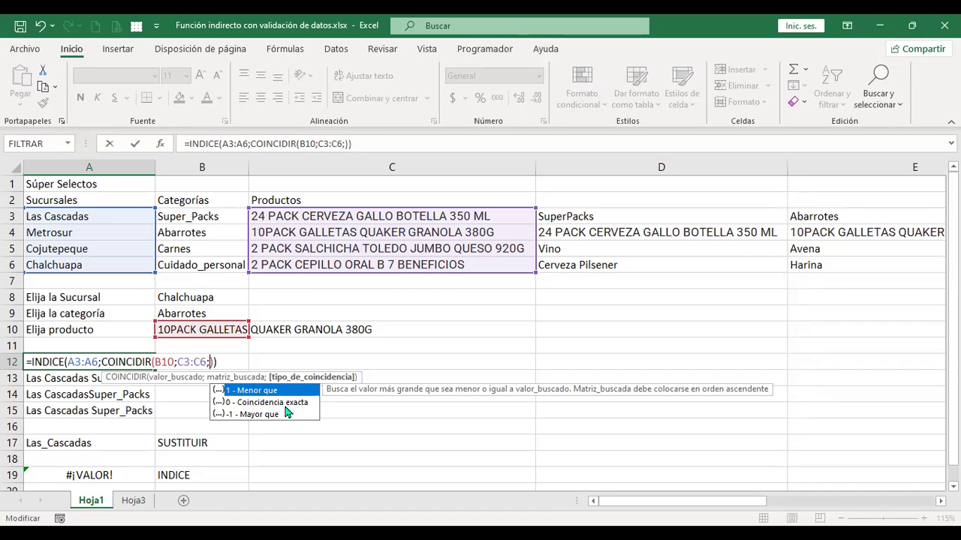
{"action": "left_click", "coordinate": [293, 404]}
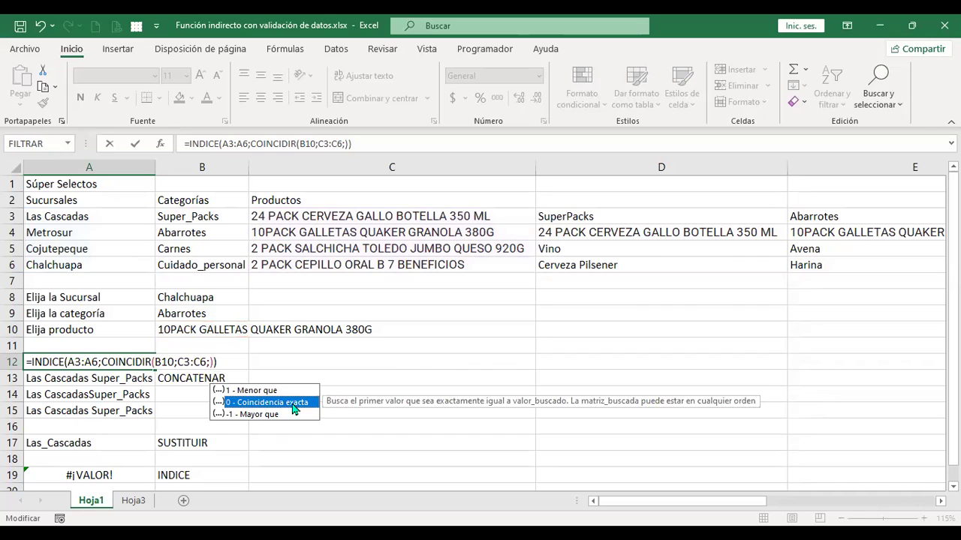
{"action": "double_click", "coordinate": [293, 403]}
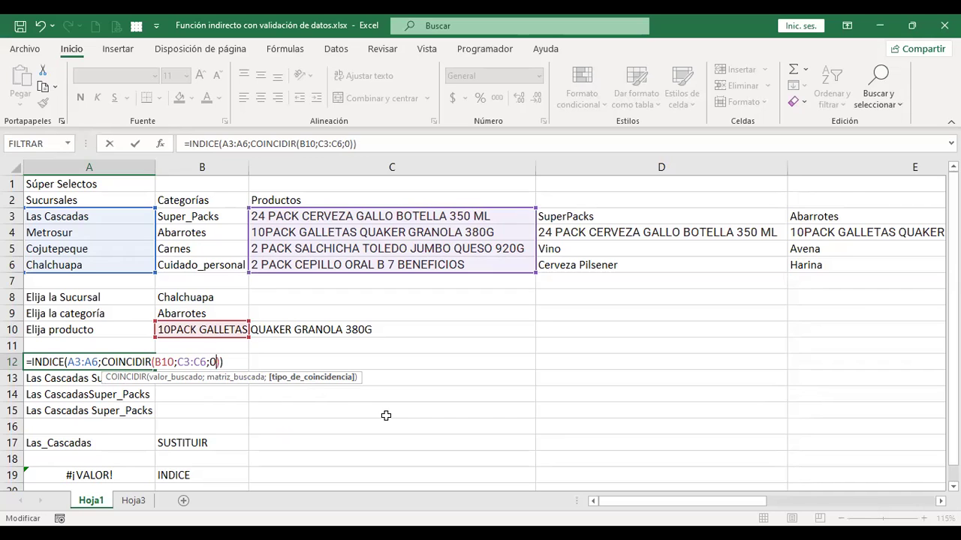
{"action": "key", "text": "ctrl+Return"}
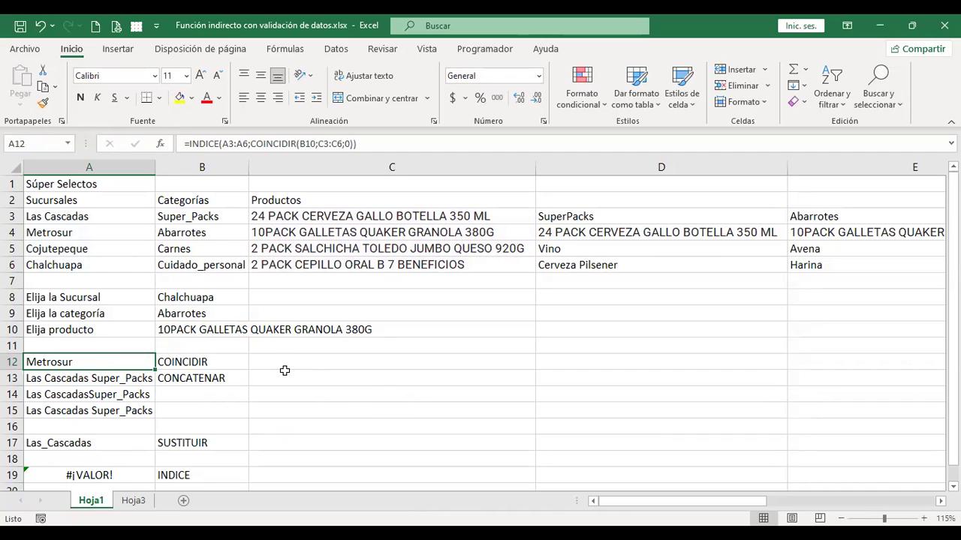
- Enter the heading Clasificación in cell A21, below the INDICE example
{"action": "scroll", "coordinate": [285, 371], "scroll_direction": "down", "scroll_amount": 1}
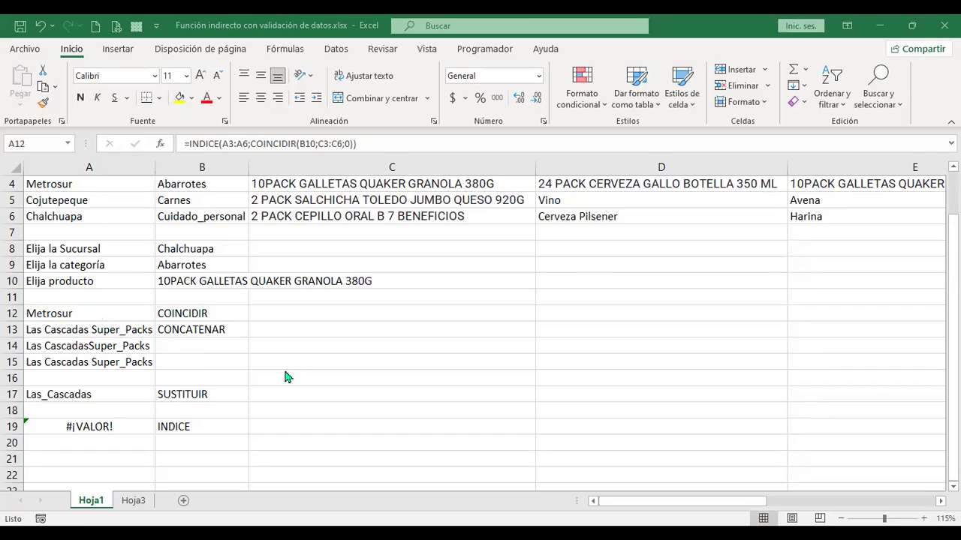
{"action": "scroll", "coordinate": [285, 372], "scroll_direction": "down", "scroll_amount": 3}
{"action": "left_click", "coordinate": [72, 313]}
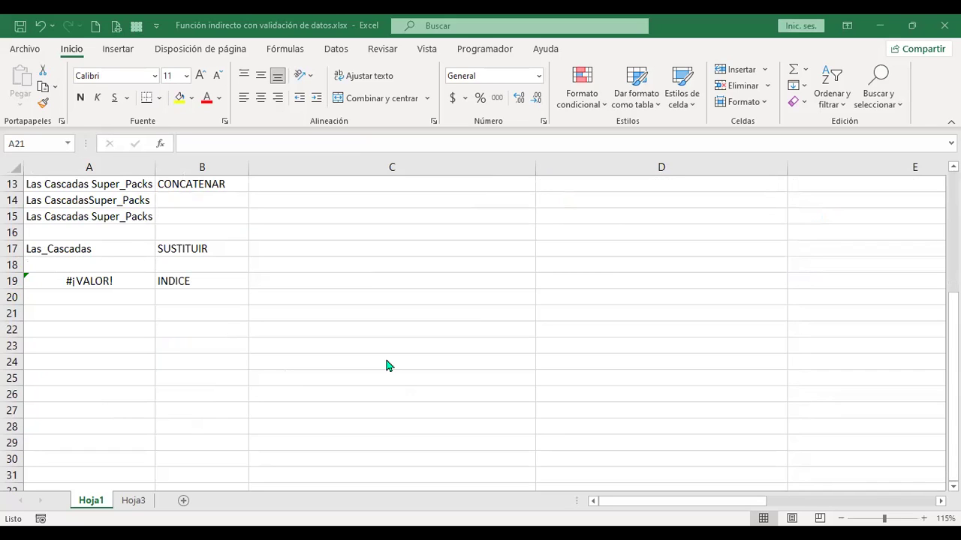
{"action": "left_click", "coordinate": [396, 508]}
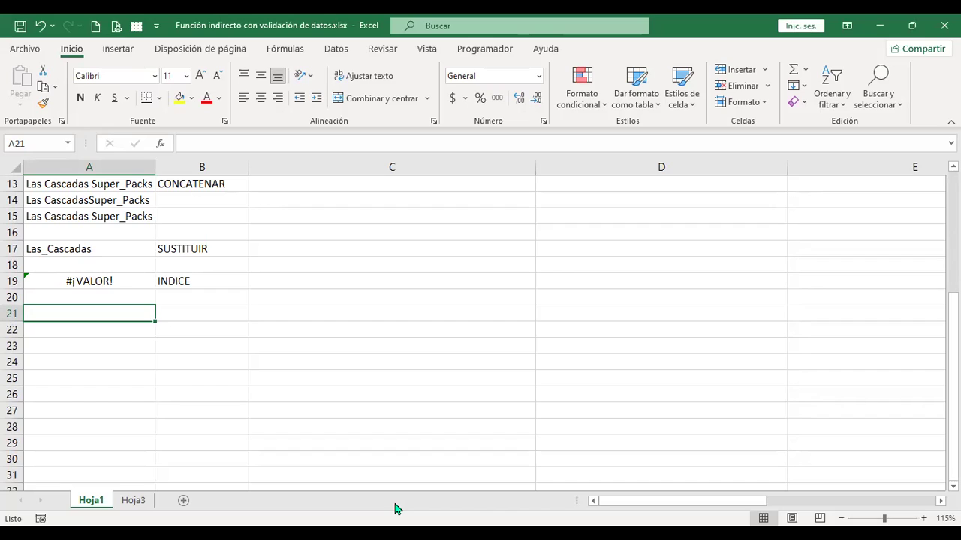
{"action": "type", "text": "cLAS"}
{"action": "key", "text": "BackSpace"}
{"action": "key", "text": "BackSpace"}
{"action": "key", "text": "BackSpace"}
{"action": "key", "text": "BackSpace"}
{"action": "type", "text": "Cla"}
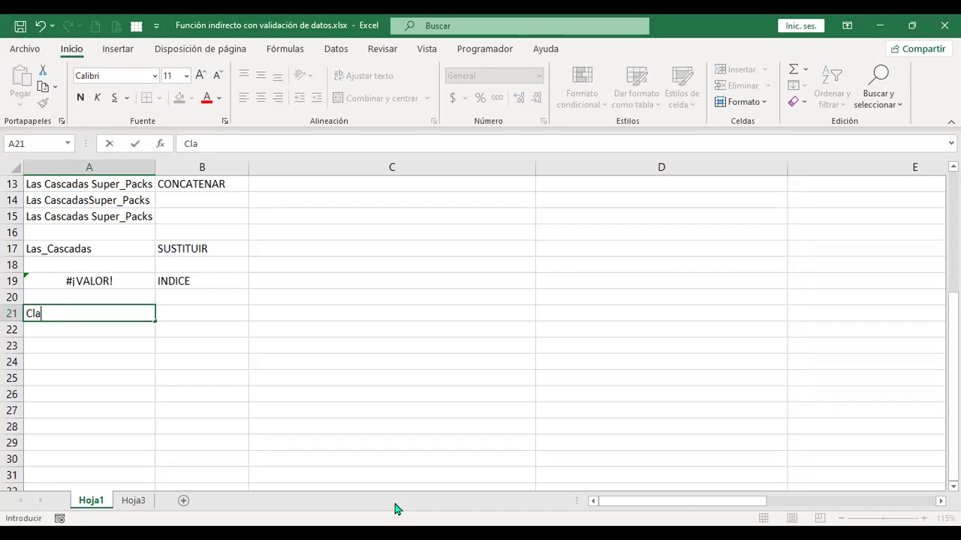
{"action": "type", "text": "sificación"}
{"action": "key", "text": "Return"}
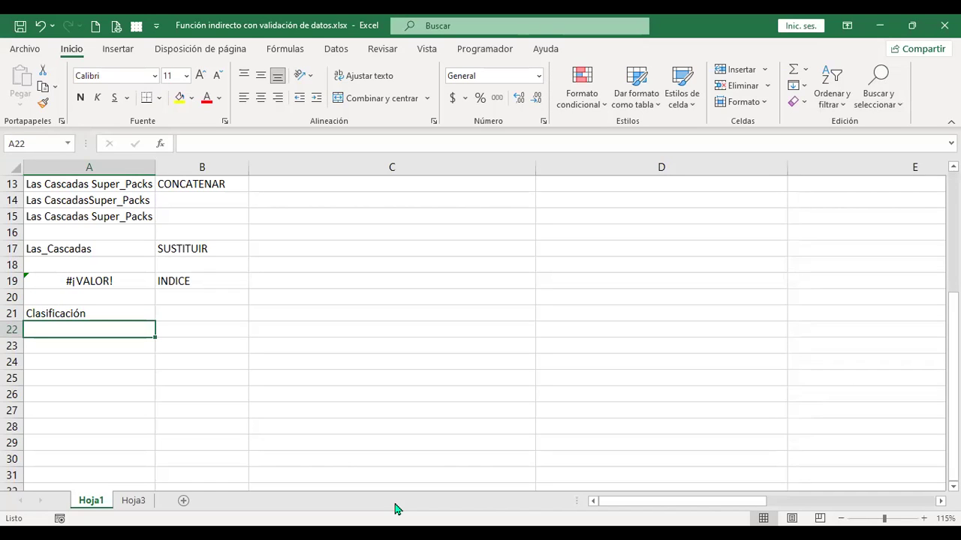
- Fill the first two rows under Clasificación with A and Excelente in A22:B22, and B and Bueno in A23:B23
{"action": "type", "text": "A"}
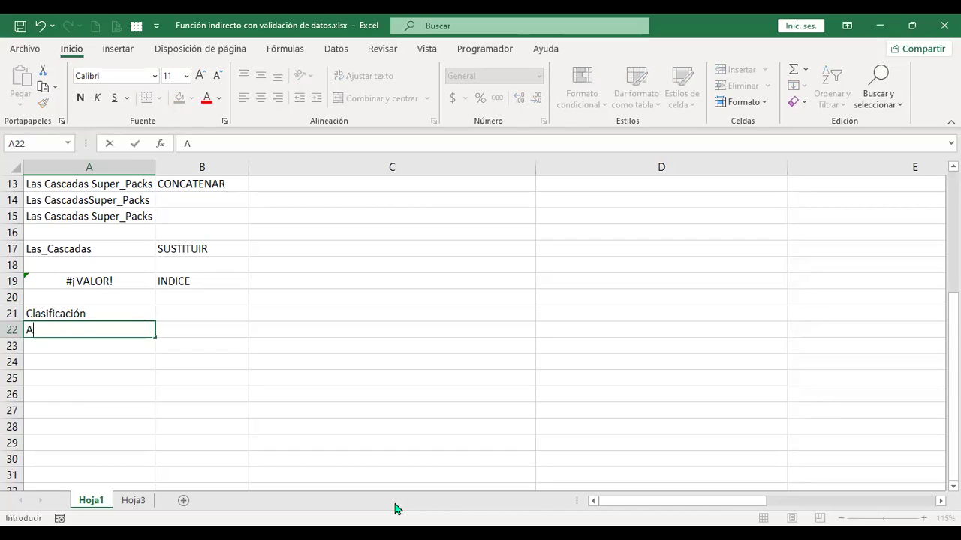
{"action": "key", "text": "Tab"}
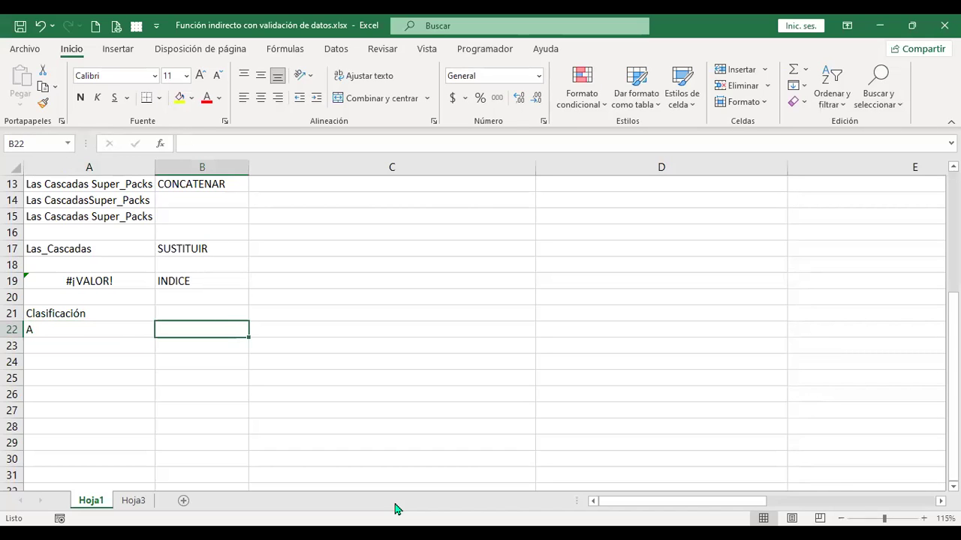
{"action": "type", "text": "Excelente"}
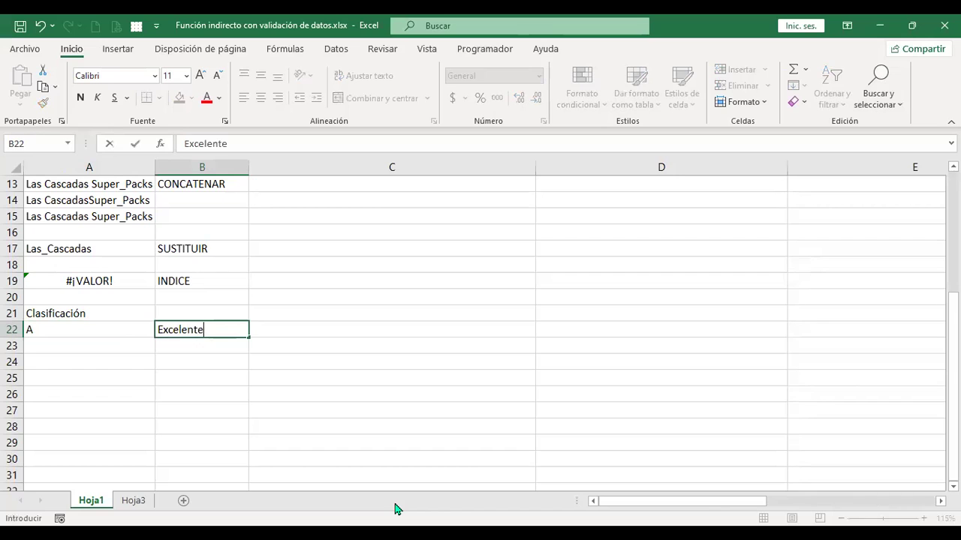
{"action": "key", "text": "Return"}
{"action": "key", "text": "Left"}
{"action": "type", "text": "B"}
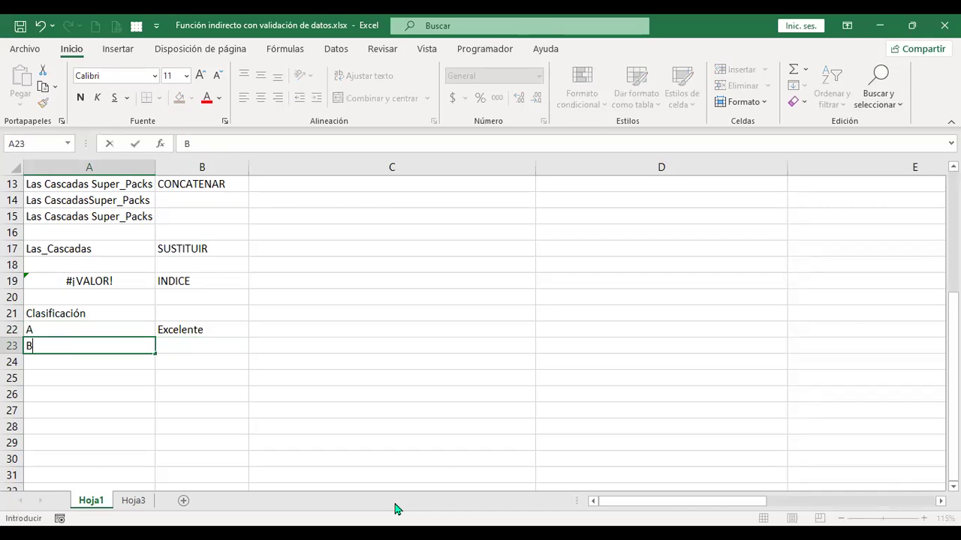
{"action": "key", "text": "Tab"}
{"action": "type", "text": "Bueno"}
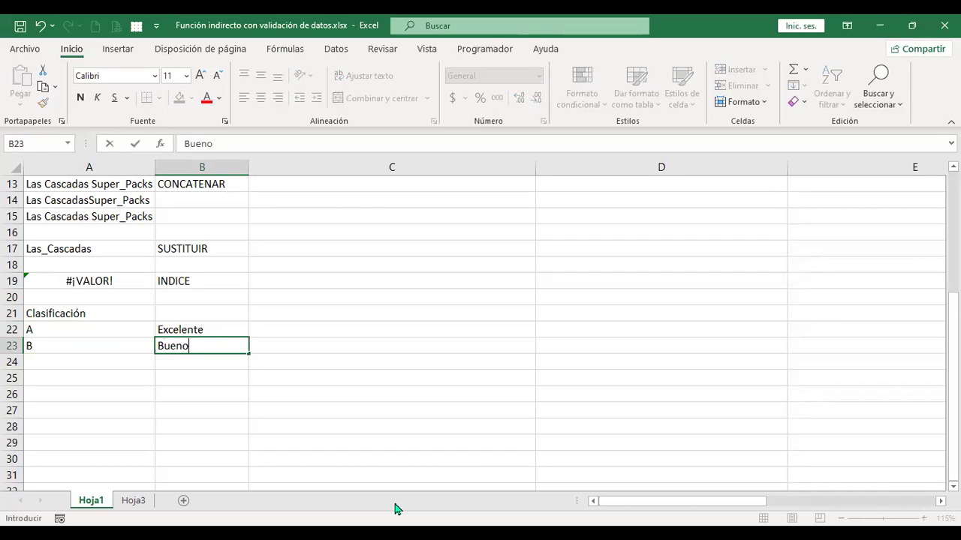
{"action": "key", "text": "Return"}
{"action": "key", "text": "Up"}
{"action": "key", "text": "Up"}
{"action": "key", "text": "Right"}
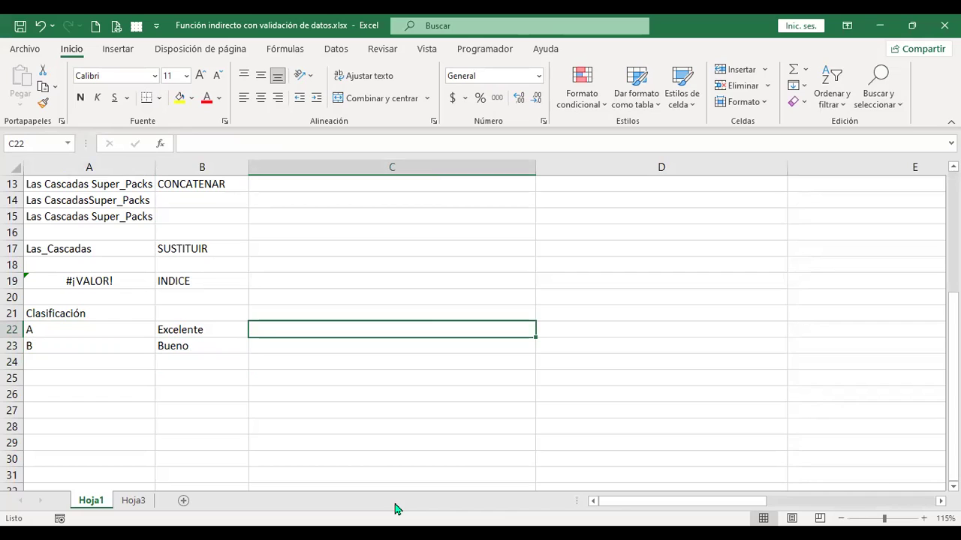
{"action": "key", "text": "Left"}
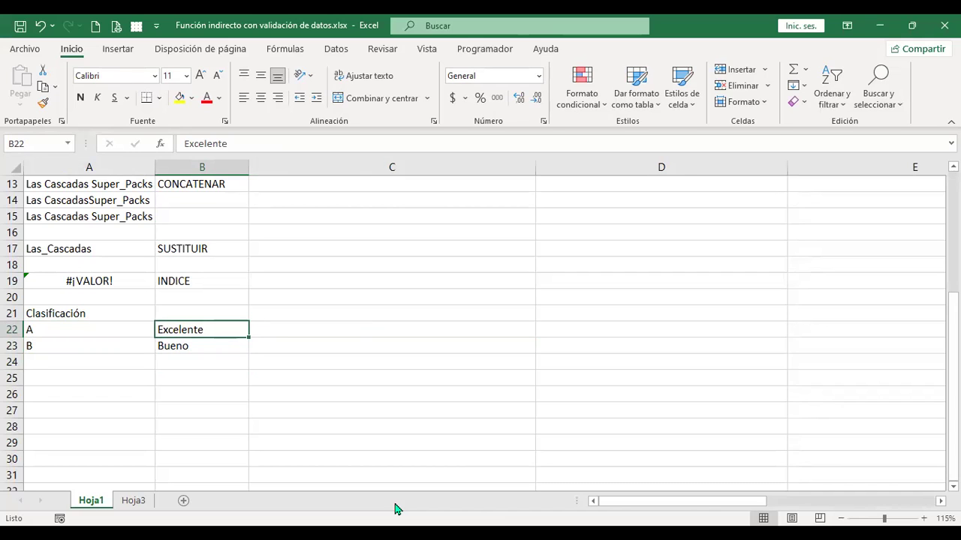
{"action": "key", "text": "Left"}
{"action": "key", "text": "Down"}
{"action": "key", "text": "Right"}
{"action": "key", "text": "Down"}
- Enter C in A24 and copy Bueno from B23 into B24
{"action": "key", "text": "Left"}
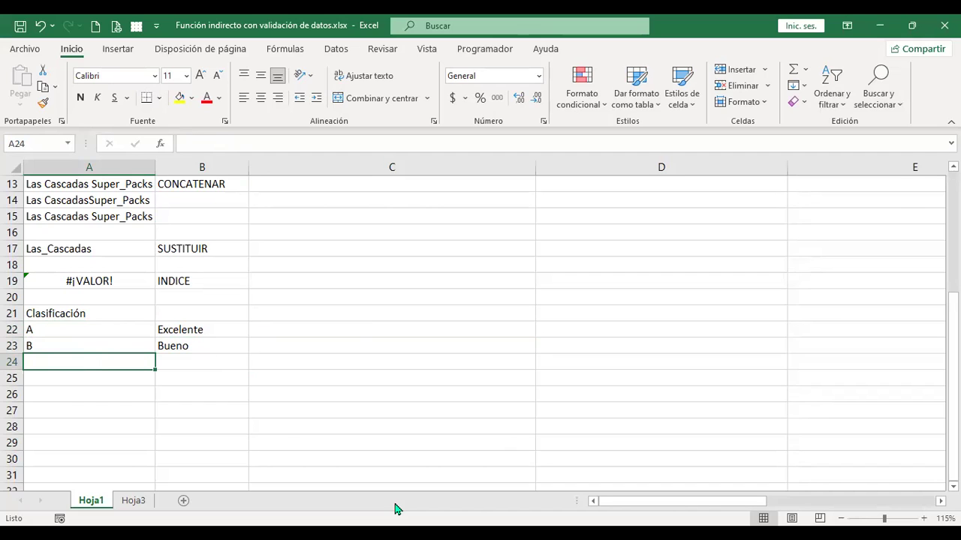
{"action": "type", "text": "C"}
{"action": "key", "text": "BackSpace"}
{"action": "key", "text": "Tab"}
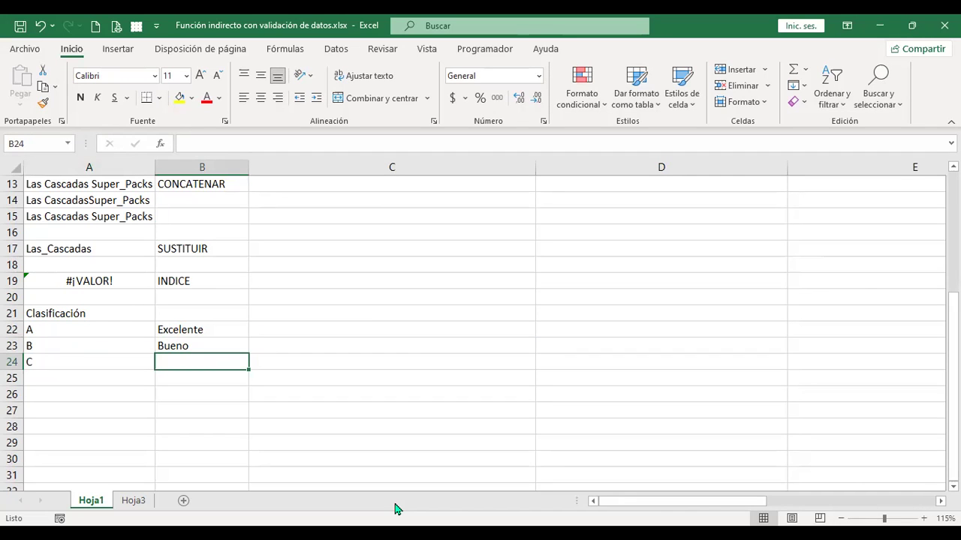
{"action": "key", "text": "Up"}
{"action": "key", "text": "ctrl+c"}
{"action": "key", "text": "Down"}
{"action": "key", "text": "Return"}
- Change the description for classification B in B23 to Muy Bueno
{"action": "key", "text": "Up"}
{"action": "key", "text": "F2"}
{"action": "key", "text": "Home"}
{"action": "type", "text": "Muy"}
{"action": "key", "text": "Return"}
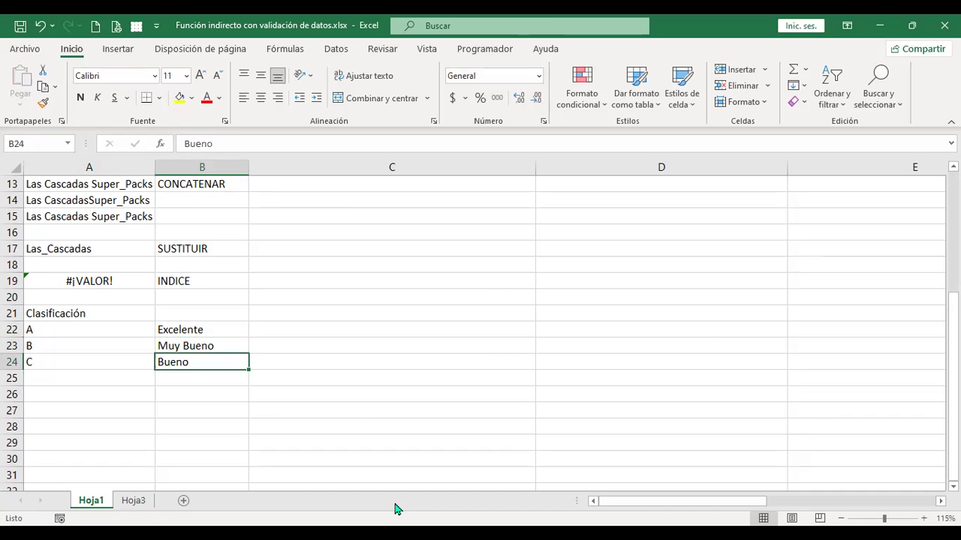
{"action": "key", "text": "Left"}
{"action": "key", "text": "Down"}
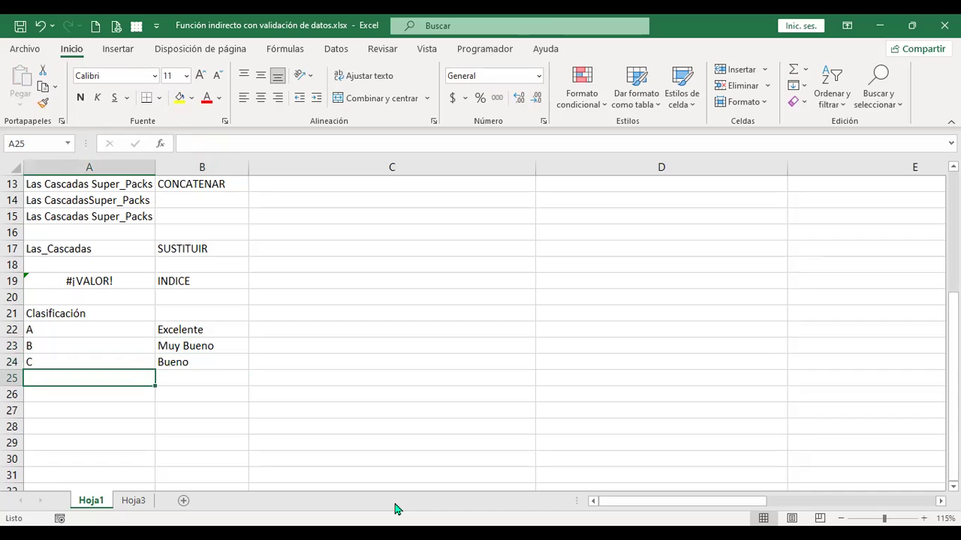
{"action": "key", "text": "Up"}
{"action": "key", "text": "Up"}
{"action": "key", "text": "Up"}
{"action": "key", "text": "shift+Right"}
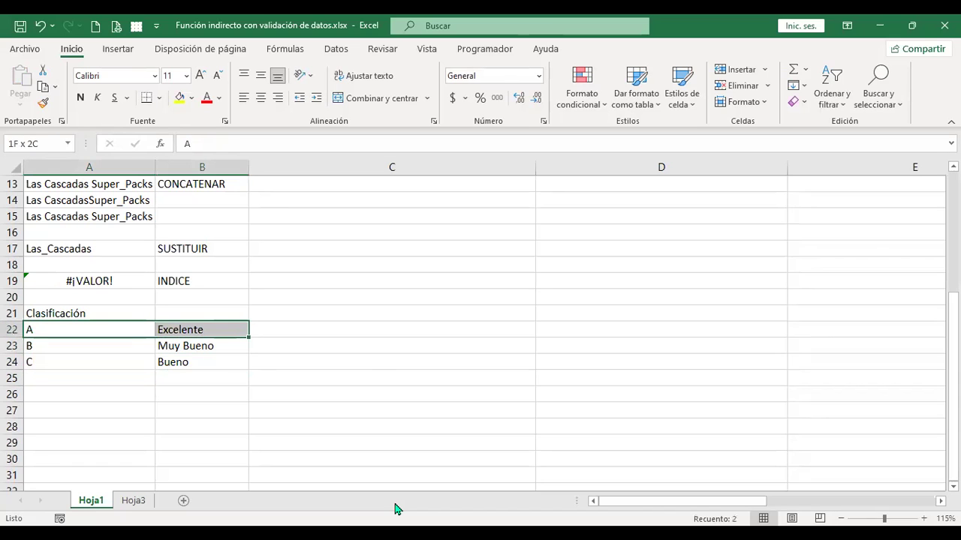
{"action": "key", "text": "shift+Down"}
{"action": "key", "text": "shift+Down"}
{"action": "key", "text": "Right"}
{"action": "key", "text": "Down"}
{"action": "key", "text": "Down"}
{"action": "key", "text": "Down"}
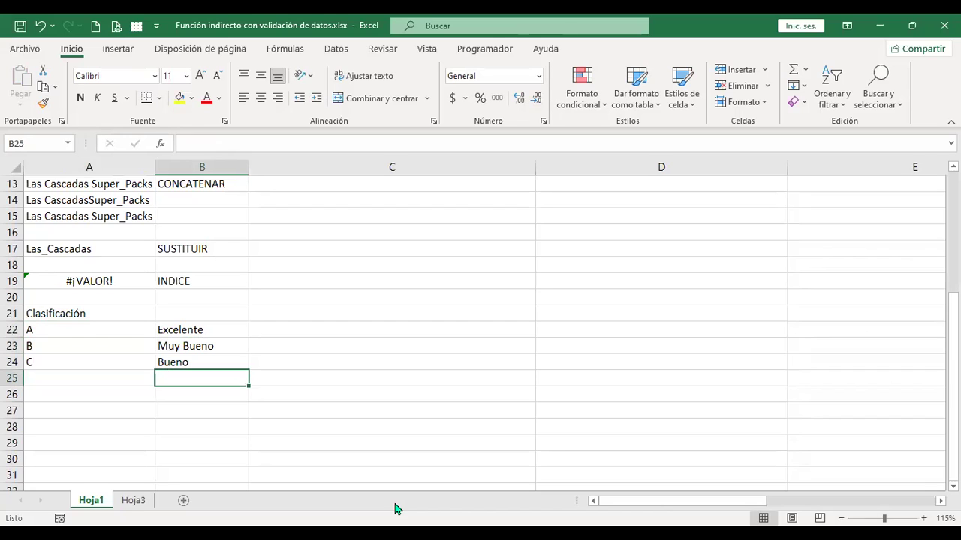
{"action": "key", "text": "alt+q"}
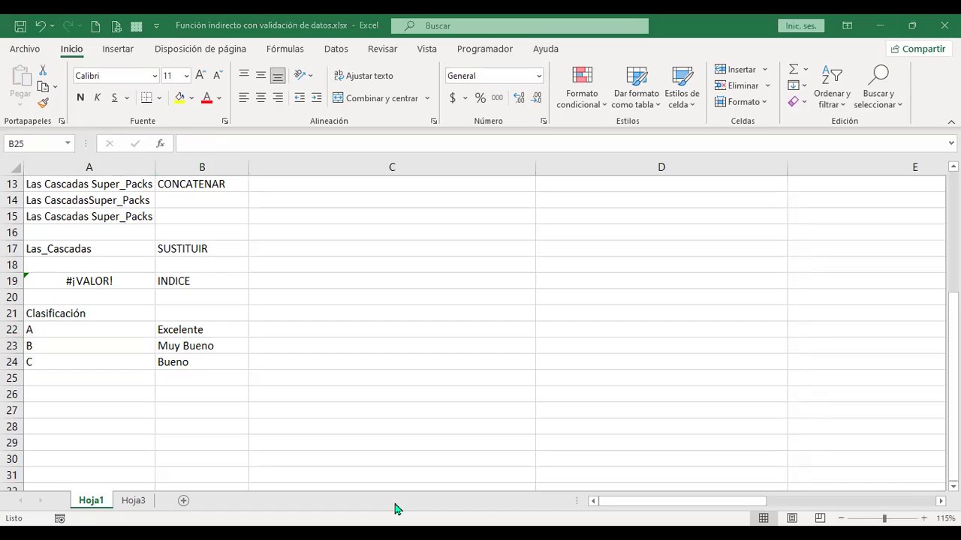
{"action": "key", "text": "Escape"}
- Enter the label Escriba la clasificación in cell A26, below the classification table
{"action": "key", "text": "Left"}
{"action": "key", "text": "Down"}
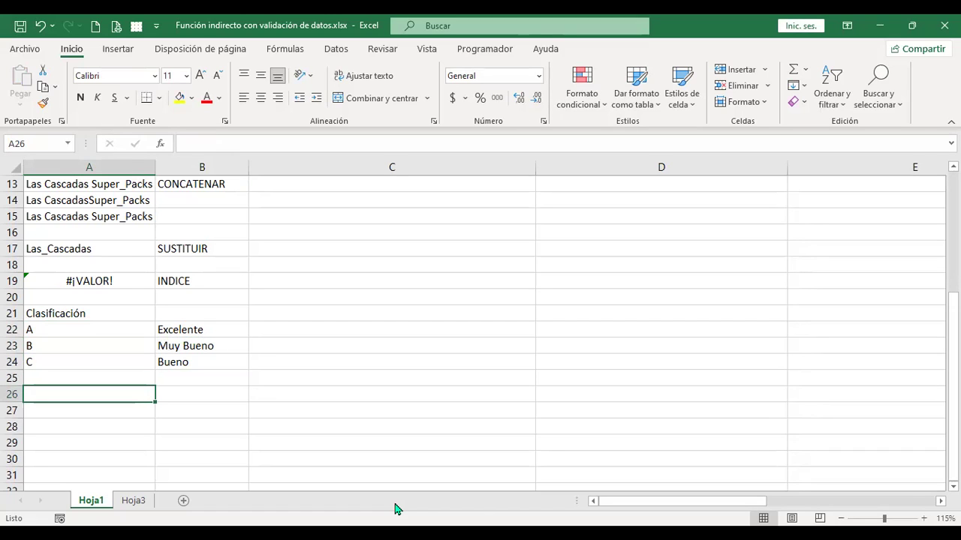
{"action": "key", "text": "alt+q"}
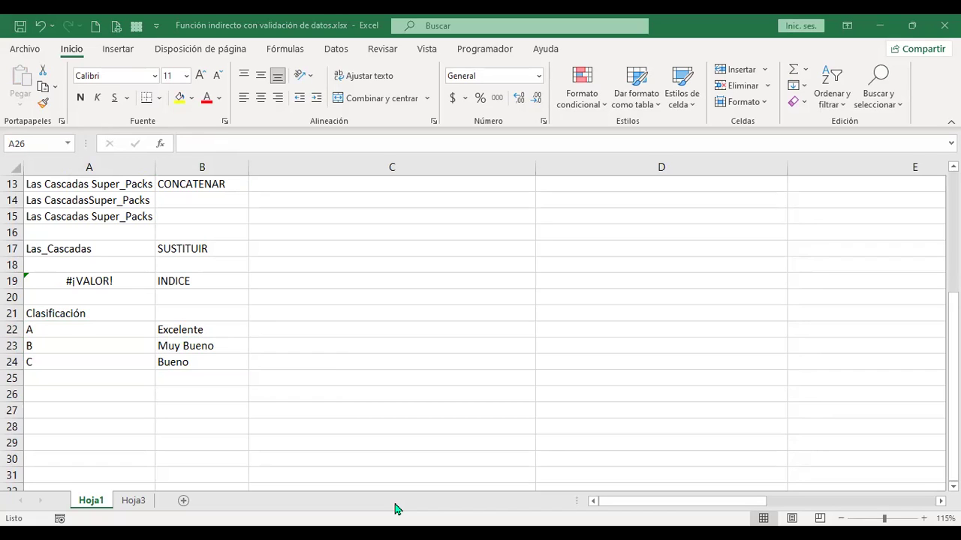
{"action": "key", "text": "Escape"}
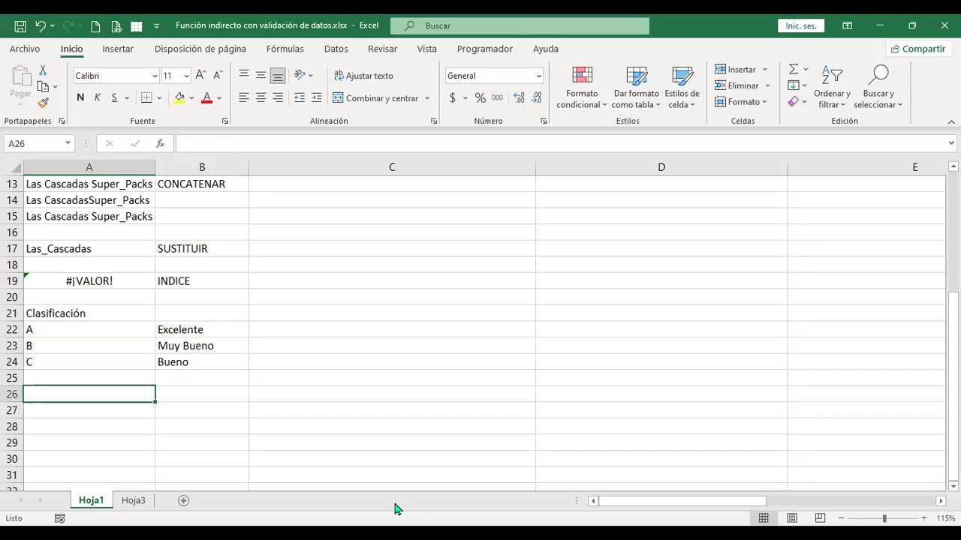
{"action": "type", "text": "Escriba la clasificación"}
{"action": "key", "text": "Return"}
- Fill the input cell B26 beside Escriba la clasificación with light green
{"action": "key", "text": "Up"}
{"action": "key", "text": "Right"}
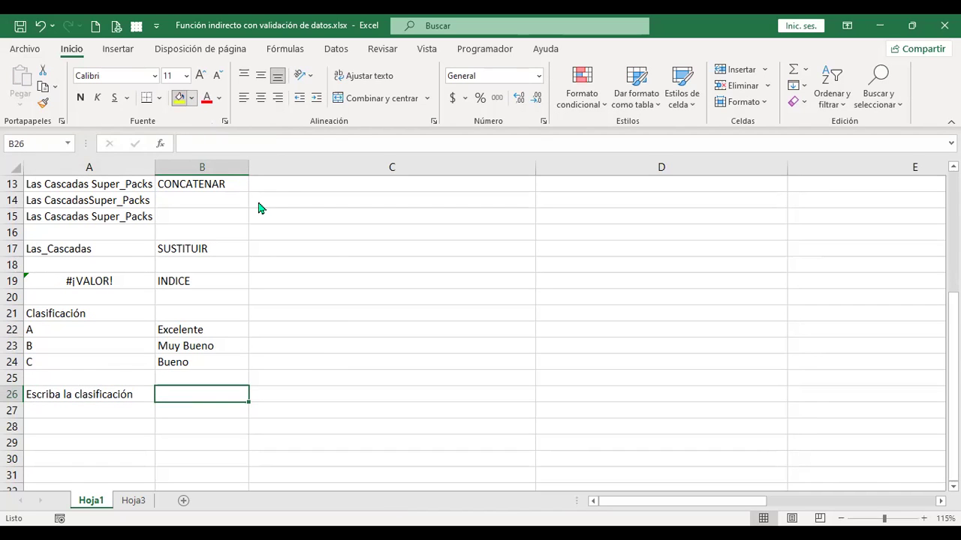
{"action": "left_click", "coordinate": [286, 164]}
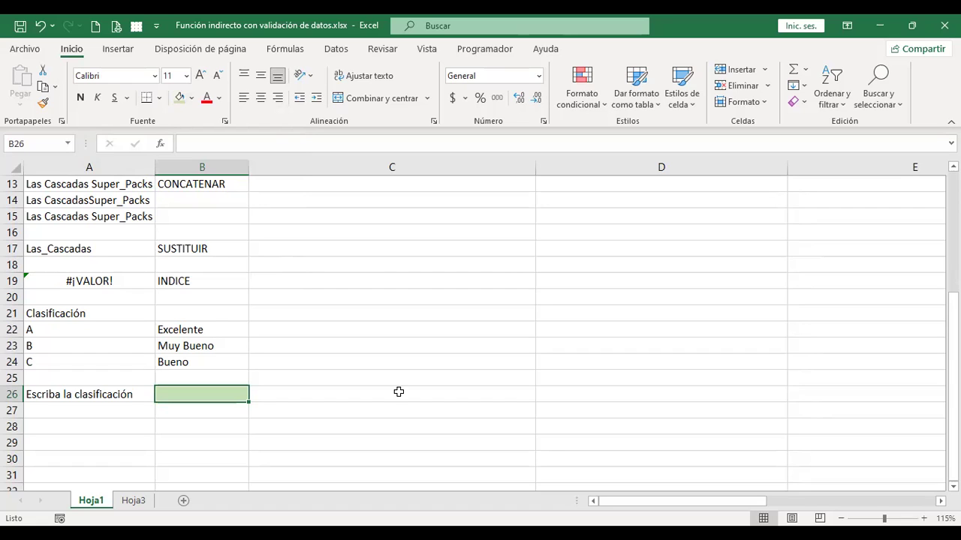
- Enter the label Definición in cell A27, below Escriba la clasificación
{"action": "key", "text": "Left"}
{"action": "key", "text": "Down"}
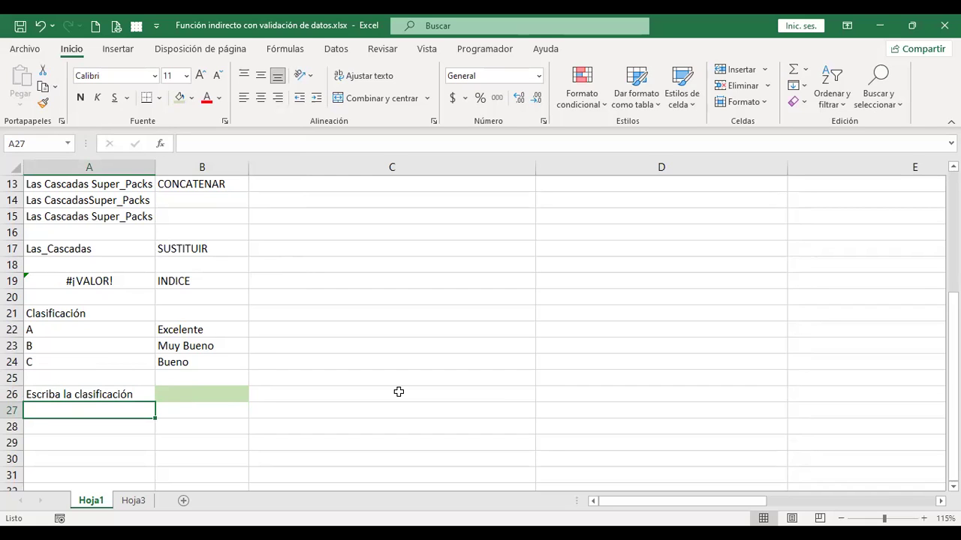
{"action": "type", "text": "Def"}
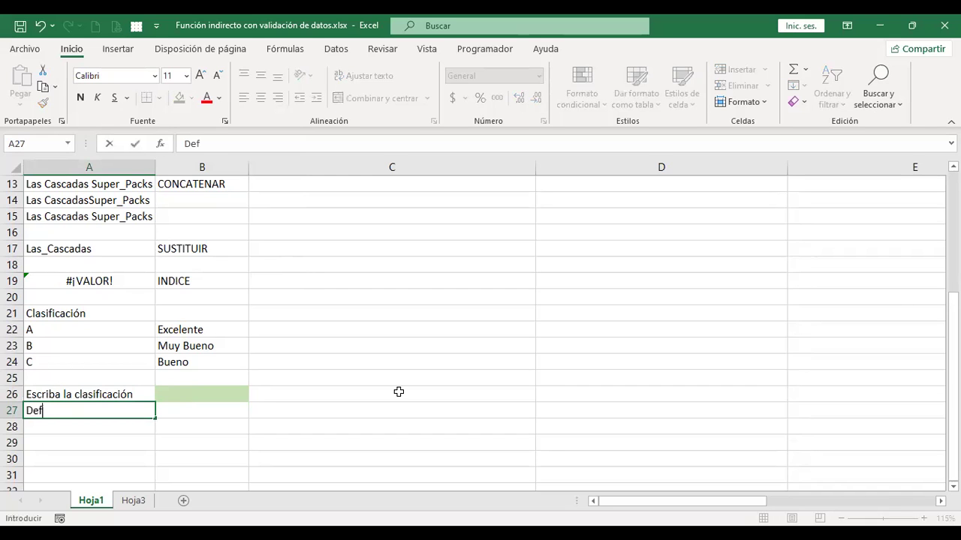
{"action": "type", "text": "inición"}
{"action": "key", "text": "Return"}
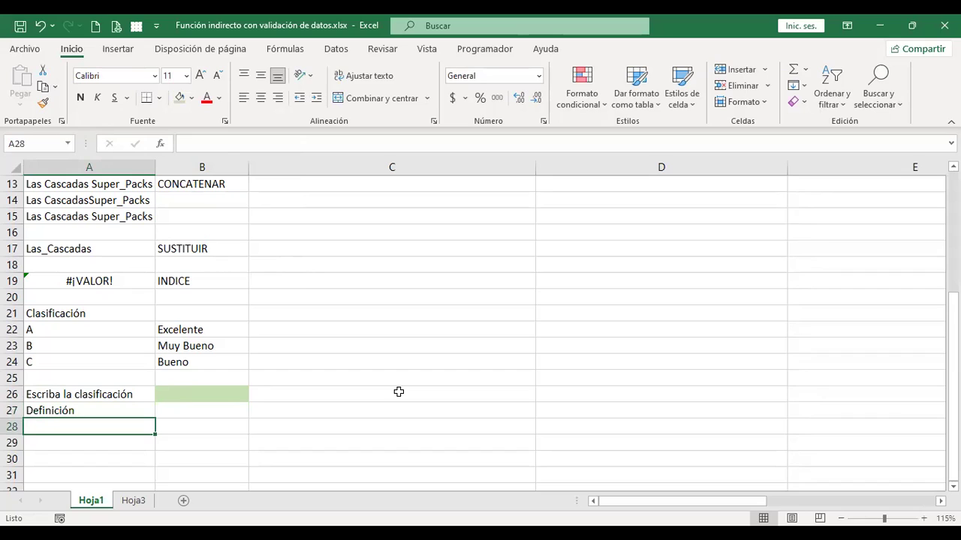
- Enter the formula +SUSTITUIR(B26;A22;B22) in B27 to replace classification A with its description
{"action": "key", "text": "Up"}
{"action": "key", "text": "Right"}
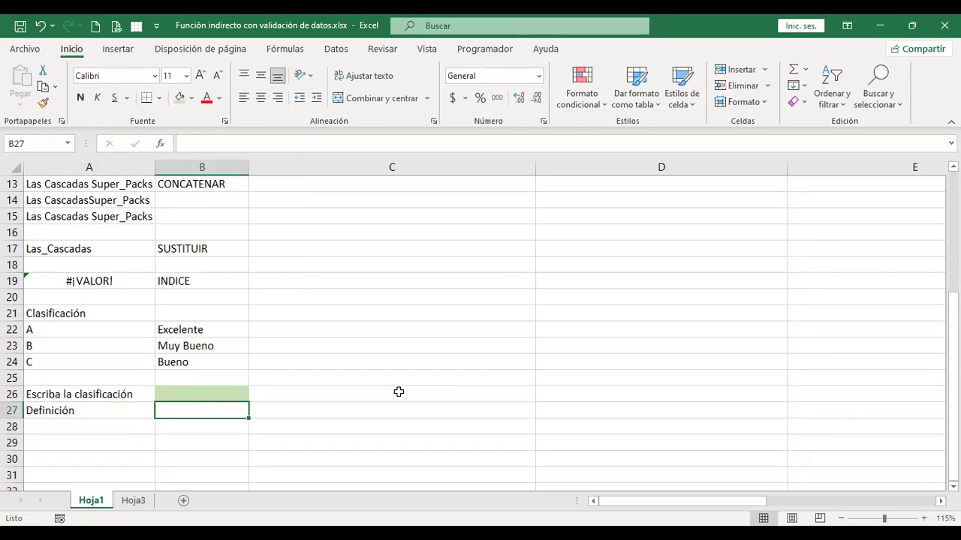
{"action": "key", "text": "Up"}
{"action": "key", "text": "Down"}
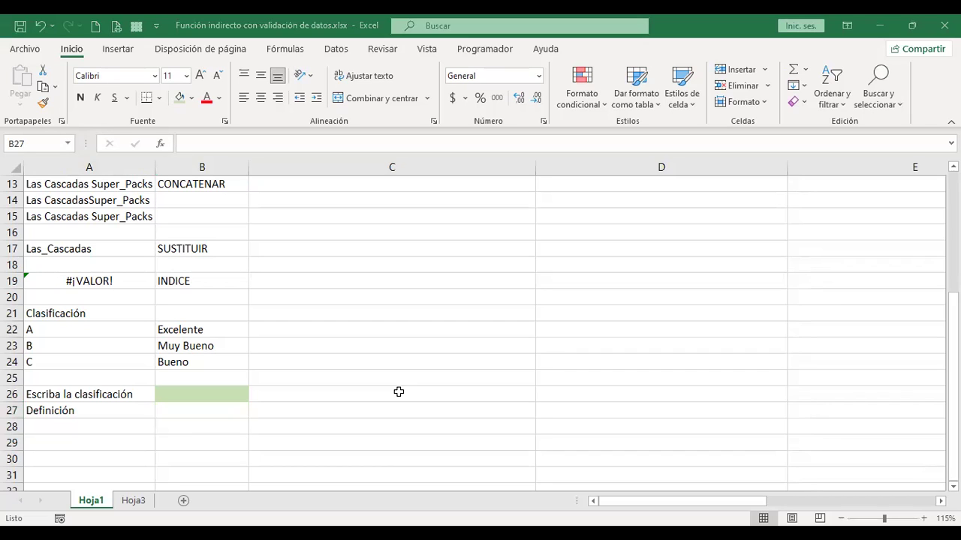
{"action": "type", "text": "+"}
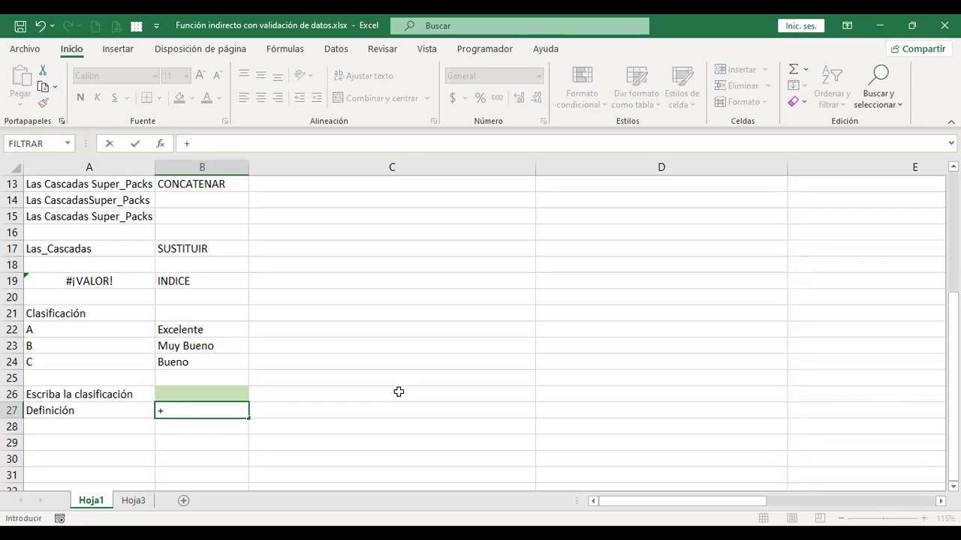
{"action": "type", "text": "sus"}
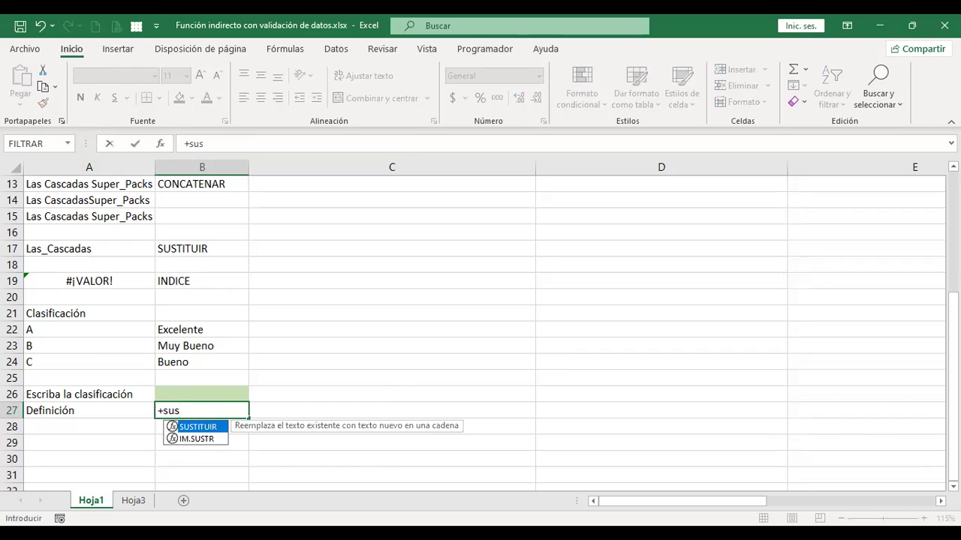
{"action": "key", "text": "Tab"}
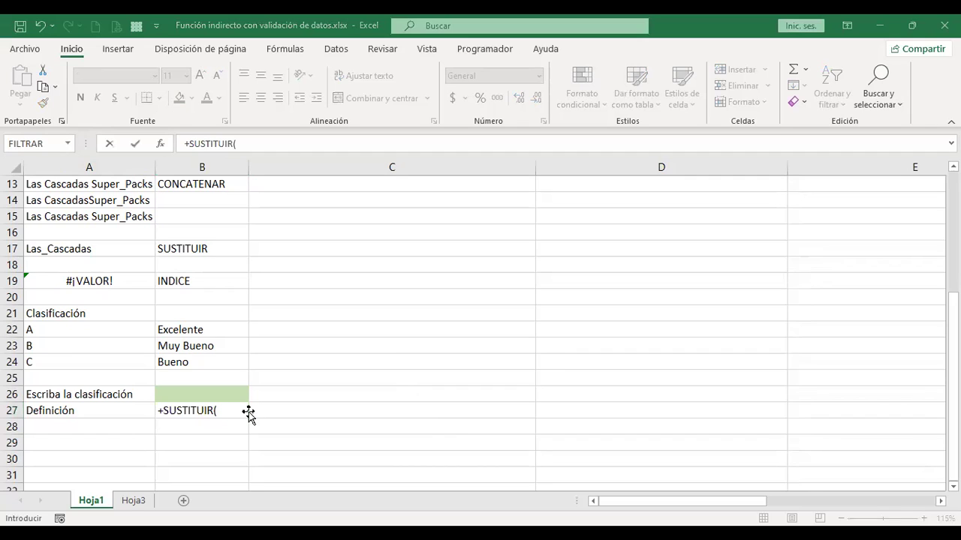
{"action": "left_click", "coordinate": [221, 391]}
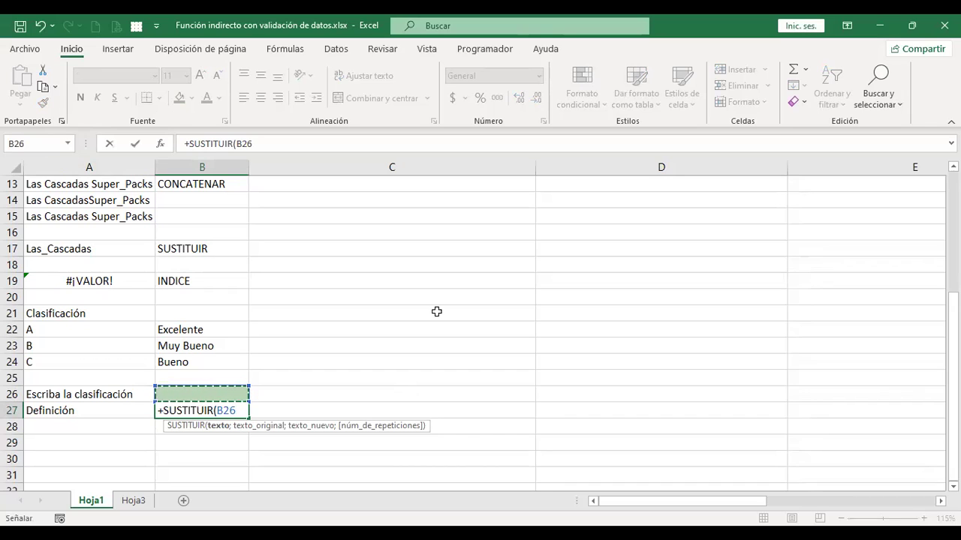
{"action": "type", "text": ";"}
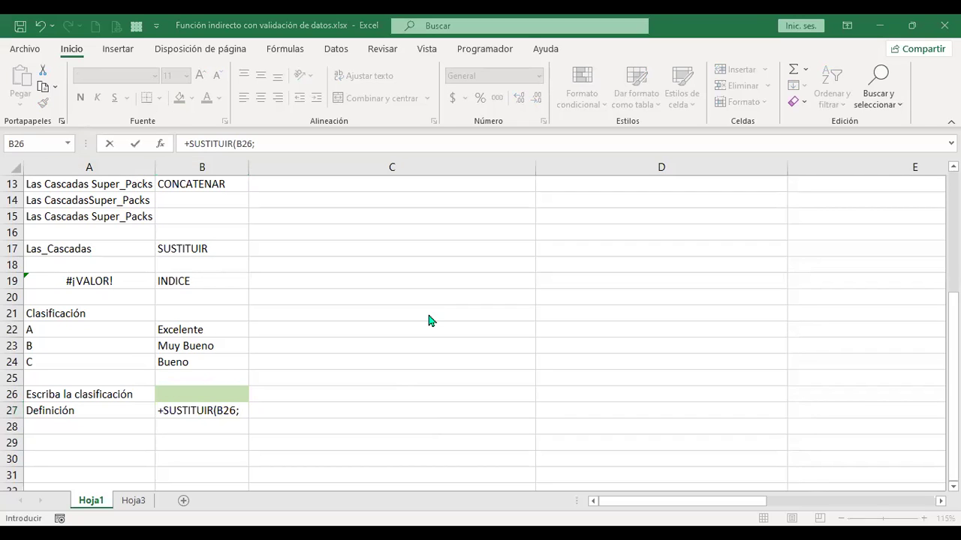
{"action": "left_click", "coordinate": [206, 391]}
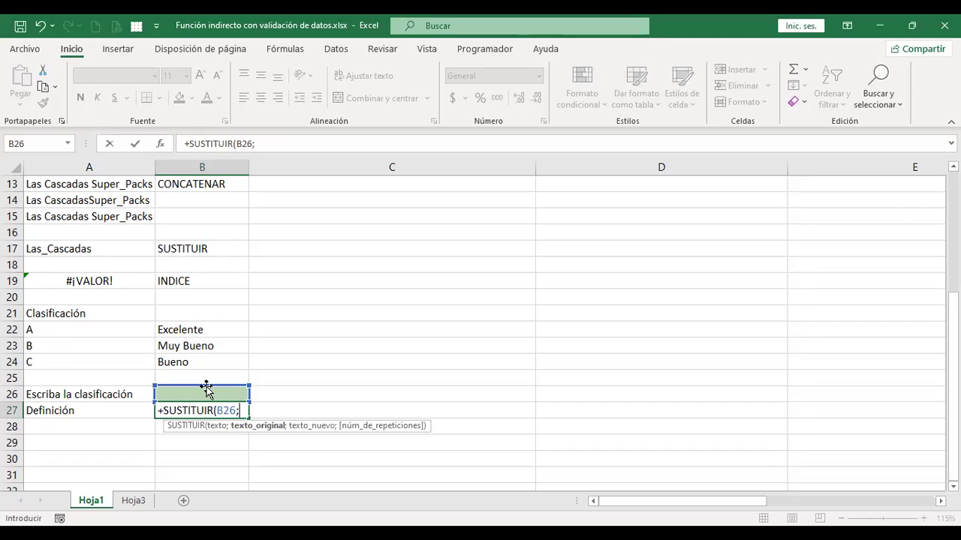
{"action": "left_click", "coordinate": [108, 331]}
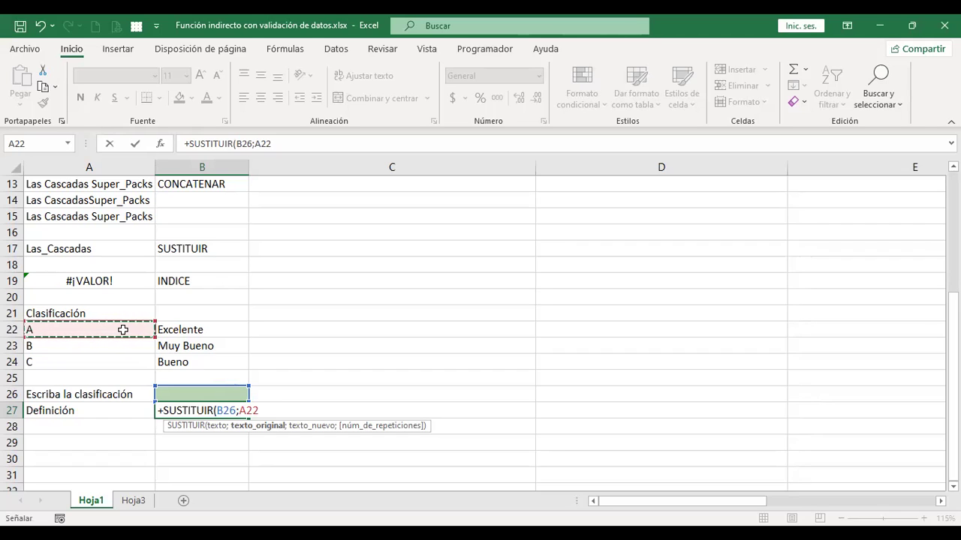
{"action": "type", "text": ";"}
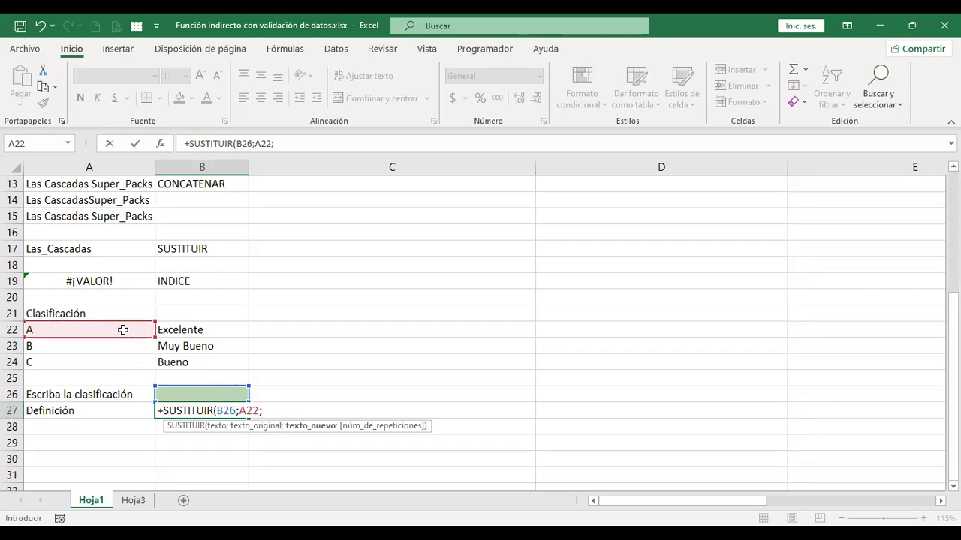
{"action": "left_click", "coordinate": [213, 331]}
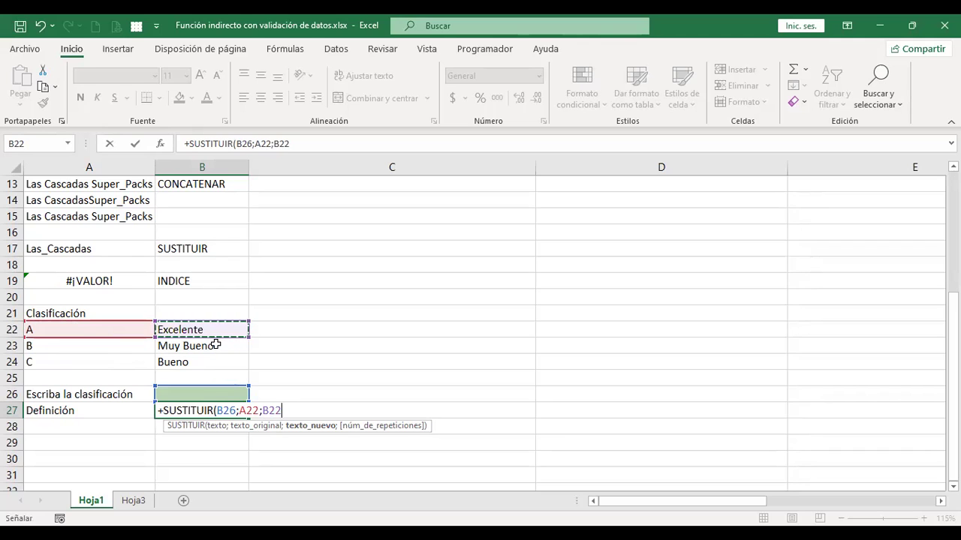
{"action": "type", "text": ")"}
{"action": "key", "text": "Return"}
- Test the Definición formula by entering A, followed by B, in the input cell B26
{"action": "key", "text": "Up"}
{"action": "key", "text": "Up"}
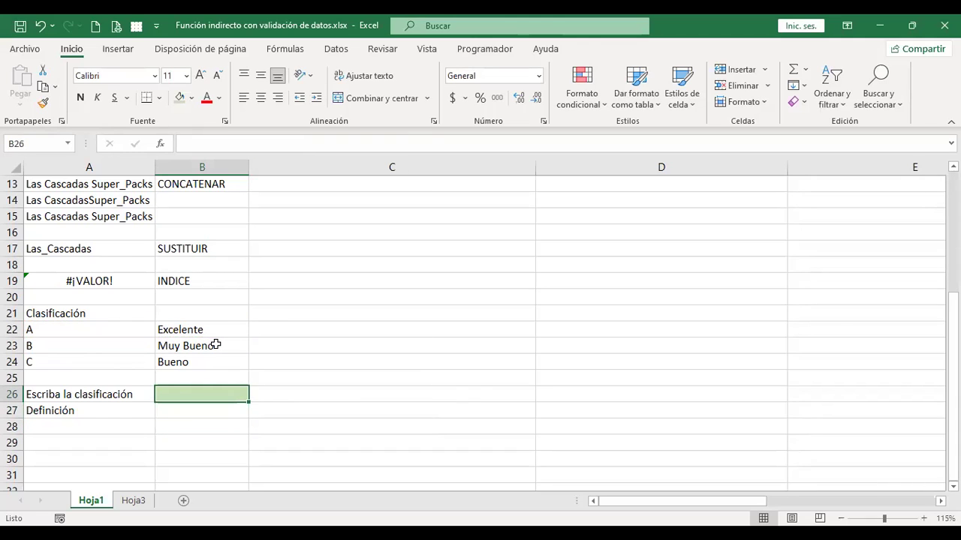
{"action": "type", "text": "A"}
{"action": "key", "text": "Return"}
{"action": "key", "text": "Up"}
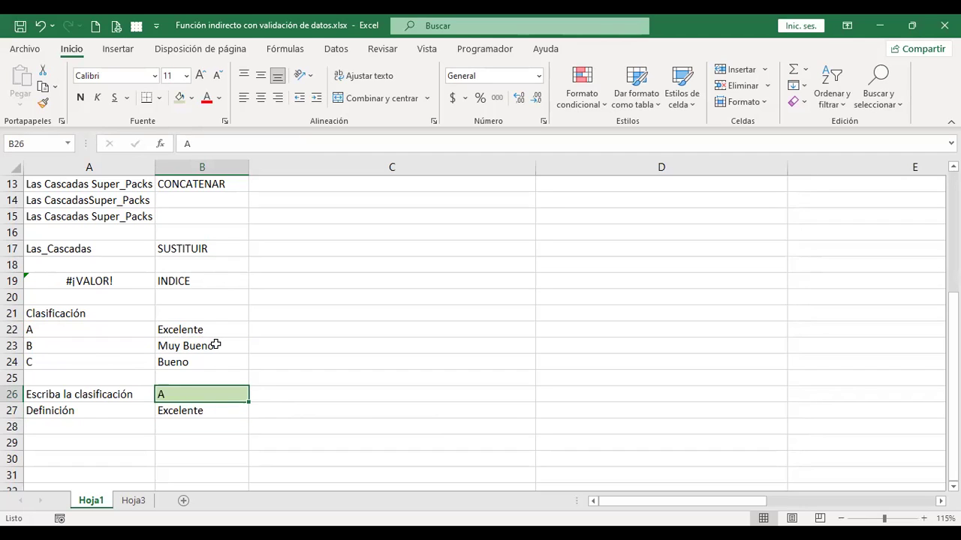
{"action": "type", "text": "B"}
{"action": "key", "text": "Return"}
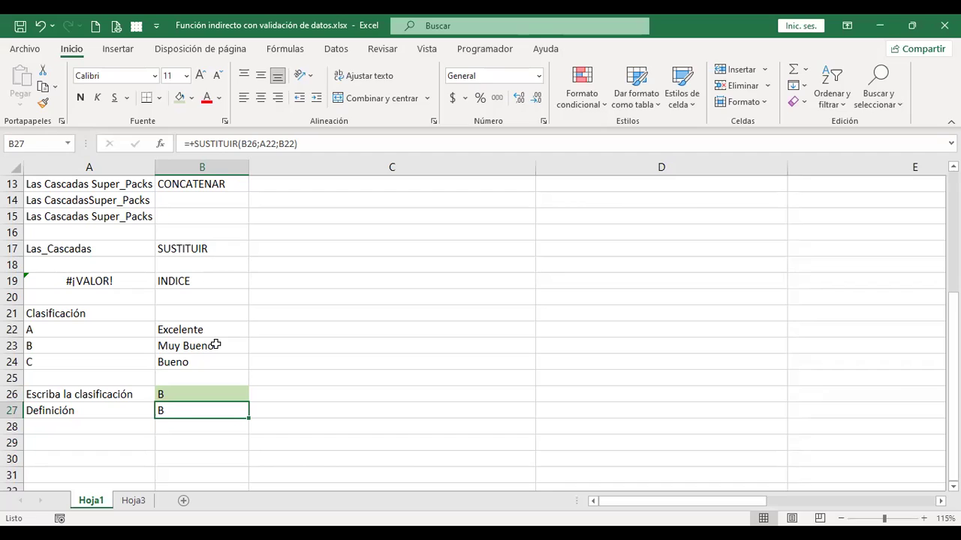
- Check the cell references of the formula in B27 and set the input cell B26 to A
{"action": "key", "text": "F2"}
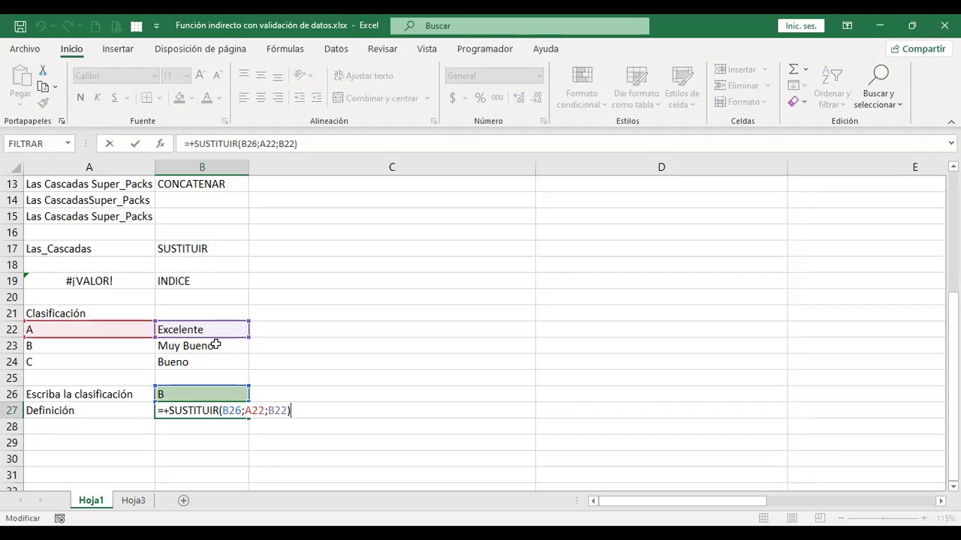
{"action": "key", "text": "Return"}
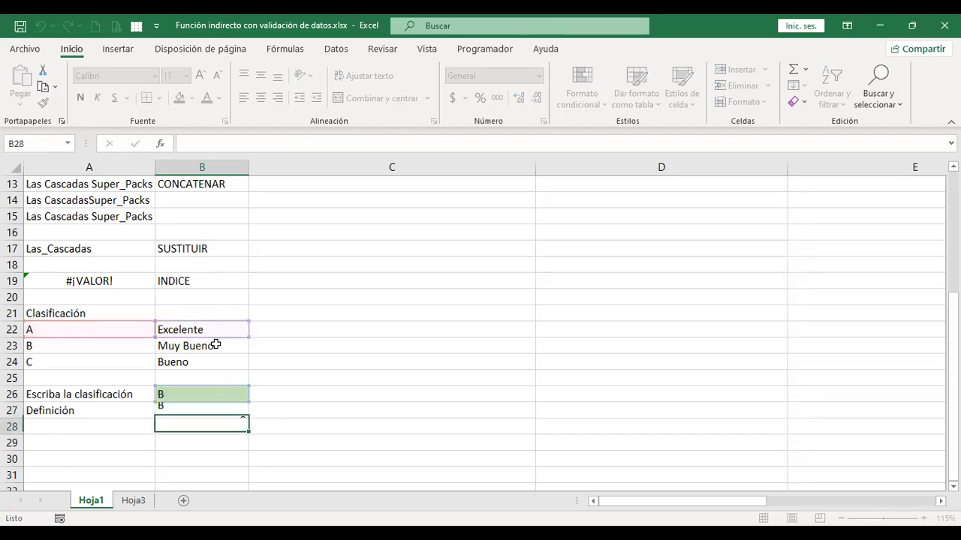
{"action": "key", "text": "Up"}
{"action": "key", "text": "Up"}
{"action": "type", "text": "A"}
{"action": "key", "text": "Return"}
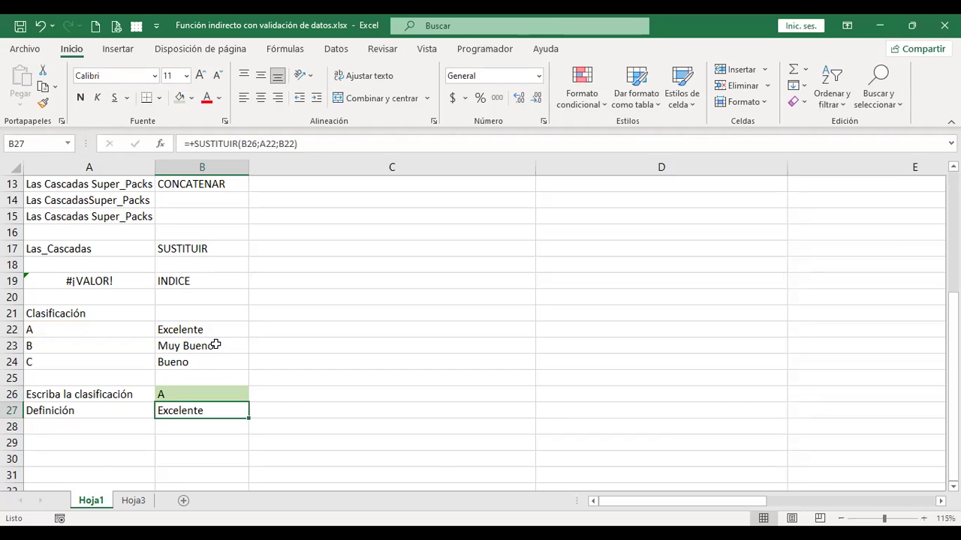
- Examine the text, original text and new text arguments of the SUSTITUIR formula in B27
{"action": "key", "text": "F2"}
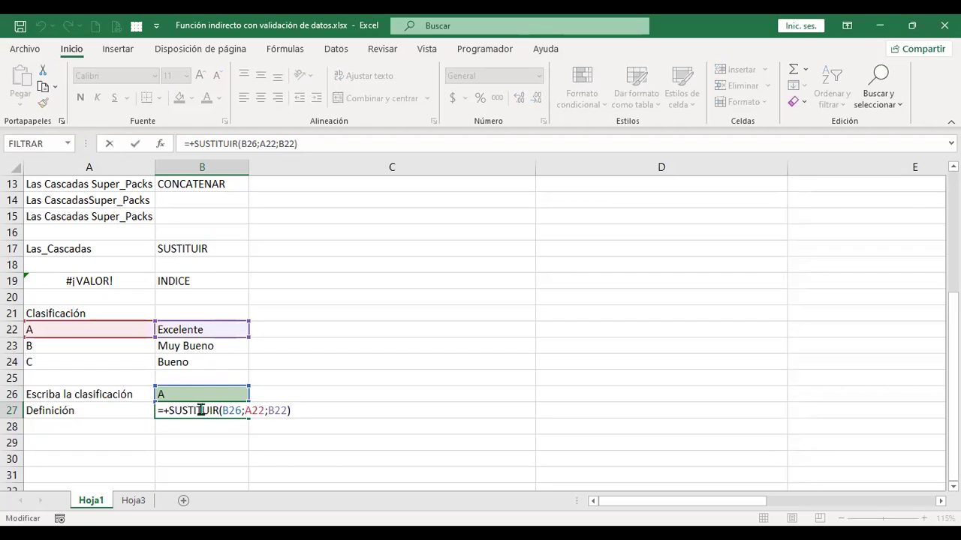
{"action": "left_click", "coordinate": [235, 410]}
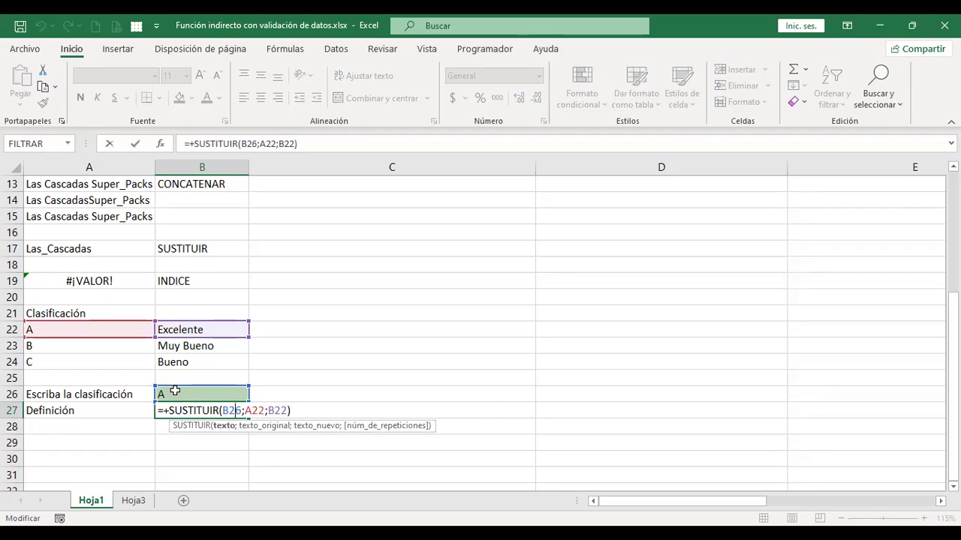
{"action": "left_click", "coordinate": [251, 410]}
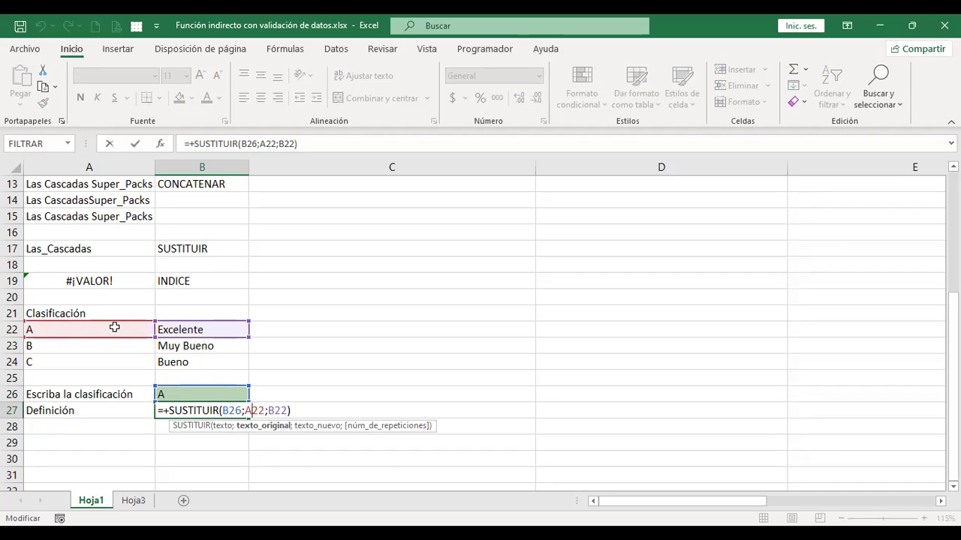
{"action": "left_click", "coordinate": [277, 408]}
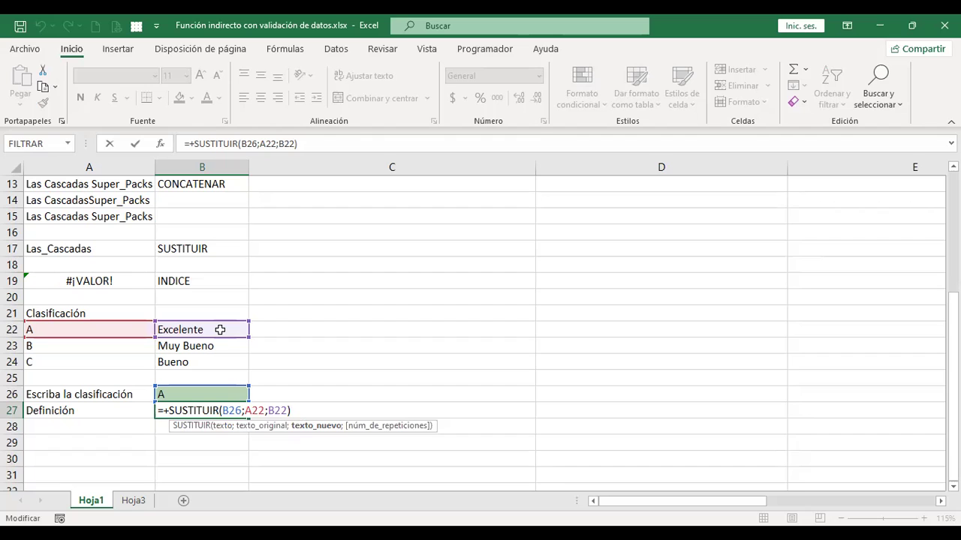
{"action": "key", "text": "Return"}
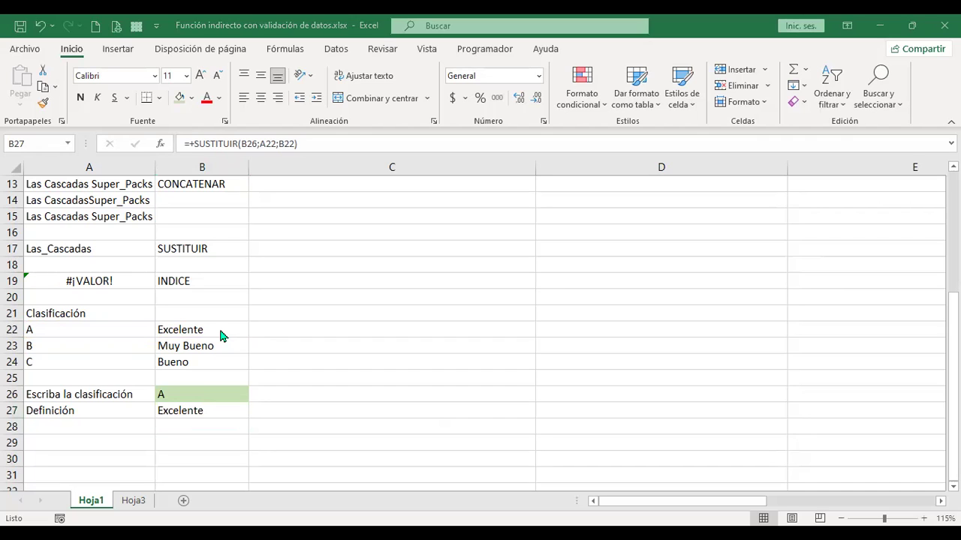
- Remove the plus sign from the B27 formula and nest the existing SUSTITUIR inside an outer SUSTITUIR function
{"action": "key", "text": "F2"}
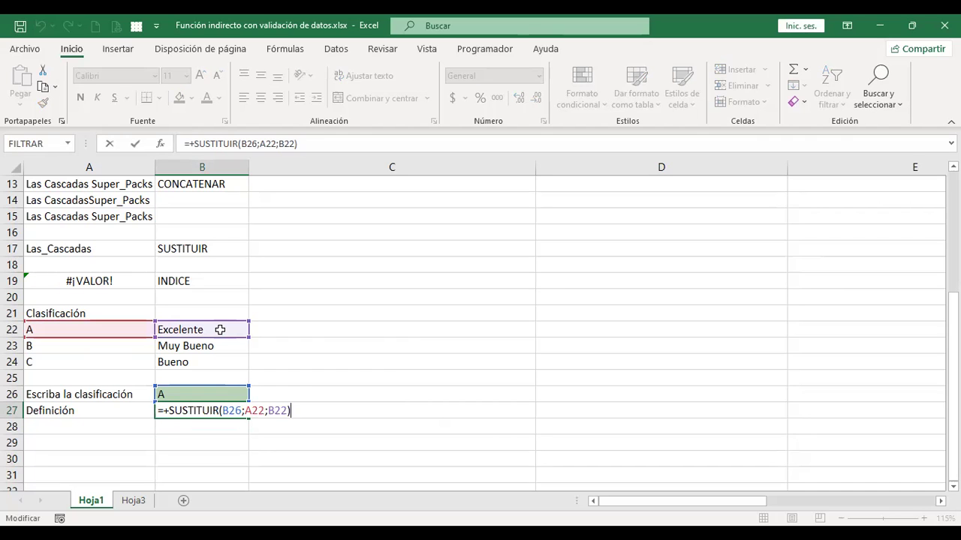
{"action": "left_click", "coordinate": [168, 410]}
{"action": "key", "text": "BackSpace"}
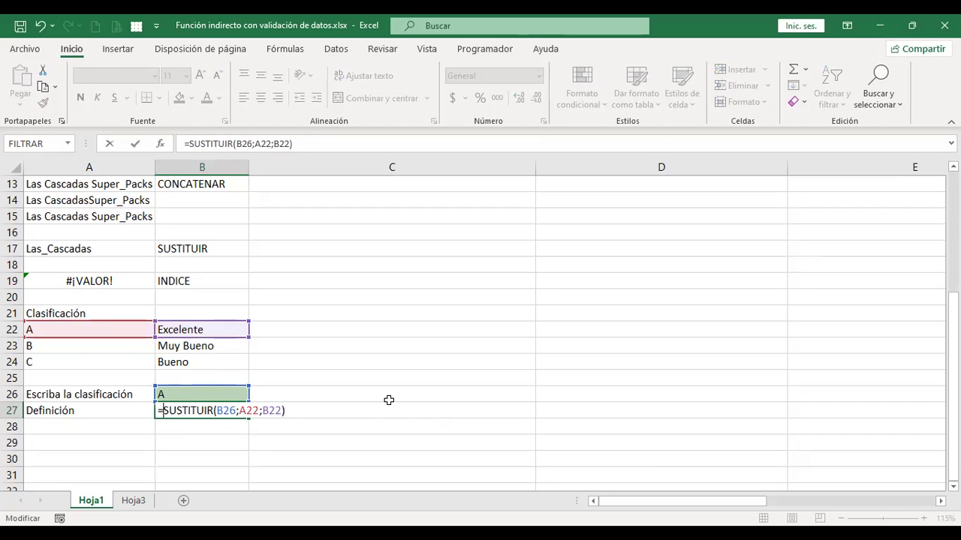
{"action": "type", "text": "USS"}
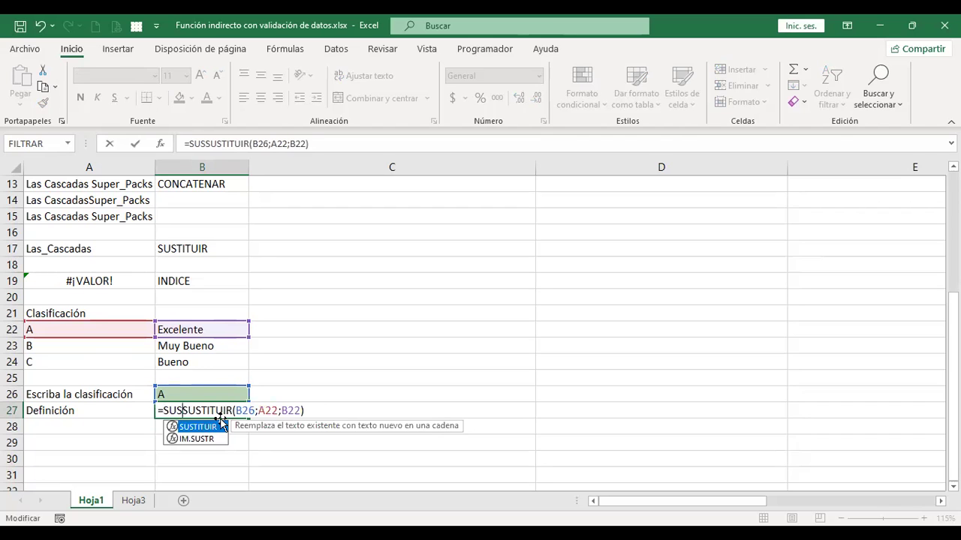
{"action": "key", "text": "Tab"}
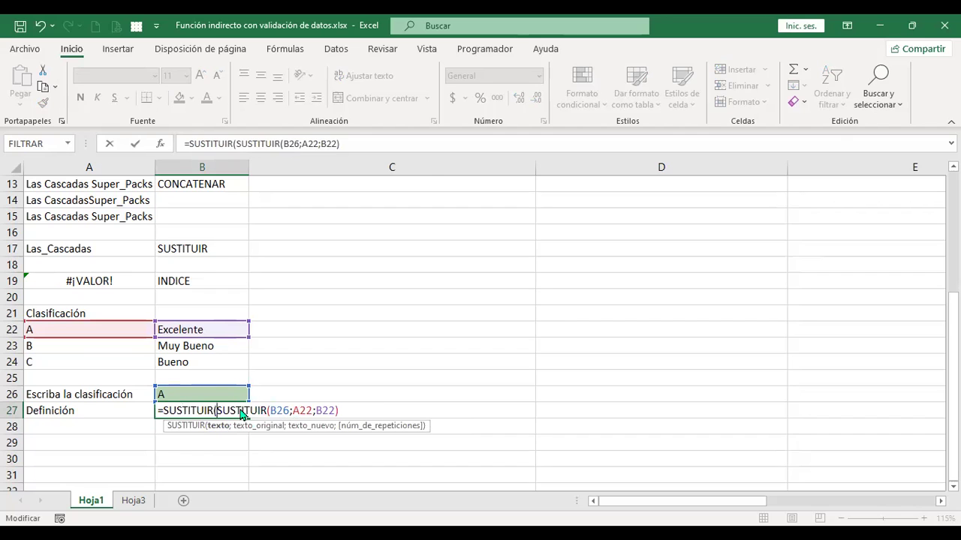
{"action": "key", "text": "Return"}
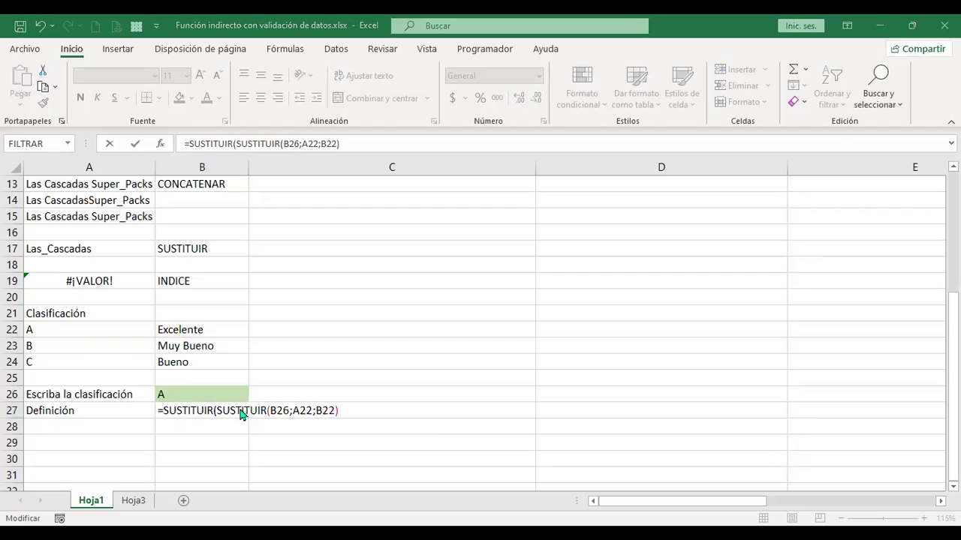
- Complete the outer SUSTITUIR in the B27 formula with A23 as original text and B23 as new text
{"action": "left_click", "coordinate": [356, 412]}
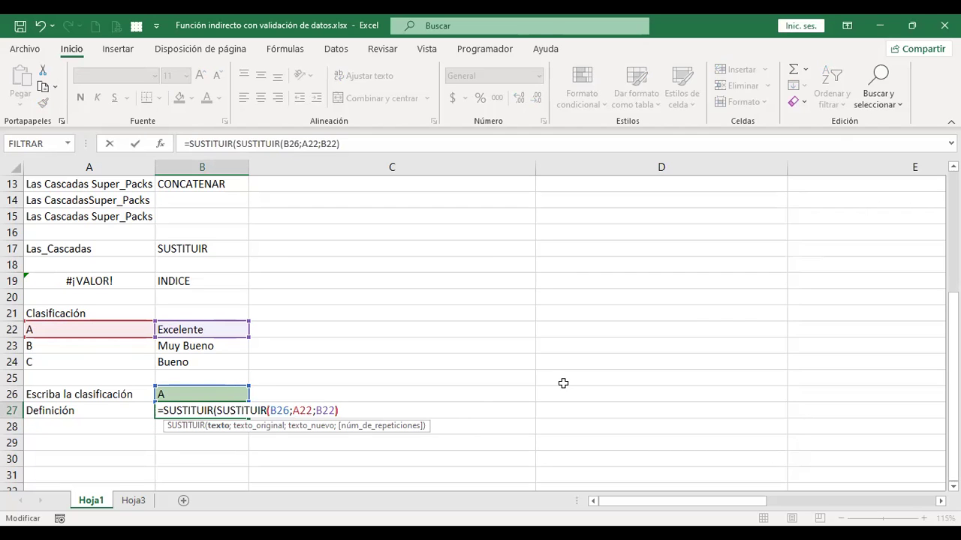
{"action": "key", "text": "Left"}
{"action": "key", "text": "Right"}
{"action": "type", "text": ";"}
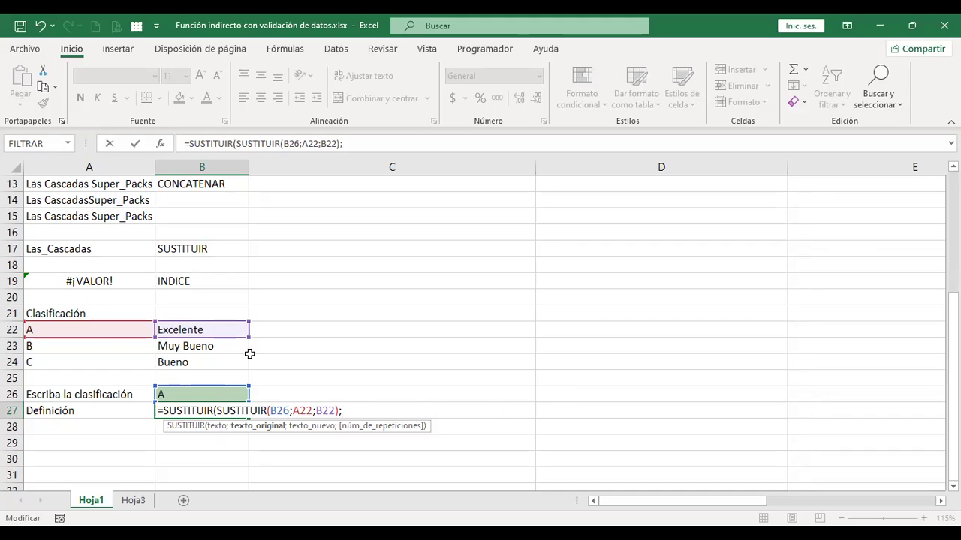
{"action": "left_click", "coordinate": [109, 347]}
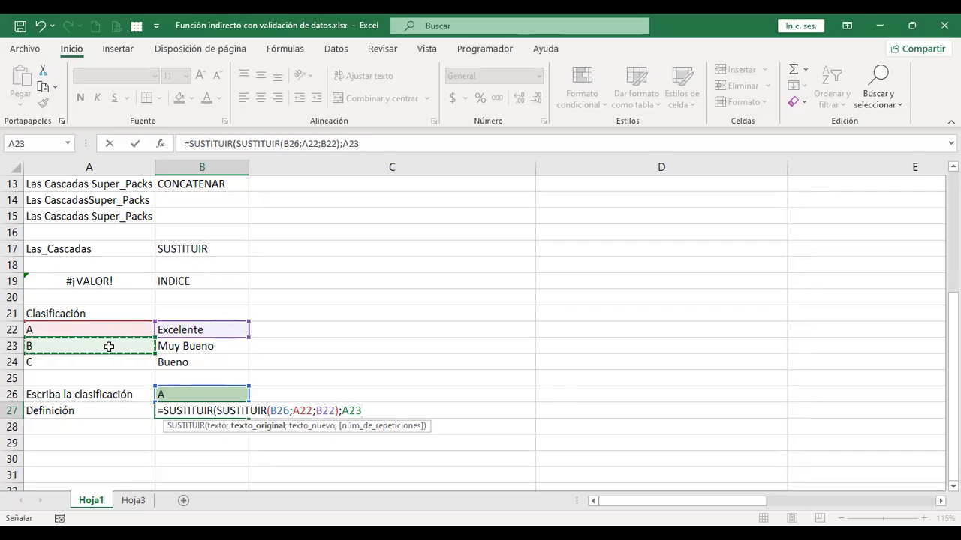
{"action": "type", "text": ";"}
{"action": "left_click", "coordinate": [192, 343]}
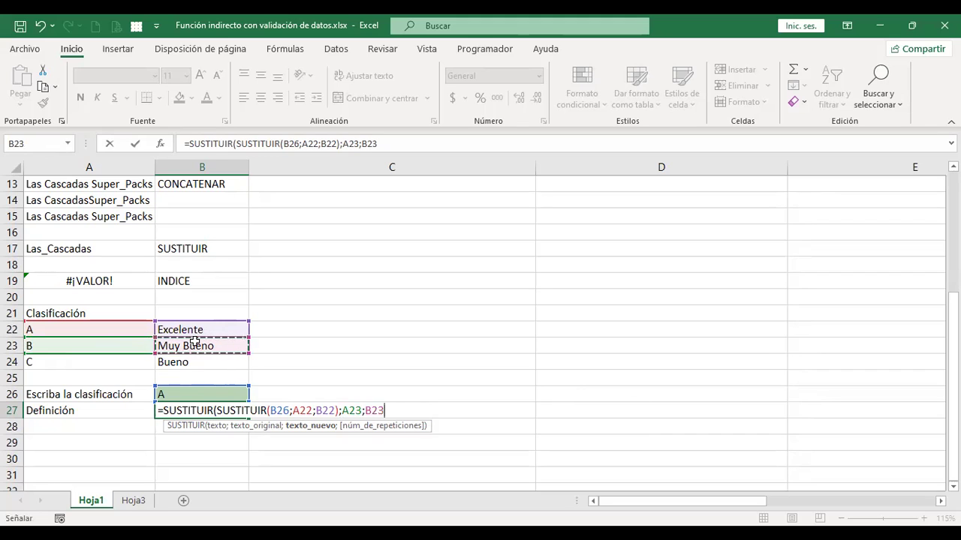
{"action": "type", "text": ")"}
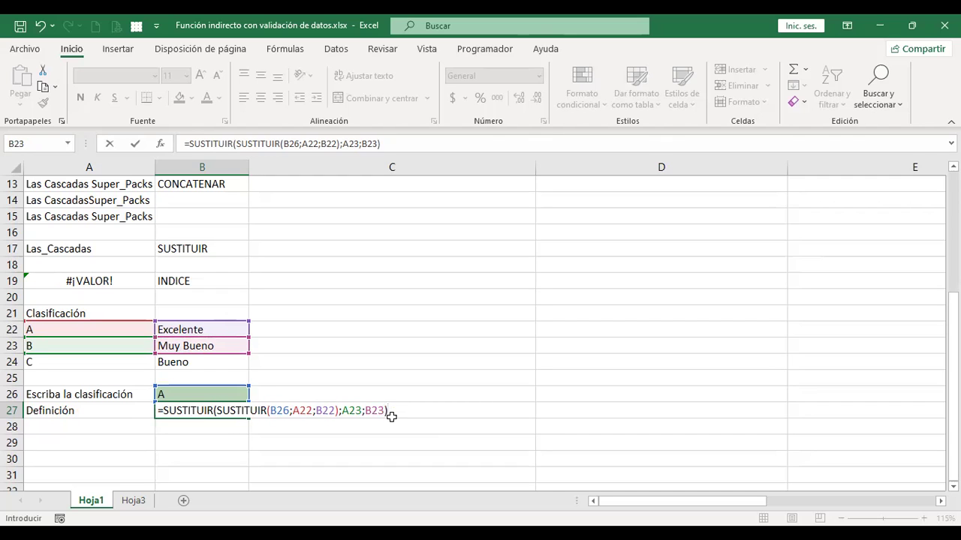
{"action": "key", "text": "Return"}
- Test the two-level SUSTITUIR formula by entering B in the classification cell B26
{"action": "key", "text": "Up"}
{"action": "key", "text": "Up"}
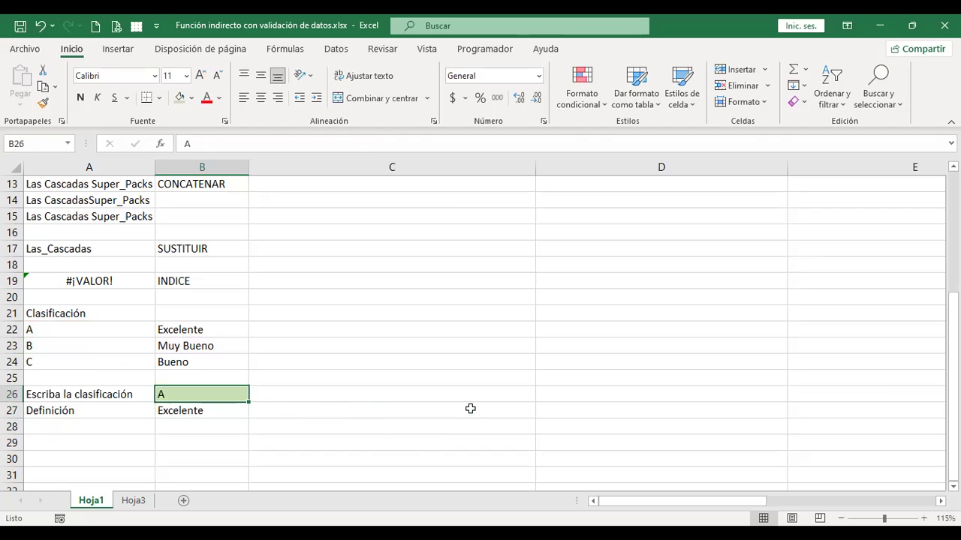
{"action": "type", "text": "B"}
{"action": "key", "text": "Return"}
{"action": "key", "text": "Up"}
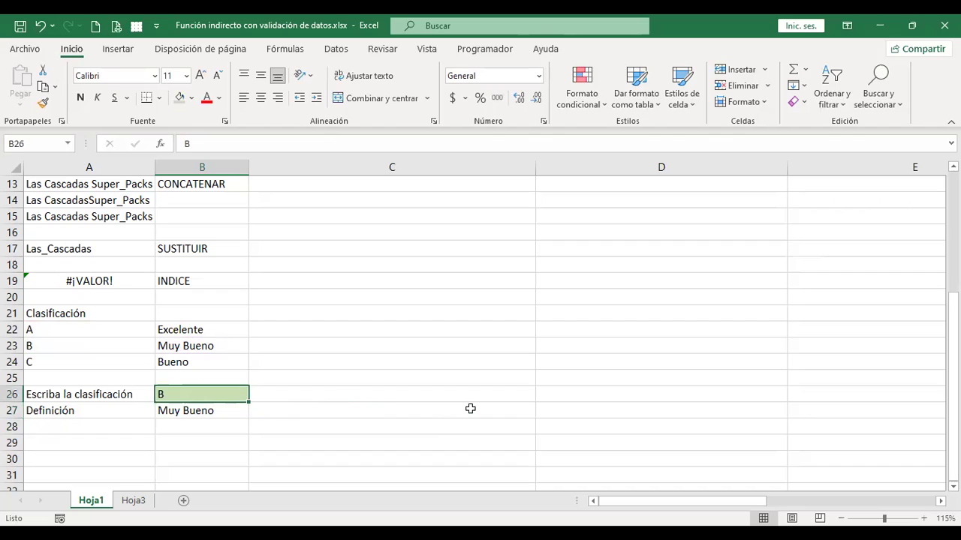
- Wrap the B27 formula in a third, outermost SUSTITUIR function
{"action": "key", "text": "Down"}
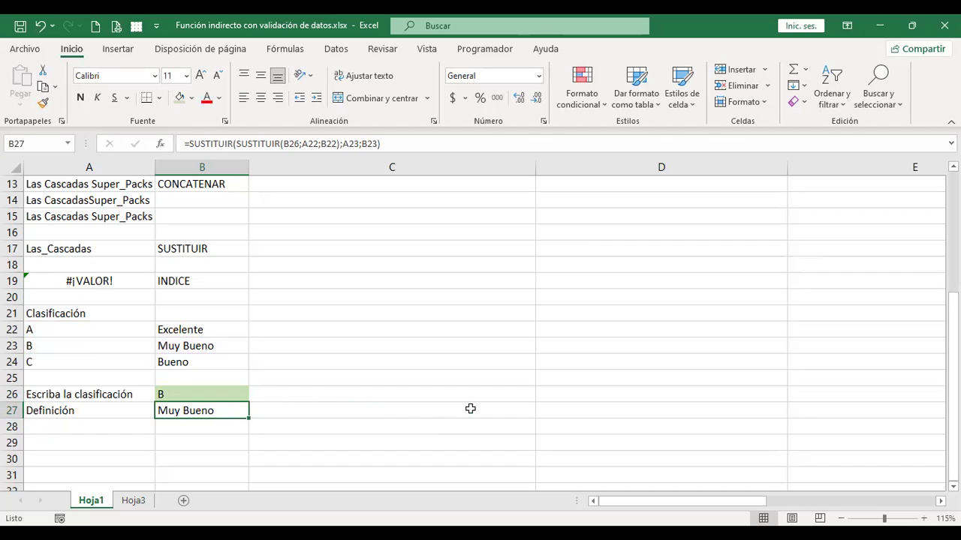
{"action": "key", "text": "F2"}
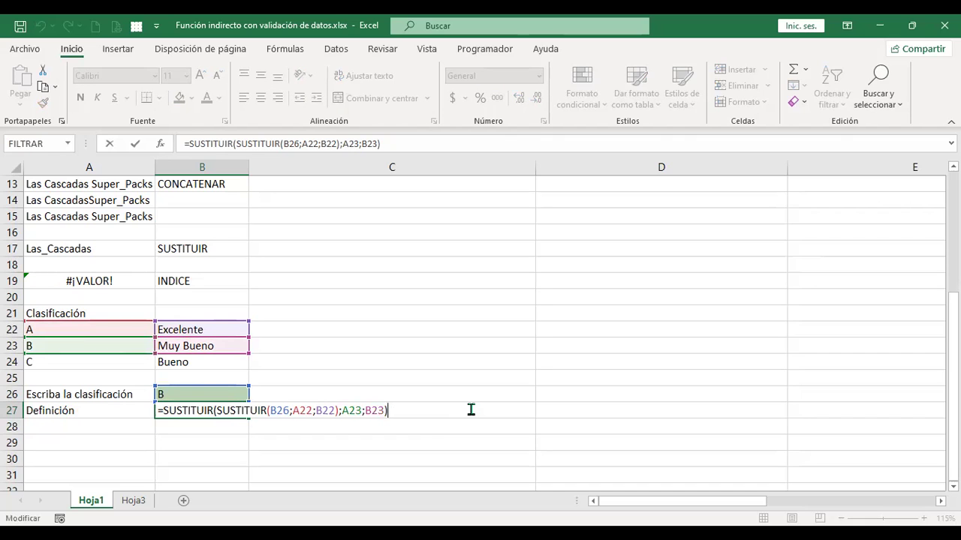
{"action": "left_click", "coordinate": [164, 409]}
{"action": "type", "text": "SUS"}
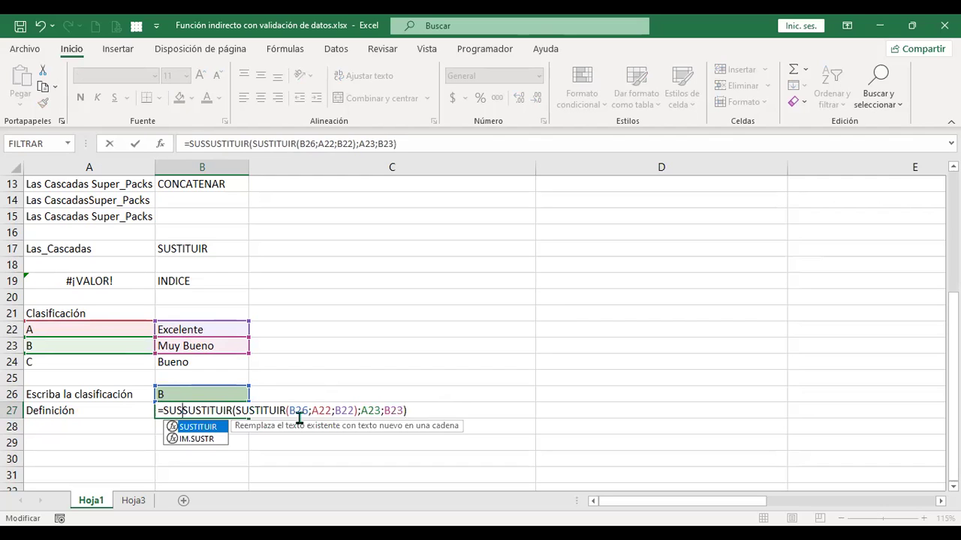
{"action": "double_click", "coordinate": [213, 427]}
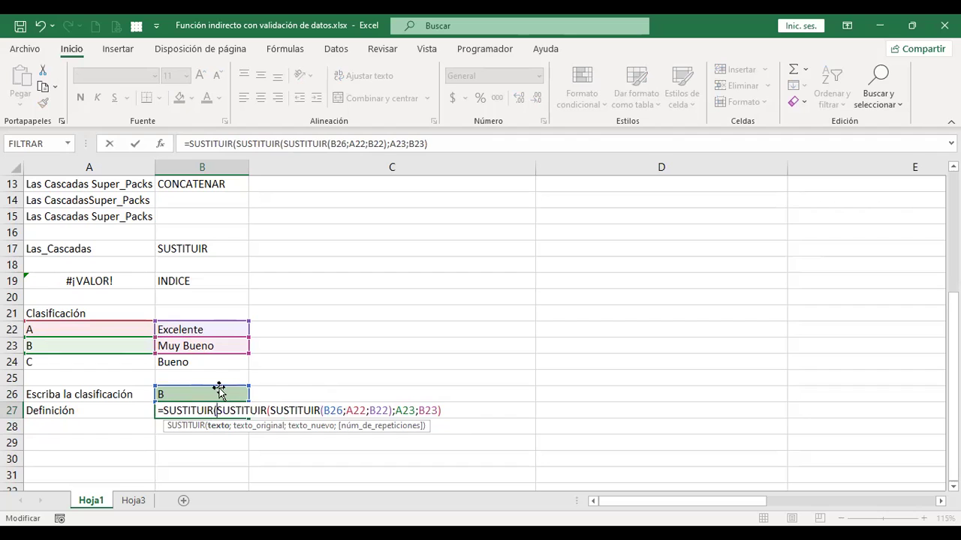
- Complete the outermost SUSTITUIR in B27 with A24 as original text and B24 as new text
{"action": "left_click", "coordinate": [450, 411]}
{"action": "type", "text": ";"}
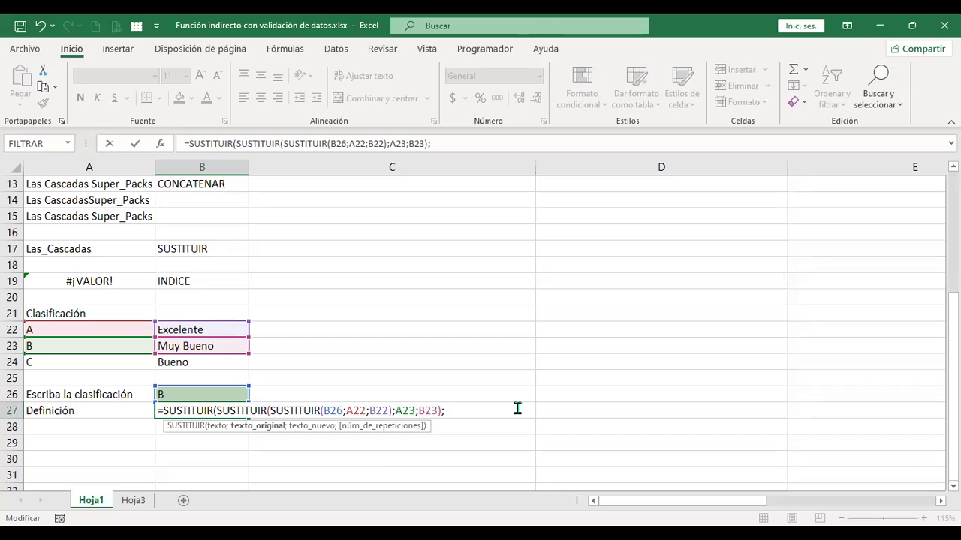
{"action": "left_click", "coordinate": [80, 364]}
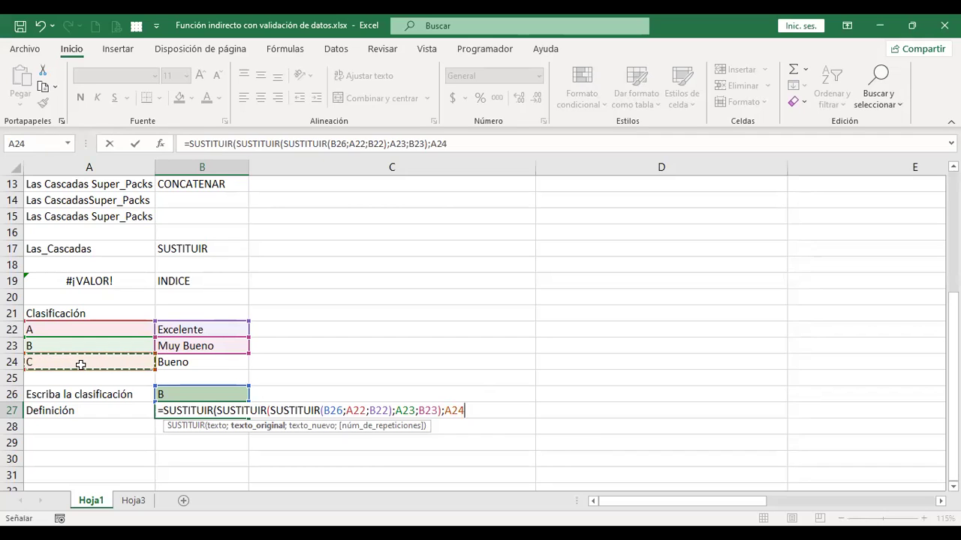
{"action": "type", "text": ";"}
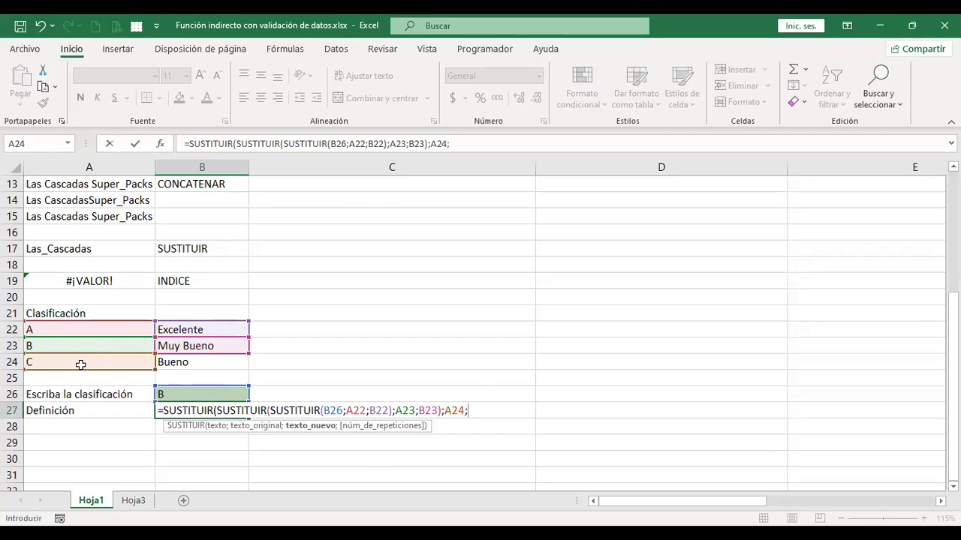
{"action": "left_click", "coordinate": [180, 363]}
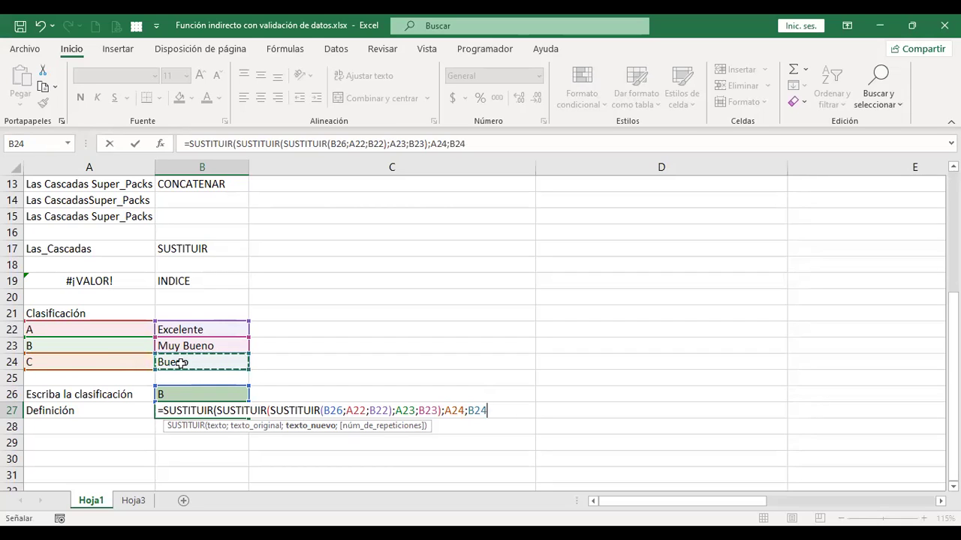
{"action": "type", "text": ")"}
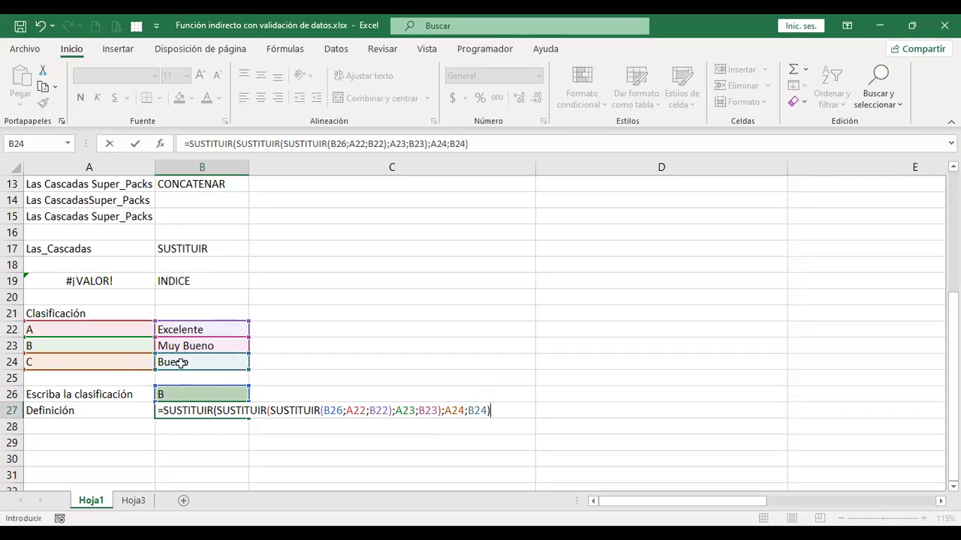
{"action": "key", "text": "Return"}
- Test the three-level SUSTITUIR formula by entering C in the classification cell B26
{"action": "key", "text": "Up"}
{"action": "key", "text": "Up"}
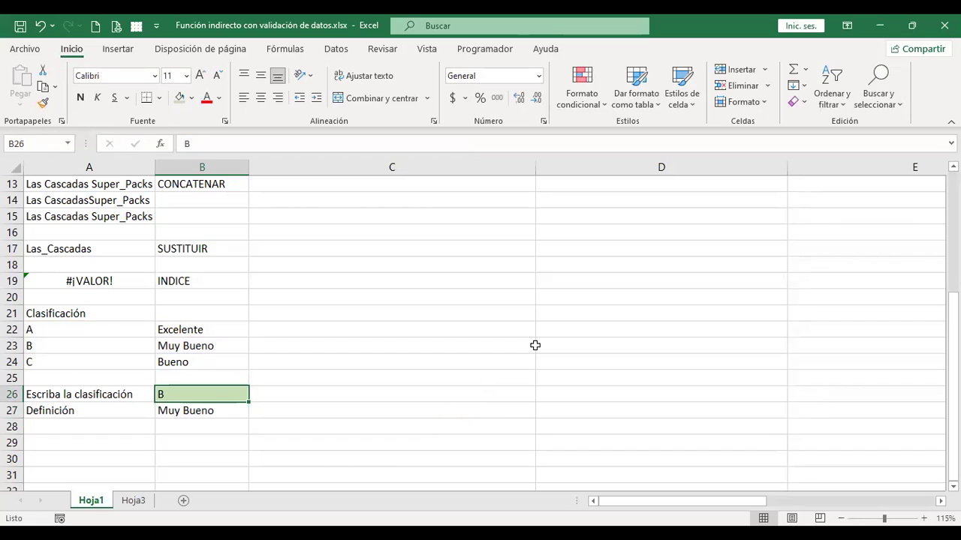
{"action": "type", "text": "C"}
{"action": "key", "text": "Return"}
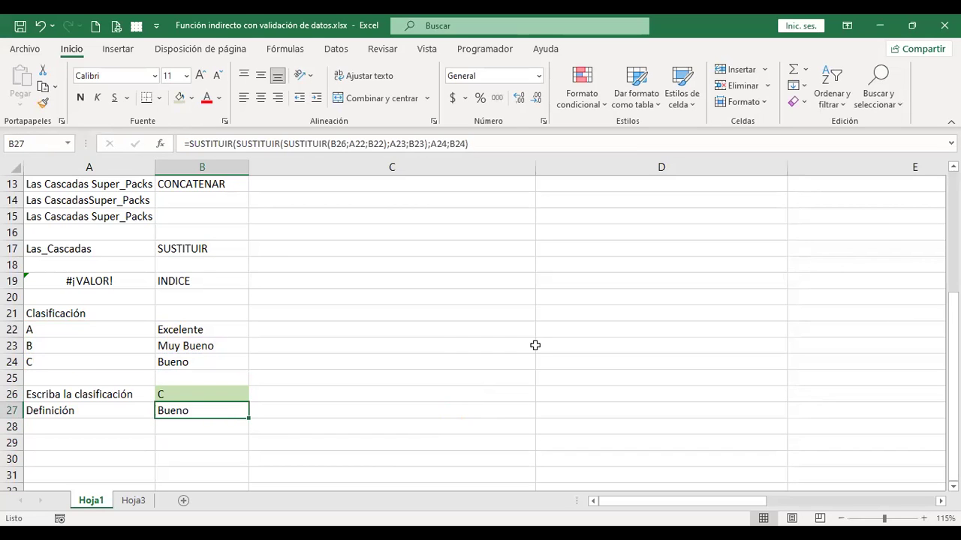
{"action": "key", "text": "Up"}
- Review the cell references of the three nested SUSTITUIR functions in B27 without changing the formula
{"action": "key", "text": "Down"}
{"action": "key", "text": "F2"}
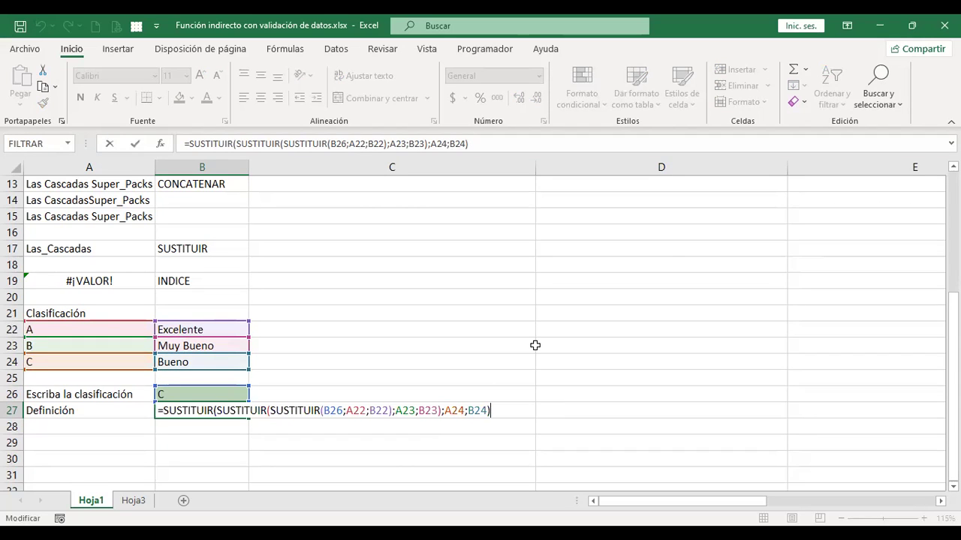
{"action": "key", "text": "Return"}
{"action": "key", "text": "Up"}
{"action": "key", "text": "Up"}
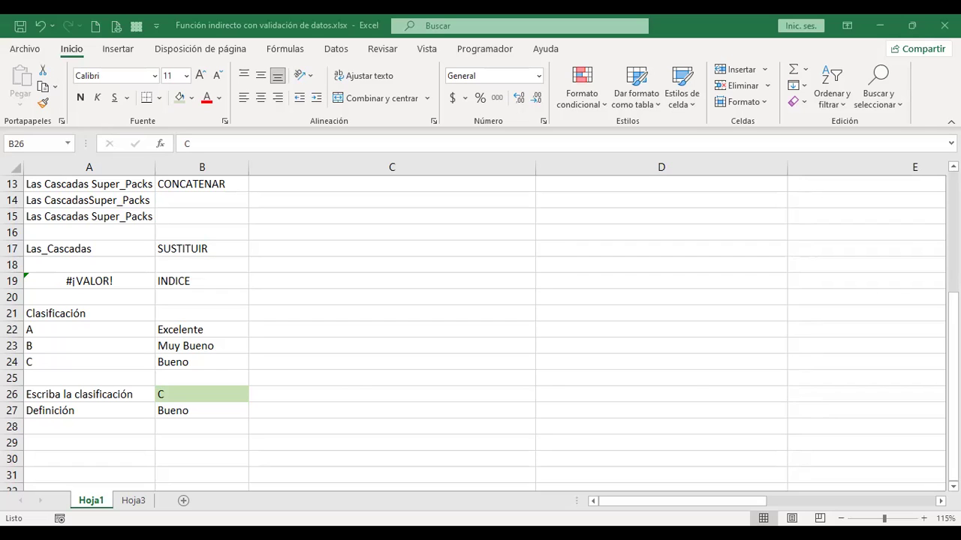
{"action": "left_click", "coordinate": [688, 501]}
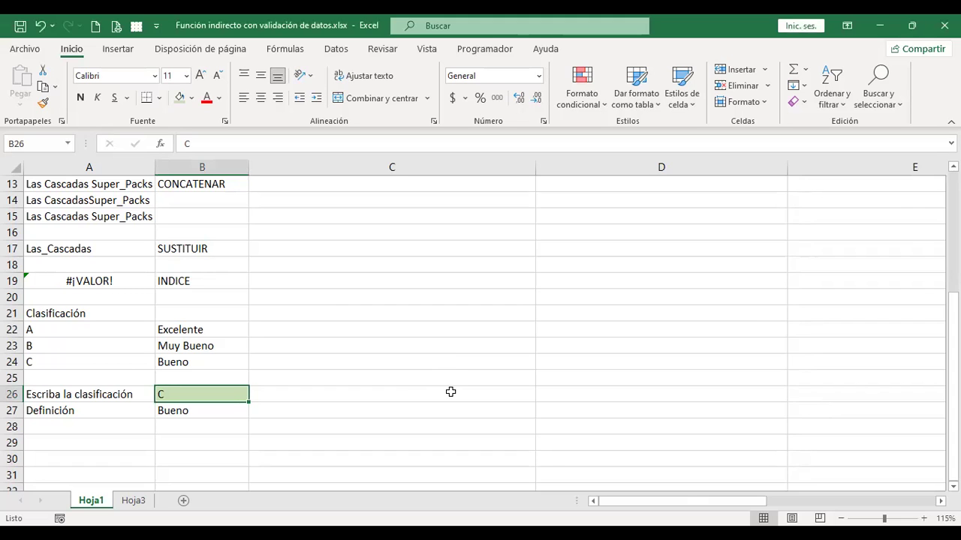
{"action": "scroll", "coordinate": [450, 392], "scroll_direction": "down", "scroll_amount": 1}
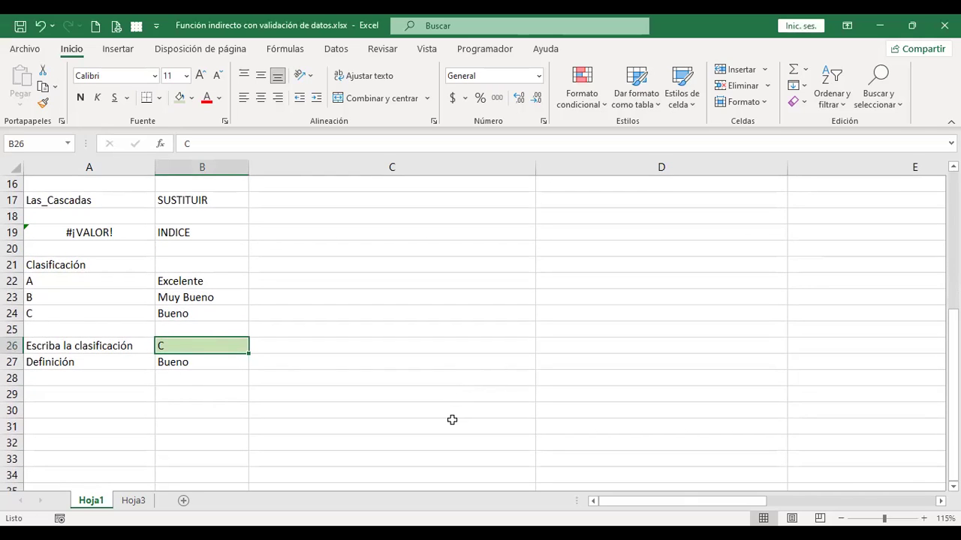
- Switch to the workbook Práctica 1 indirecto.xlsx and view the INDIRECTO formula in the Resultado cell F12, leaving it unedited
{"action": "left_click", "coordinate": [111, 393]}
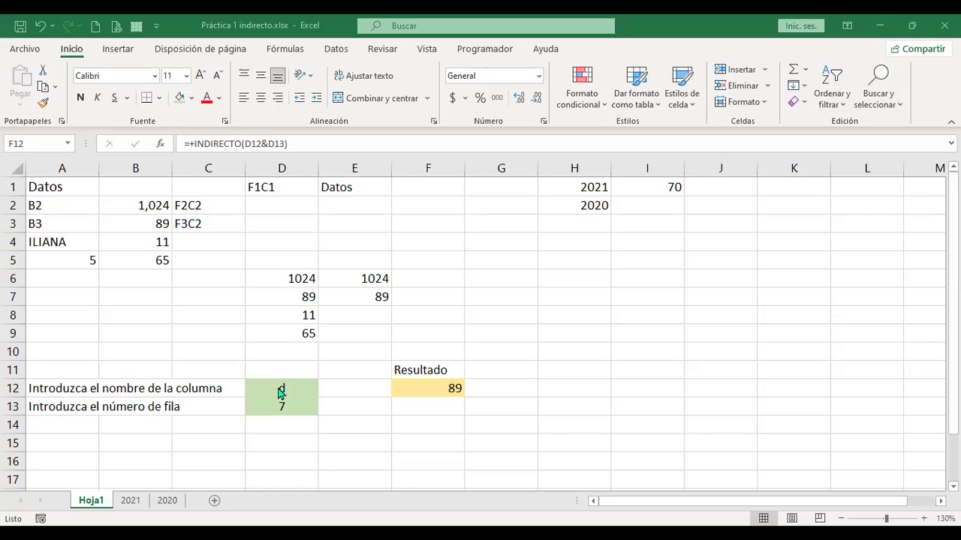
{"action": "key", "text": "F2"}
{"action": "key", "text": "Home"}
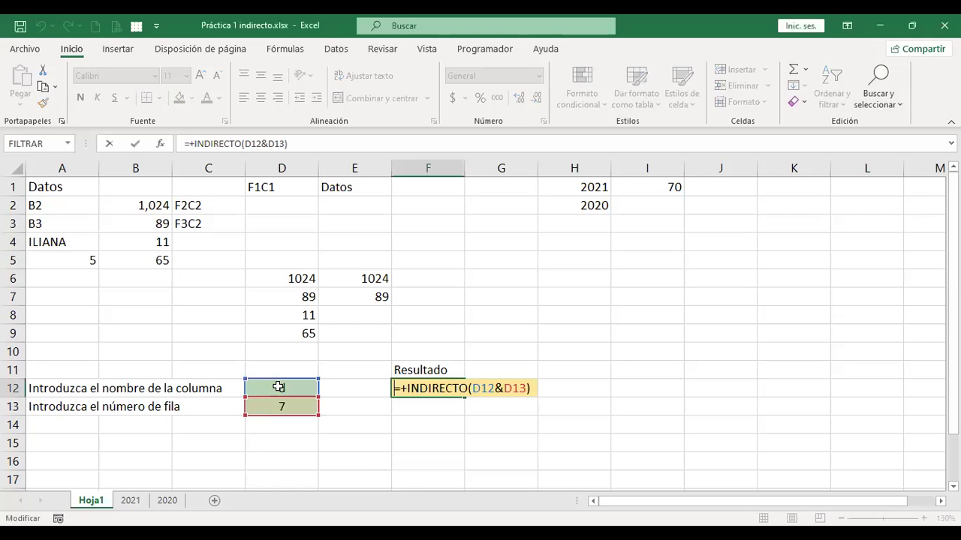
{"action": "type", "text": "="}
{"action": "left_click", "coordinate": [179, 387]}
{"action": "key", "text": "Escape"}
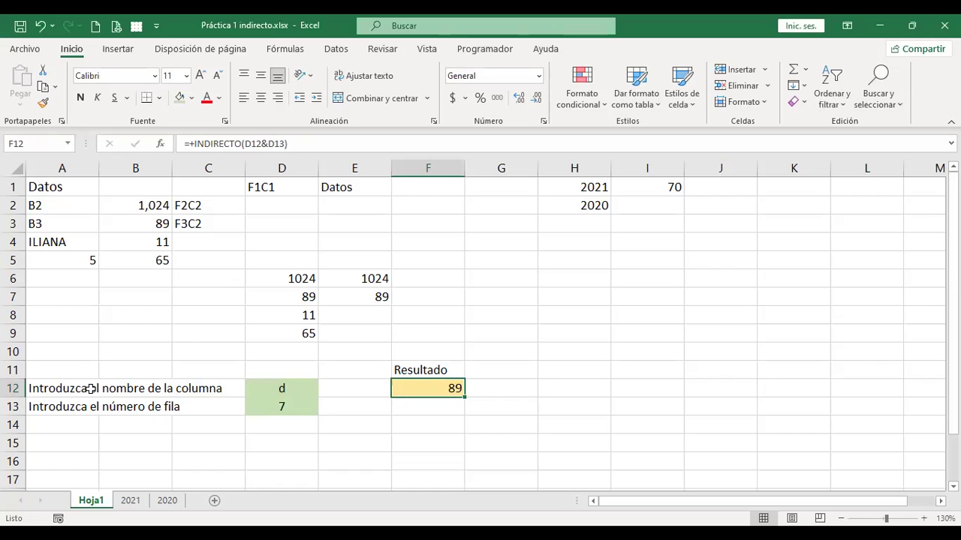
- Check the column input D12, the row input D13 and how the INDIRECTO formula in F12 combines them
{"action": "left_click", "coordinate": [254, 383]}
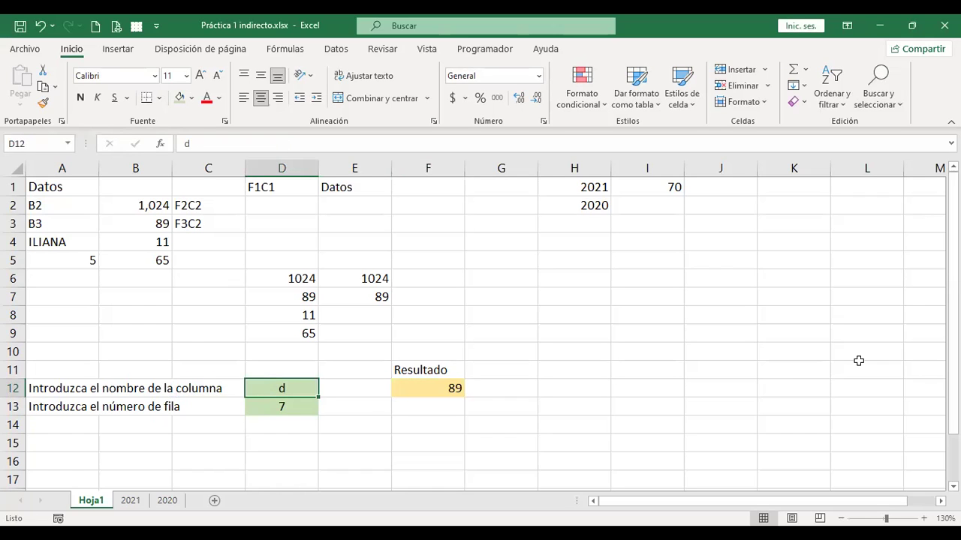
{"action": "key", "text": "Down"}
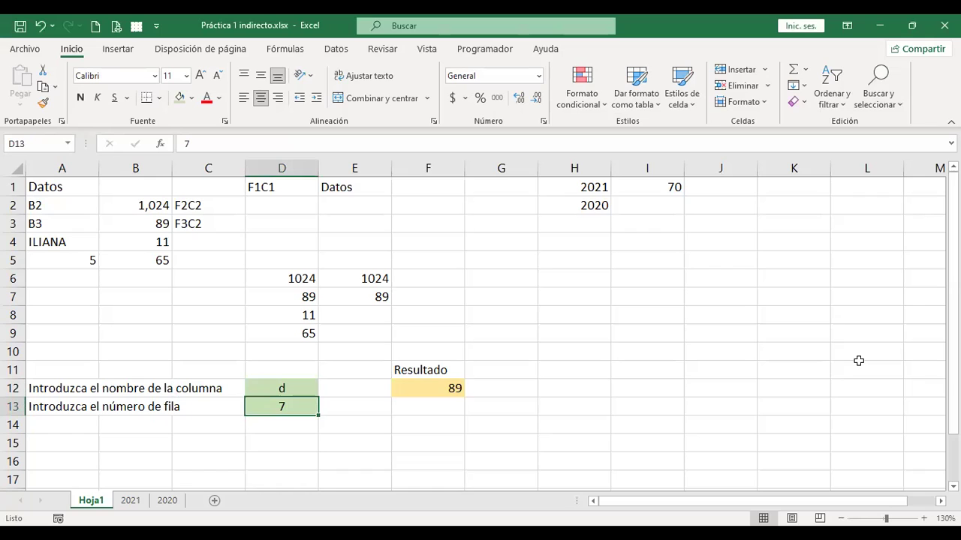
{"action": "left_click", "coordinate": [437, 387]}
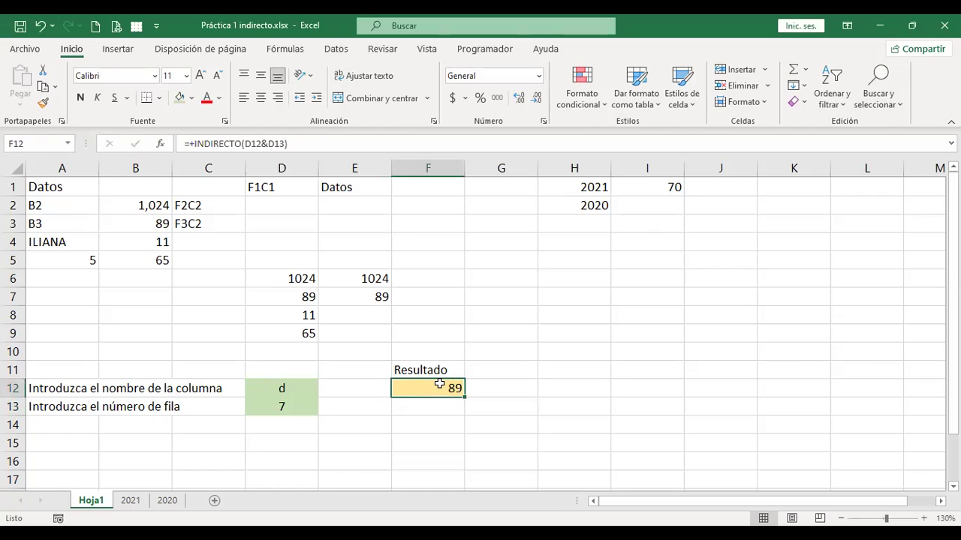
{"action": "key", "text": "F2"}
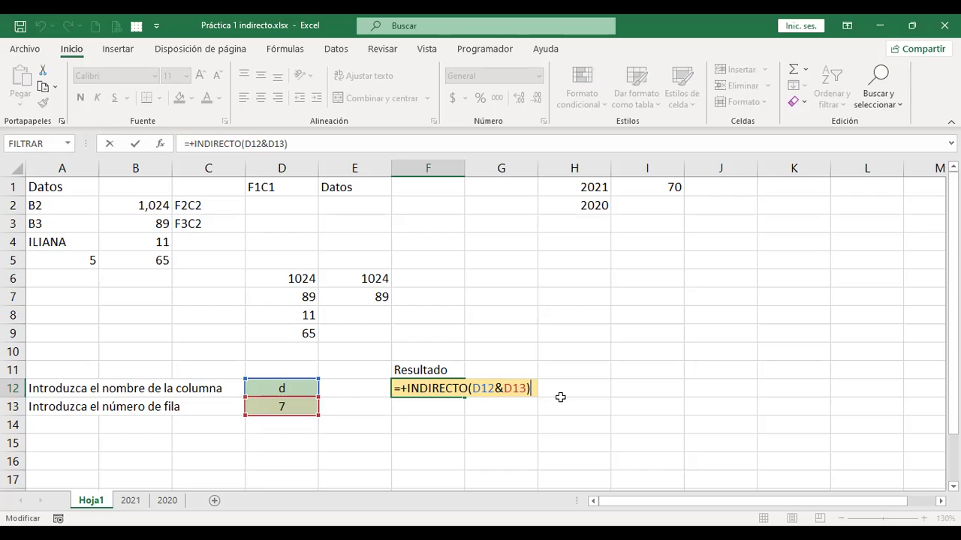
{"action": "key", "text": "Return"}
{"action": "key", "text": "Up"}
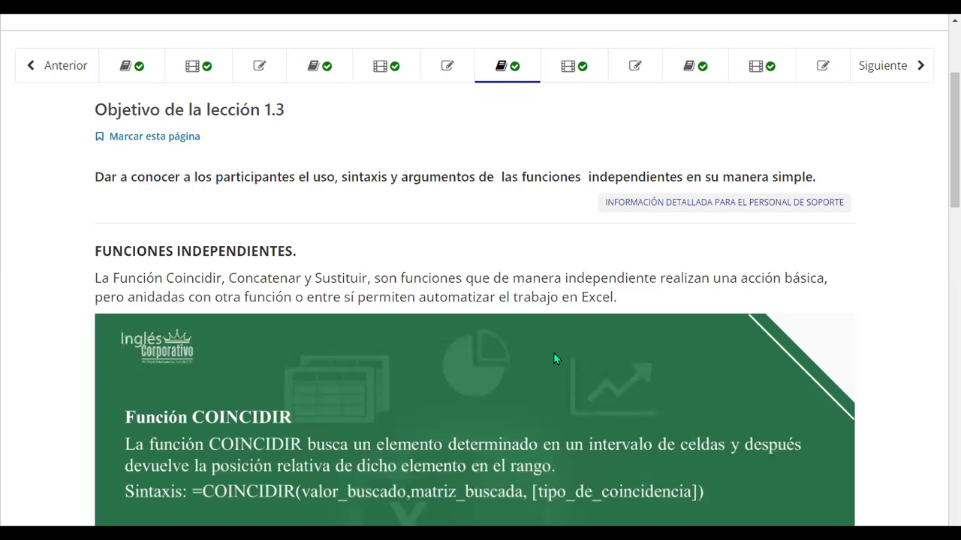
- Look through lesson 1.3 on the course website and go to the following Funciones Independientes video page
{"action": "scroll", "coordinate": [554, 359], "scroll_direction": "down", "scroll_amount": 4}
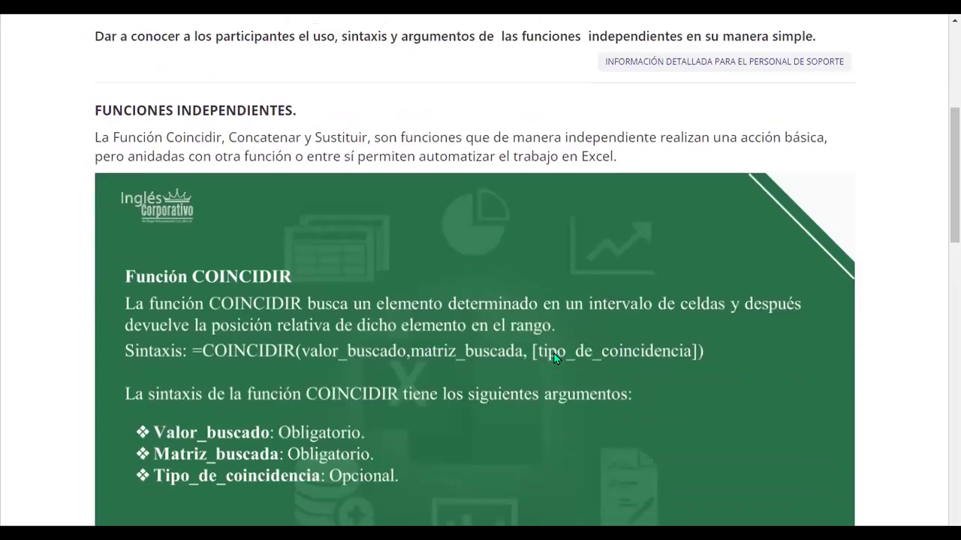
{"action": "scroll", "coordinate": [555, 358], "scroll_direction": "down", "scroll_amount": 10}
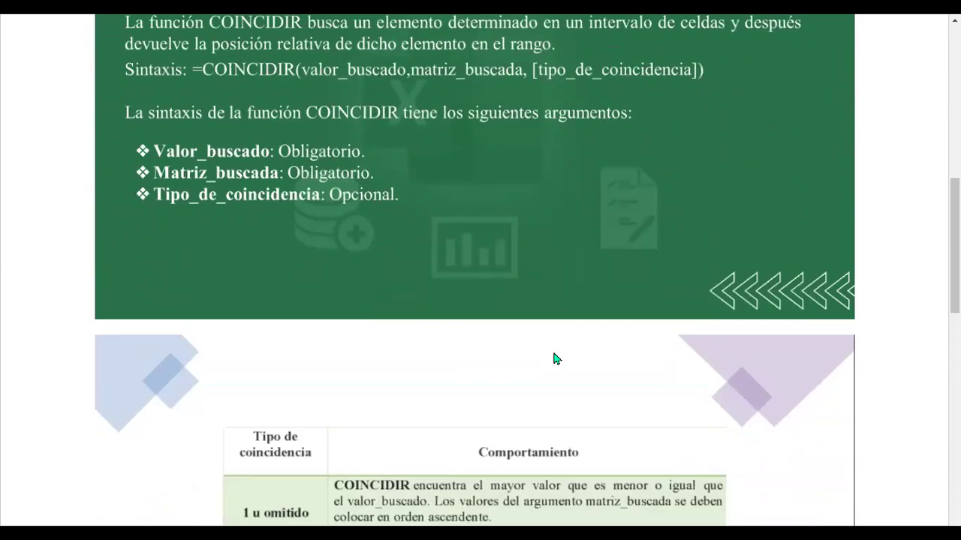
{"action": "scroll", "coordinate": [555, 359], "scroll_direction": "down", "scroll_amount": 5}
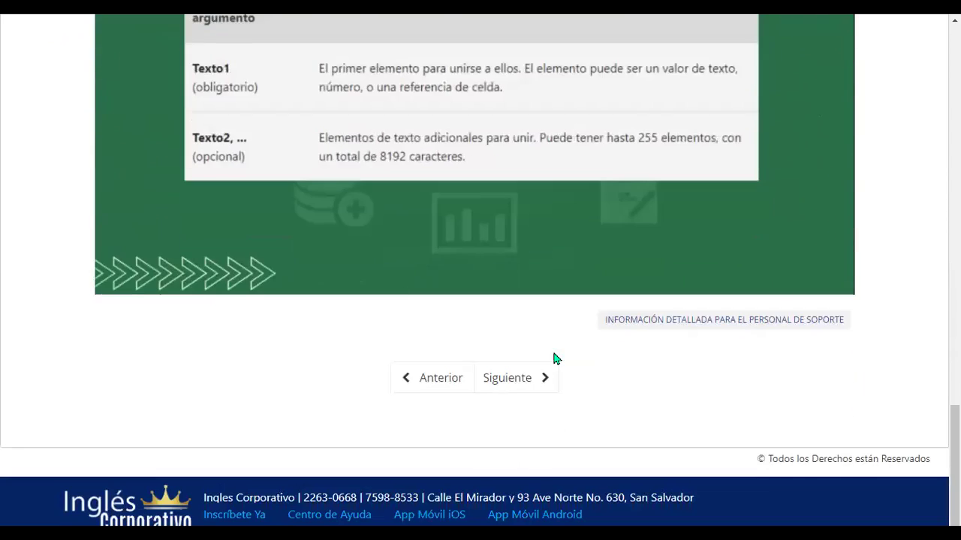
{"action": "left_click", "coordinate": [506, 383]}
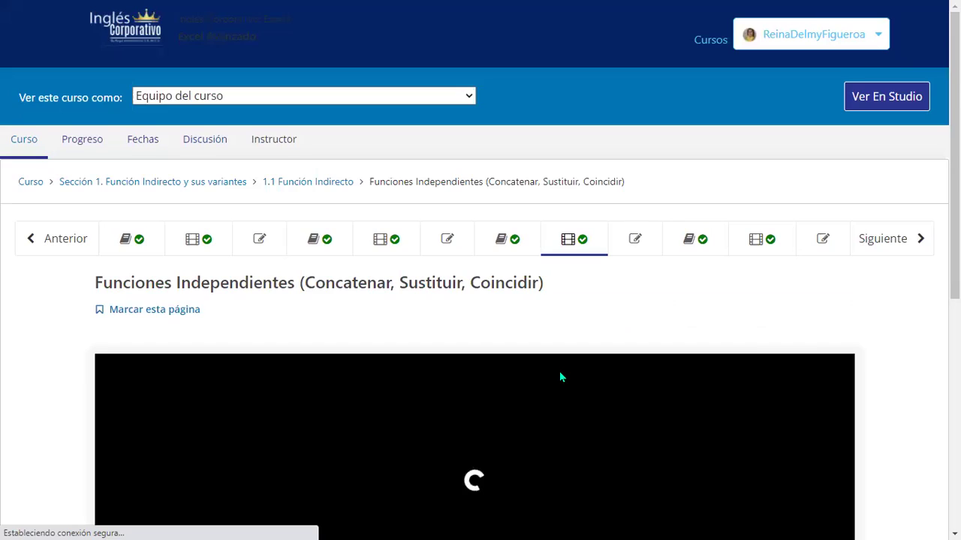
{"action": "scroll", "coordinate": [559, 371], "scroll_direction": "down", "scroll_amount": 5}
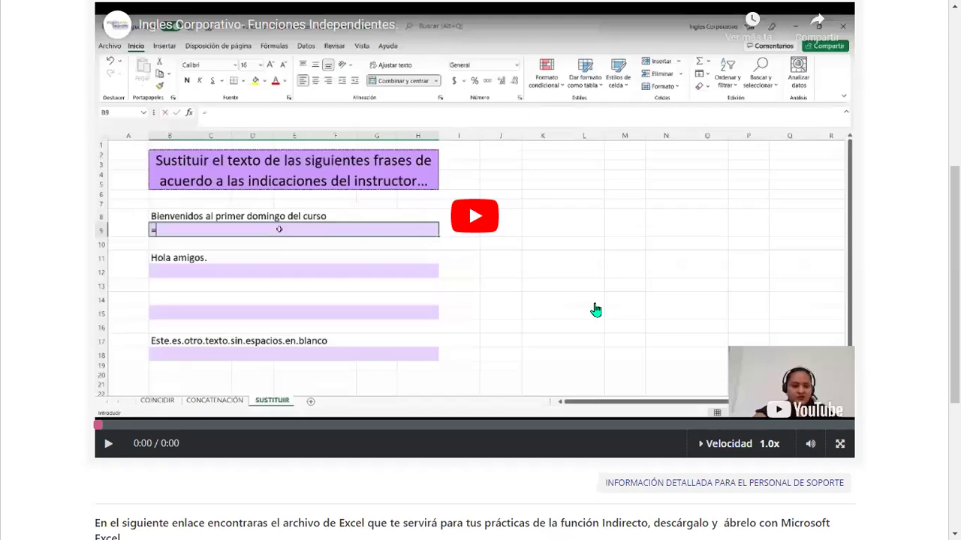
- Return to lesson 1.1 on the course website and look through the purpose and syntax of the INDIRECTO function
{"action": "scroll", "coordinate": [592, 309], "scroll_direction": "up", "scroll_amount": 1}
{"action": "scroll", "coordinate": [591, 310], "scroll_direction": "down", "scroll_amount": 3}
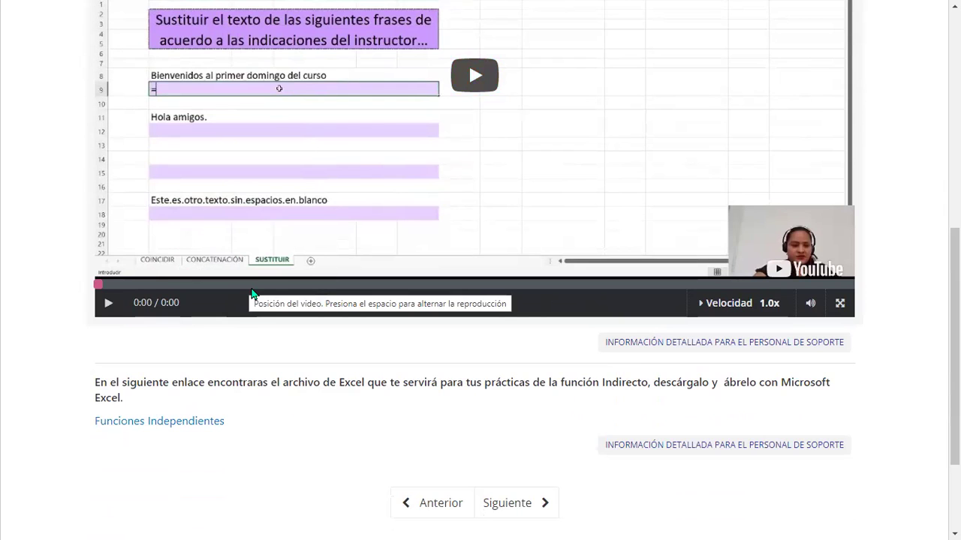
{"action": "left_click", "coordinate": [433, 504]}
{"action": "left_click", "coordinate": [130, 257]}
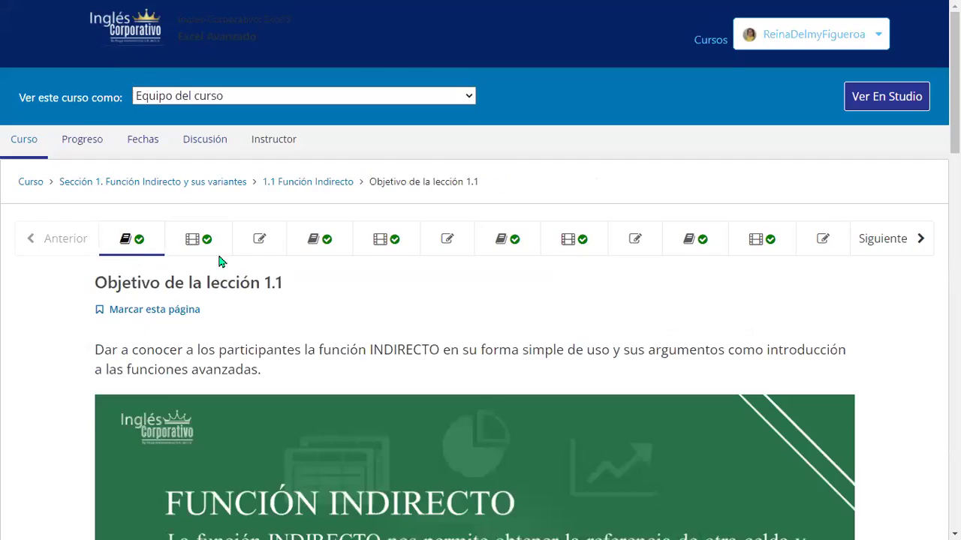
{"action": "scroll", "coordinate": [643, 265], "scroll_direction": "down", "scroll_amount": 7}
{"action": "scroll", "coordinate": [644, 272], "scroll_direction": "down", "scroll_amount": 8}
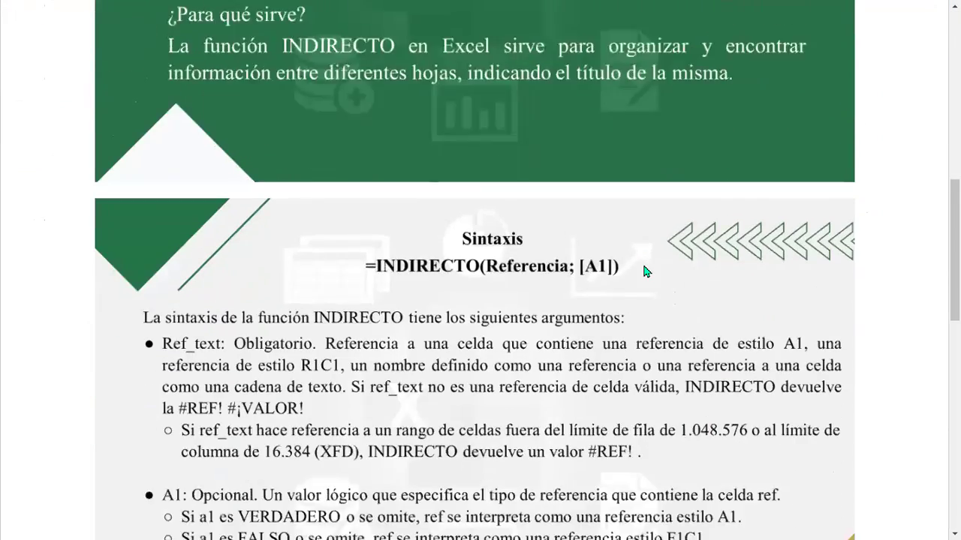
{"action": "scroll", "coordinate": [644, 271], "scroll_direction": "down", "scroll_amount": 3}
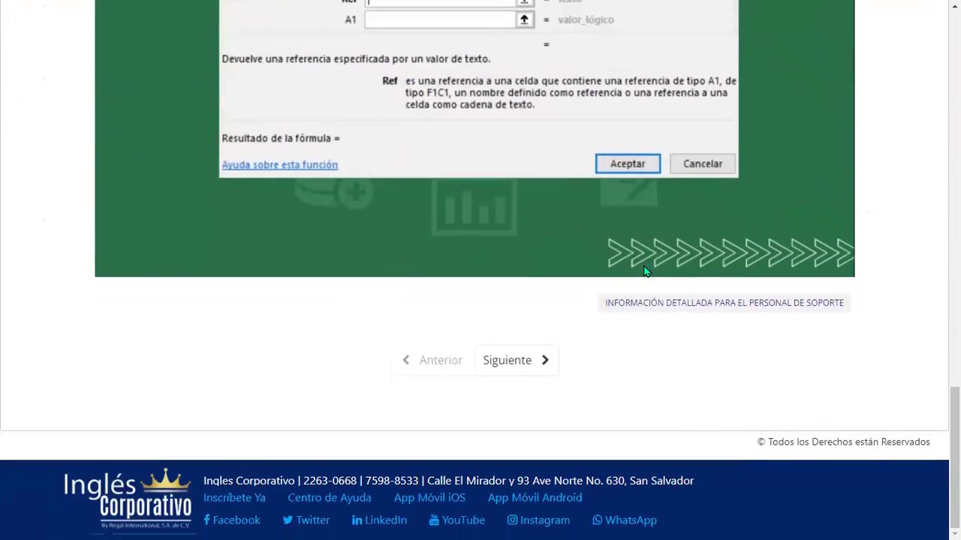
- Go to the Función Indirecto video page and look over the video example and the practice template link below it
{"action": "left_click", "coordinate": [529, 366]}
{"action": "scroll", "coordinate": [508, 333], "scroll_direction": "down", "scroll_amount": 5}
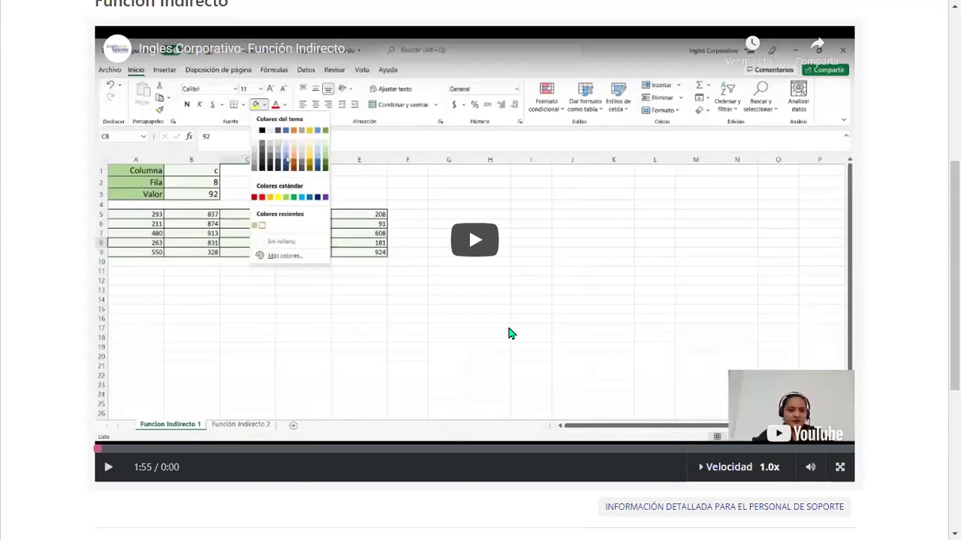
{"action": "scroll", "coordinate": [508, 333], "scroll_direction": "down", "scroll_amount": 1}
{"action": "scroll", "coordinate": [508, 333], "scroll_direction": "up", "scroll_amount": 1}
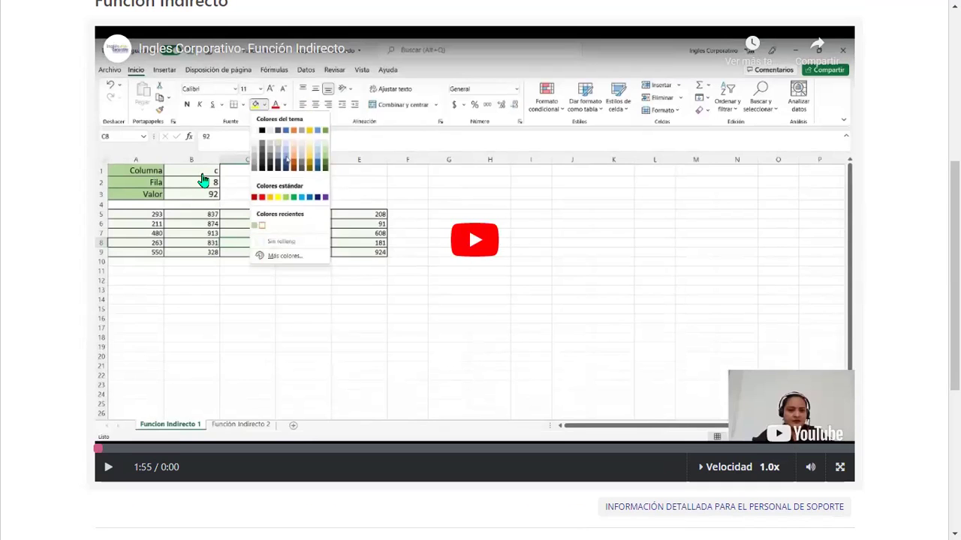
{"action": "scroll", "coordinate": [458, 333], "scroll_direction": "down", "scroll_amount": 1}
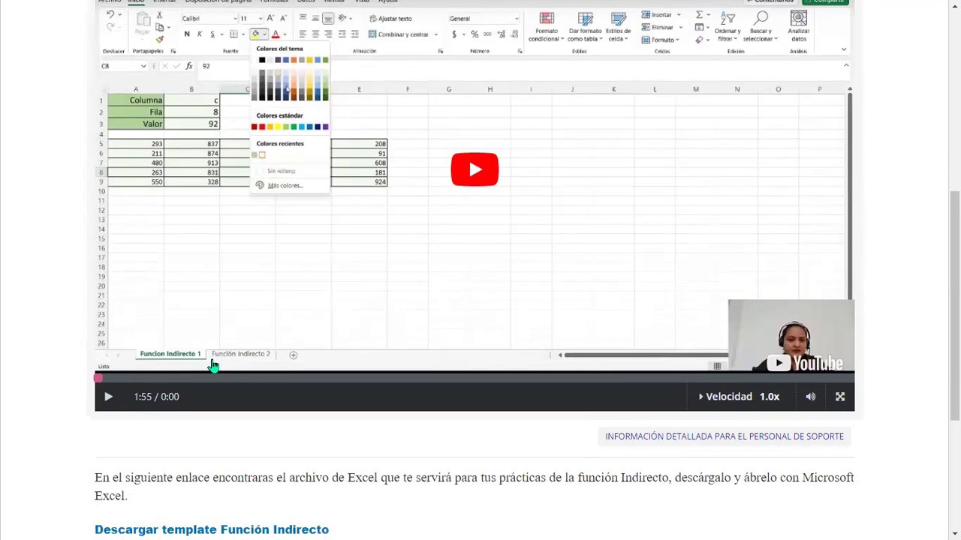
{"action": "scroll", "coordinate": [450, 403], "scroll_direction": "down", "scroll_amount": 2}
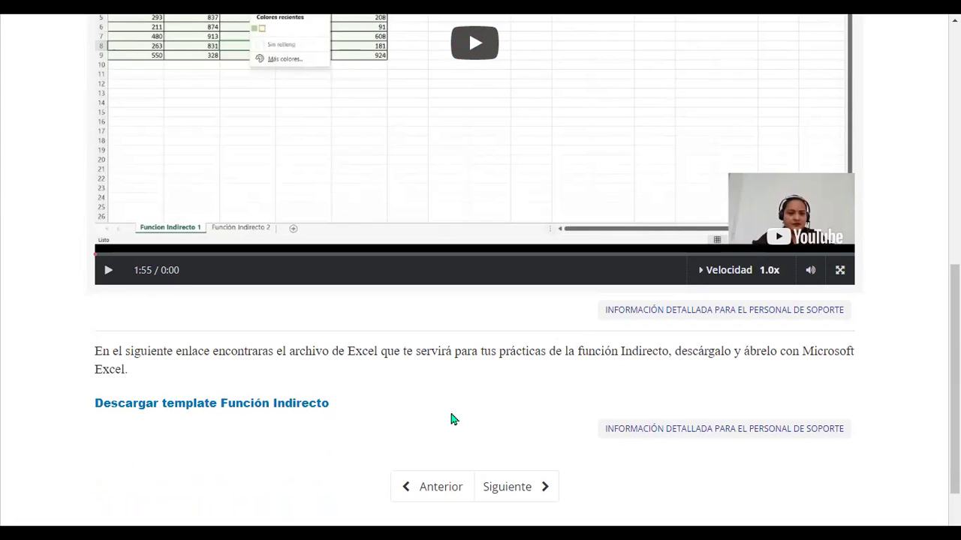
{"action": "scroll", "coordinate": [338, 398], "scroll_direction": "down", "scroll_amount": 1}
{"action": "scroll", "coordinate": [384, 399], "scroll_direction": "up", "scroll_amount": 1}
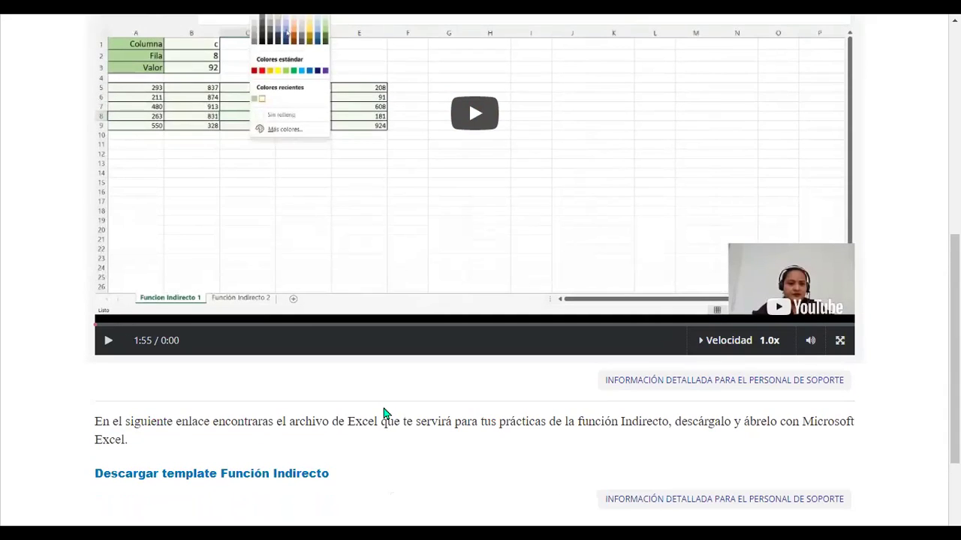
{"action": "scroll", "coordinate": [457, 318], "scroll_direction": "up", "scroll_amount": 5}
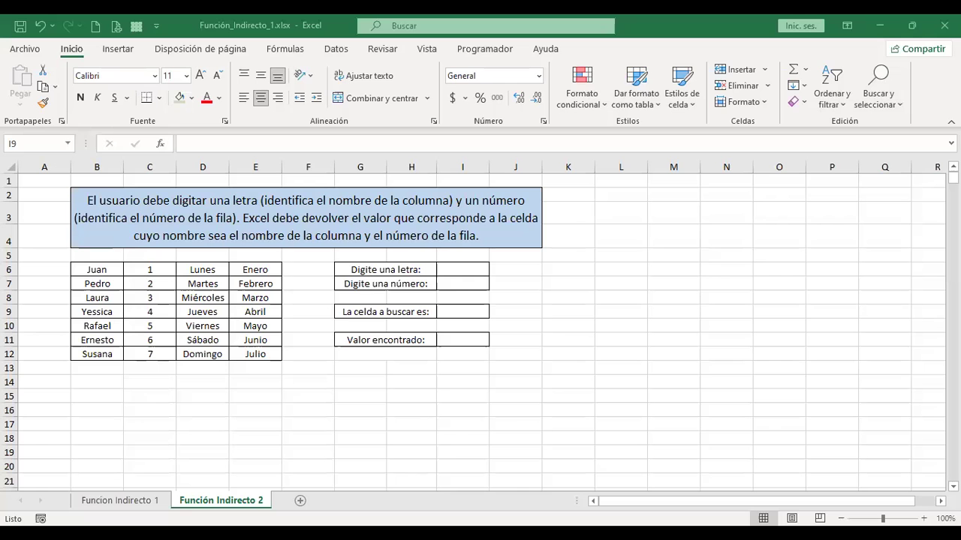
- On the Función Indirecto 2 sheet of Función_Indirecto_1.xlsx, enter D as the letter in I6 and 8 as the number in I7
{"action": "left_click", "coordinate": [474, 311]}
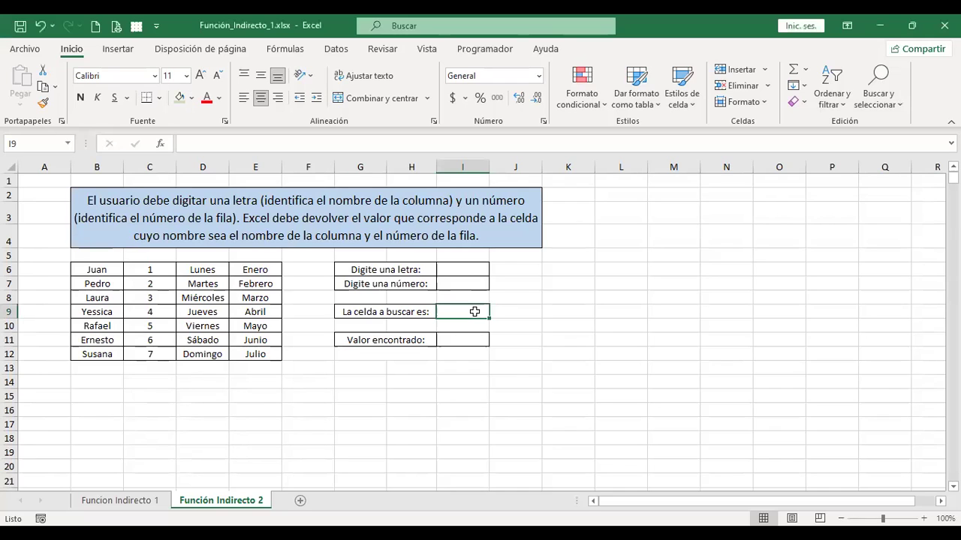
{"action": "left_click", "coordinate": [466, 270]}
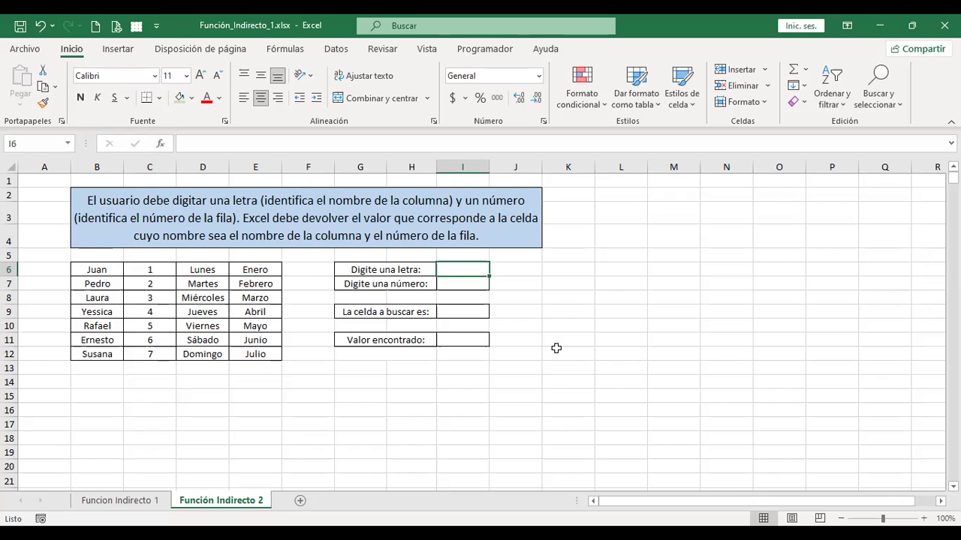
{"action": "type", "text": "D"}
{"action": "key", "text": "Return"}
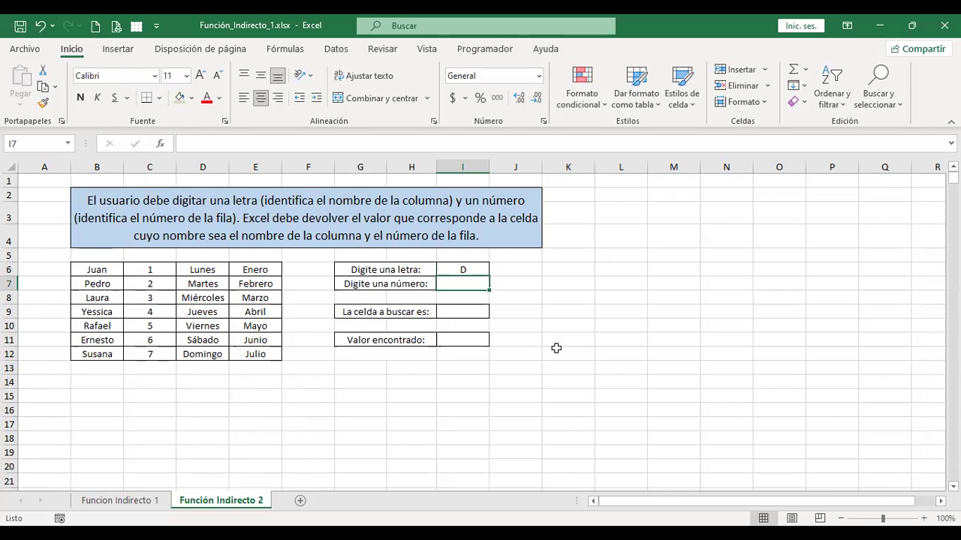
{"action": "type", "text": "8"}
{"action": "key", "text": "Return"}
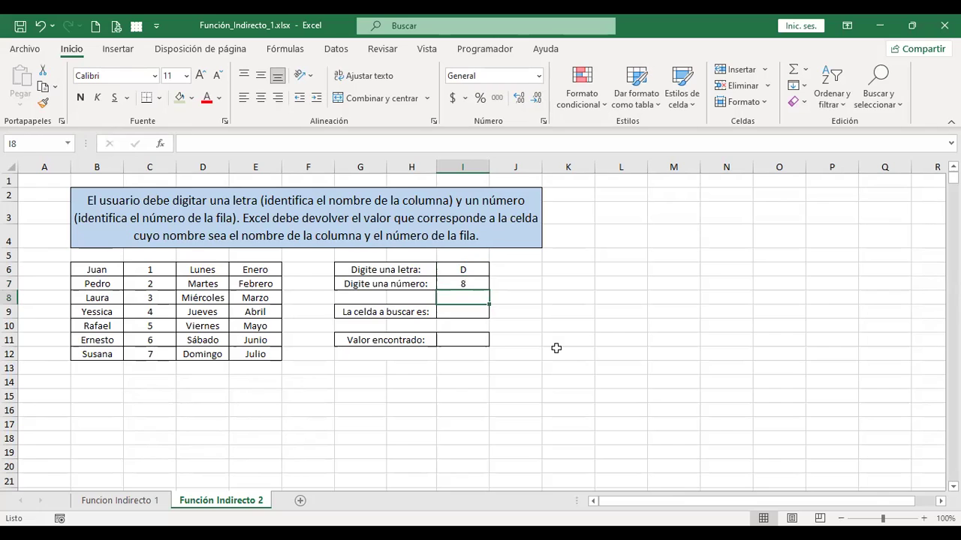
- Join the letter and number in cell I9 with the formula +I6&I7 and check its references
{"action": "key", "text": "Down"}
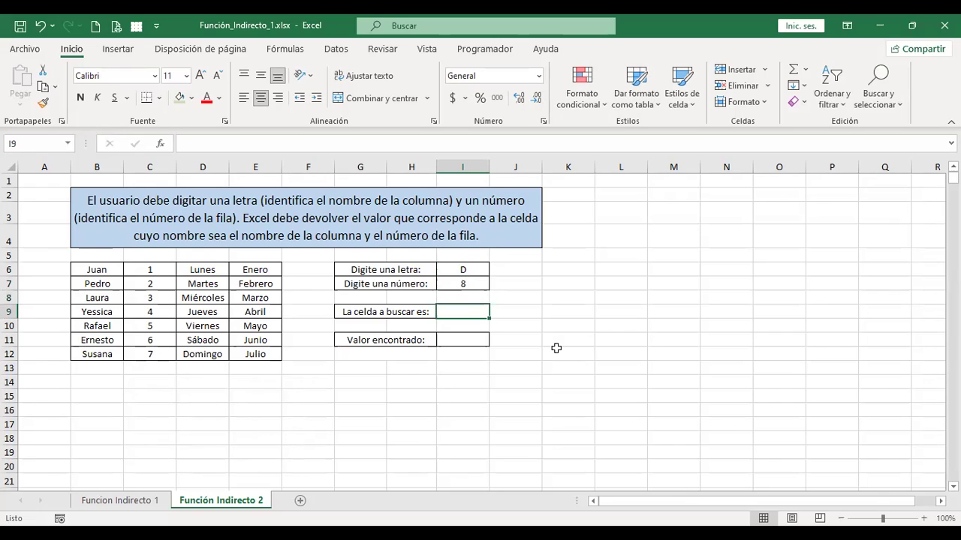
{"action": "type", "text": "+"}
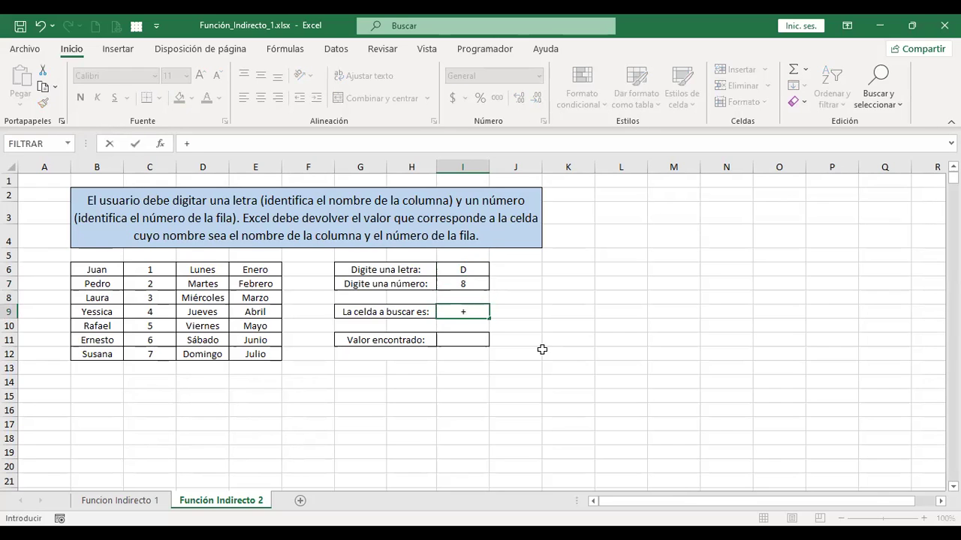
{"action": "left_click", "coordinate": [467, 268]}
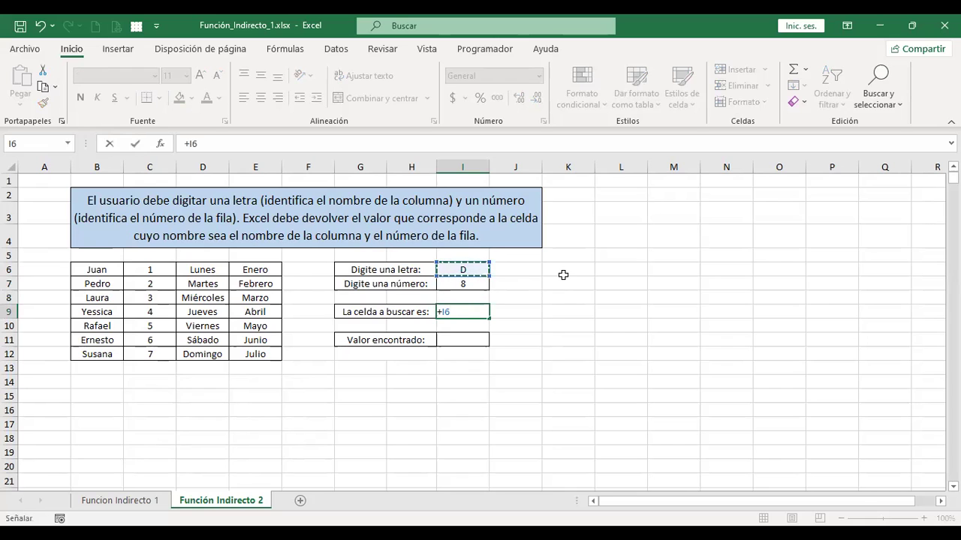
{"action": "type", "text": "&"}
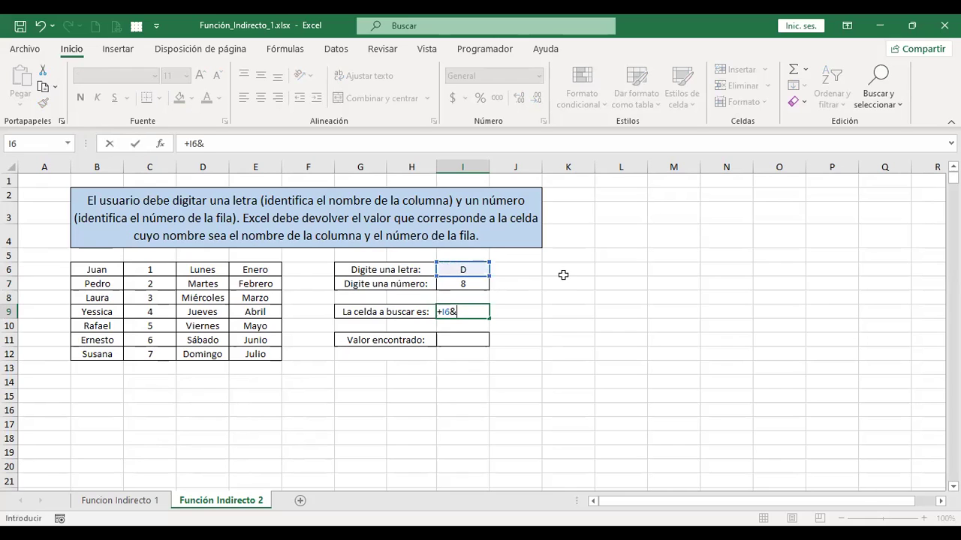
{"action": "left_click", "coordinate": [451, 284]}
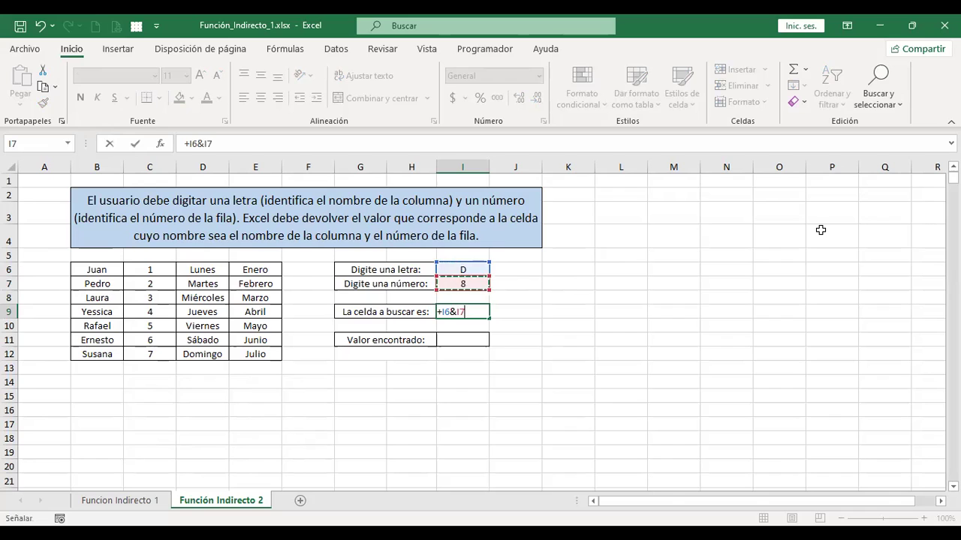
{"action": "key", "text": "Return"}
{"action": "key", "text": "Up"}
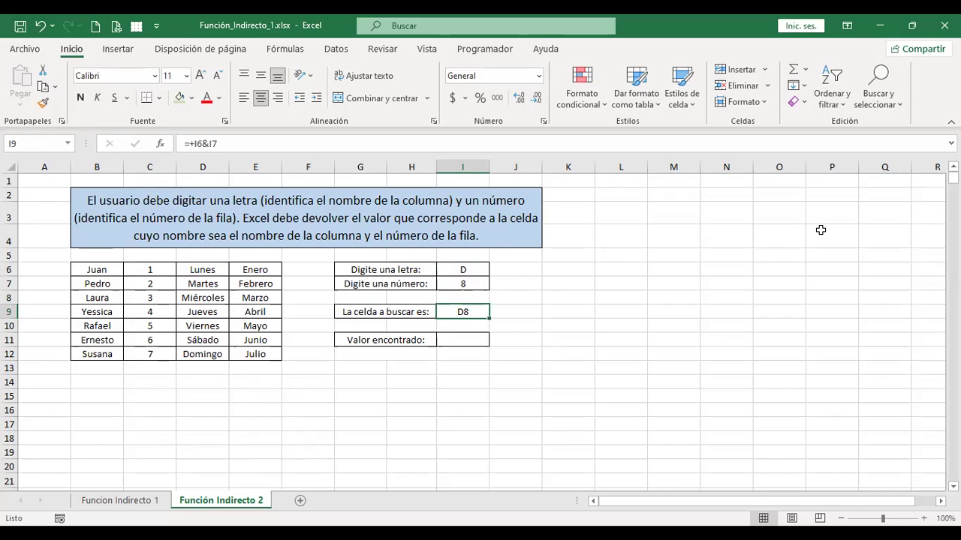
{"action": "key", "text": "F2"}
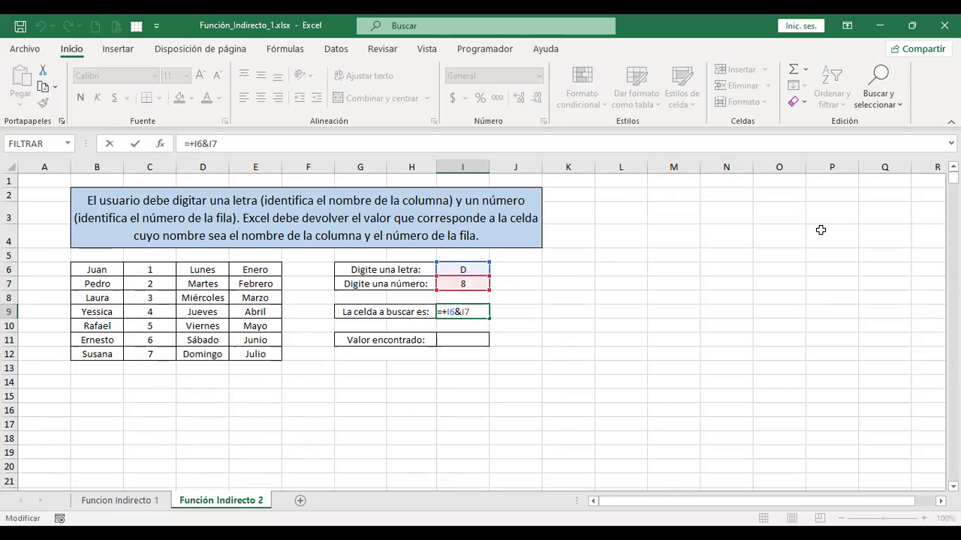
{"action": "key", "text": "Return"}
- Enter +INDIRECTO(I9) in the Valor encontrado cell I11 and check the reference it uses
{"action": "key", "text": "Down"}
{"action": "key", "text": "Down"}
{"action": "key", "text": "Up"}
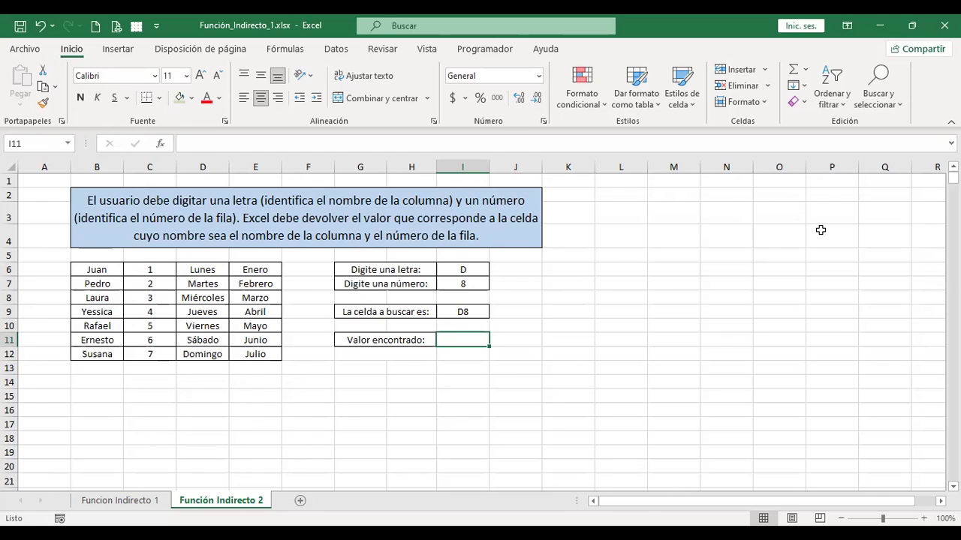
{"action": "type", "text": "+"}
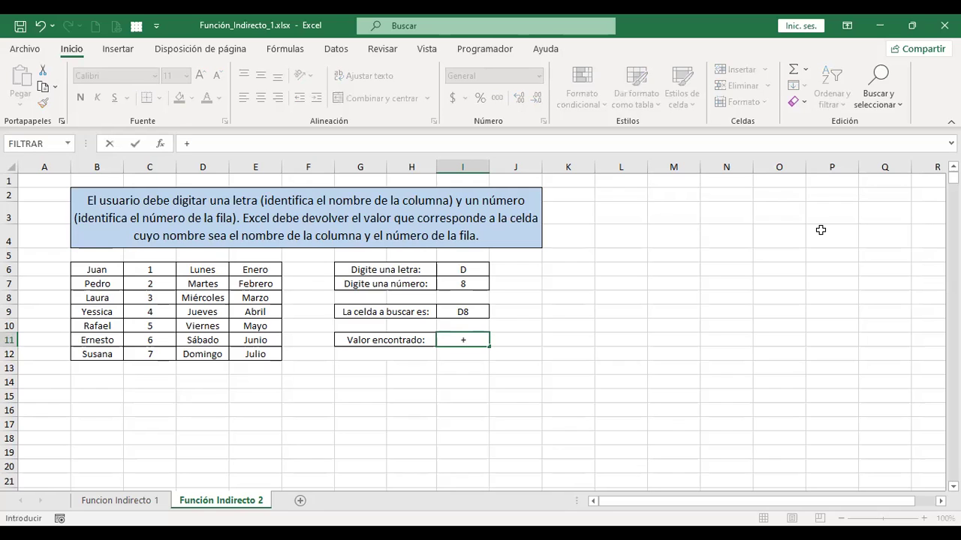
{"action": "type", "text": "INDI"}
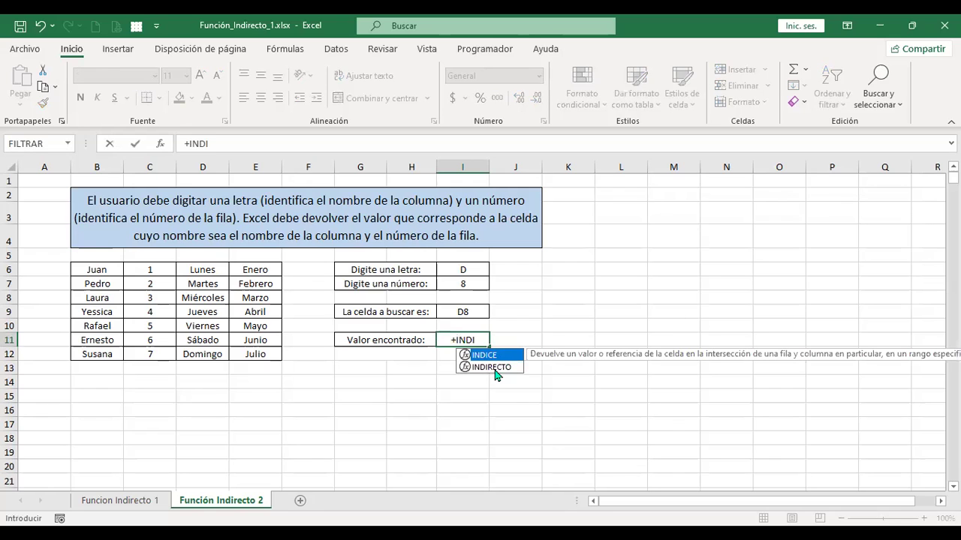
{"action": "double_click", "coordinate": [494, 369]}
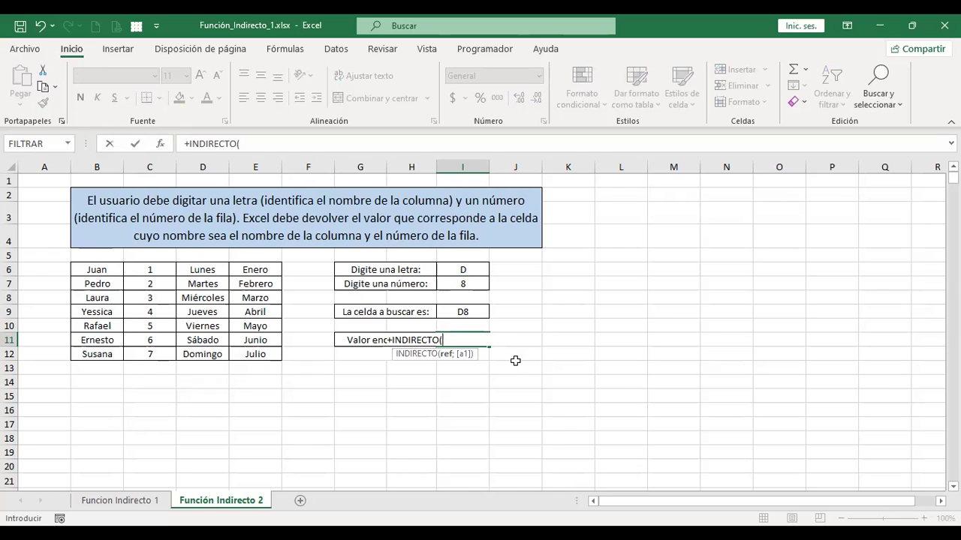
{"action": "left_click", "coordinate": [469, 314]}
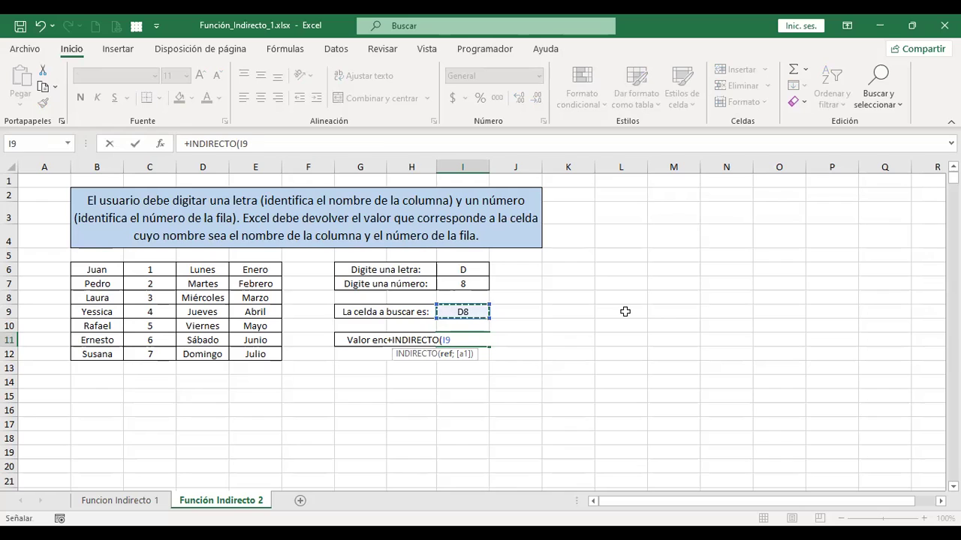
{"action": "key", "text": "ctrl+Return"}
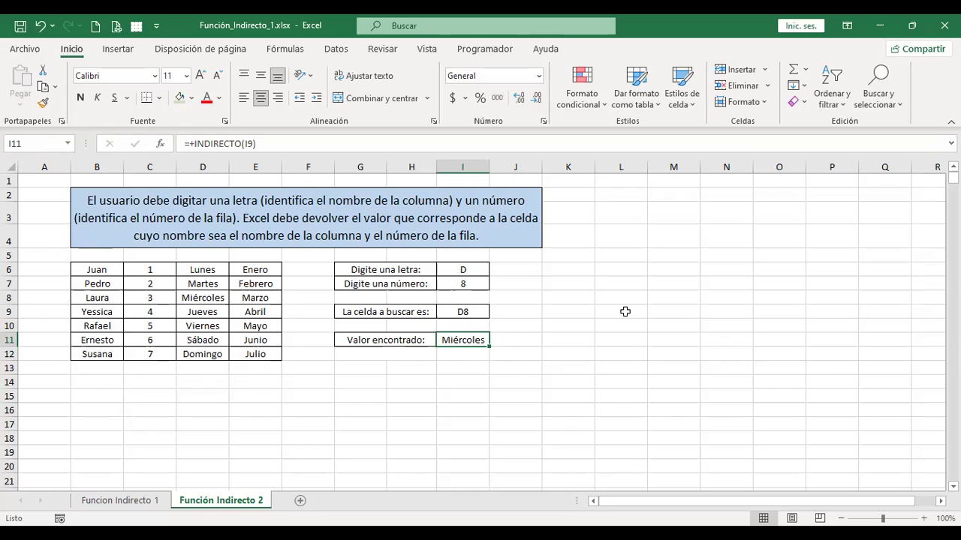
{"action": "key", "text": "F2"}
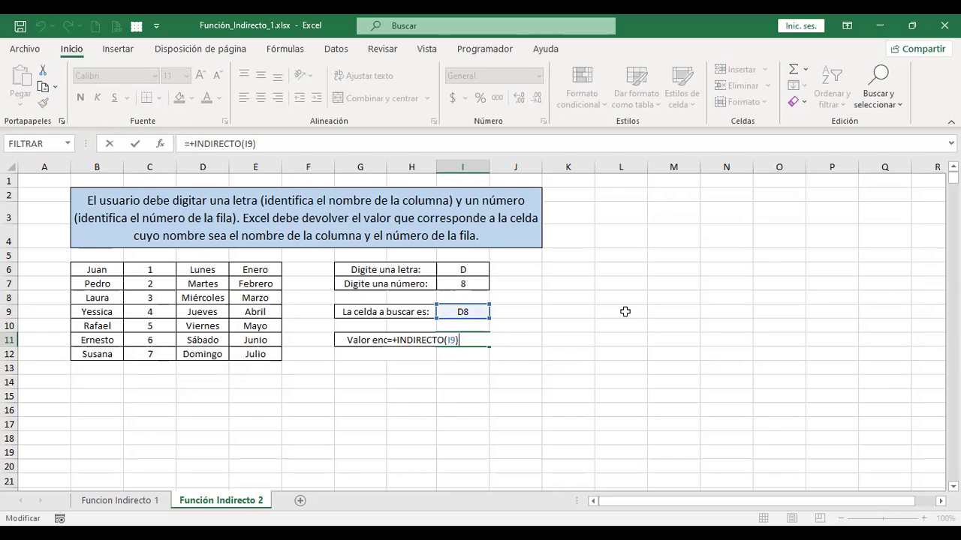
{"action": "key", "text": "Return"}
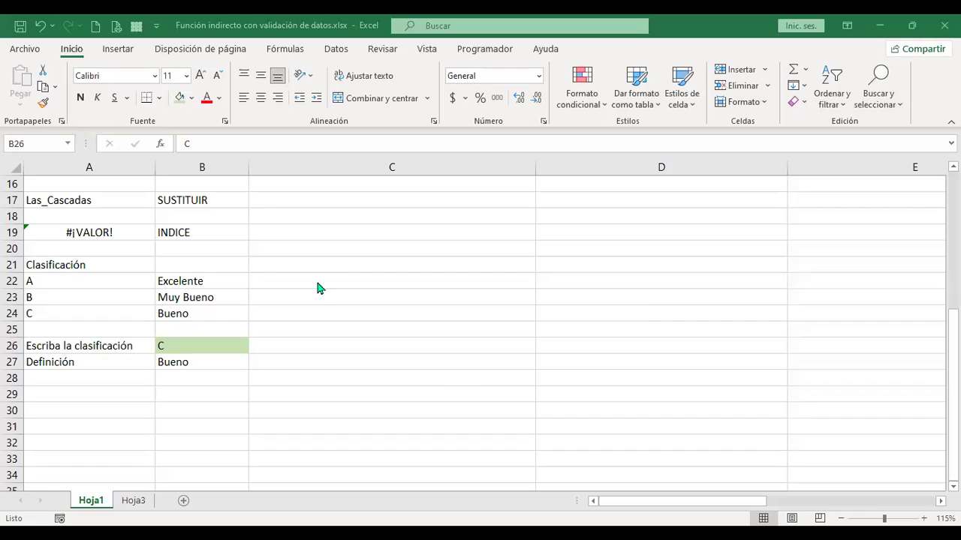
- On Hoja1 of Función indirecto con validación de datos.xlsx, examine the classification in B26 and the arguments of the nested SUSTITUIR formula in B27
{"action": "left_click", "coordinate": [354, 343]}
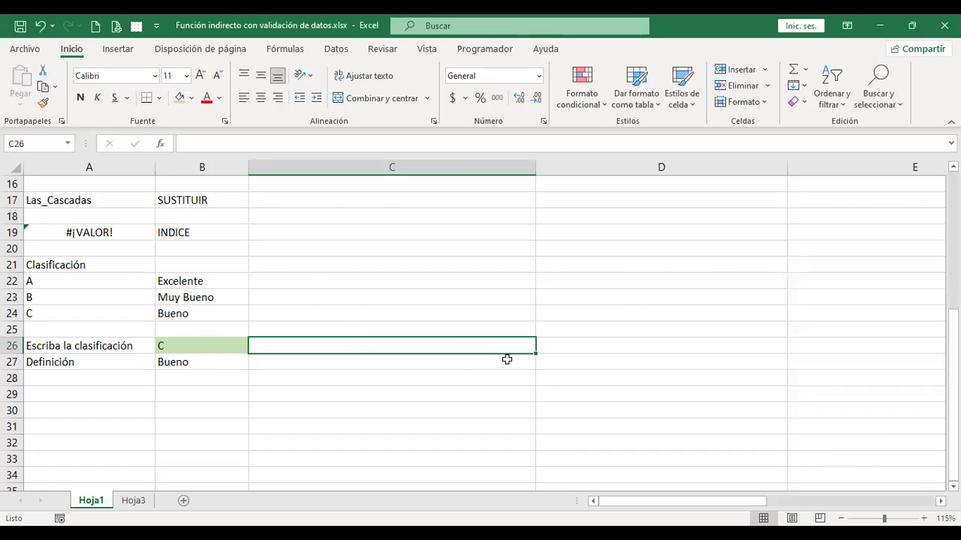
{"action": "key", "text": "Left"}
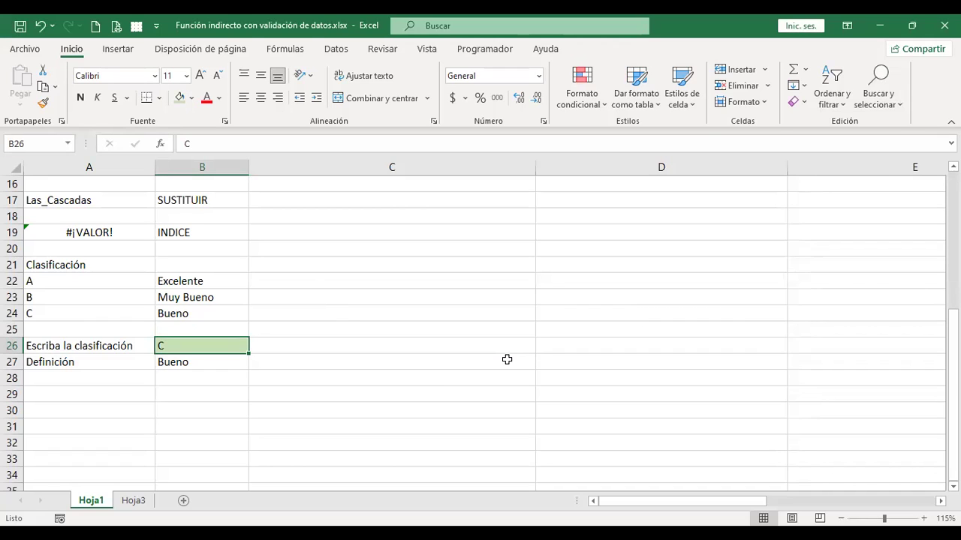
{"action": "key", "text": "F2"}
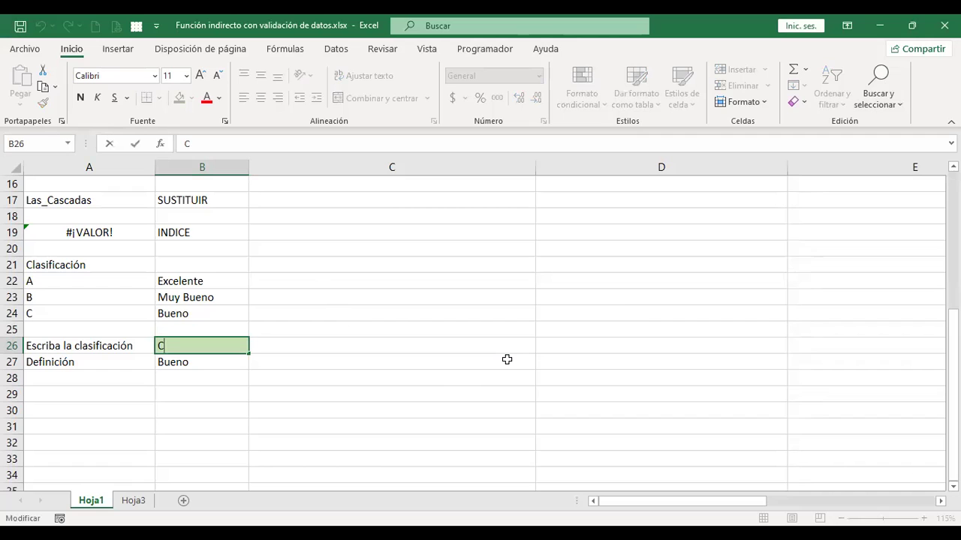
{"action": "key", "text": "Escape"}
{"action": "key", "text": "Down"}
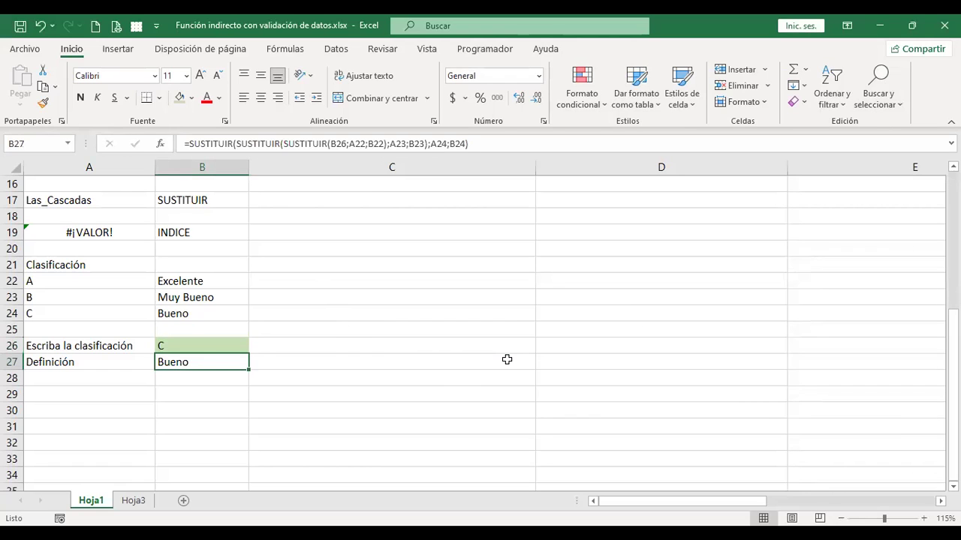
{"action": "key", "text": "F2"}
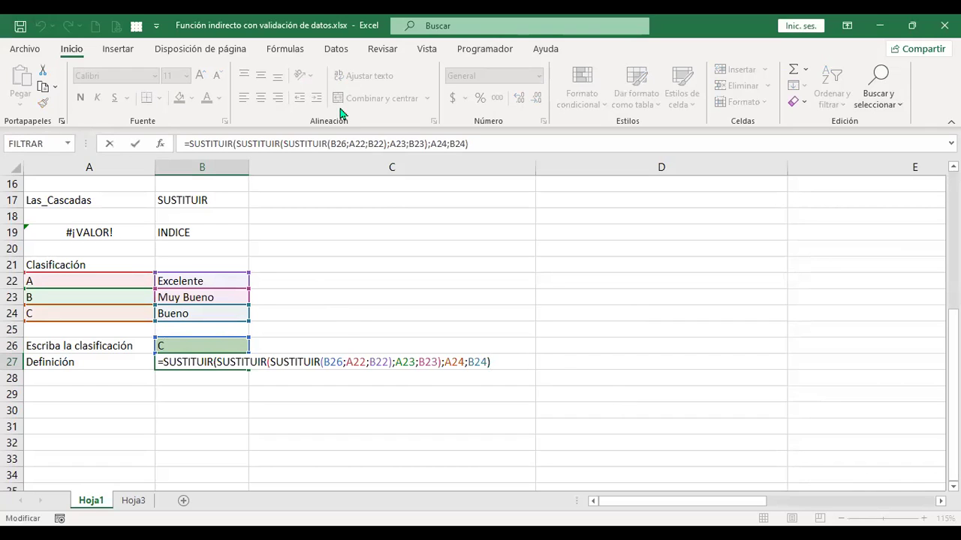
{"action": "left_click", "coordinate": [331, 362]}
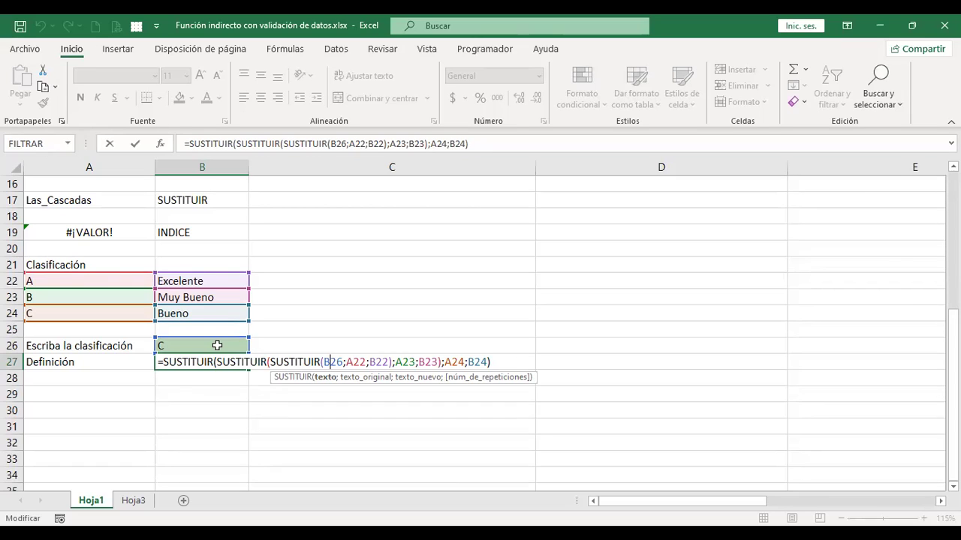
{"action": "key", "text": "ctrl+Return"}
- Replace the classification letters in A22, A23 and A24 with X, Y and Z
{"action": "left_click", "coordinate": [65, 281]}
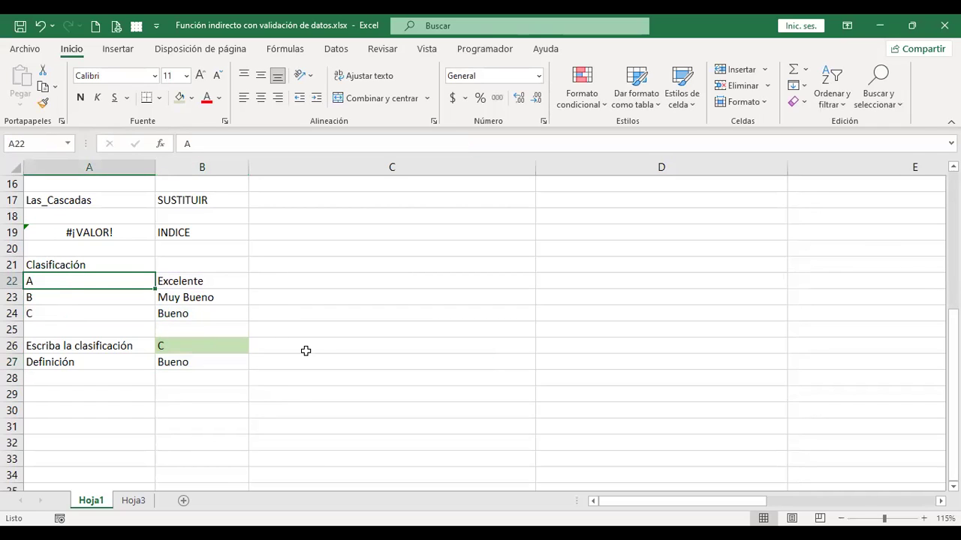
{"action": "type", "text": "X"}
{"action": "key", "text": "Return"}
{"action": "type", "text": "Y"}
{"action": "key", "text": "Return"}
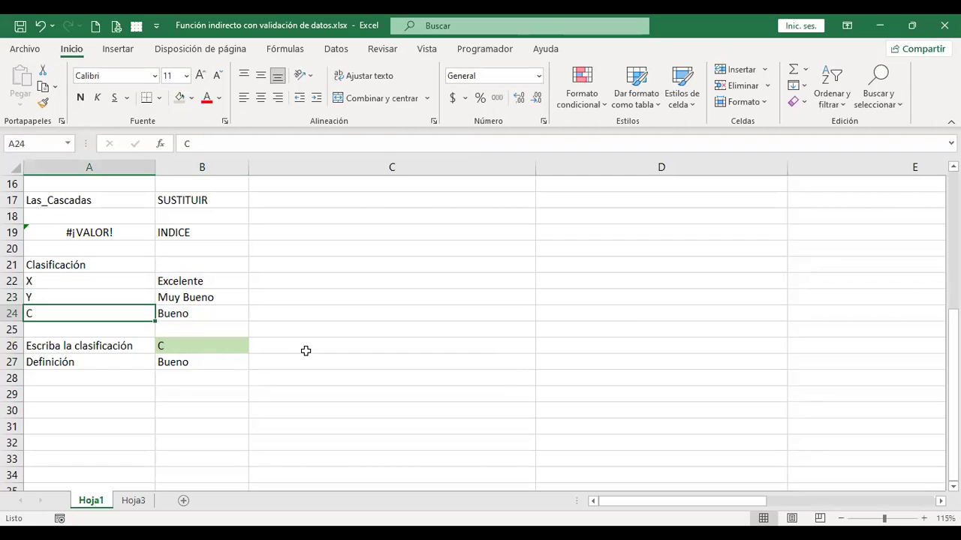
{"action": "type", "text": "Z"}
{"action": "key", "text": "Return"}
- Check which cells the SUSTITUIR formula in the Definición cell B27 references with the new letters in place
{"action": "key", "text": "Up"}
{"action": "key", "text": "Up"}
{"action": "key", "text": "Right"}
{"action": "key", "text": "Down"}
{"action": "key", "text": "Down"}
{"action": "key", "text": "Down"}
{"action": "key", "text": "Down"}
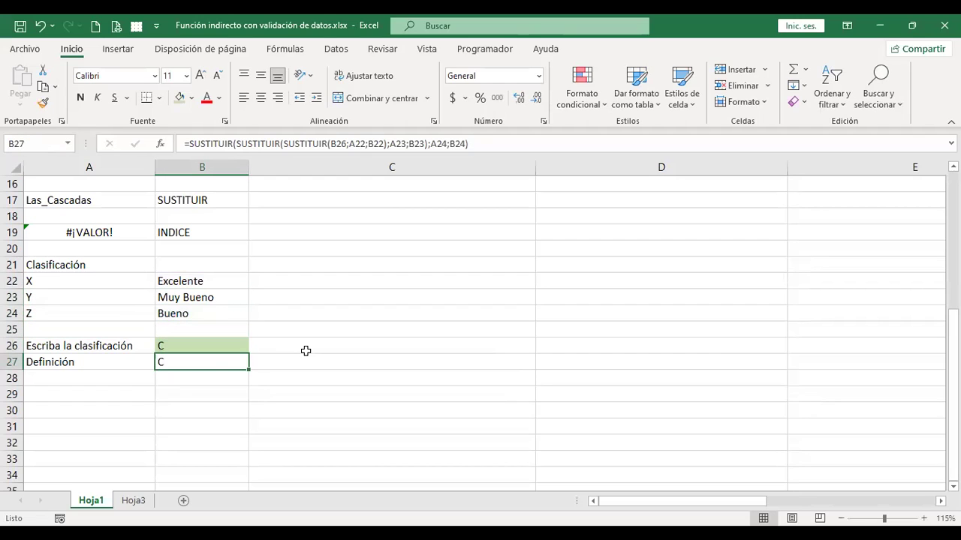
{"action": "key", "text": "F2"}
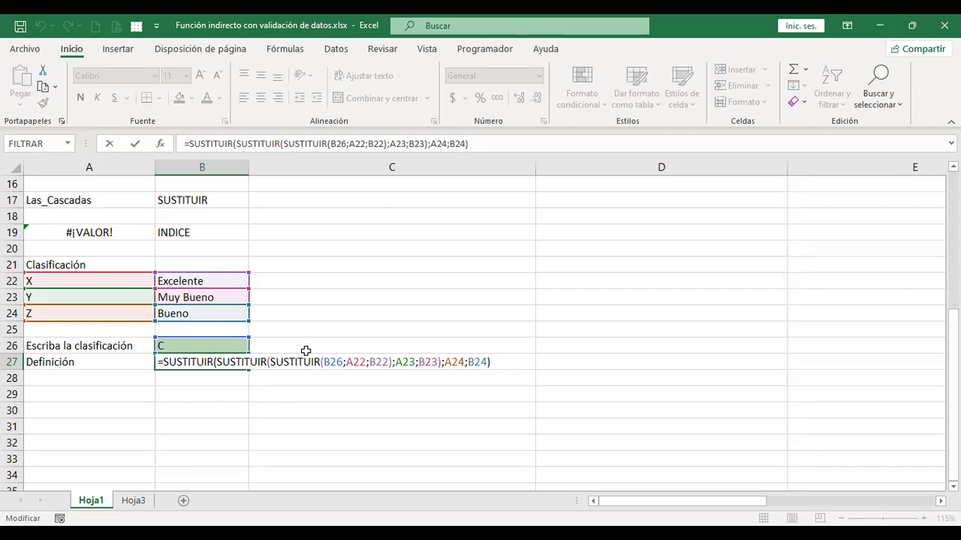
{"action": "key", "text": "Escape"}
- Test the formula by entering X, Y and finally Z as the classification in B26
{"action": "key", "text": "Up"}
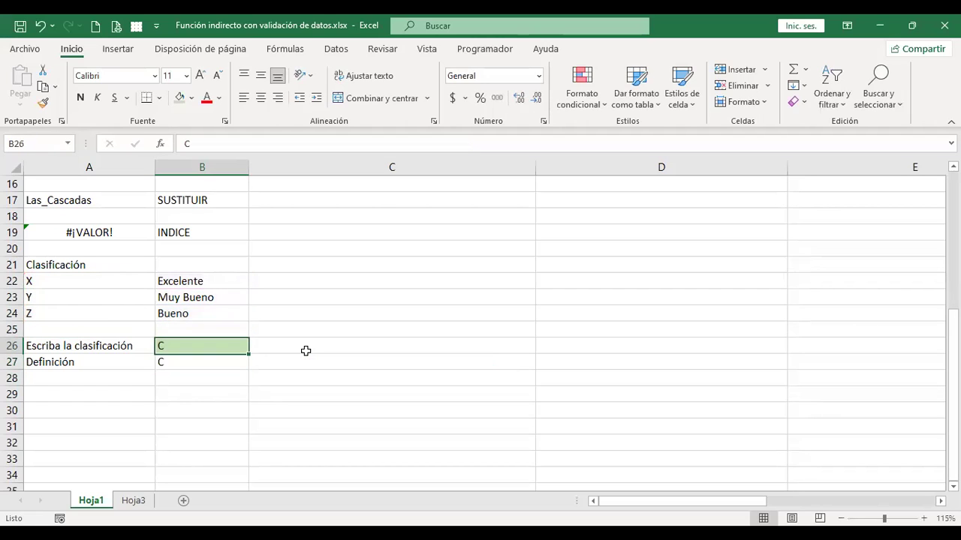
{"action": "type", "text": "X"}
{"action": "key", "text": "Return"}
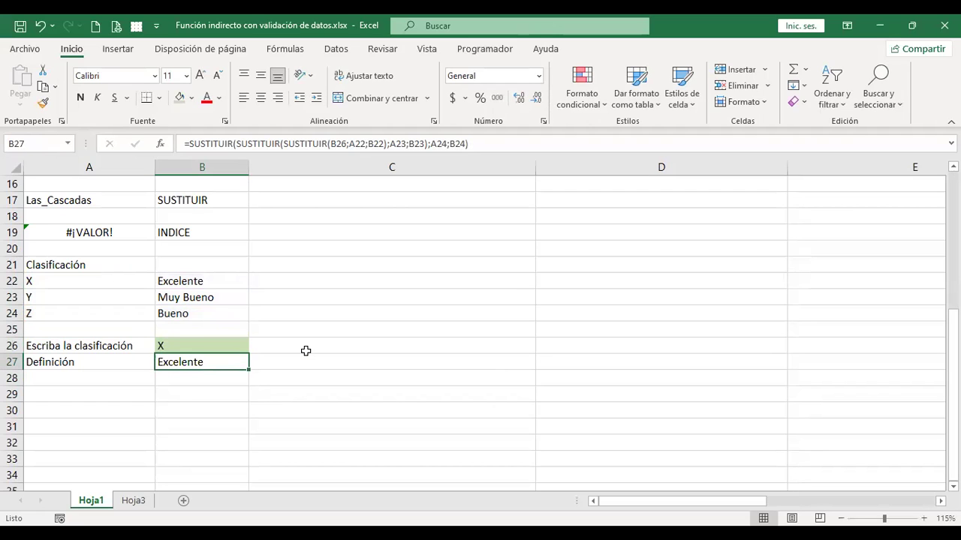
{"action": "key", "text": "Up"}
{"action": "type", "text": "Y"}
{"action": "key", "text": "Return"}
{"action": "key", "text": "Up"}
{"action": "type", "text": "Z"}
{"action": "key", "text": "Return"}
{"action": "key", "text": "Up"}
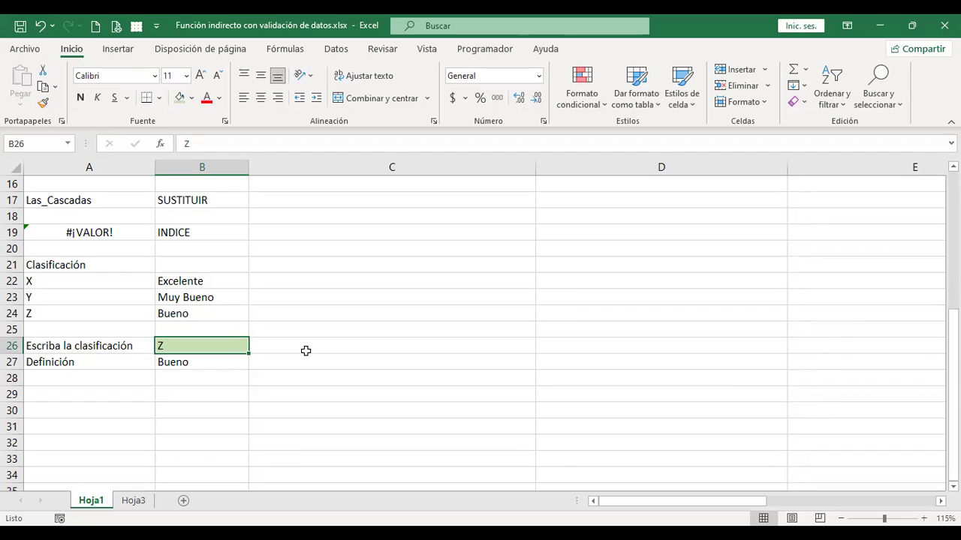
- Review the nested SUSTITUIR formula in B27 once more with Z as the classification
{"action": "key", "text": "Down"}
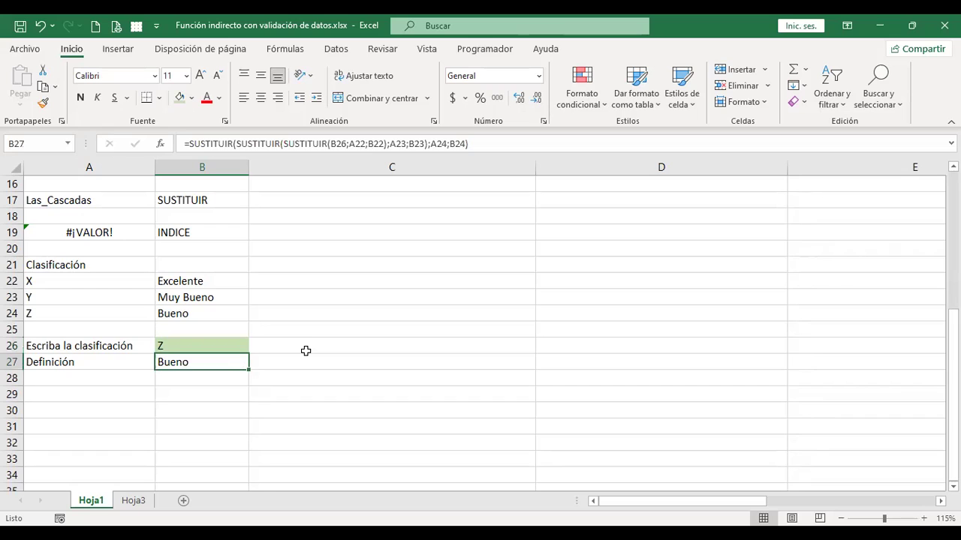
{"action": "key", "text": "F2"}
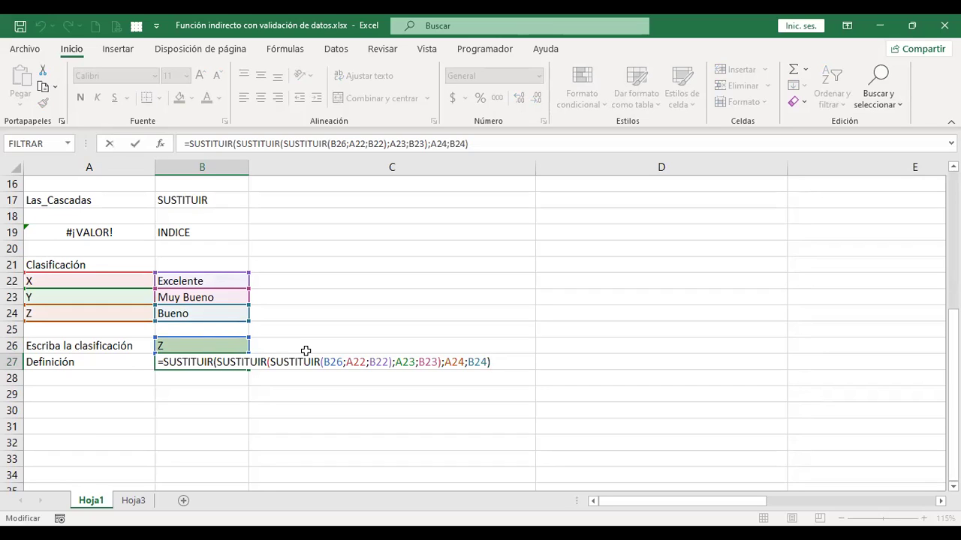
{"action": "key", "text": "Return"}
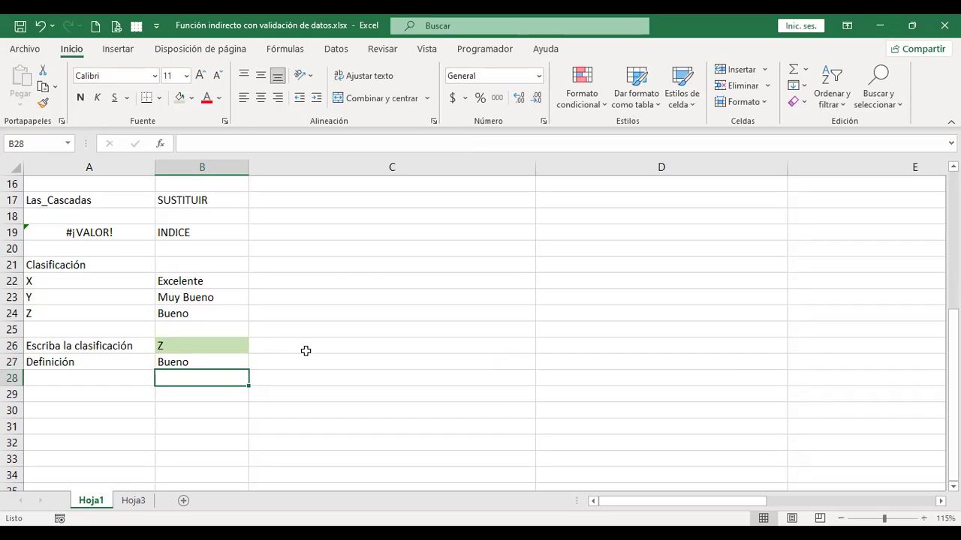